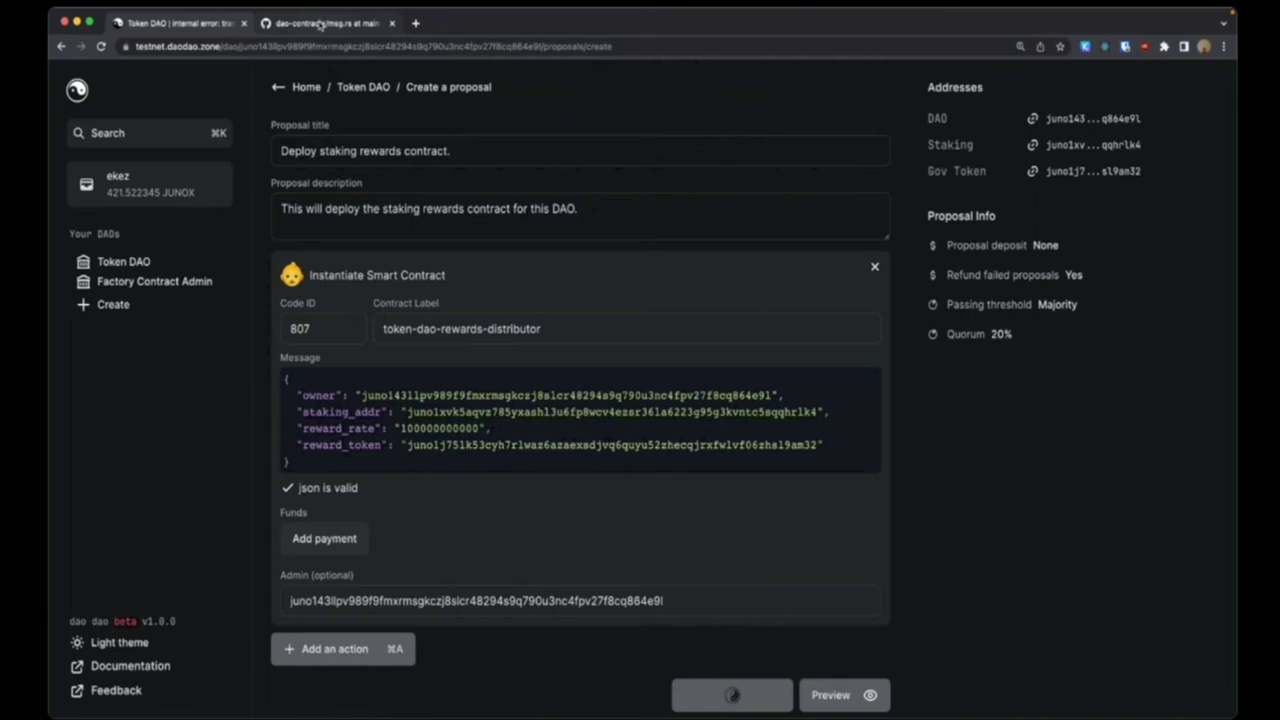
Review the ExecuteMsg variants in the reward distributor's msg.rs on GitHub and highlight the Distribute line.
click(320, 25)
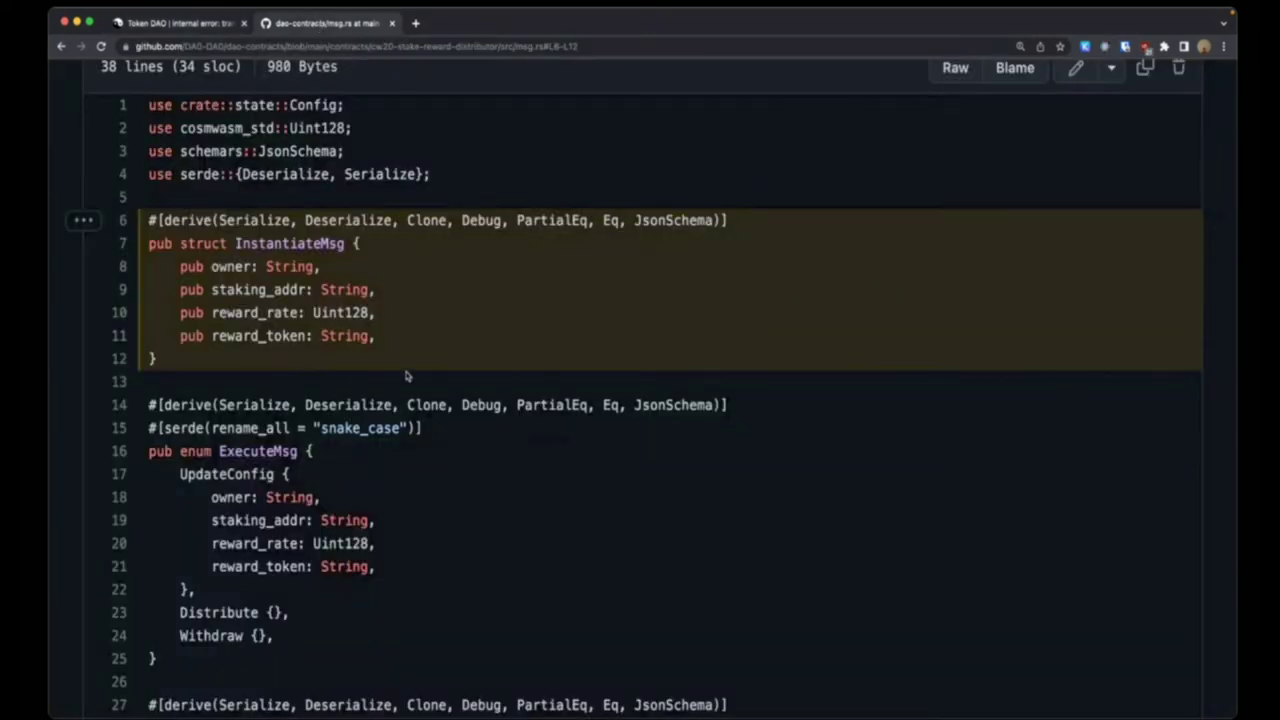
scroll(495, 368, down, 4)
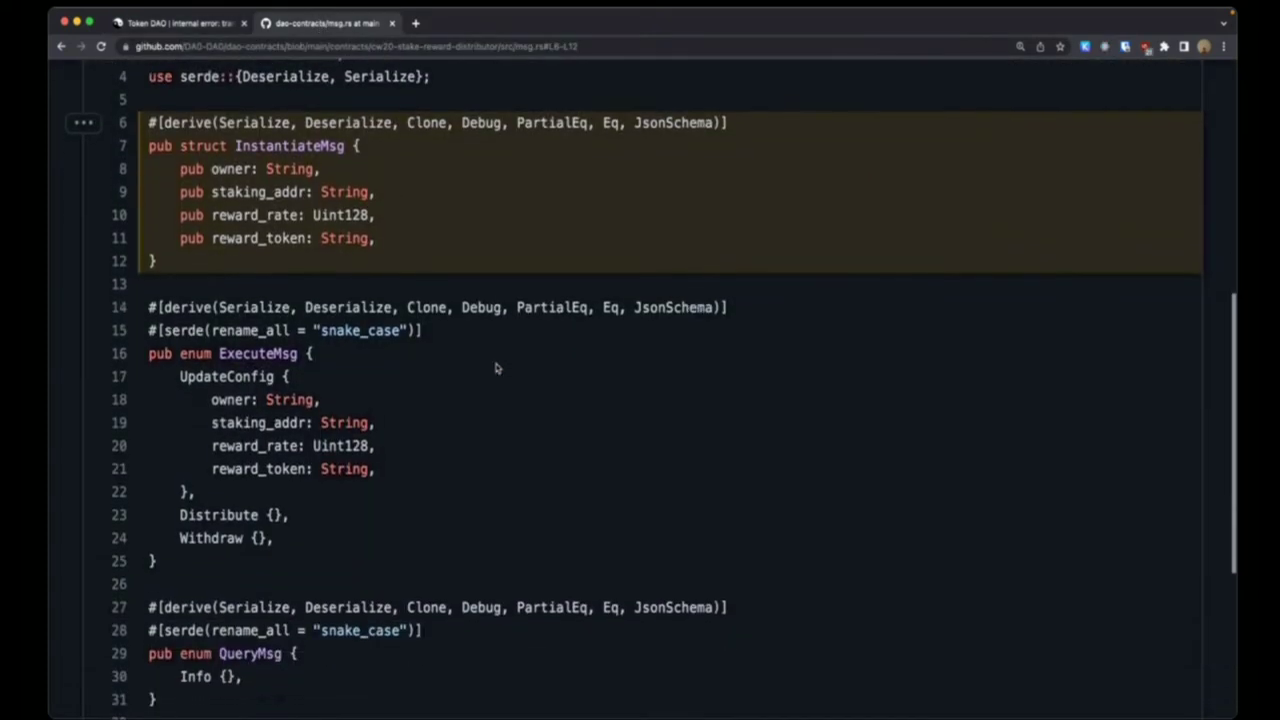
scroll(495, 368, down, 5)
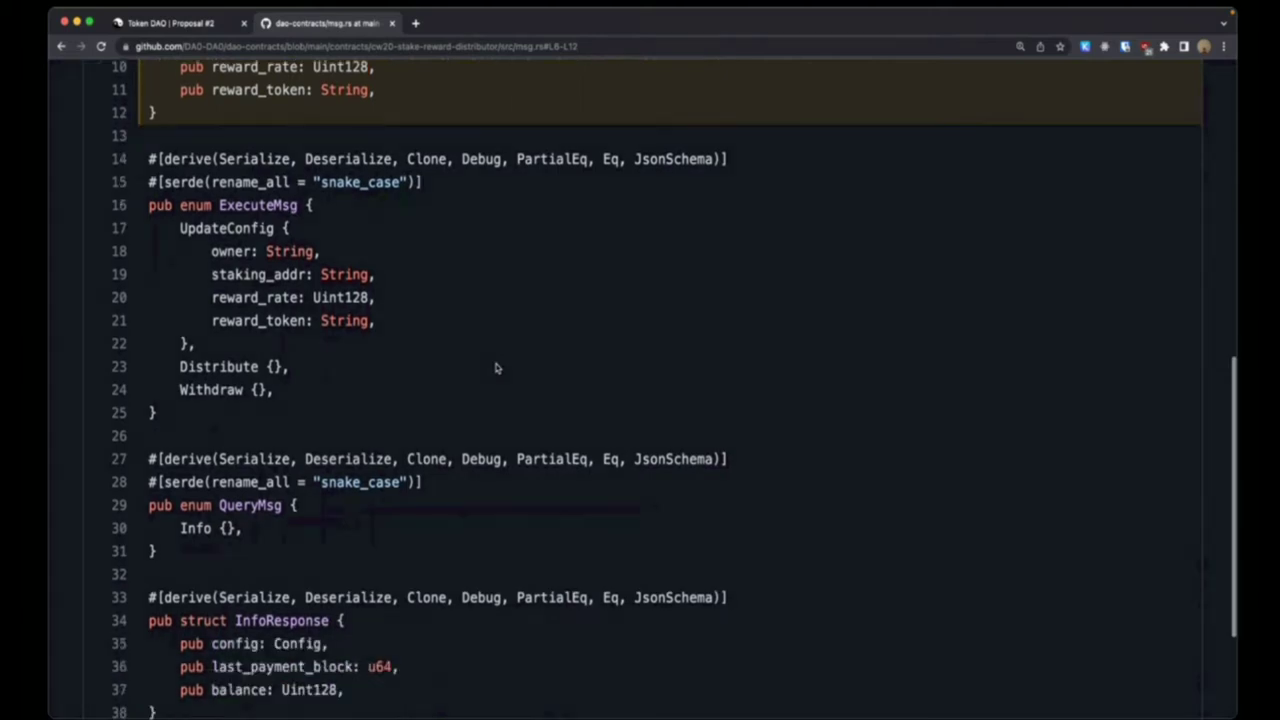
scroll(494, 366, up, 4)
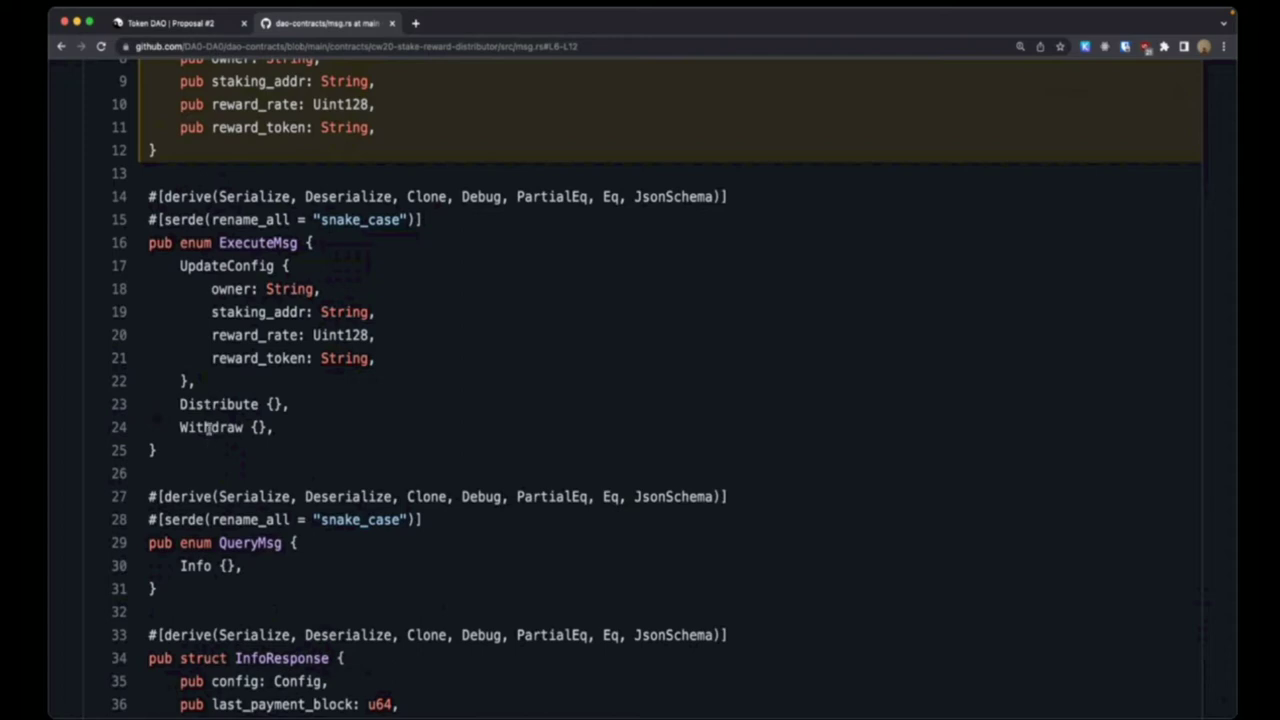
click(117, 405)
scroll(424, 418, down, 5)
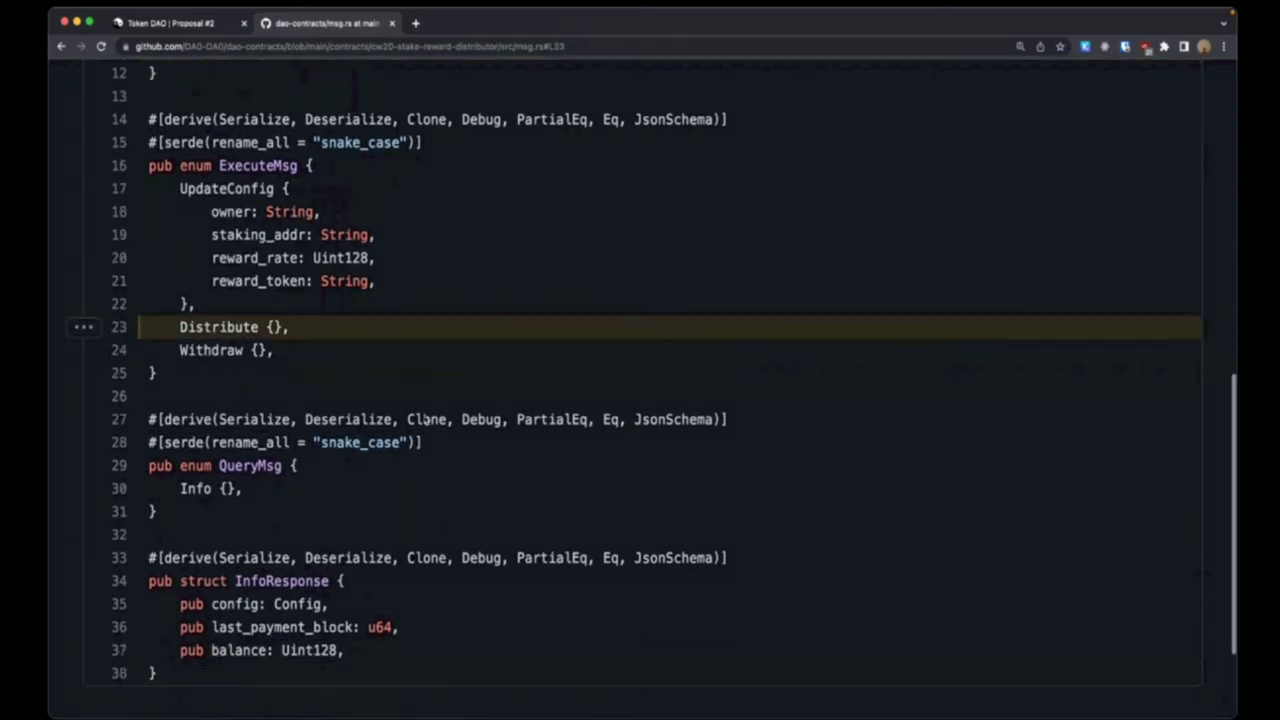
scroll(424, 418, up, 2)
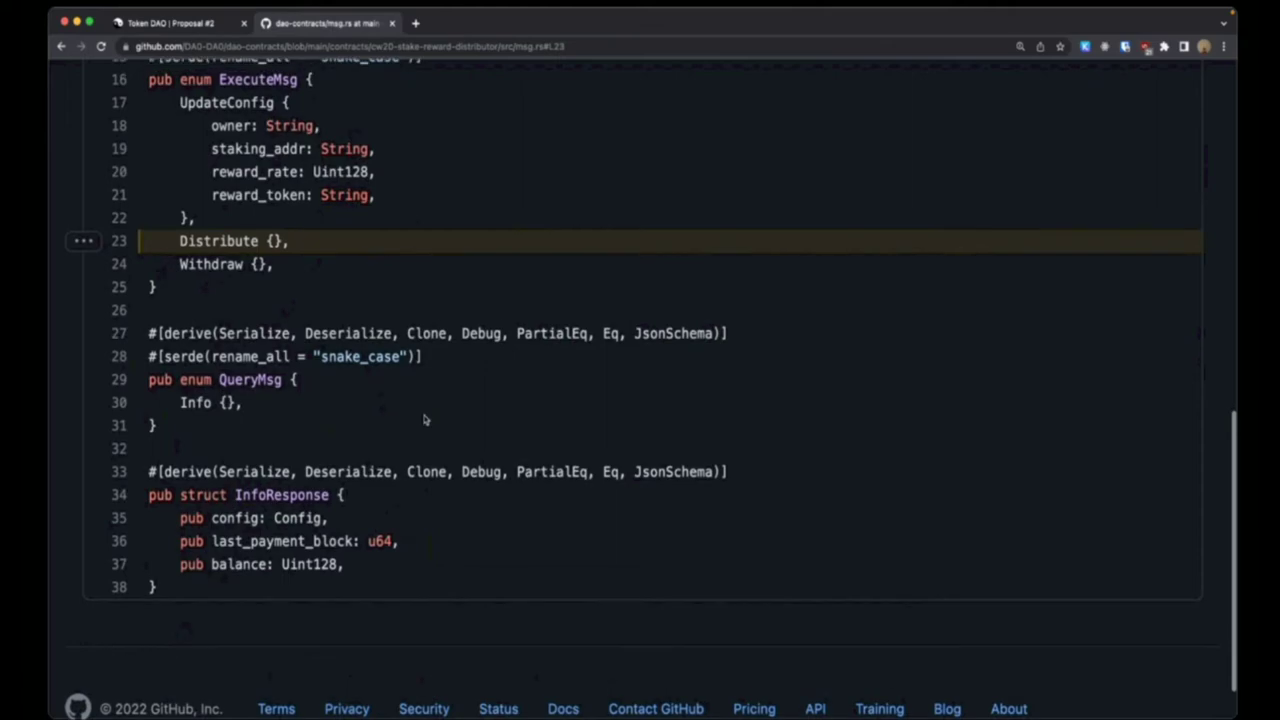
scroll(424, 418, up, 1)
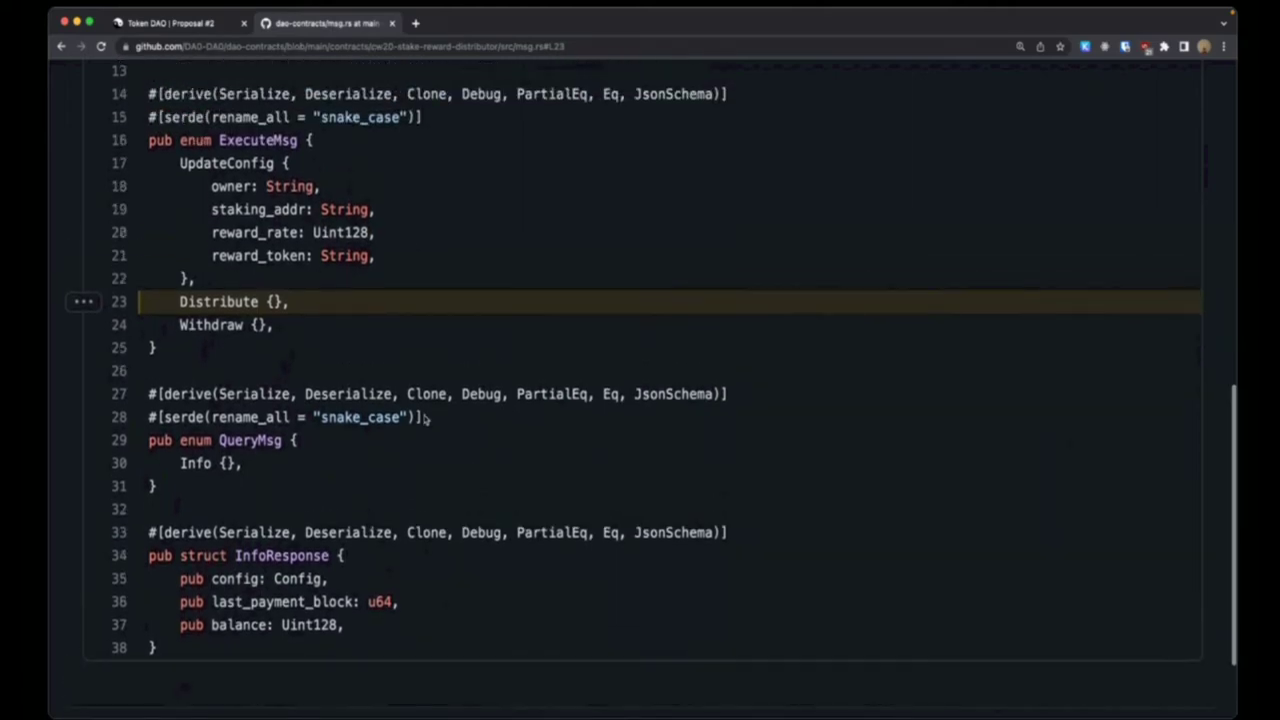
scroll(424, 418, up, 10)
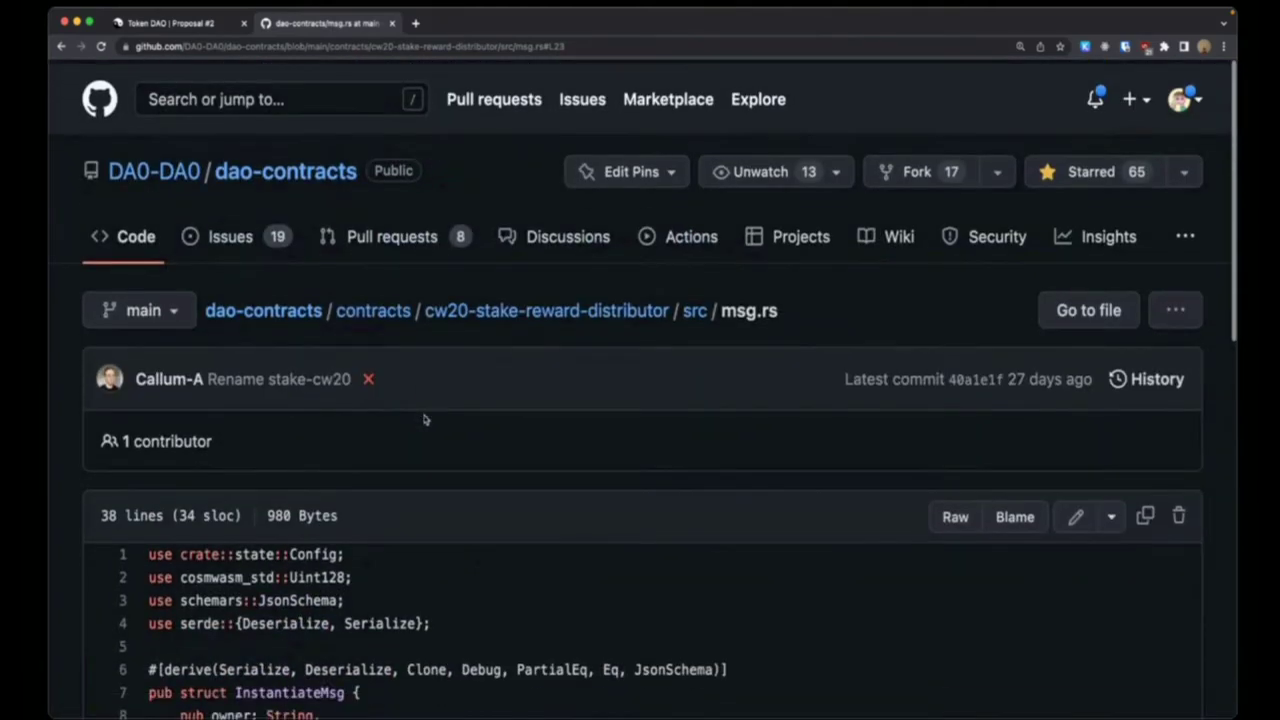
Reduce the page zoom to 100% and open contract.rs from the cw20-stake-reward-distributor src folder.
scroll(424, 418, down, 5)
key(super+minus)
key(super+minus)
key(super+minus)
key(super+minus)
scroll(424, 418, up, 3)
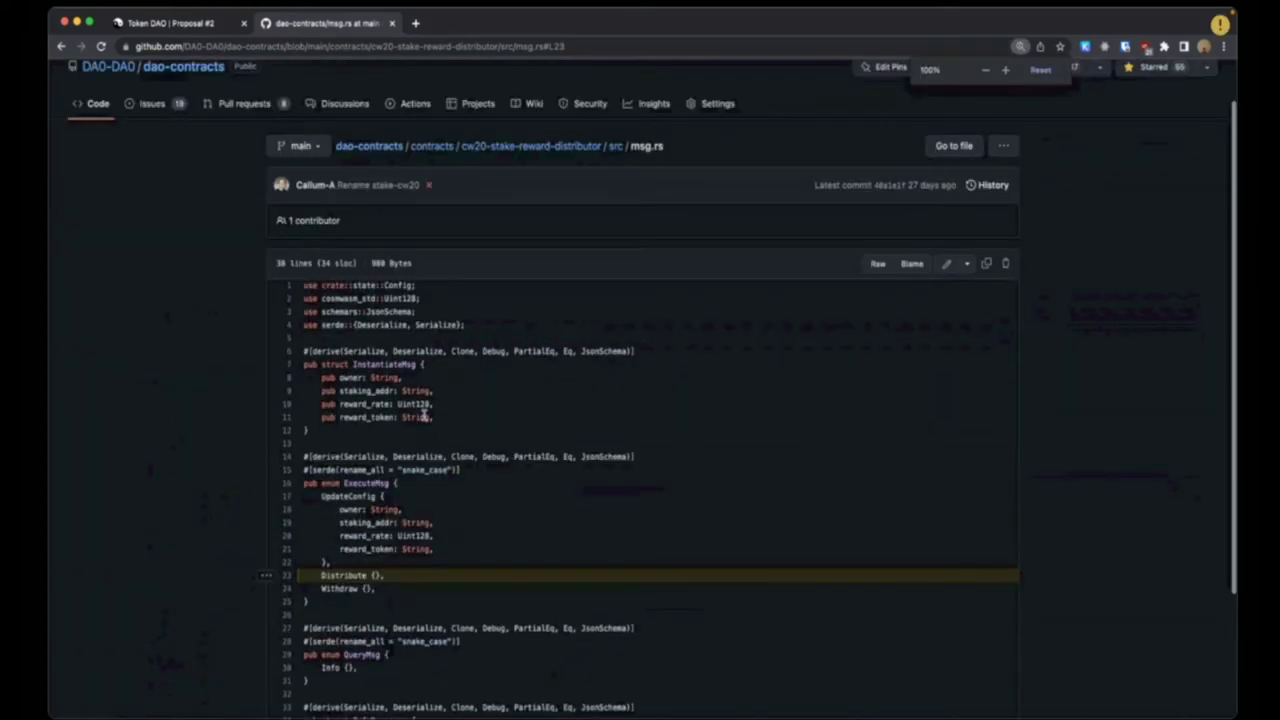
scroll(424, 415, up, 2)
click(614, 201)
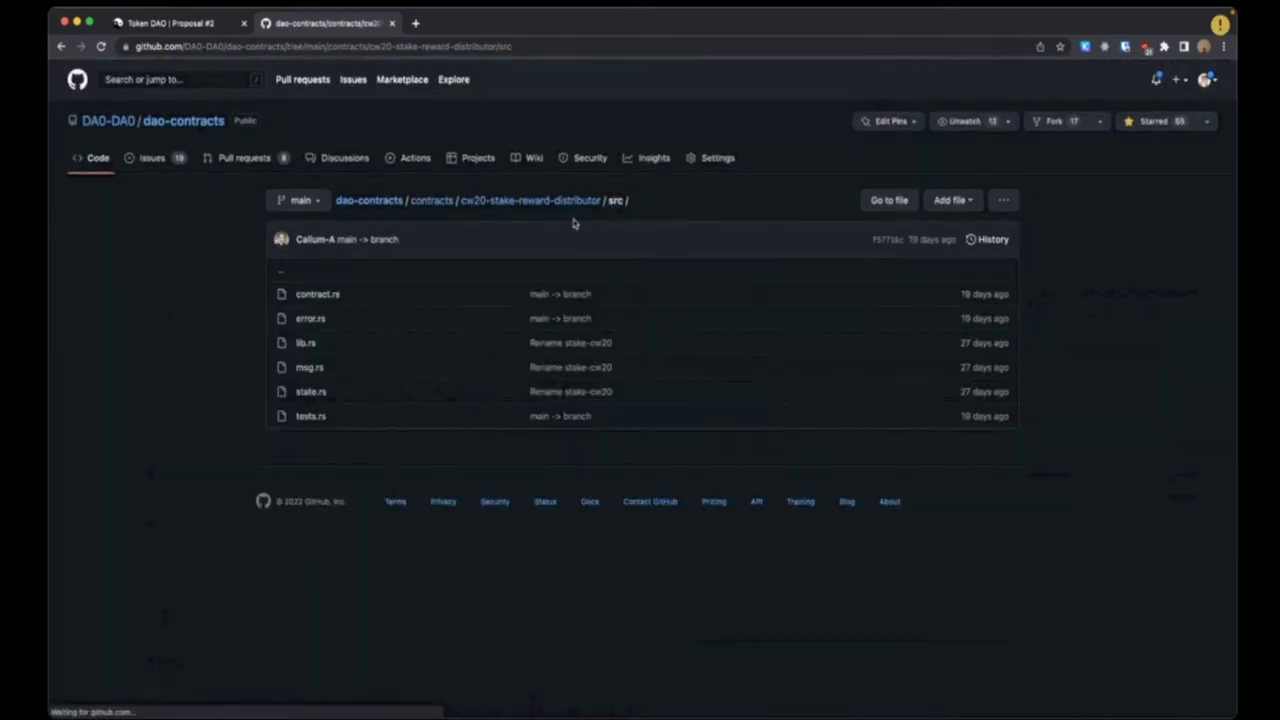
click(300, 294)
Read through contract.rs, highlight the balance query in get_distribution_msg on lines 158 to 163, and enlarge the page.
scroll(249, 351, down, 1)
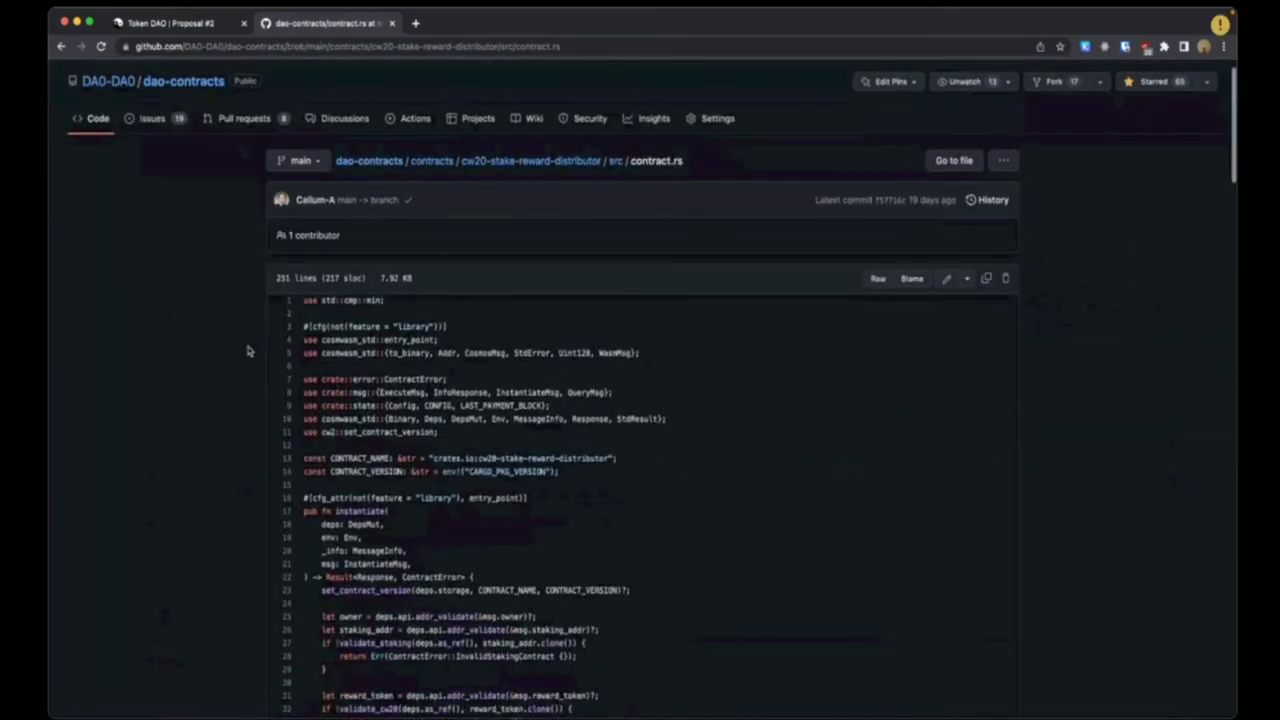
scroll(249, 351, down, 10)
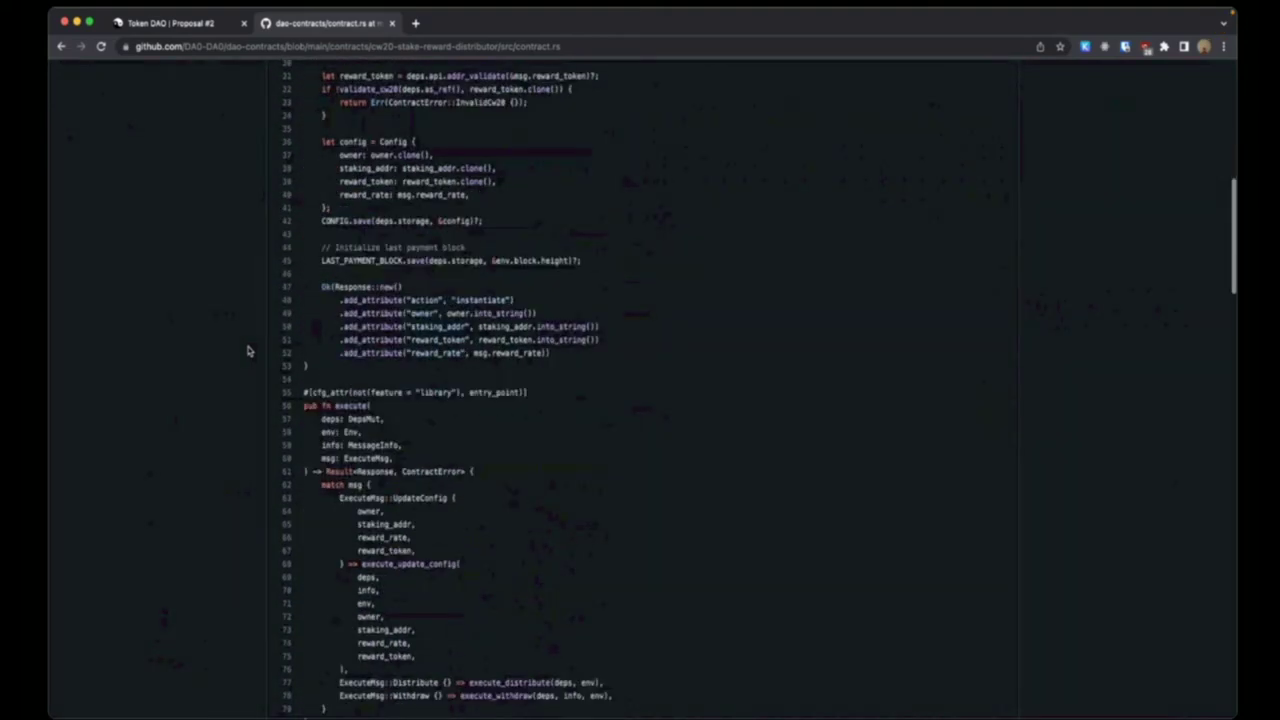
scroll(249, 351, down, 4)
scroll(249, 351, down, 14)
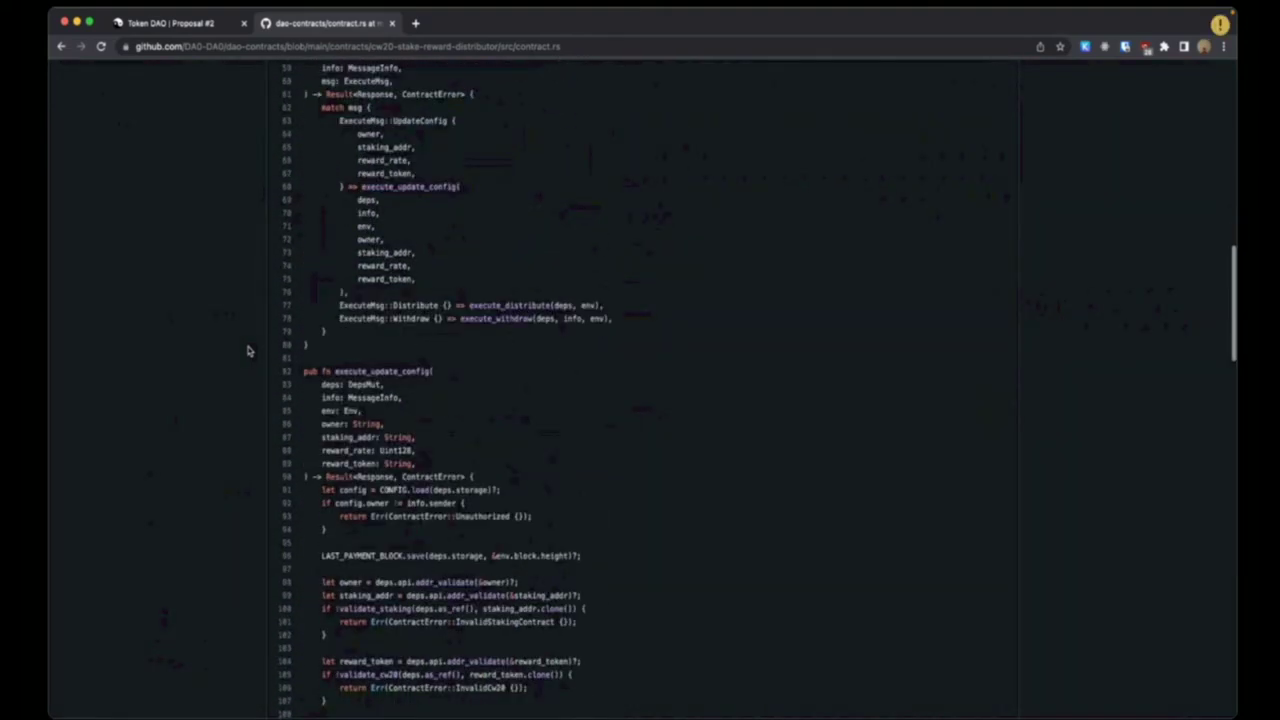
scroll(249, 351, down, 17)
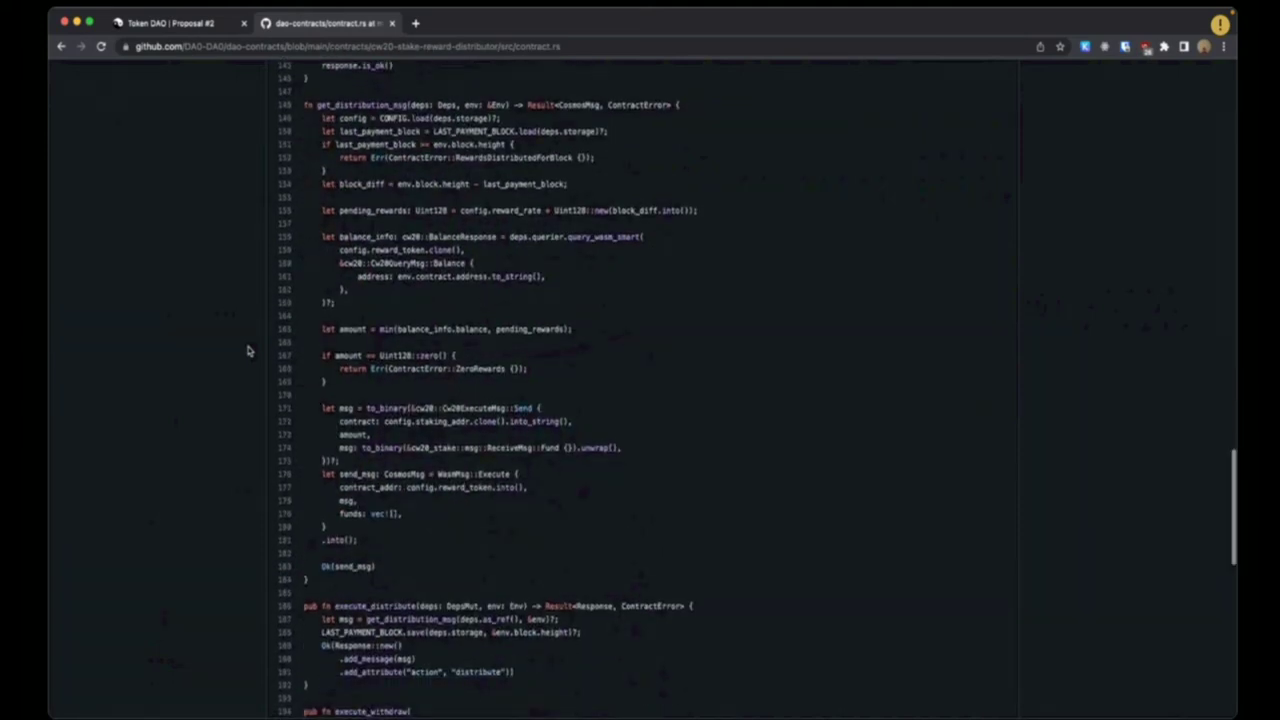
scroll(249, 351, down, 8)
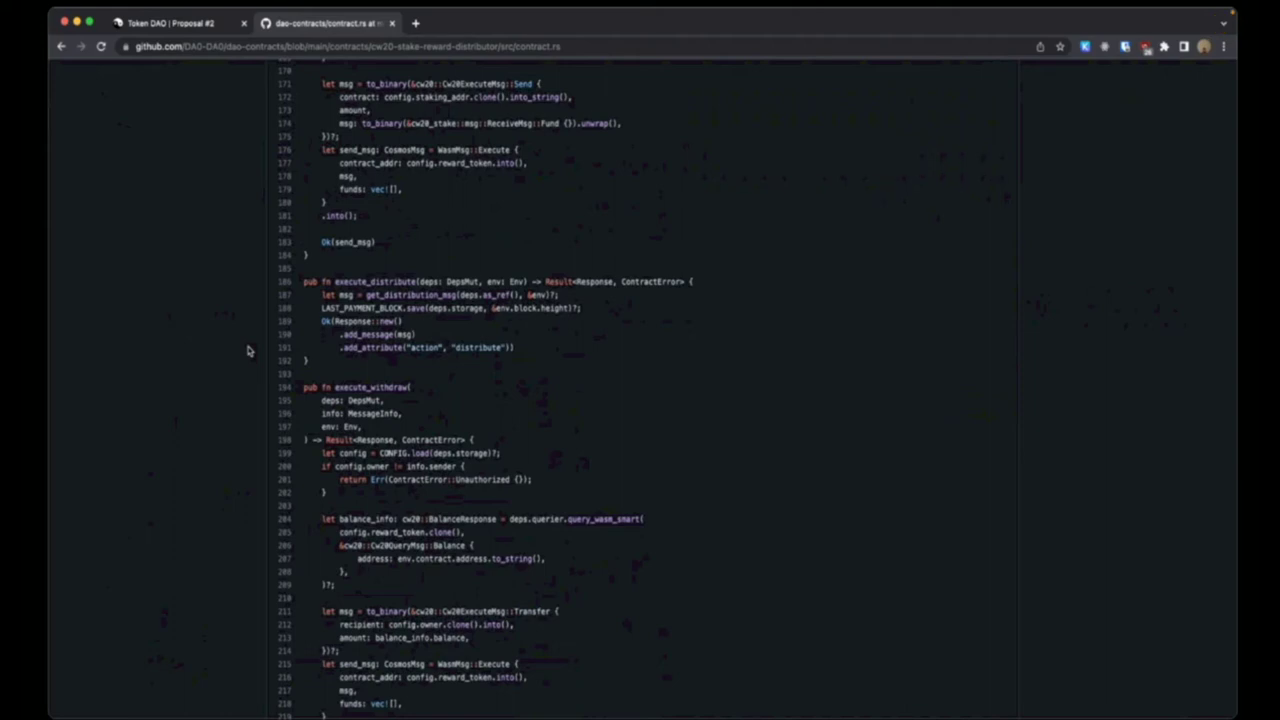
scroll(249, 351, up, 9)
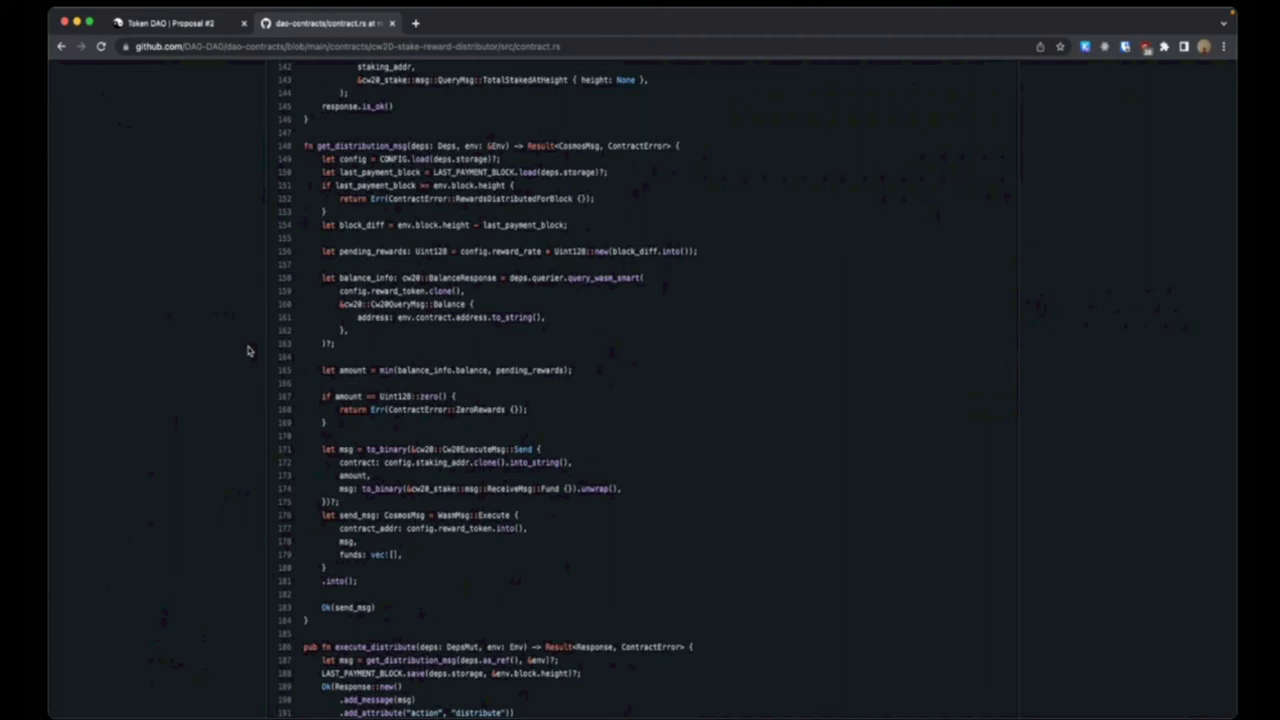
scroll(249, 351, up, 1)
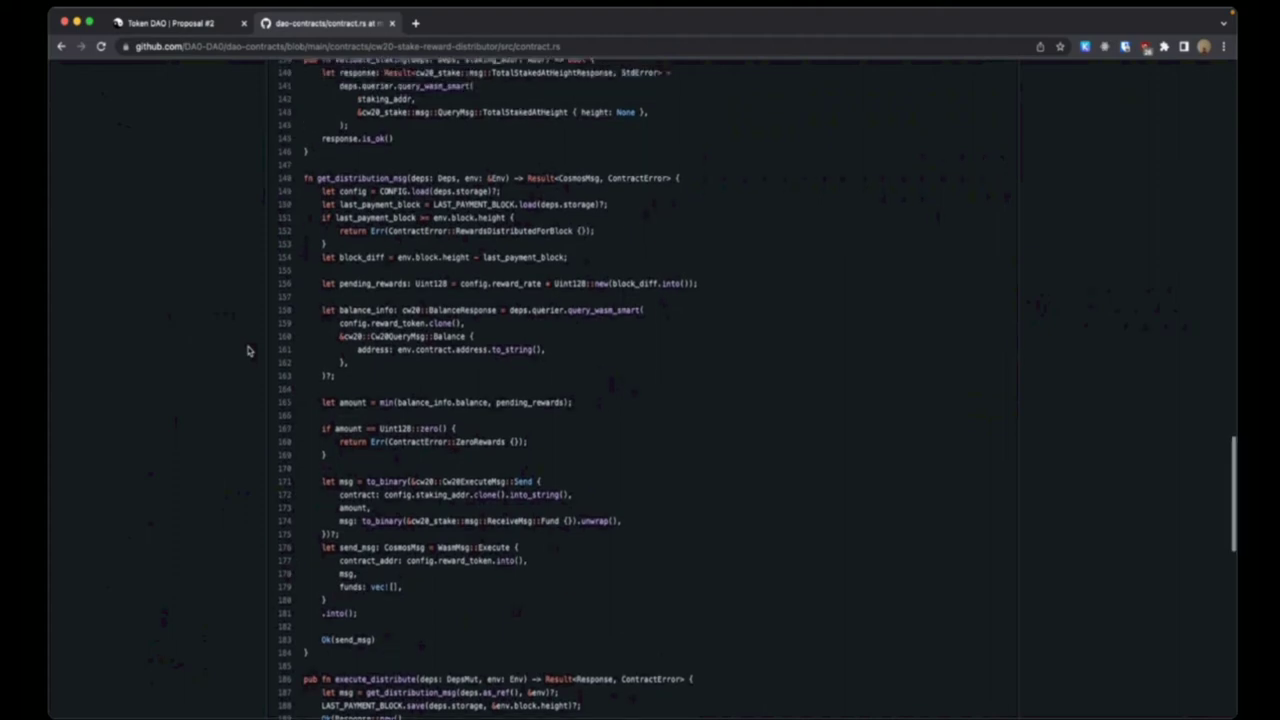
click(288, 311)
shift+click(286, 376)
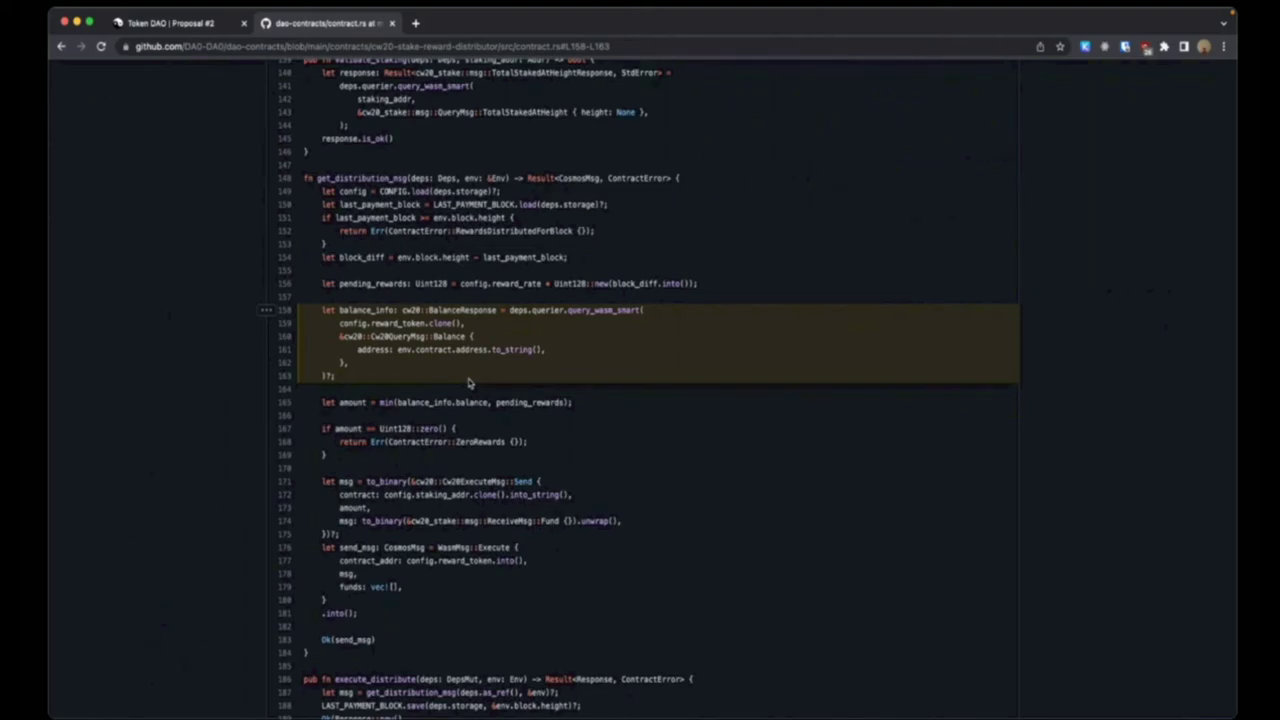
key(super+equal)
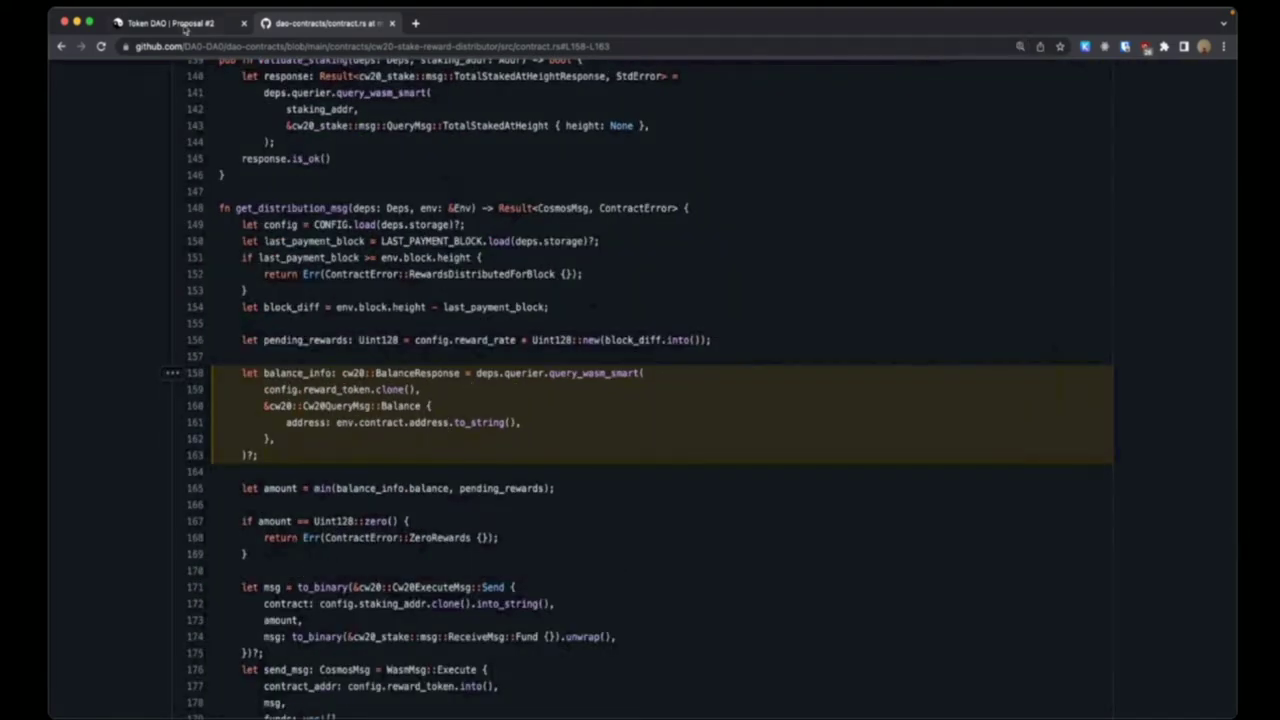
Return to Proposal 2 in DAO DAO, cast a Yes vote, and approve the wallet transaction.
key(ctrl+shift+Tab)
scroll(451, 491, down, 3)
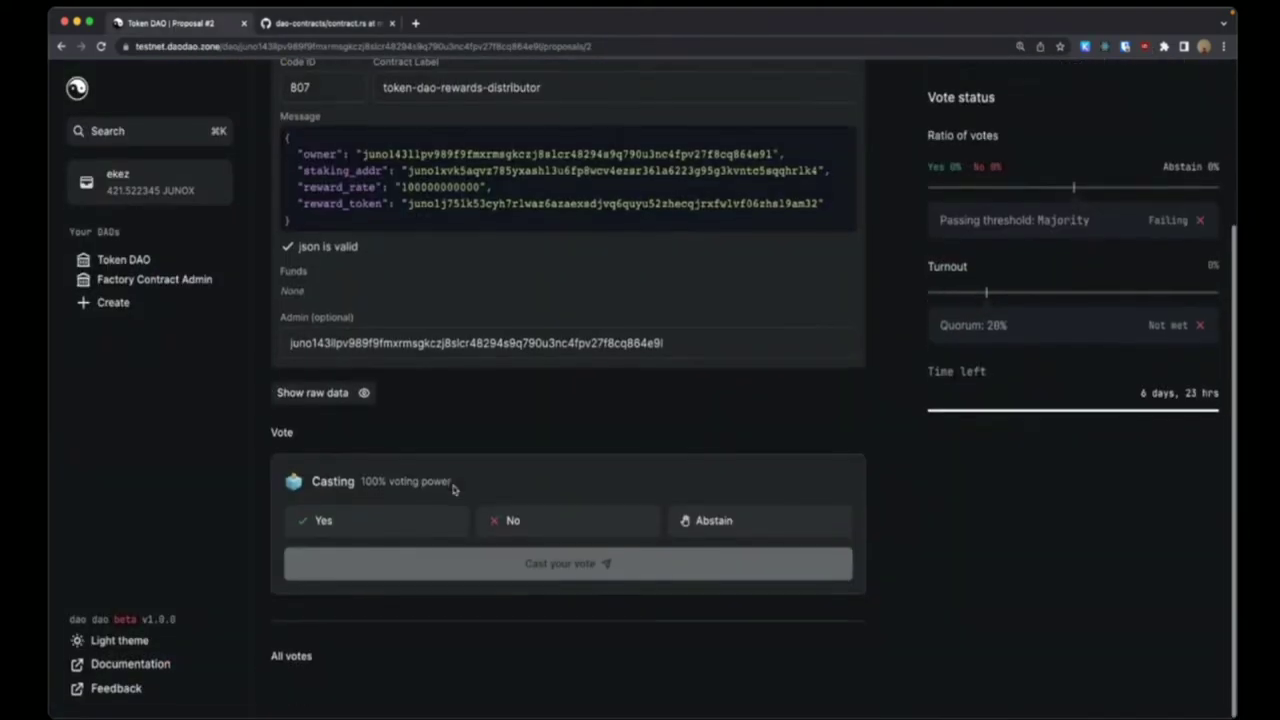
click(365, 612)
click(568, 653)
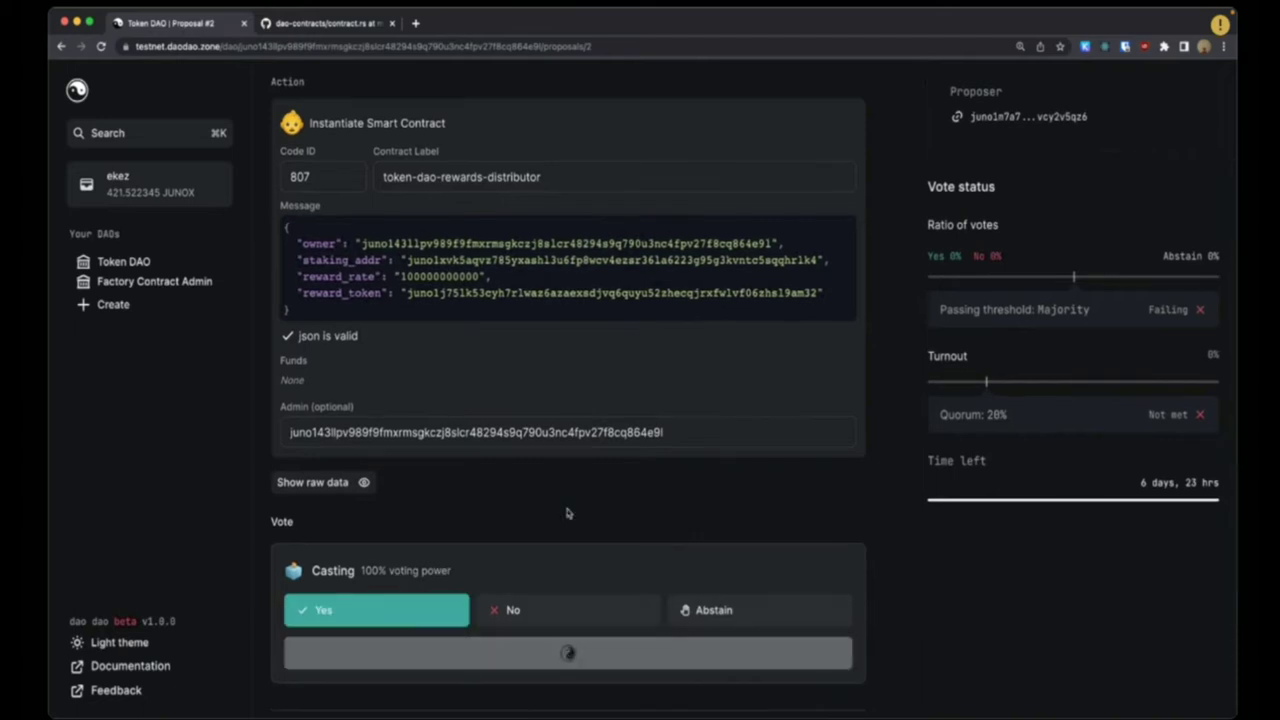
click(208, 383)
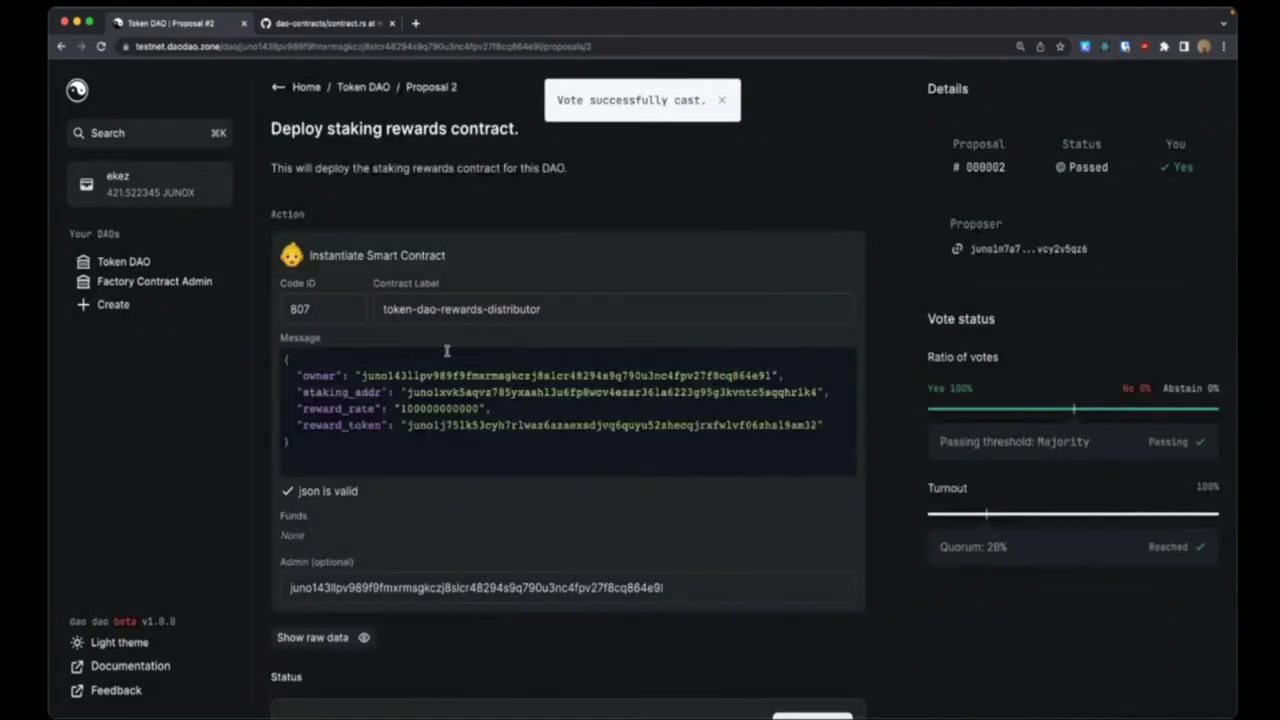
Execute the passed proposal to deploy the staking rewards contract and approve the wallet transaction.
scroll(446, 407, down, 3)
click(812, 463)
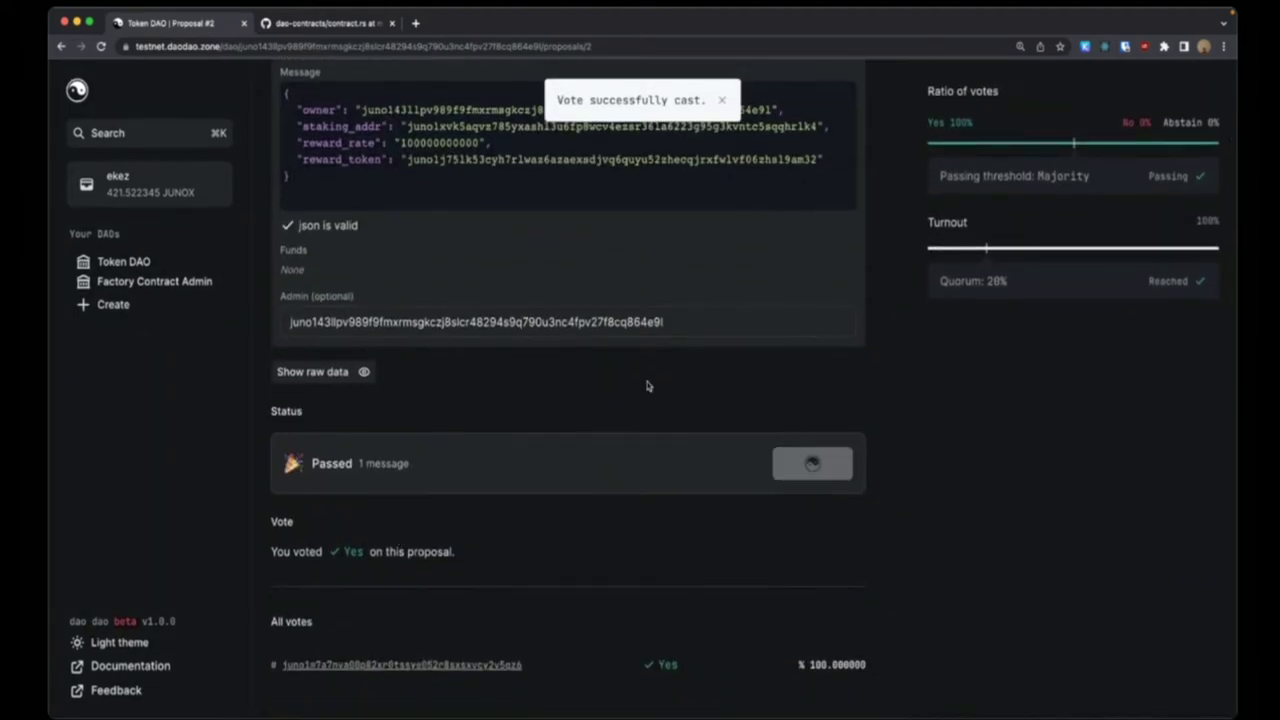
click(211, 383)
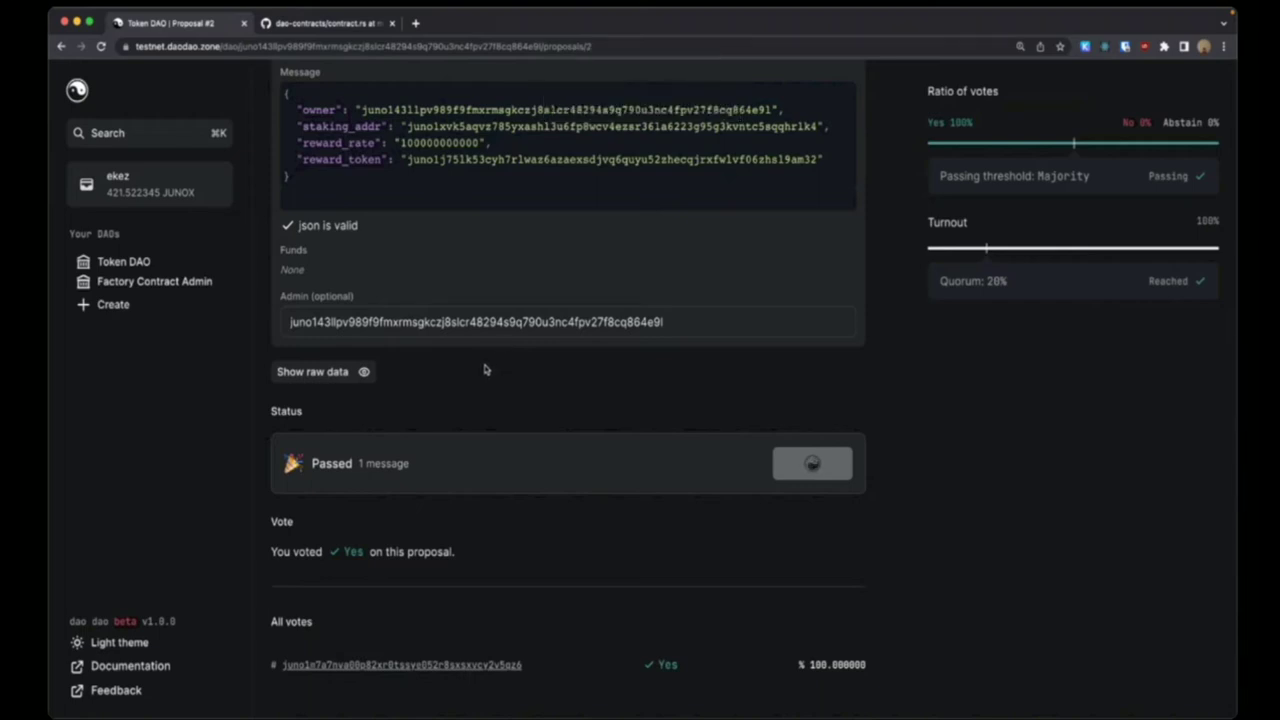
Copy the instantiated address of the rewards distributor from the executed proposal and dismiss the notifications.
scroll(485, 370, up, 3)
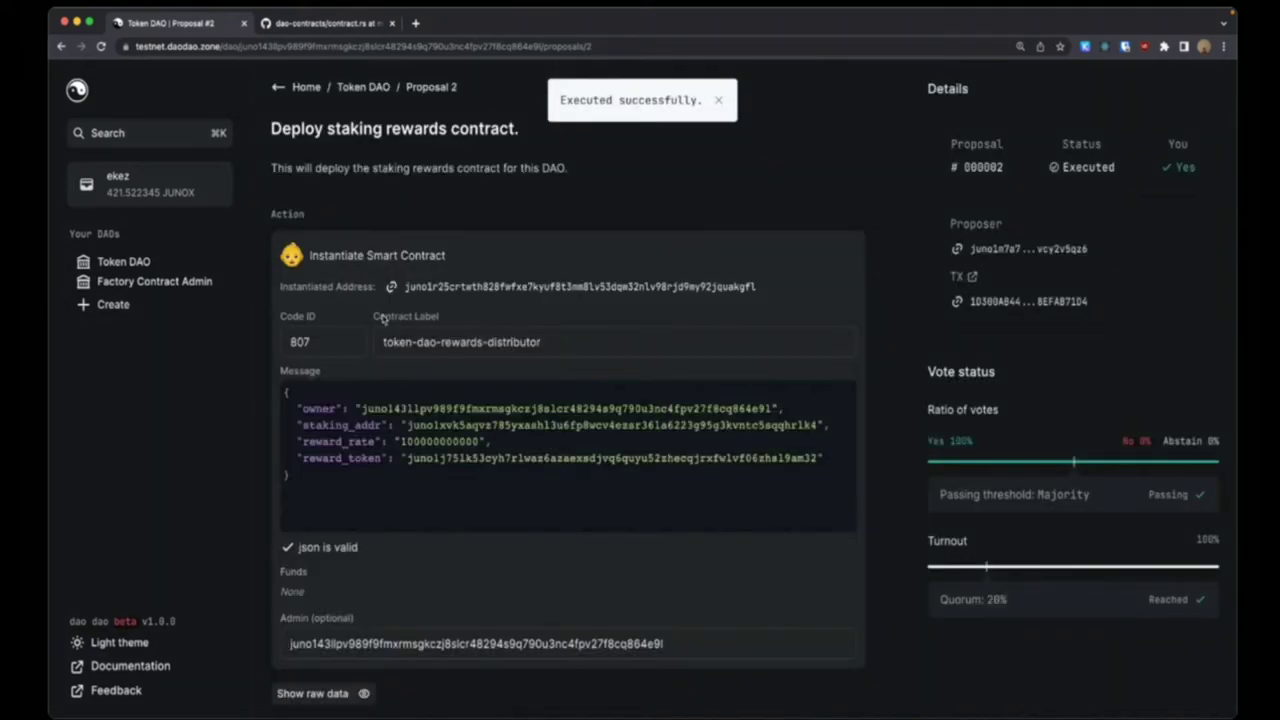
scroll(517, 380, down, 5)
scroll(516, 376, up, 5)
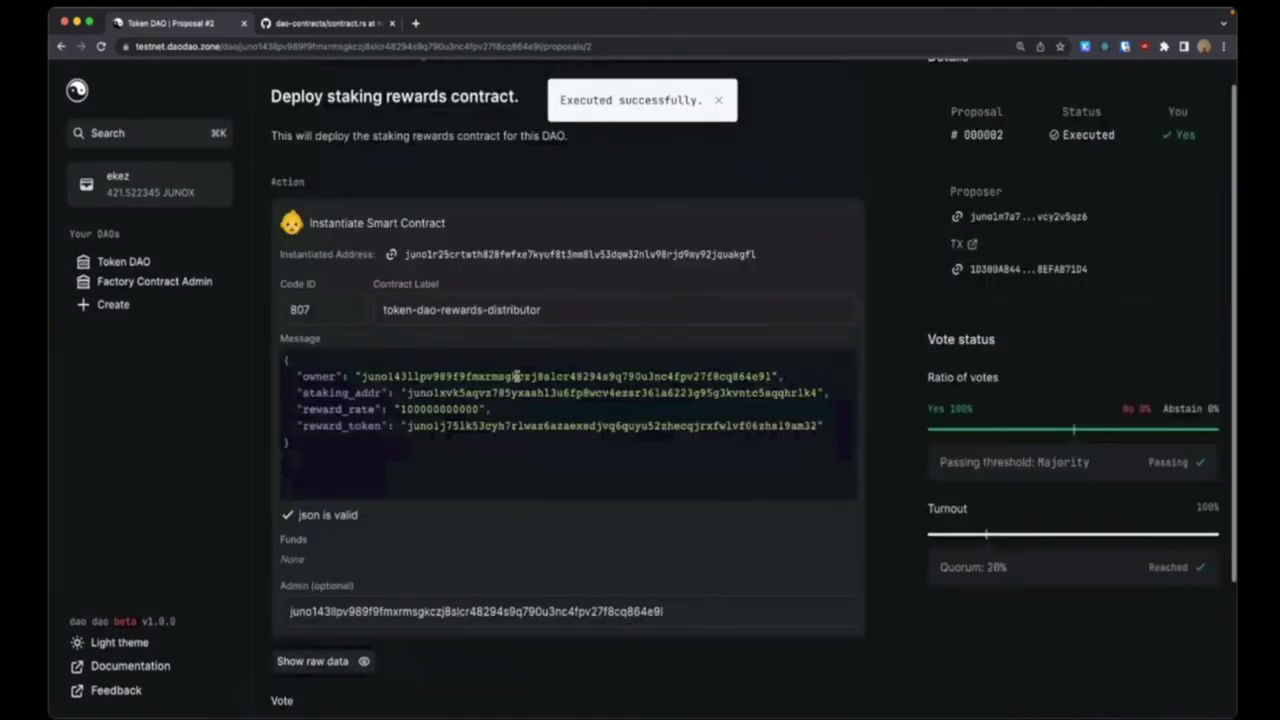
scroll(517, 376, up, 1)
click(391, 286)
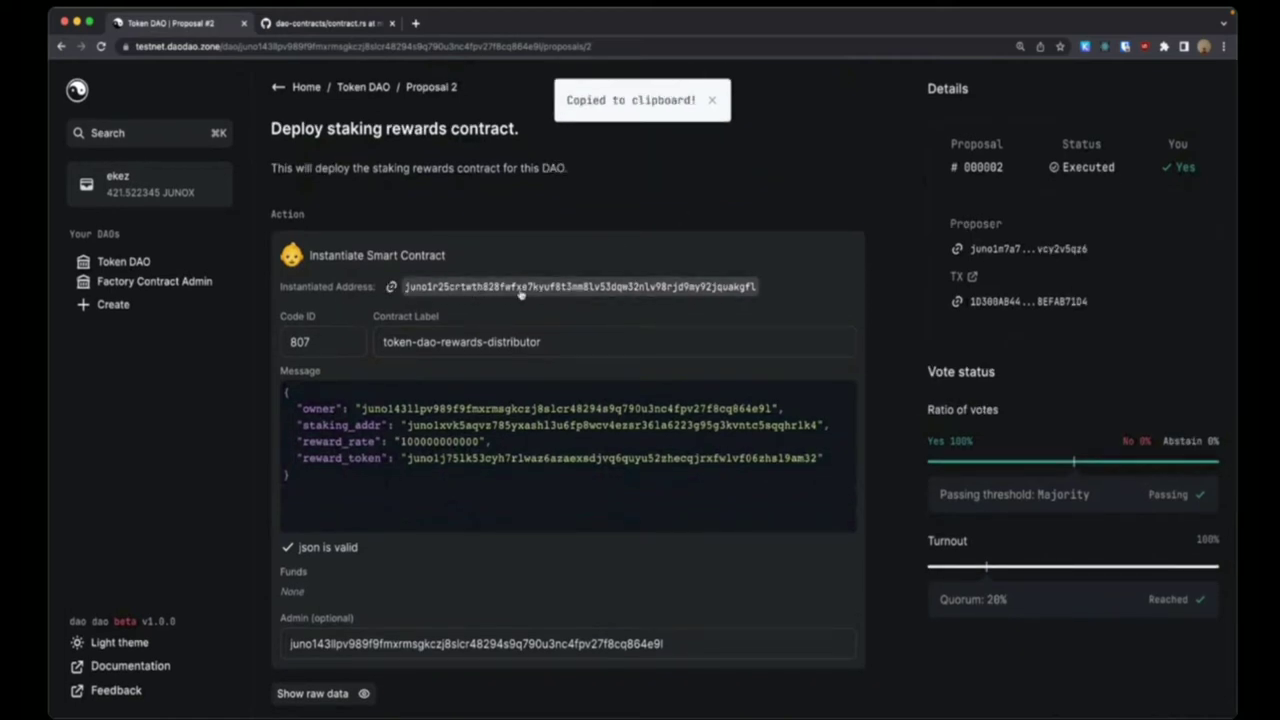
click(555, 286)
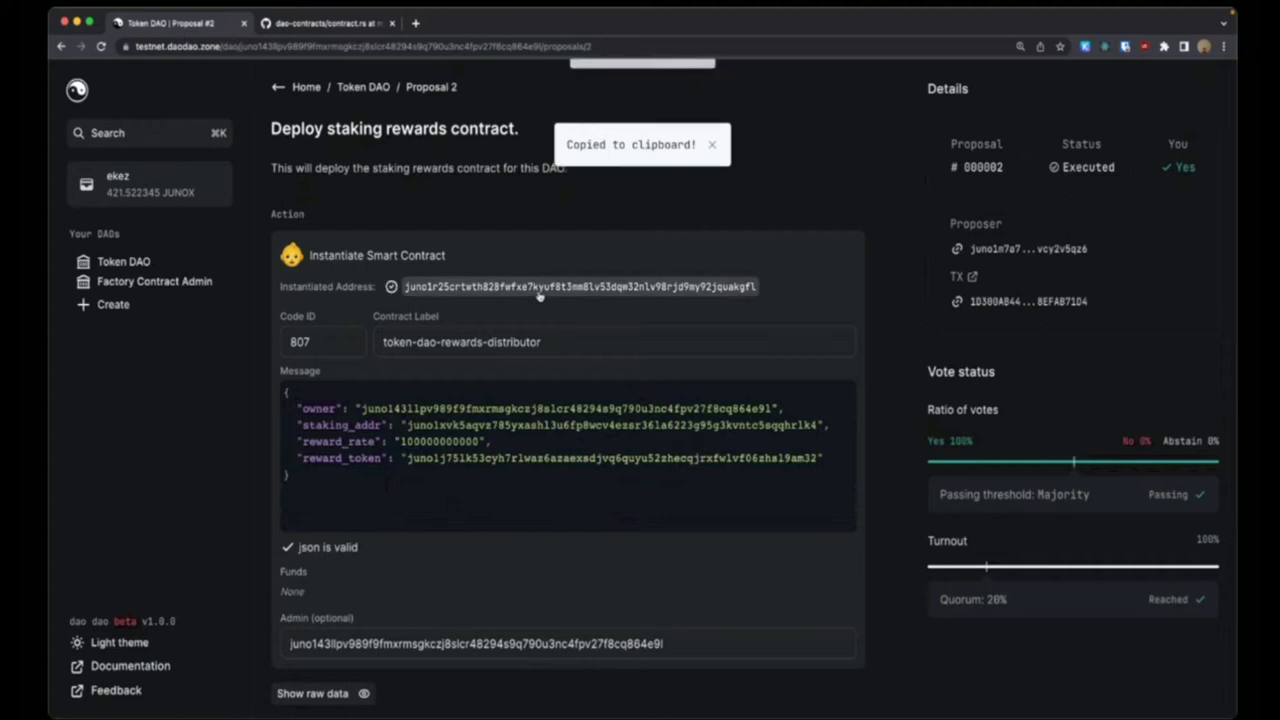
click(712, 163)
click(712, 100)
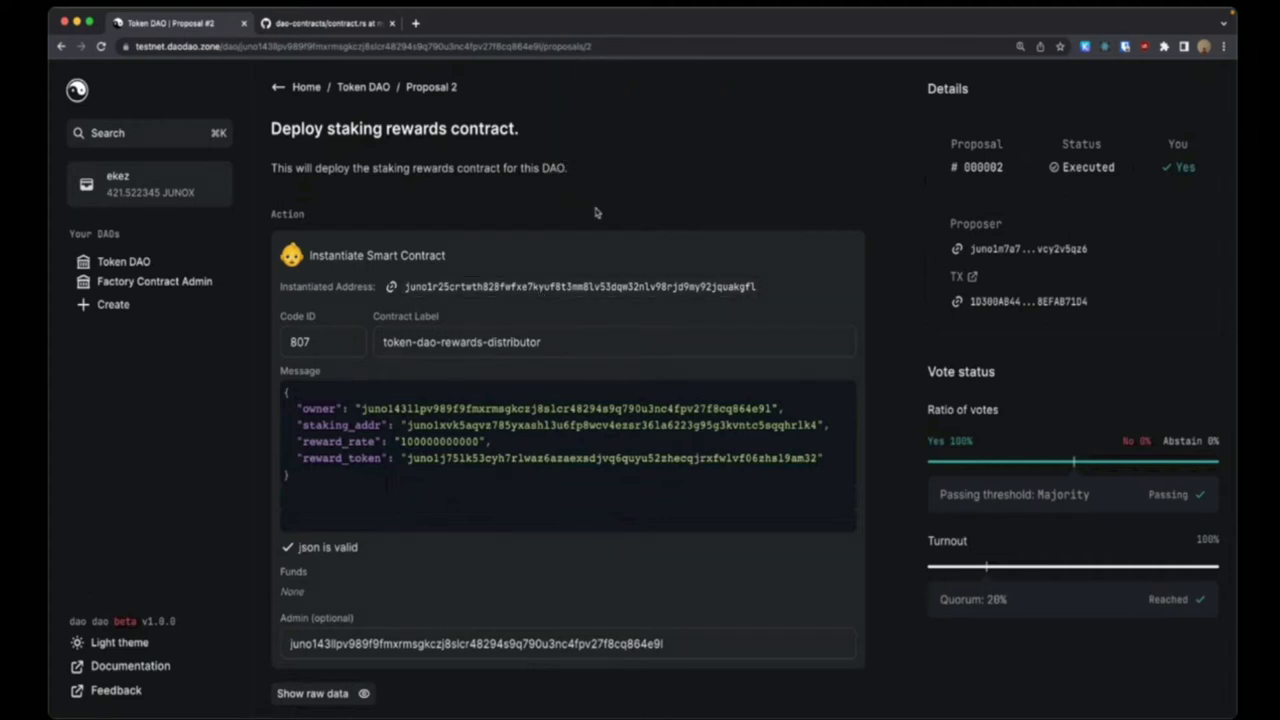
Open the Token DAO page in a new browser tab and start a new proposal there.
super+click(370, 89)
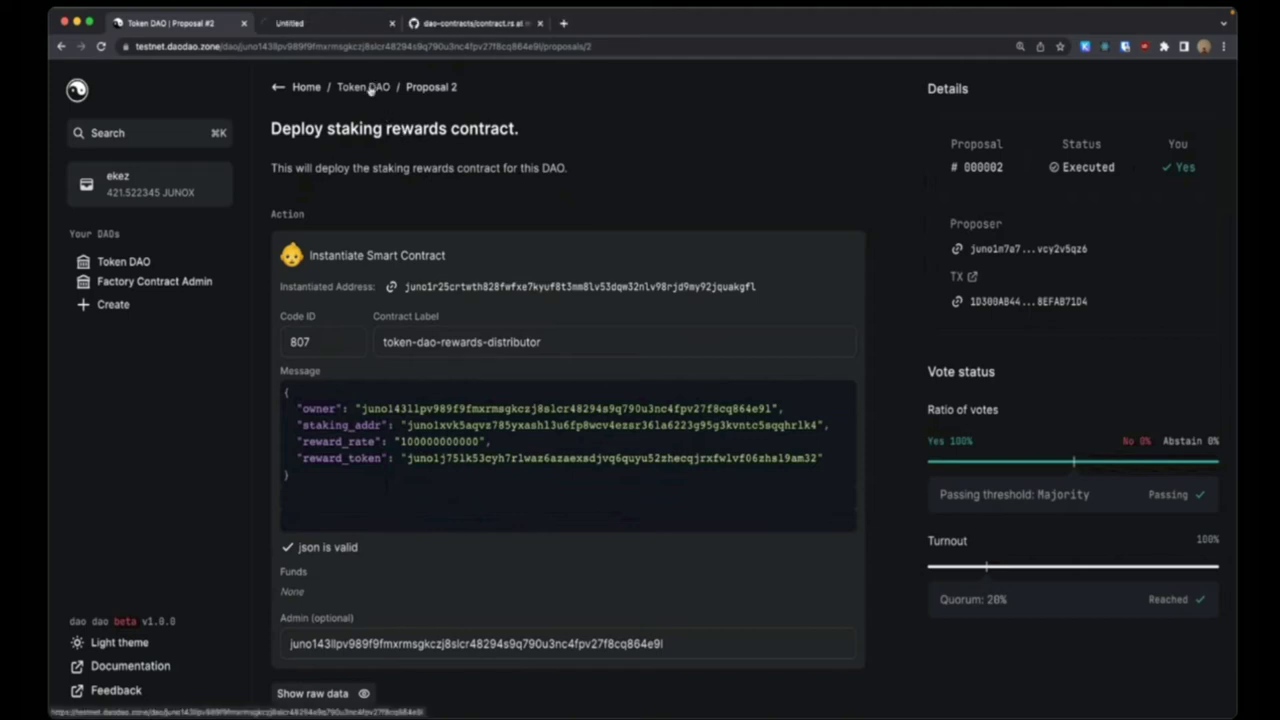
click(321, 28)
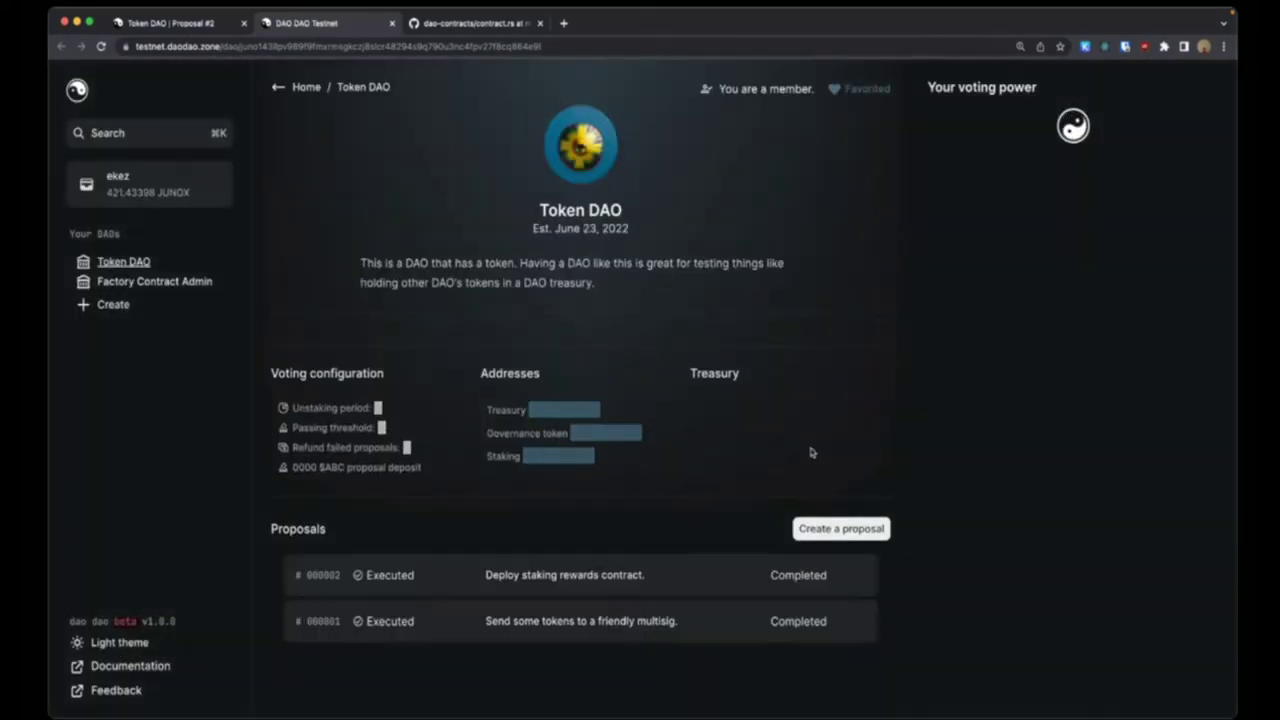
click(805, 545)
Title the proposal "Fund the rewards contract." and describe it as "This will fund the rewards contract so that it may pay our rewards to stakers.".
click(400, 156)
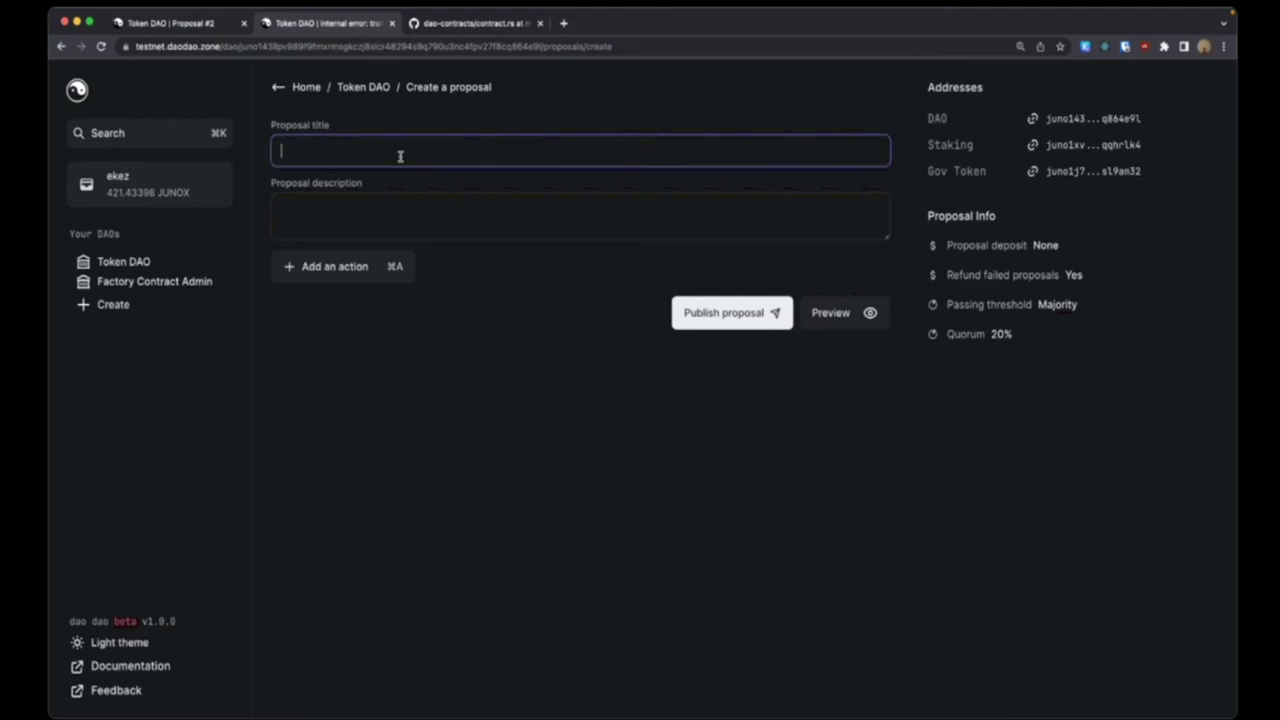
text(Fund the rewards contract.)
key(Tab)
text(This will p)
key(BackSpace)
text(fund )
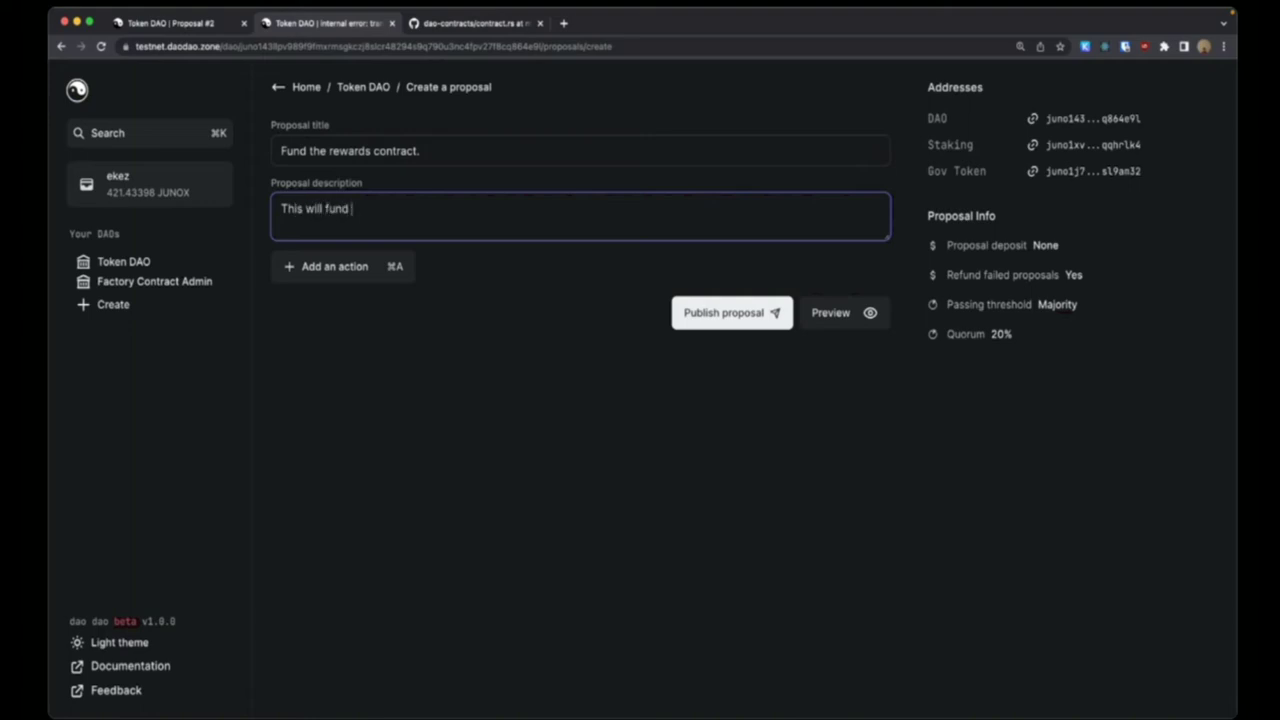
text(the rewards contract so that it mi)
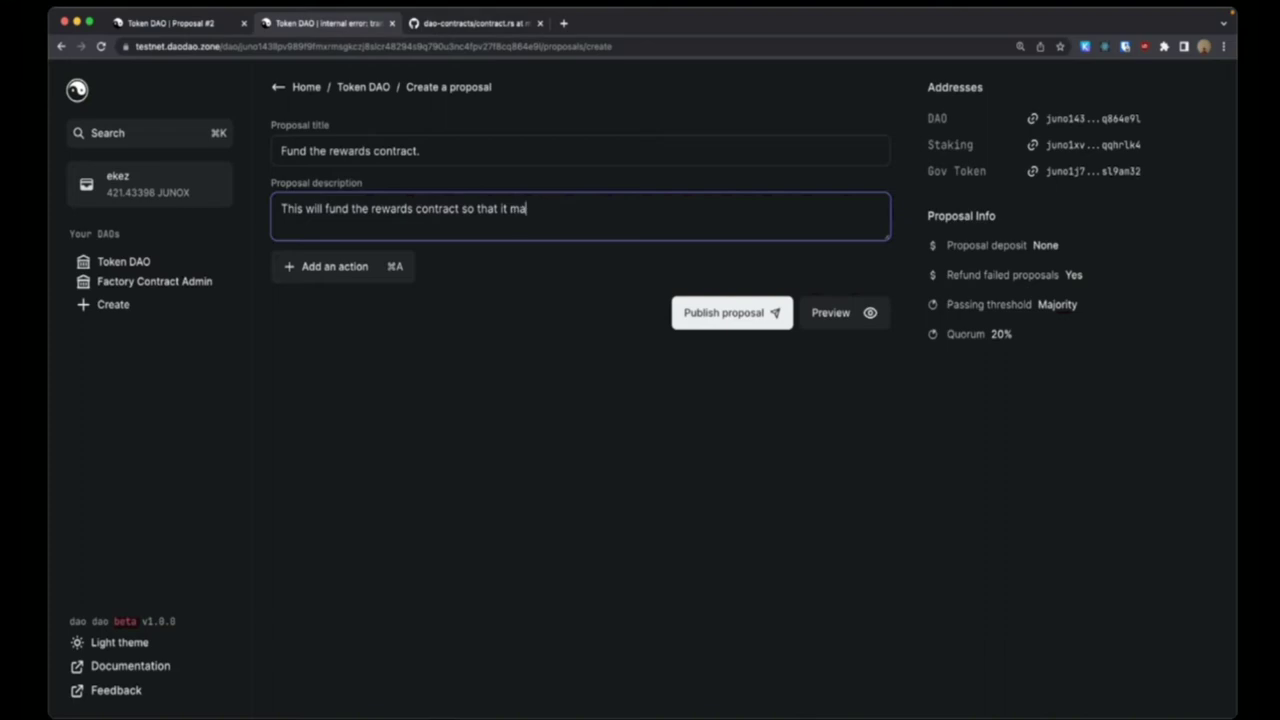
text(ay pay our rewards to stakers.)
Add a Mint action to the proposal with the copied rewards distributor contract address as its recipient.
click(496, 322)
key(super+a)
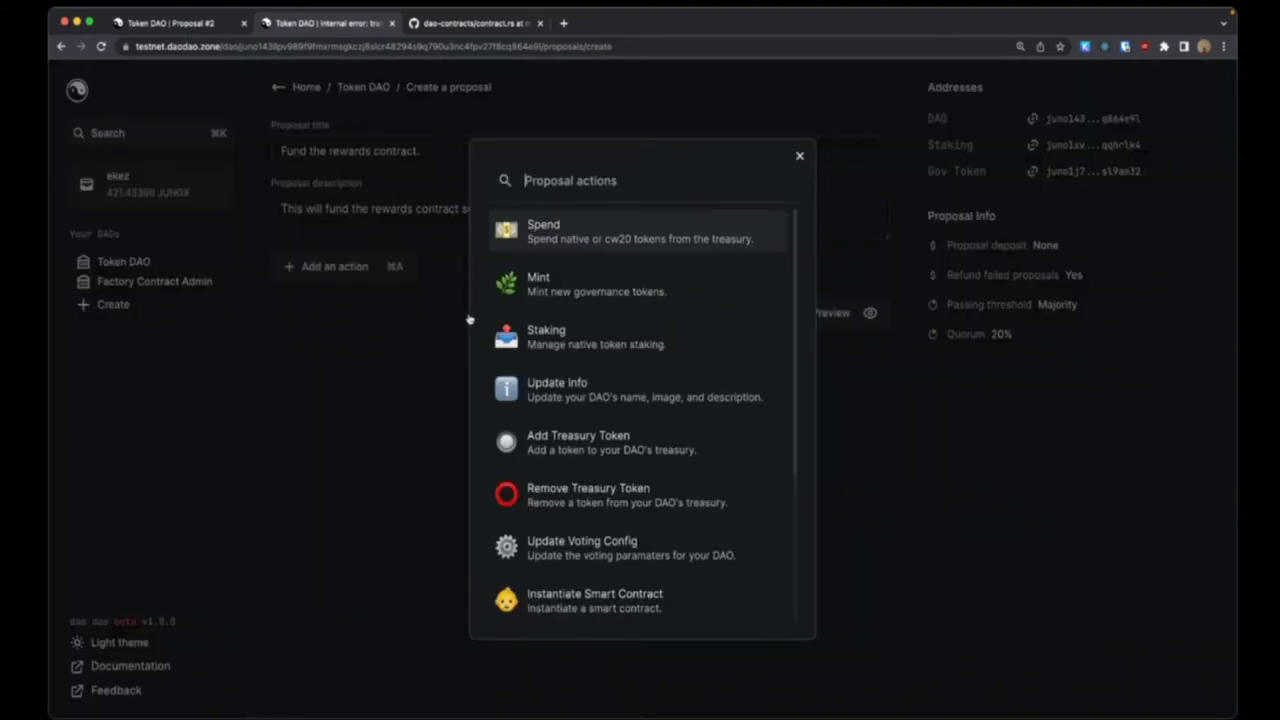
text(mint)
key(Return)
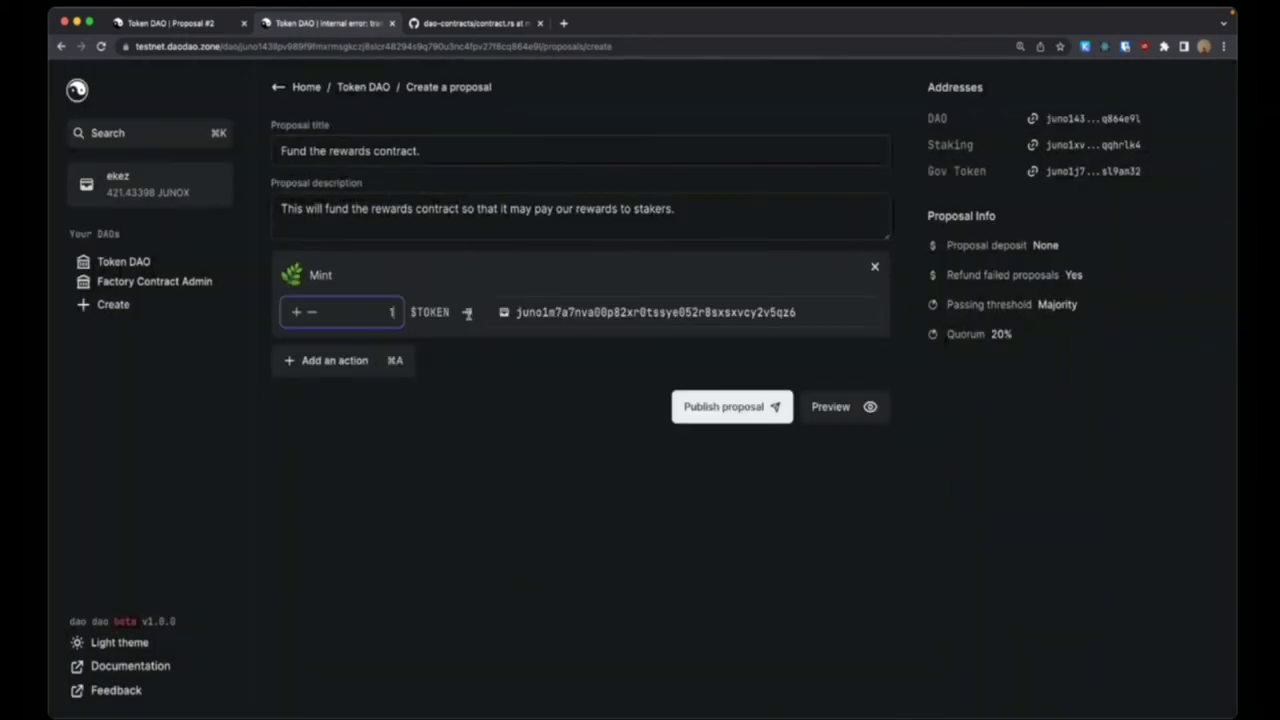
click(555, 314)
key(super+a)
key(super+v)
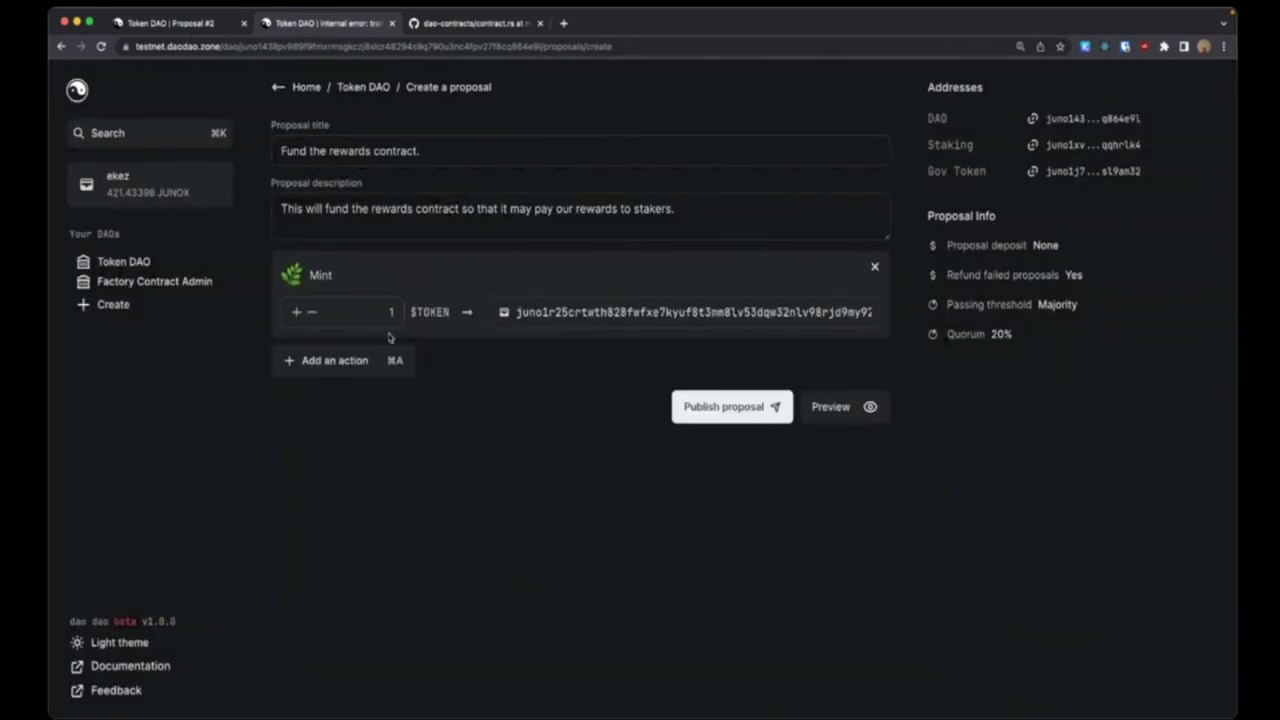
click(364, 309)
text(0000000000)
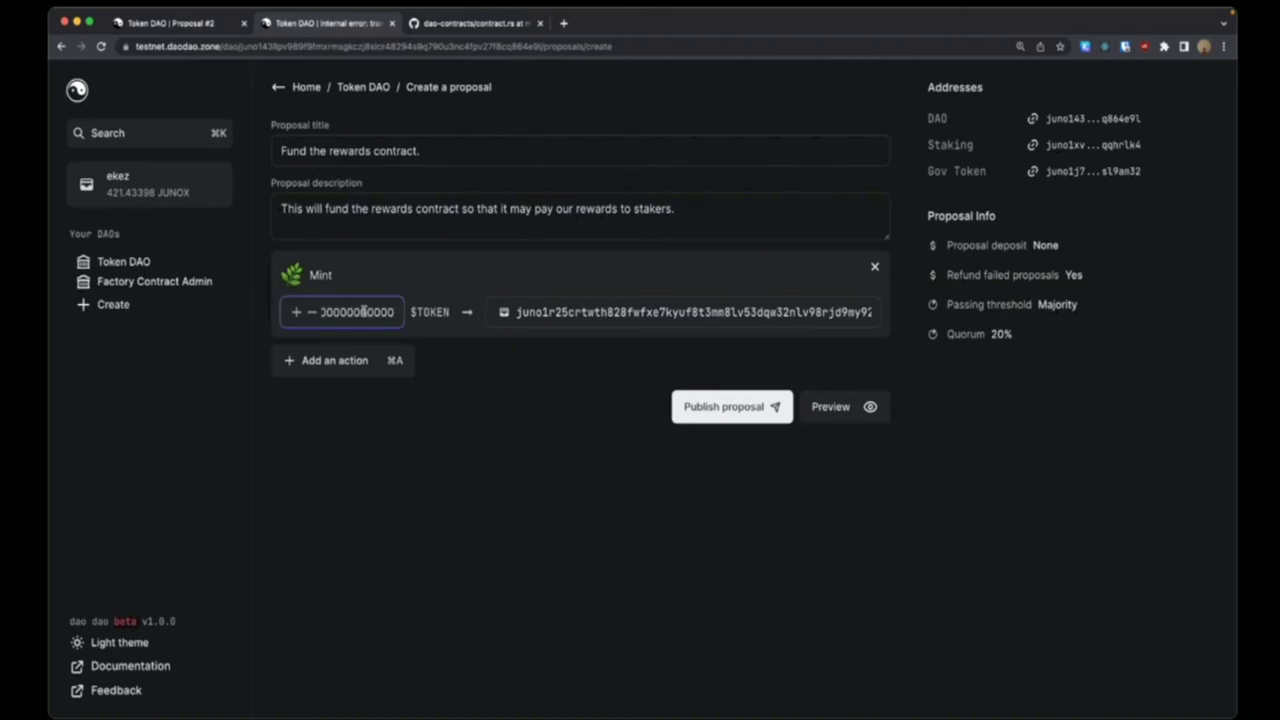
click(609, 438)
click(383, 314)
click(617, 412)
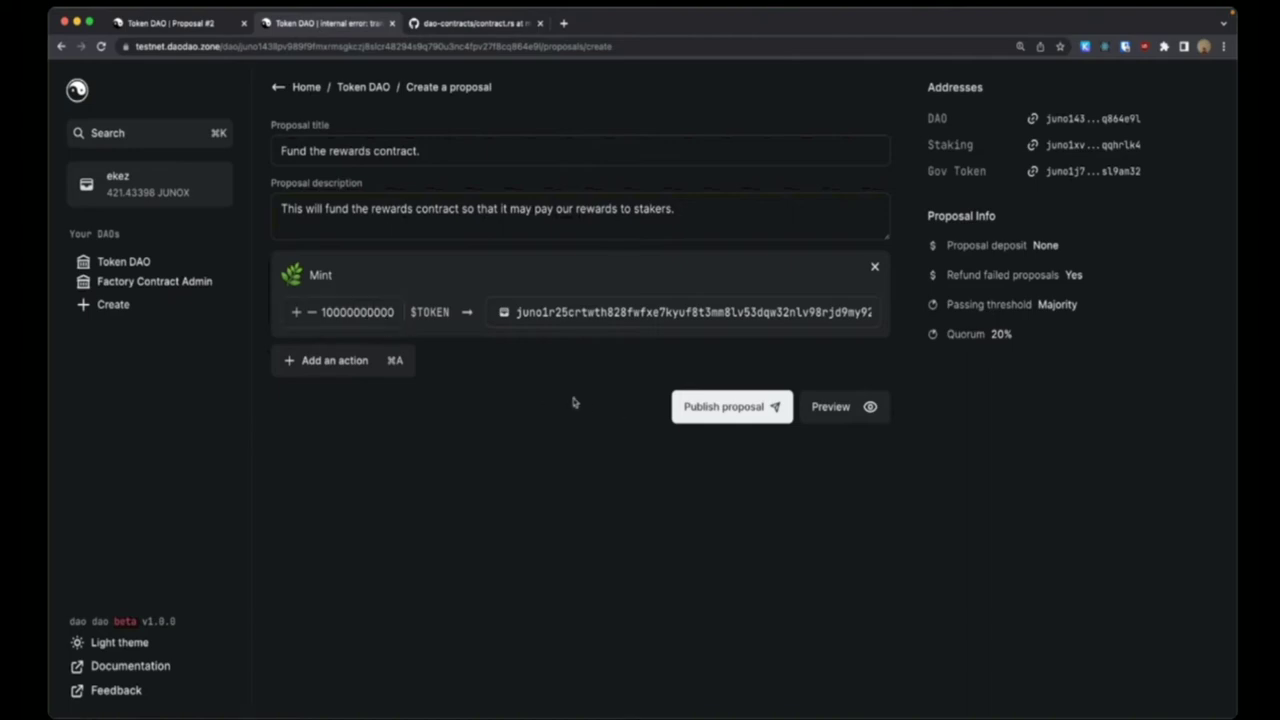
click(367, 313)
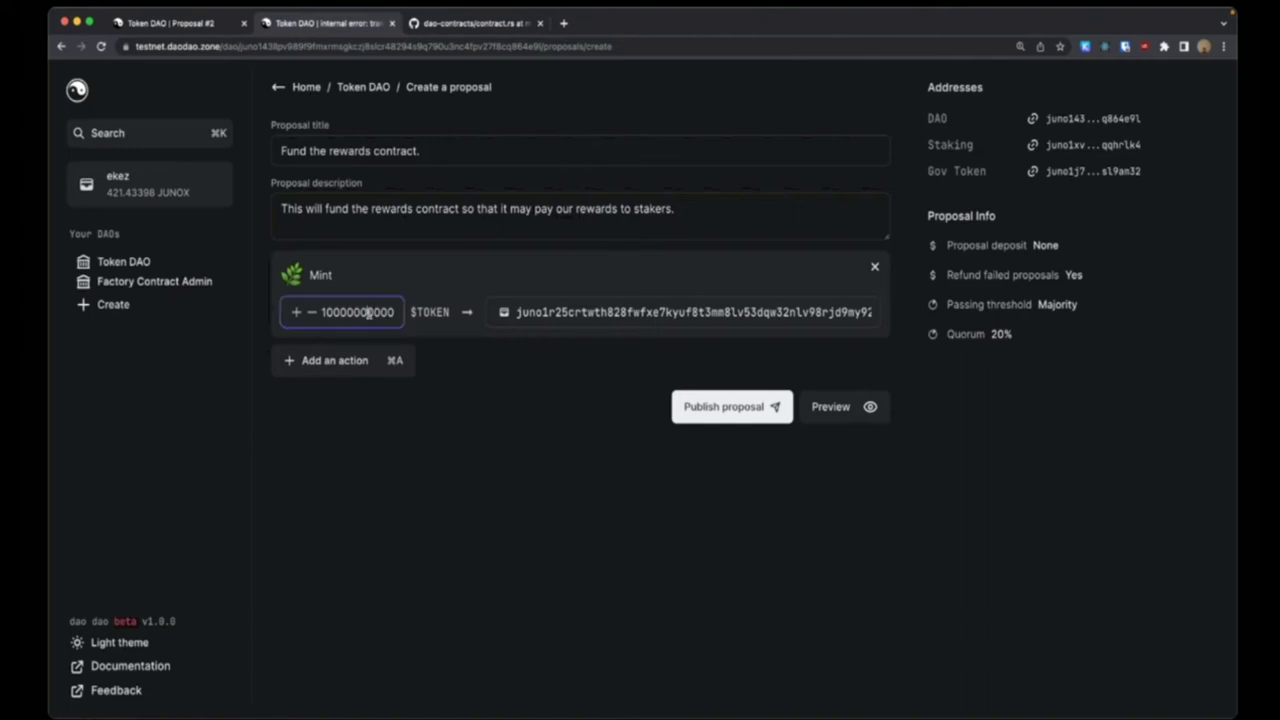
key(BackSpace)
click(552, 364)
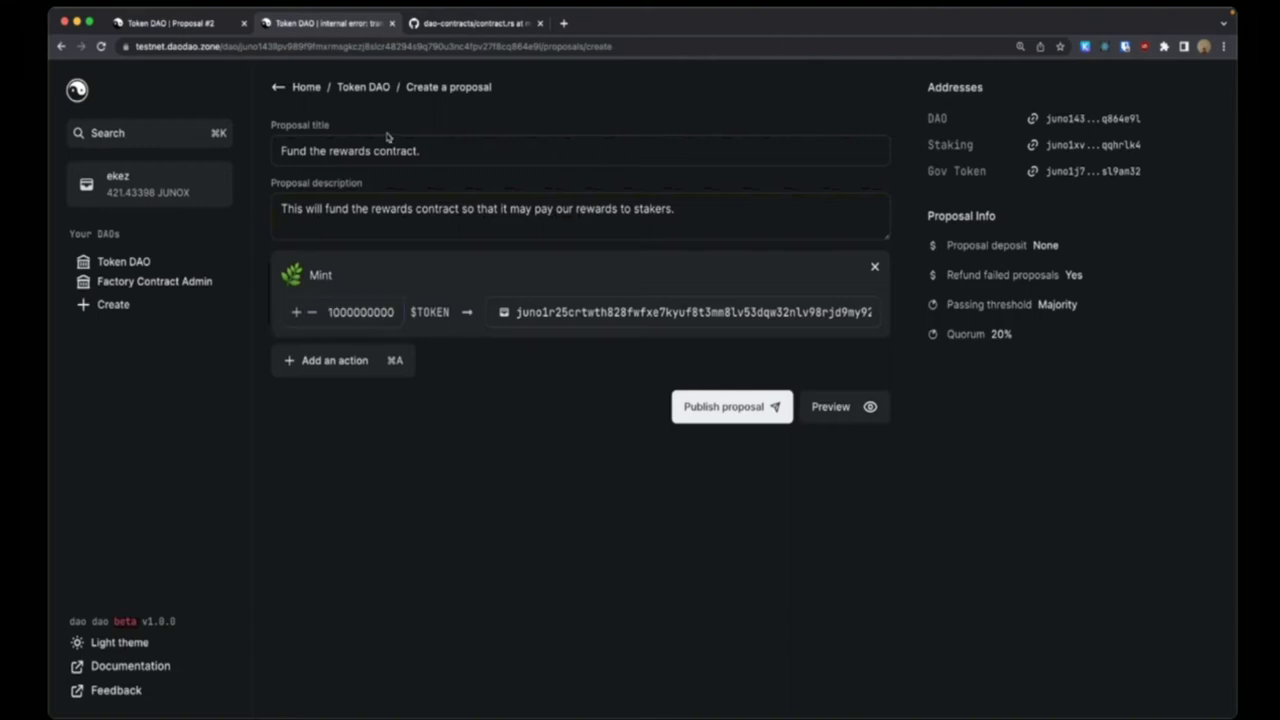
double_click(337, 312)
key(BackSpace)
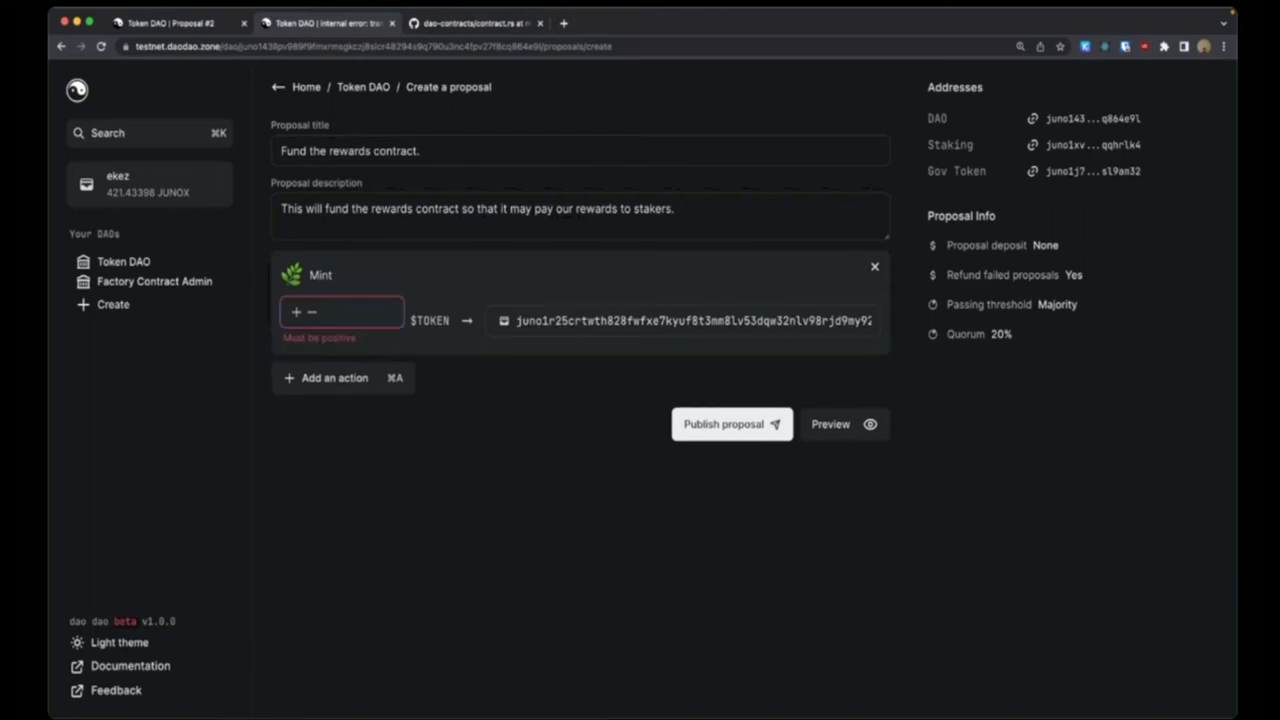
text(1)
key(BackSpace)
key(BackSpace)
key(BackSpace)
text(1)
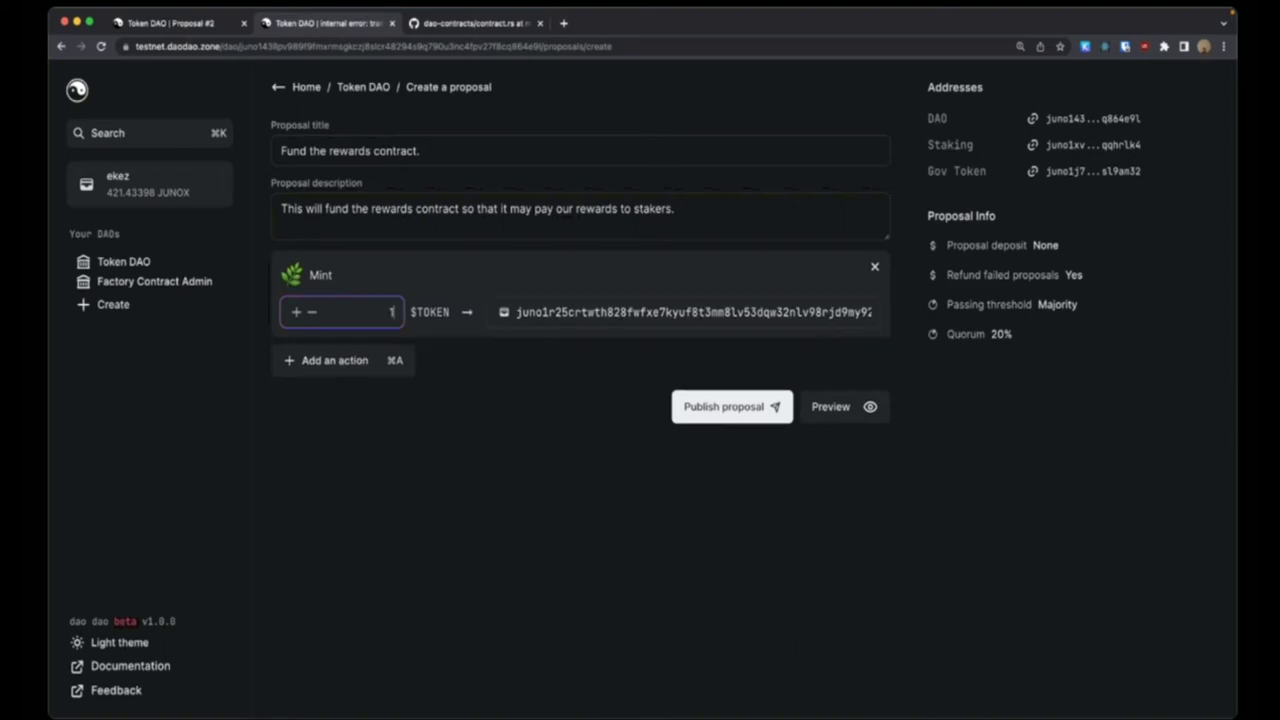
text(0000000000)
click(535, 371)
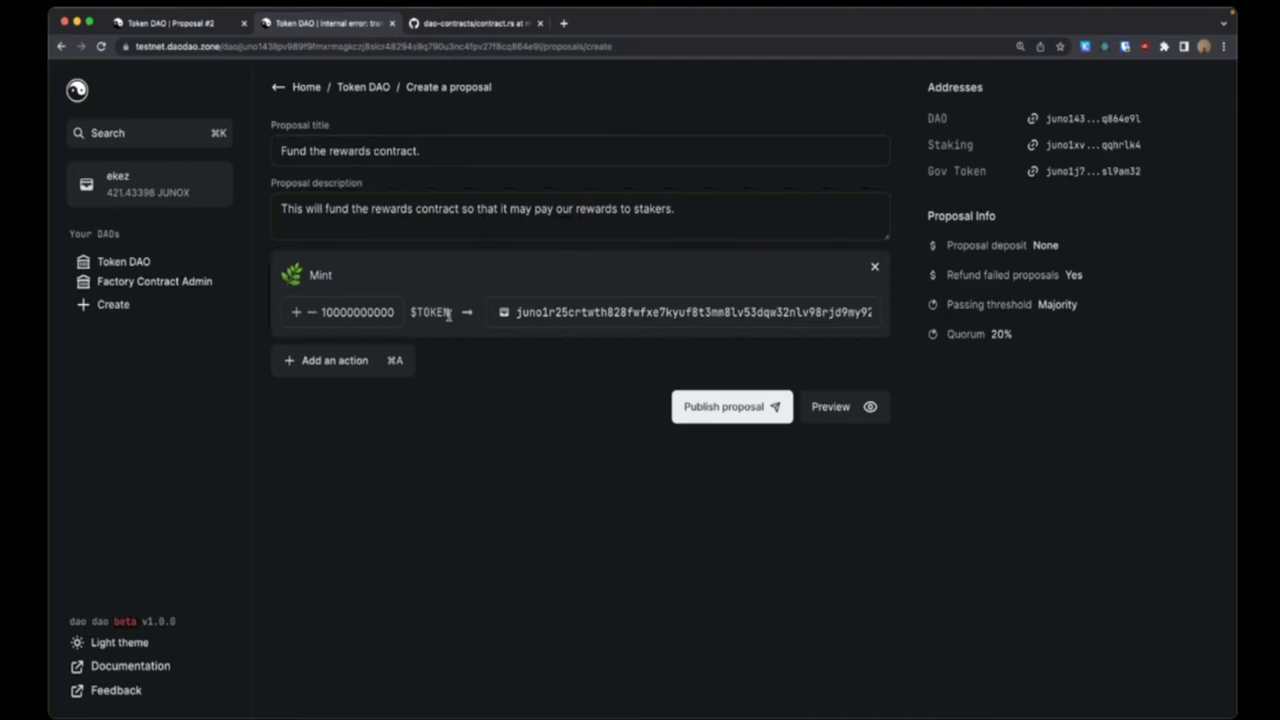
Publish the funding proposal and vote Yes on it, approving both wallet transactions.
click(732, 406)
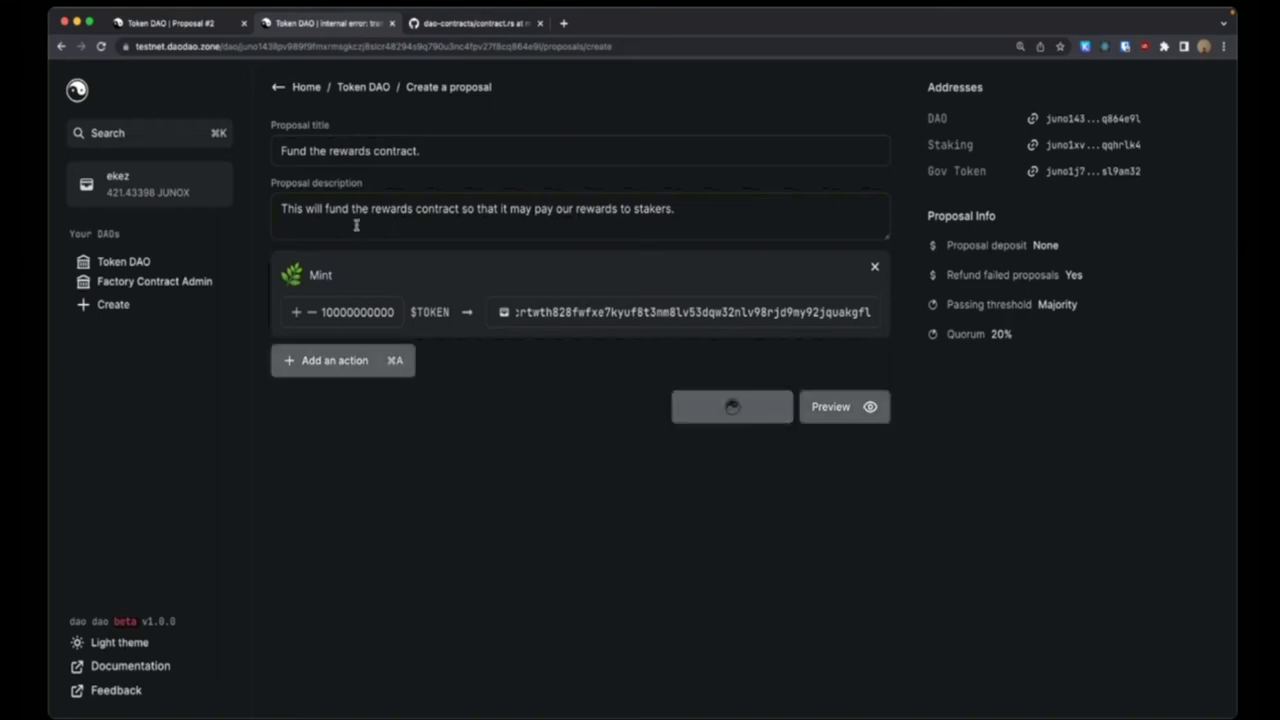
click(197, 390)
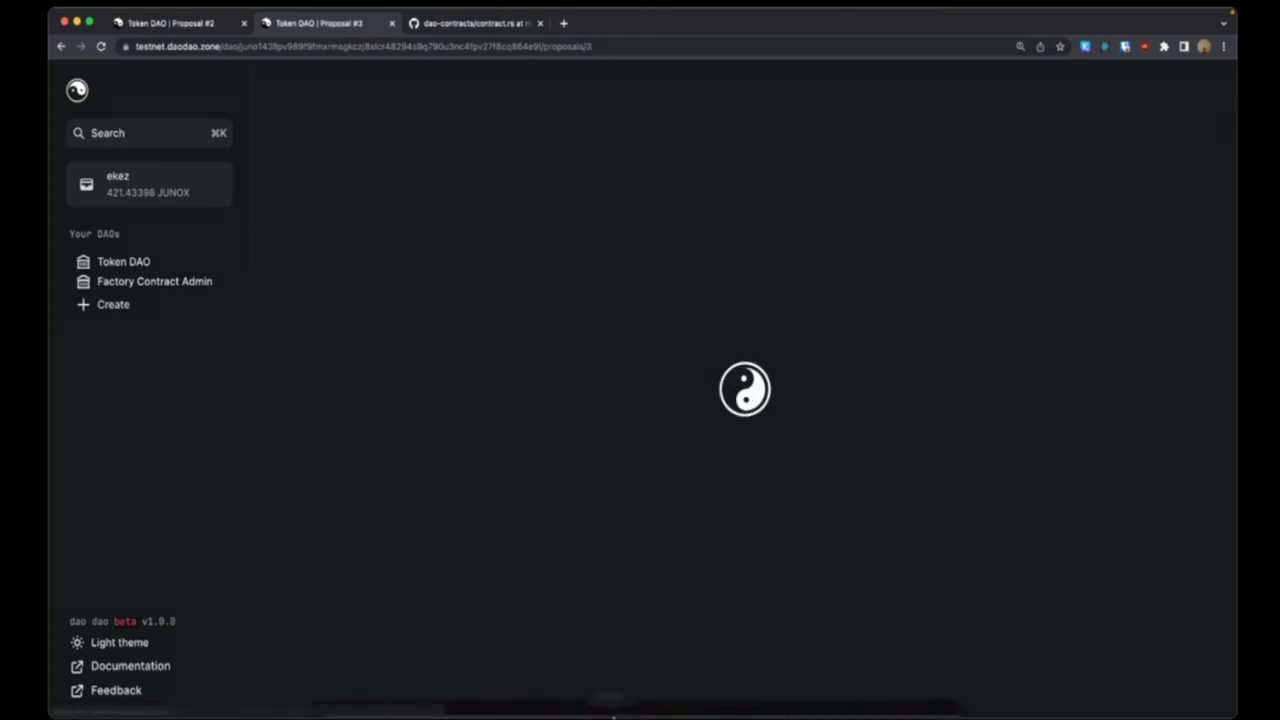
click(377, 478)
click(431, 513)
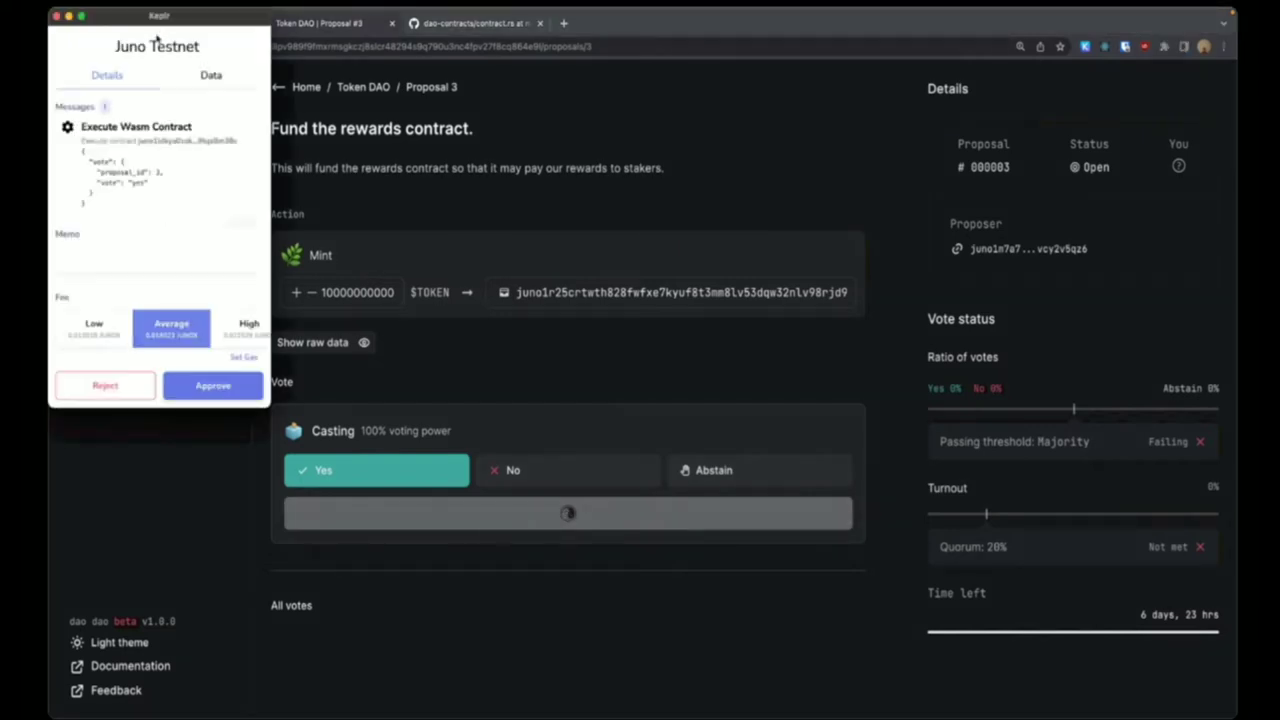
click(213, 386)
Check the reward_rate value in the instantiate message of Proposal 2.
click(176, 28)
scroll(477, 423, down, 3)
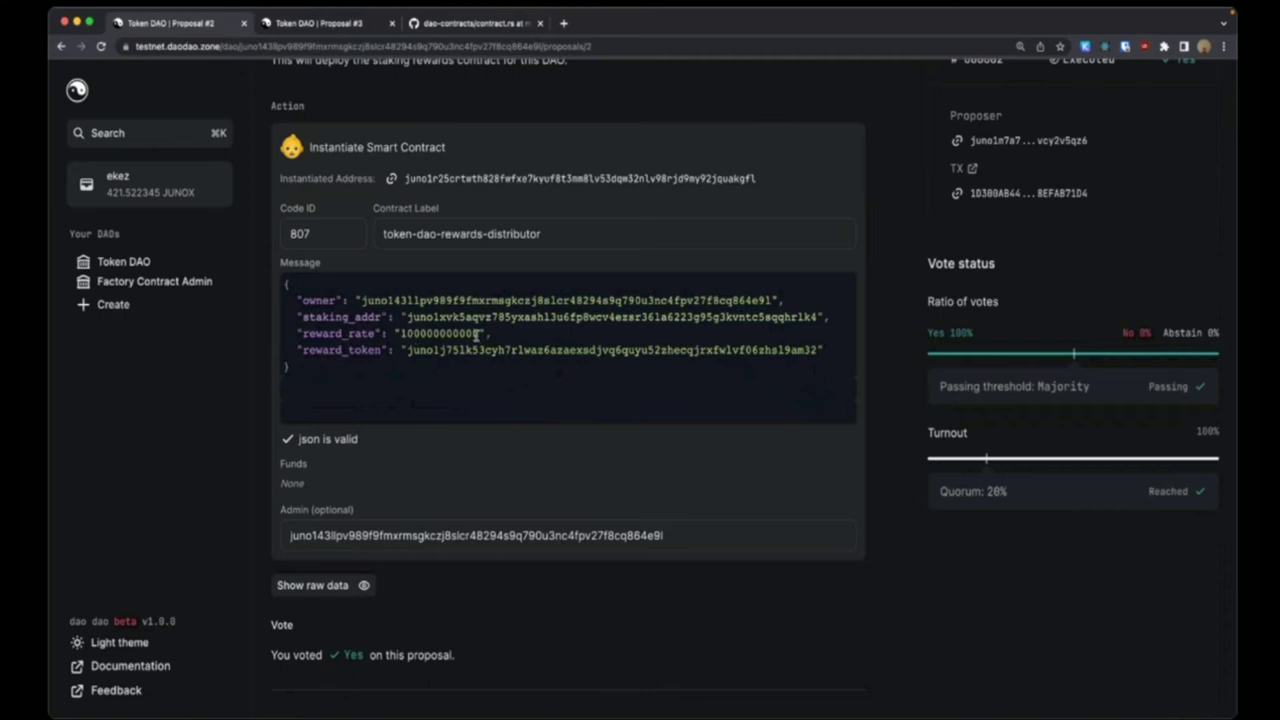
drag(476, 336, 399, 338)
click(504, 335)
Open the reward distributor's msg.rs on GitHub and highlight the UpdateConfig message on lines 17 to 22, including its reward_rate field.
click(489, 24)
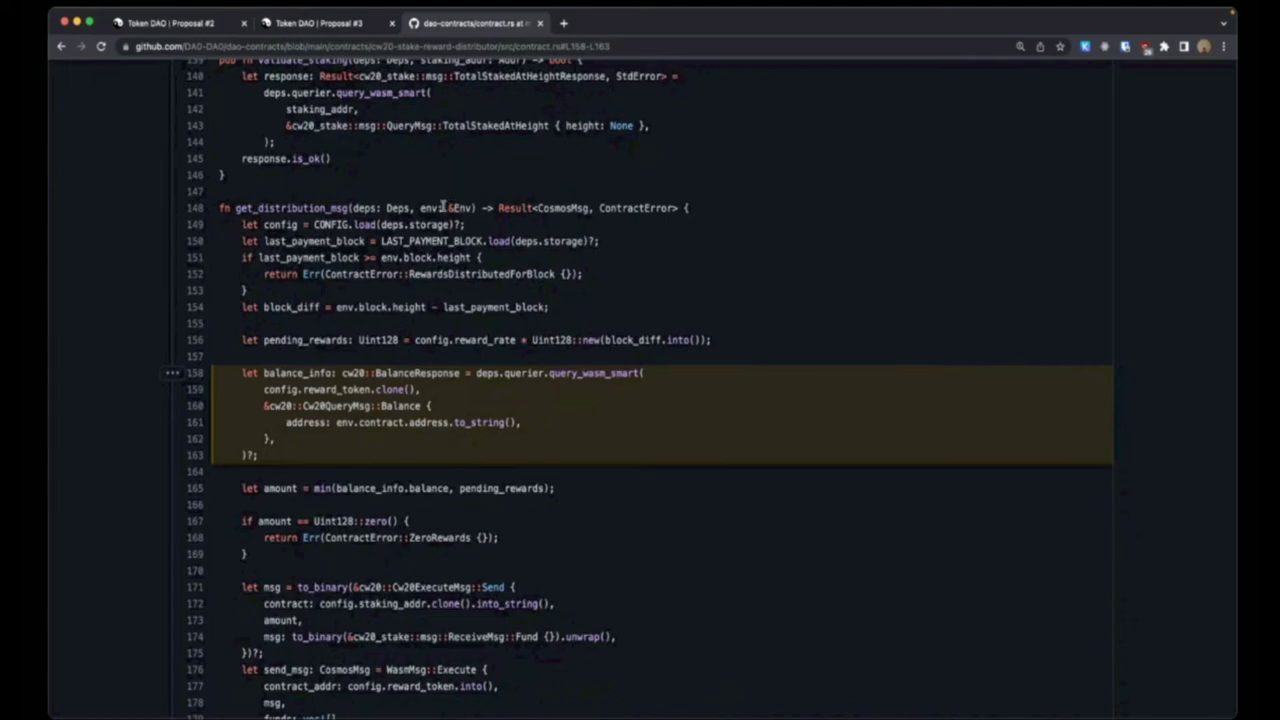
scroll(390, 275, left, 5)
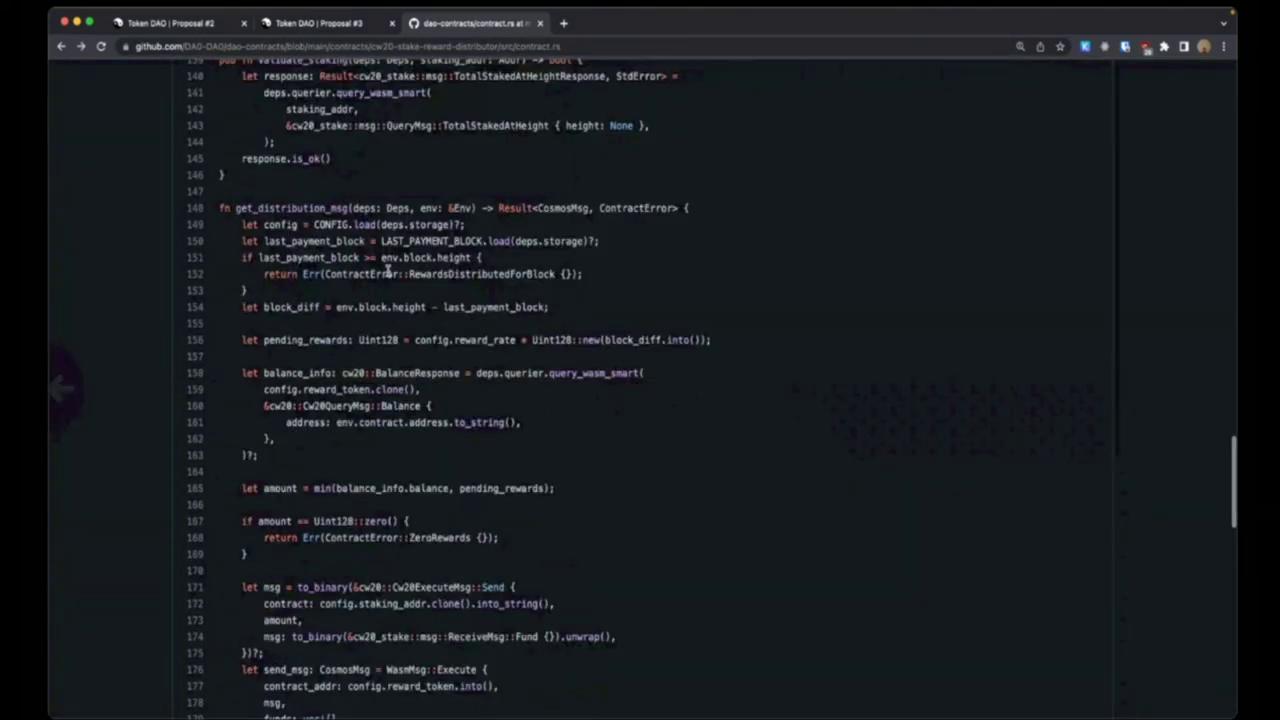
scroll(390, 275, left, 5)
click(228, 445)
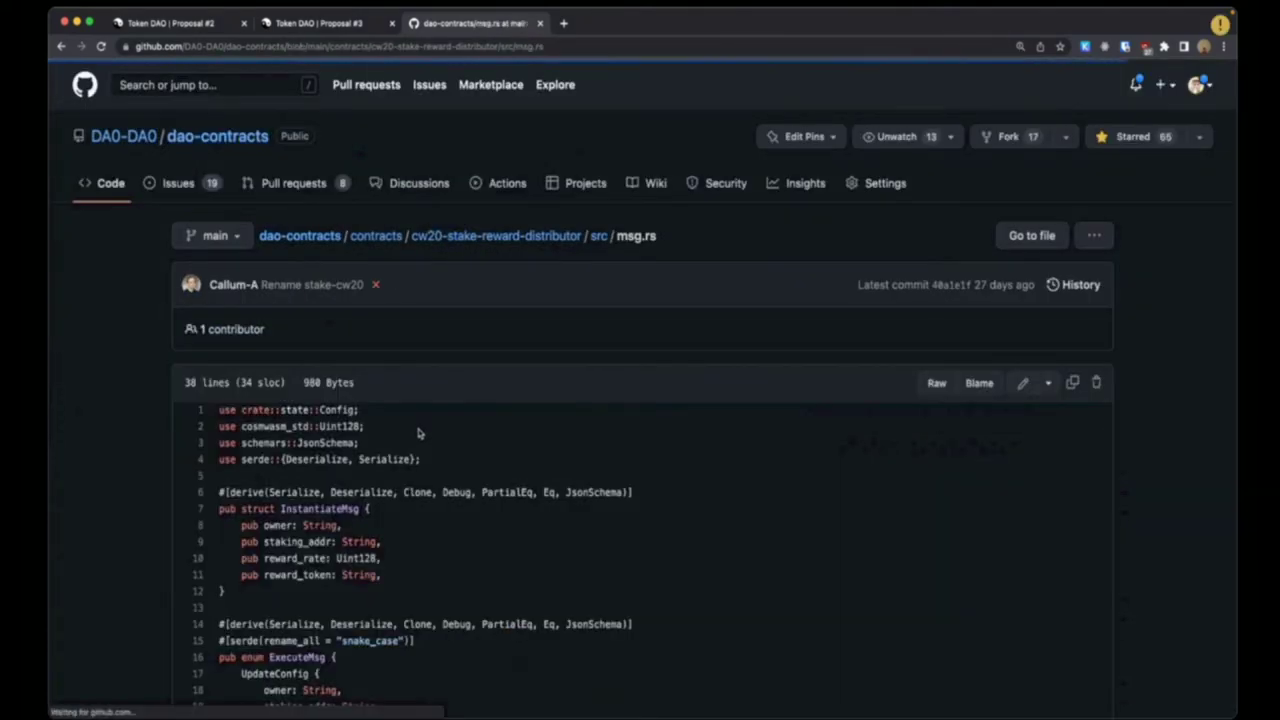
scroll(420, 434, down, 5)
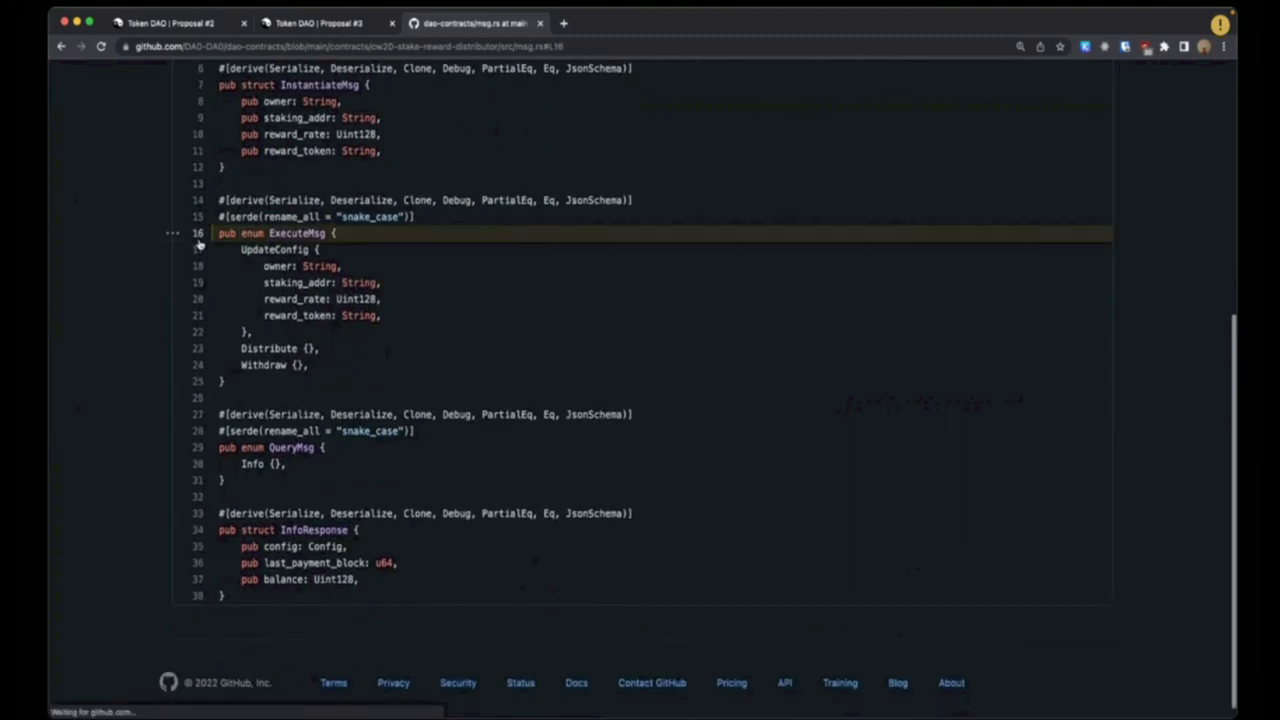
click(200, 250)
shift+click(200, 332)
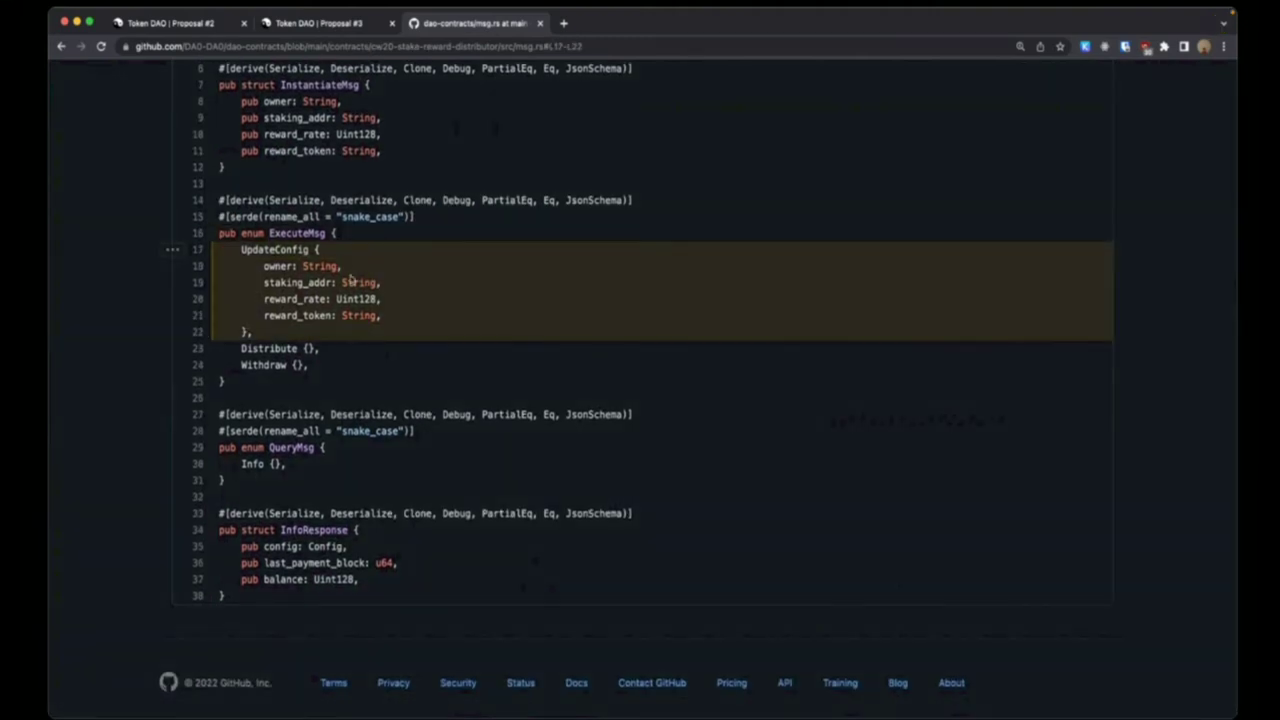
triple_click(318, 299)
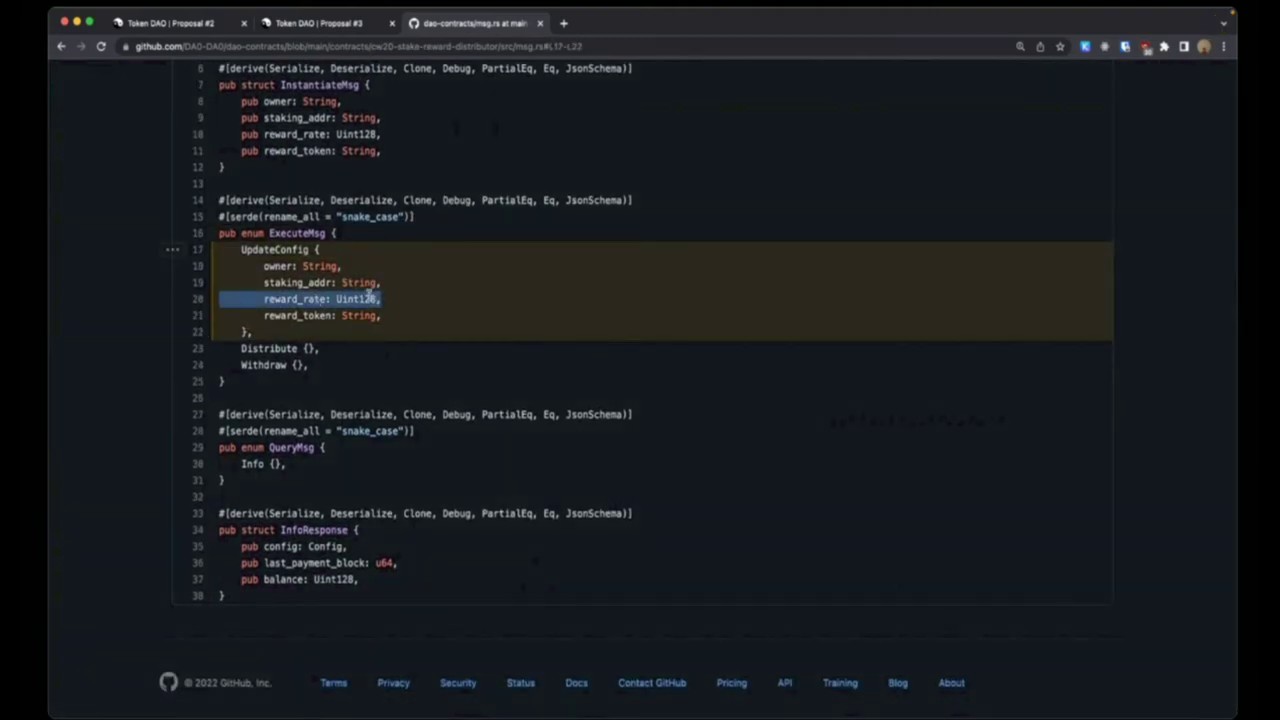
Execute the passed Proposal 3 to fund the rewards contract and approve the wallet transaction.
click(310, 23)
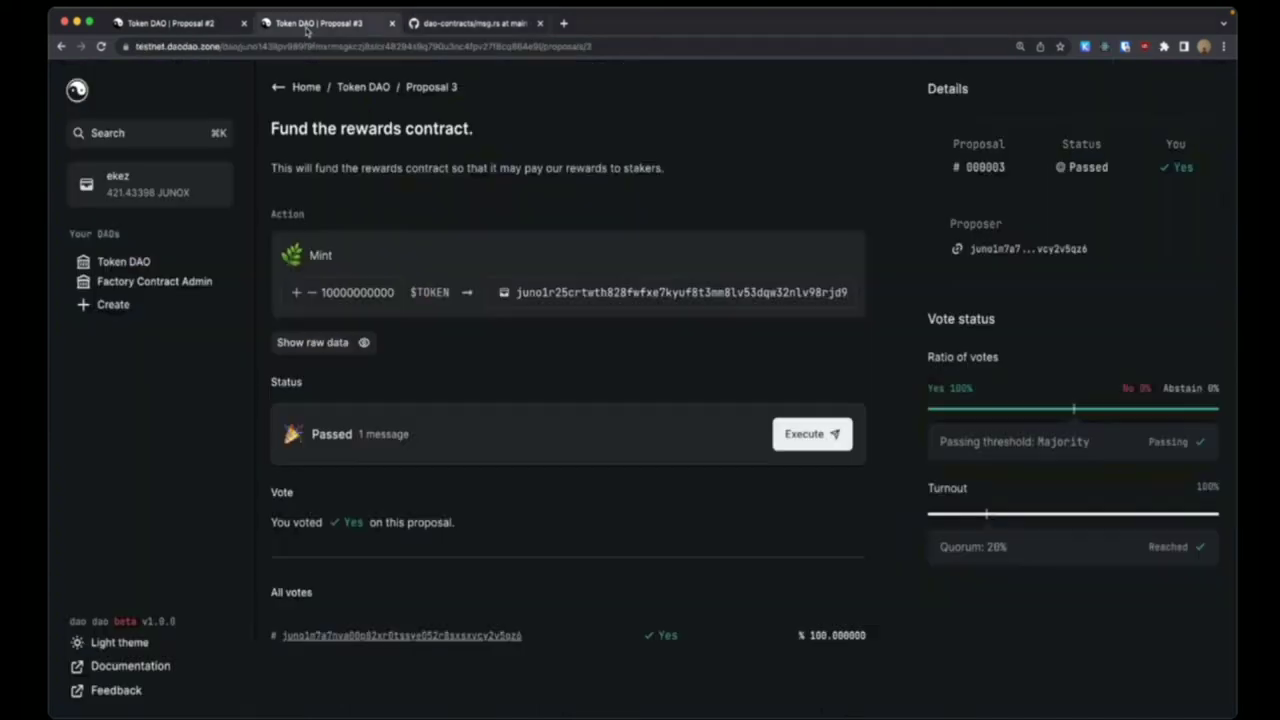
click(812, 438)
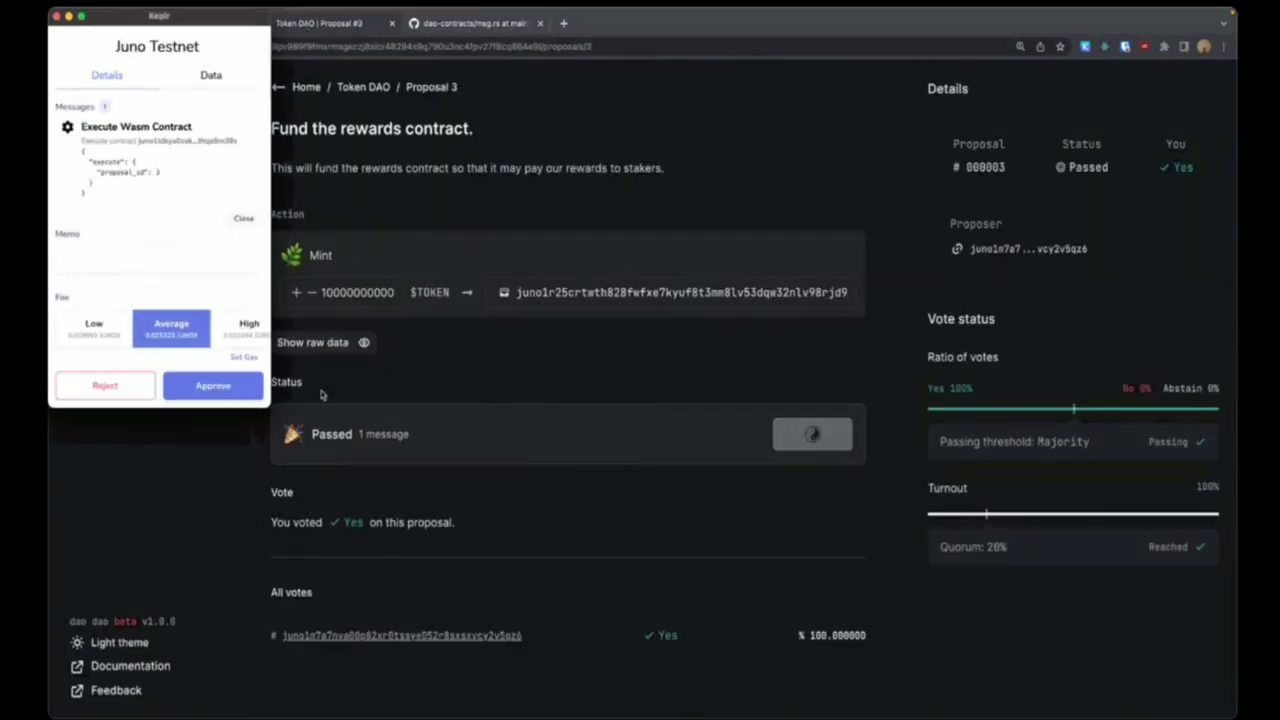
scroll(120, 170, down, 1)
scroll(117, 190, up, 1)
click(212, 386)
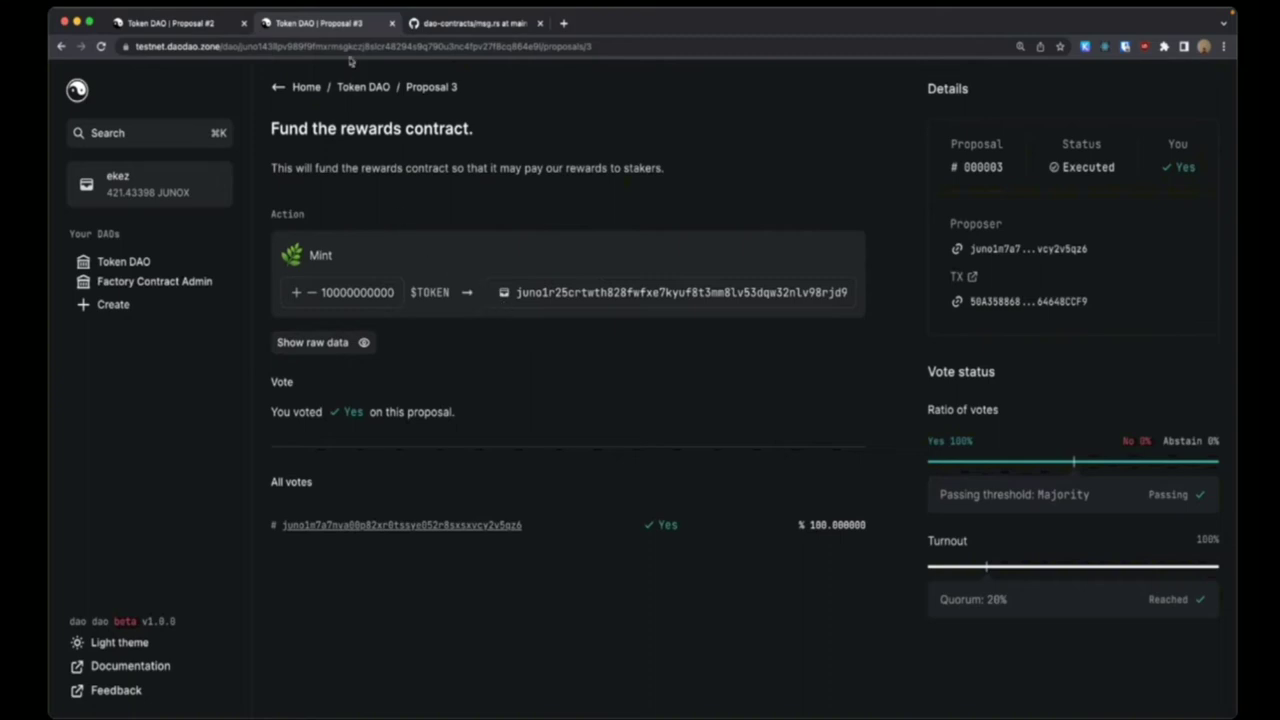
Go to the Token DAO page and open a blank proposal form.
click(362, 87)
scroll(404, 282, down, 1)
scroll(410, 300, up, 1)
scroll(445, 435, up, 1)
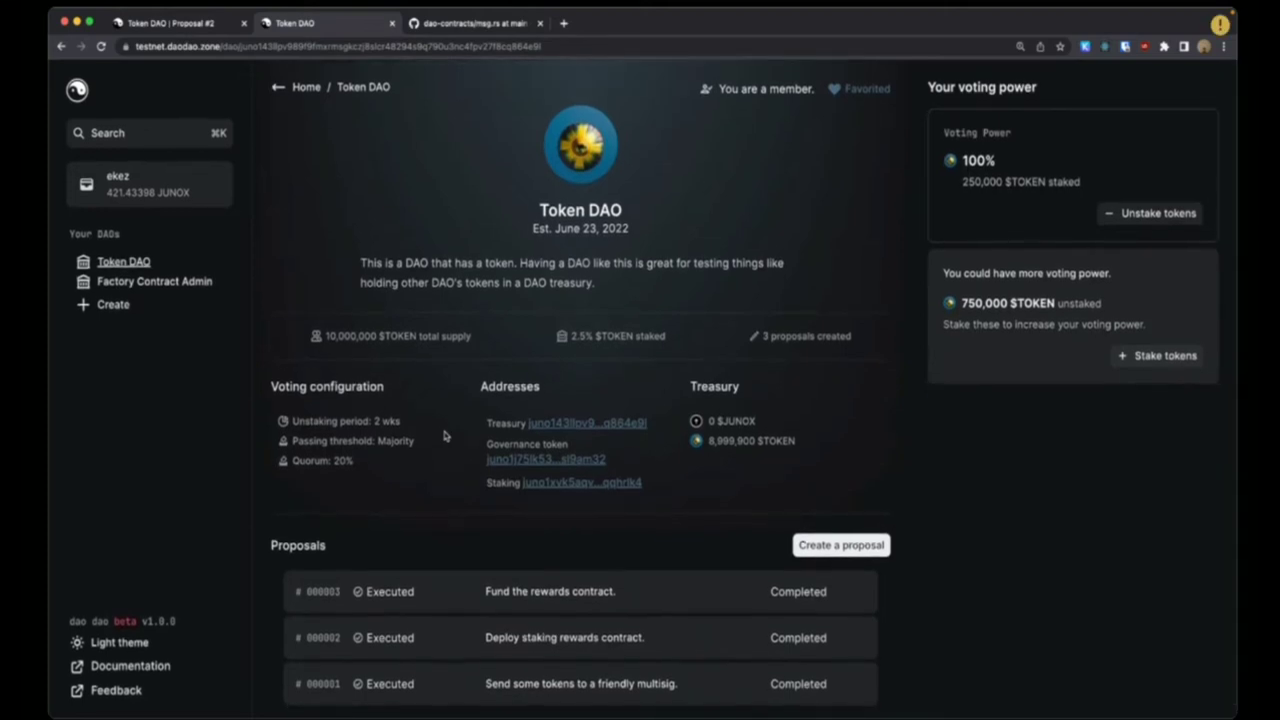
click(852, 546)
click(393, 151)
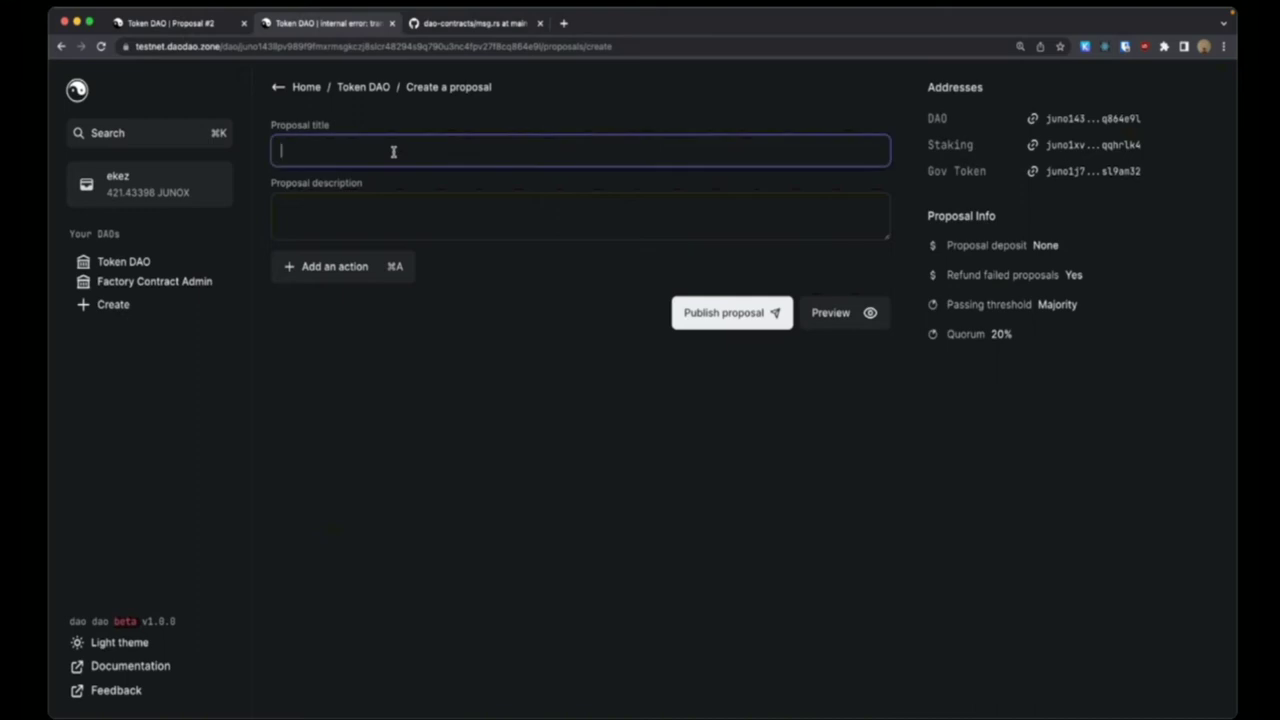
click(553, 406)
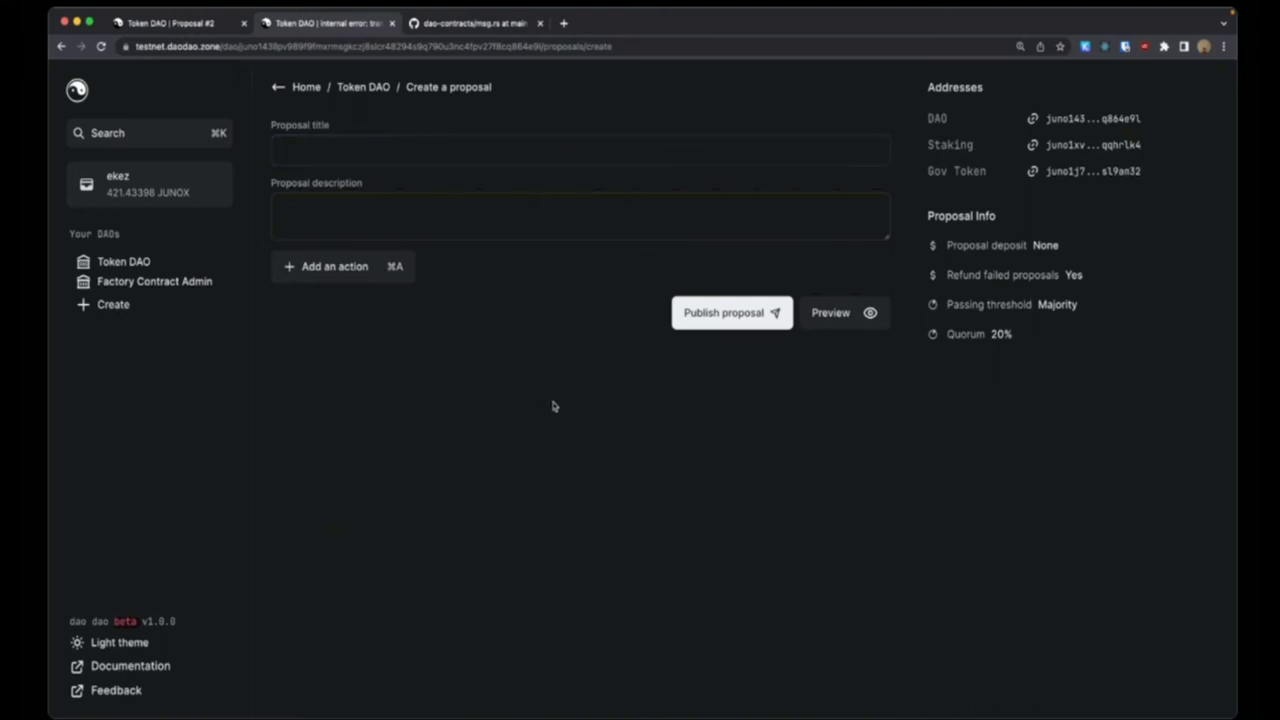
Copy the rewards distributor's instantiated address from Proposal 2 and begin a junod command in a cleared Terminal.
click(473, 692)
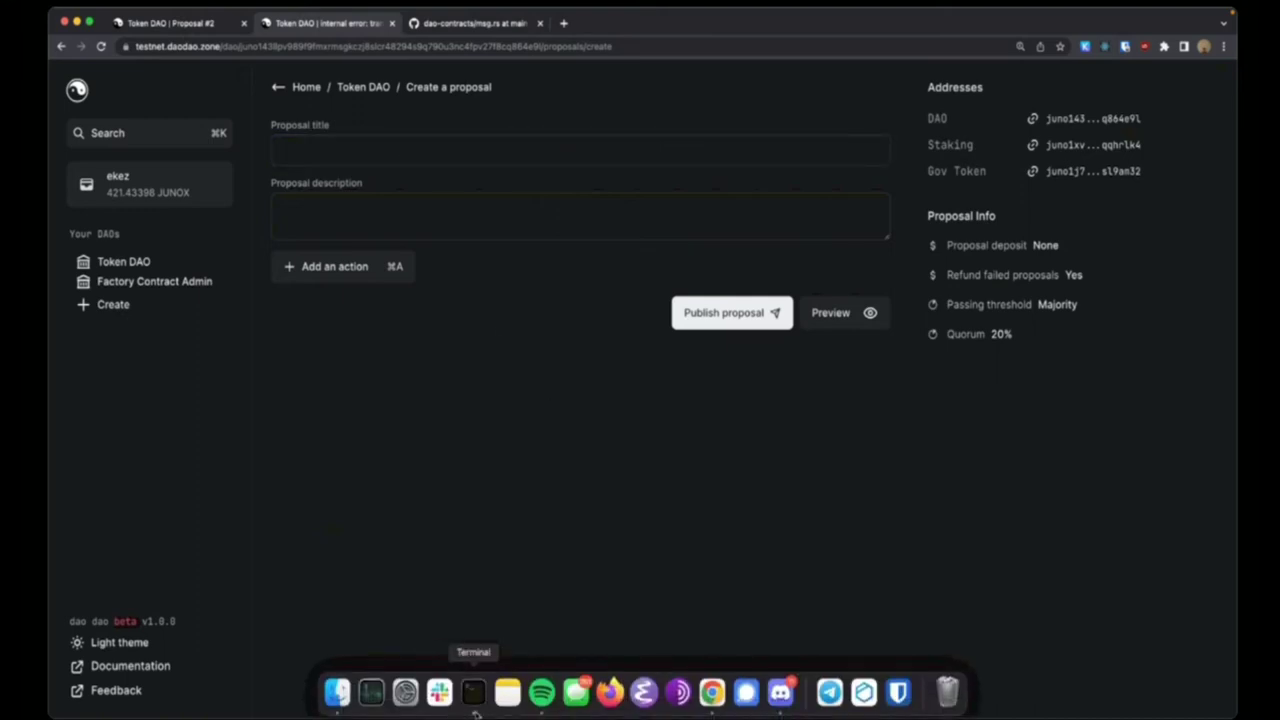
key(ctrl+l)
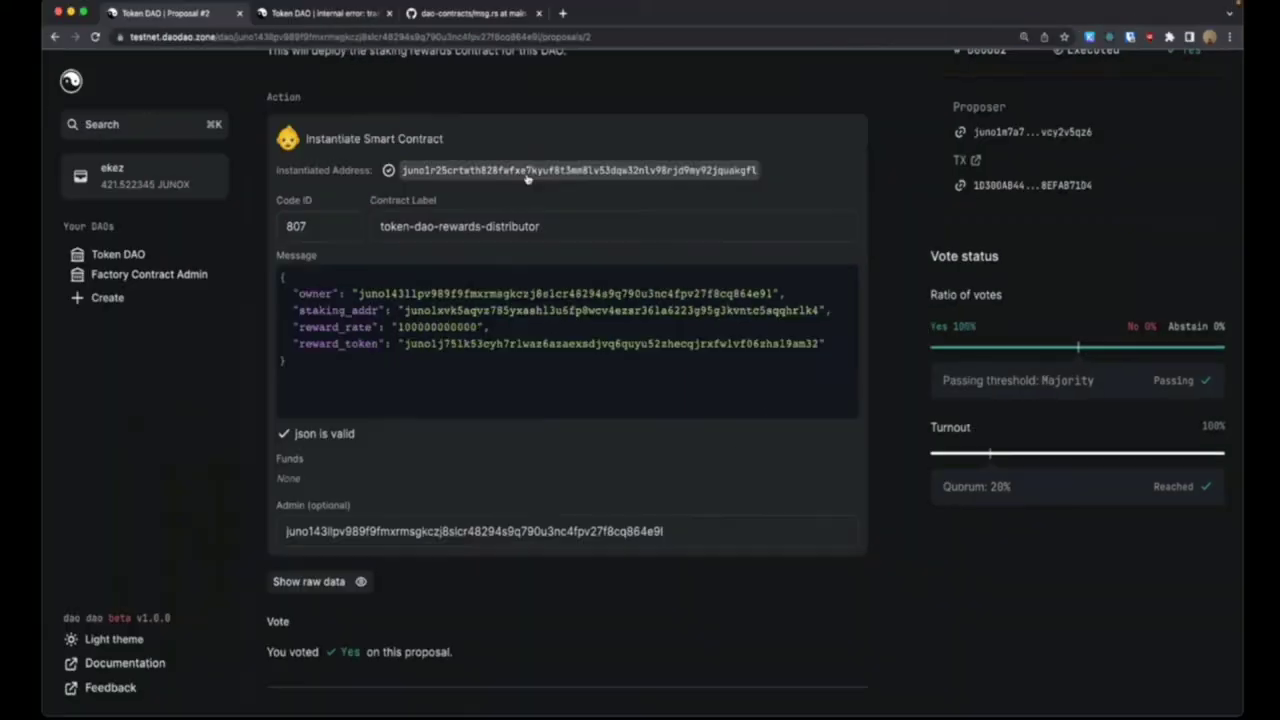
click(530, 170)
click(472, 692)
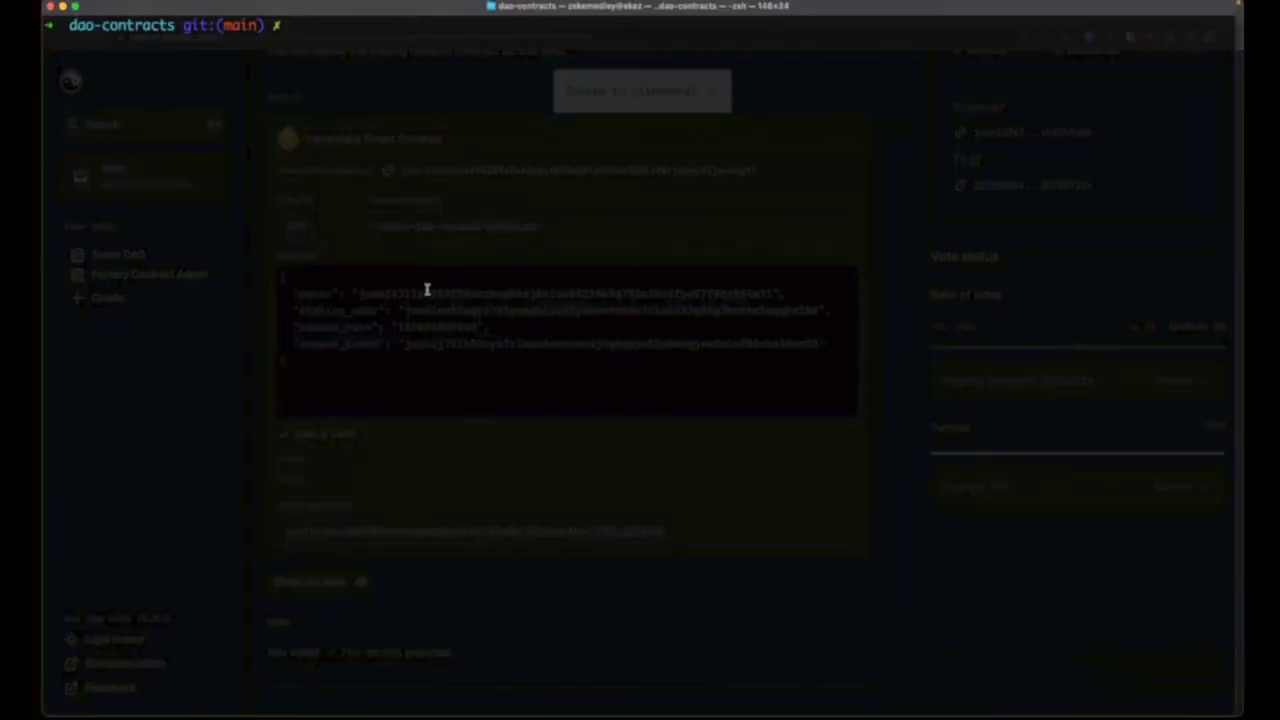
text(junod)
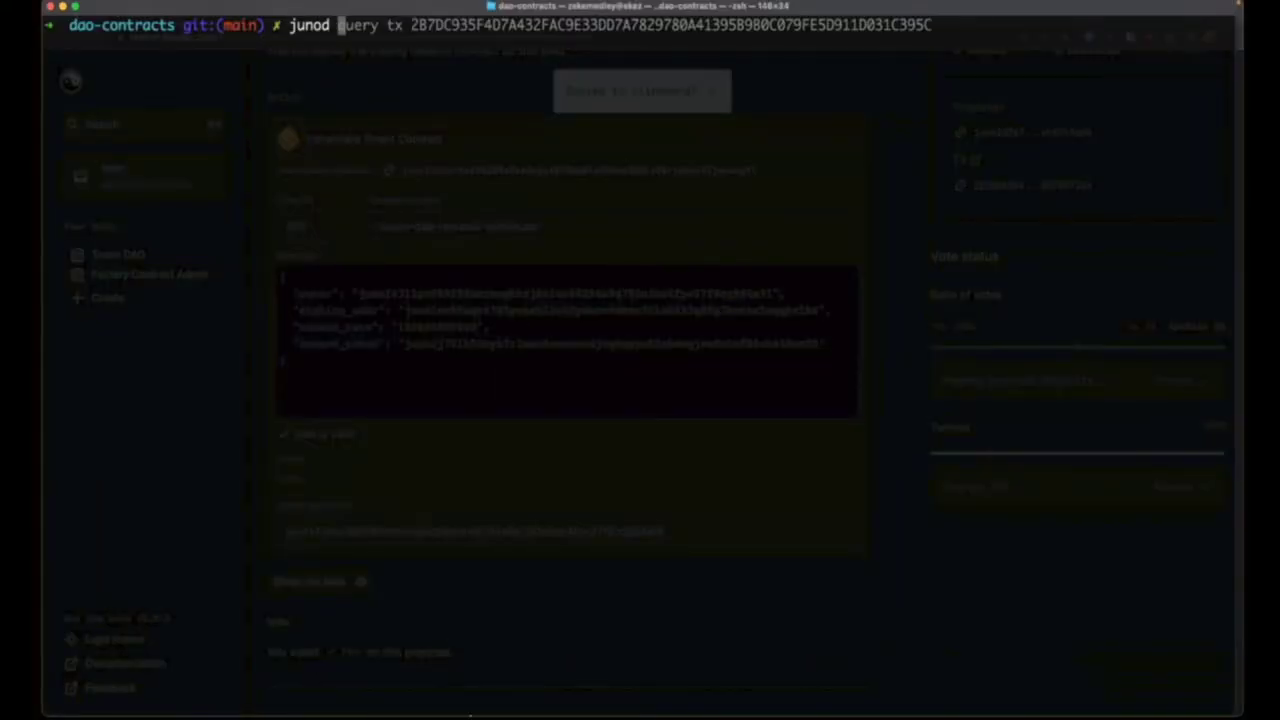
Switch back to the browser and review the voting power and staked tokens on the Token DAO page.
click(712, 686)
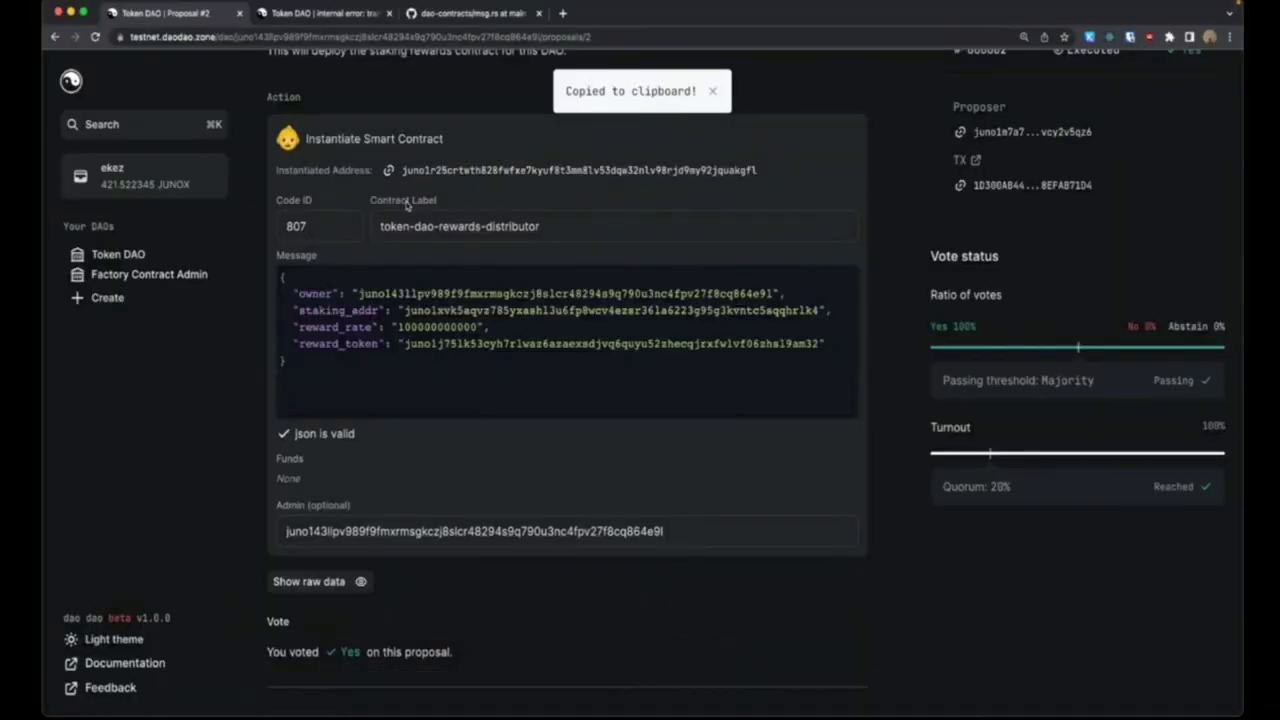
scroll(406, 204, up, 5)
click(355, 80)
scroll(803, 199, down, 1)
scroll(803, 199, up, 1)
scroll(801, 203, down, 1)
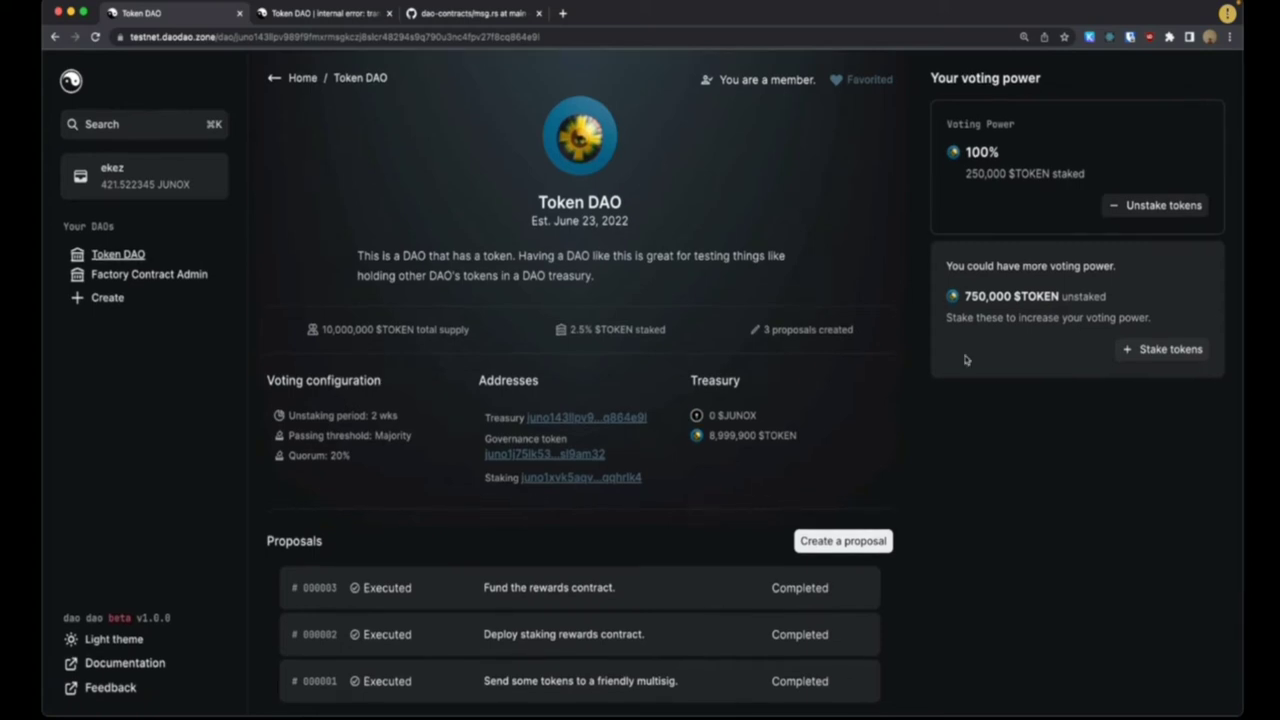
scroll(966, 358, down, 1)
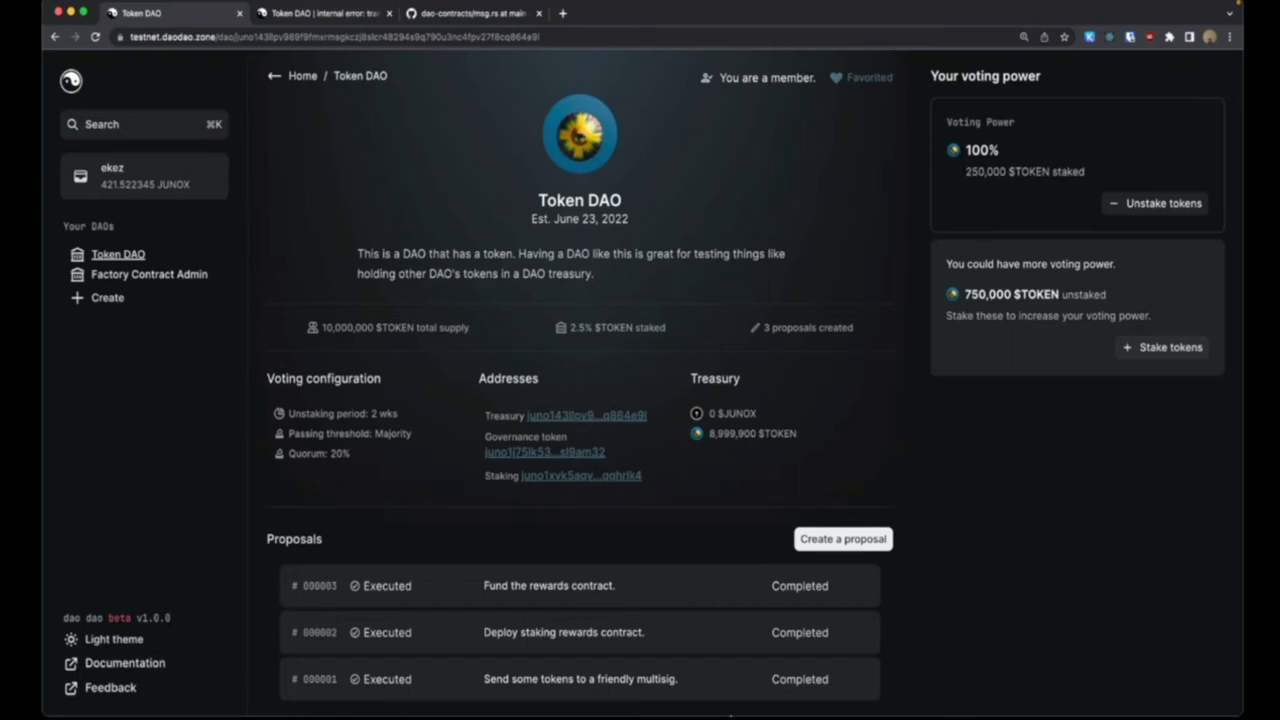
Switch to the Terminal and try to run junod tx wasm execute with only the rewards contract's copied address.
mouse_move(731, 715)
click(469, 690)
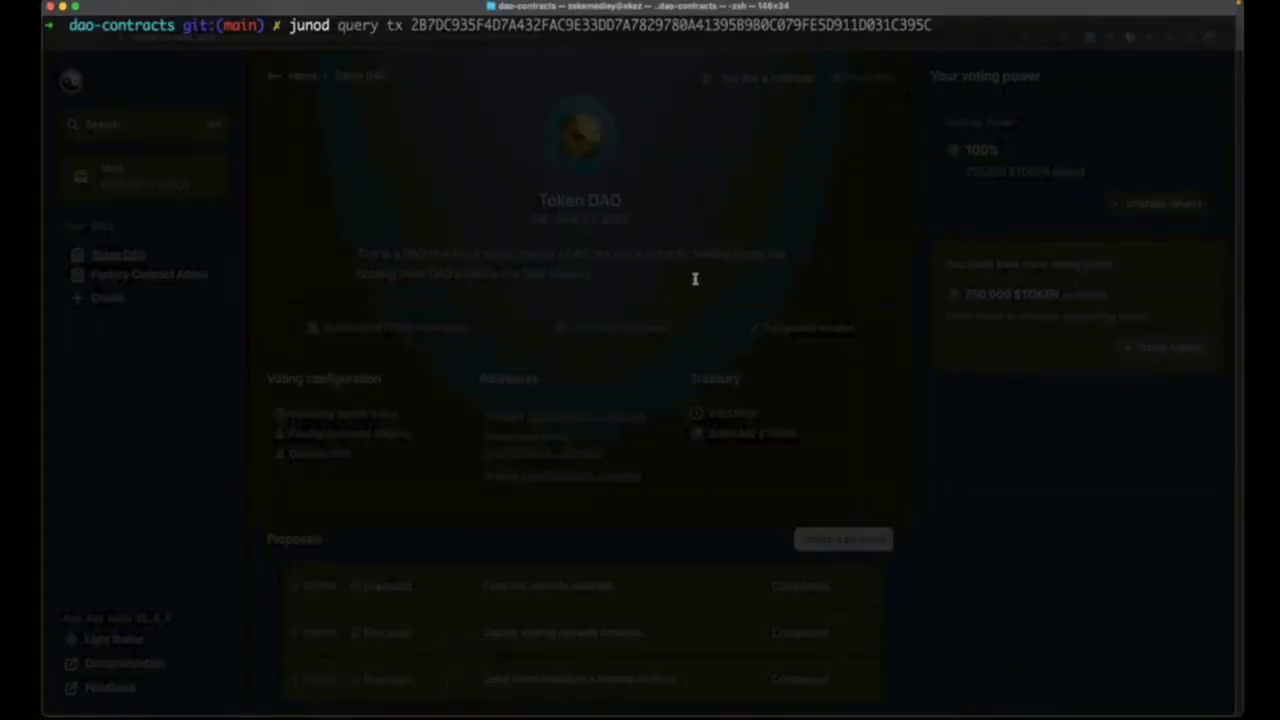
text(junod tx wasm execute)
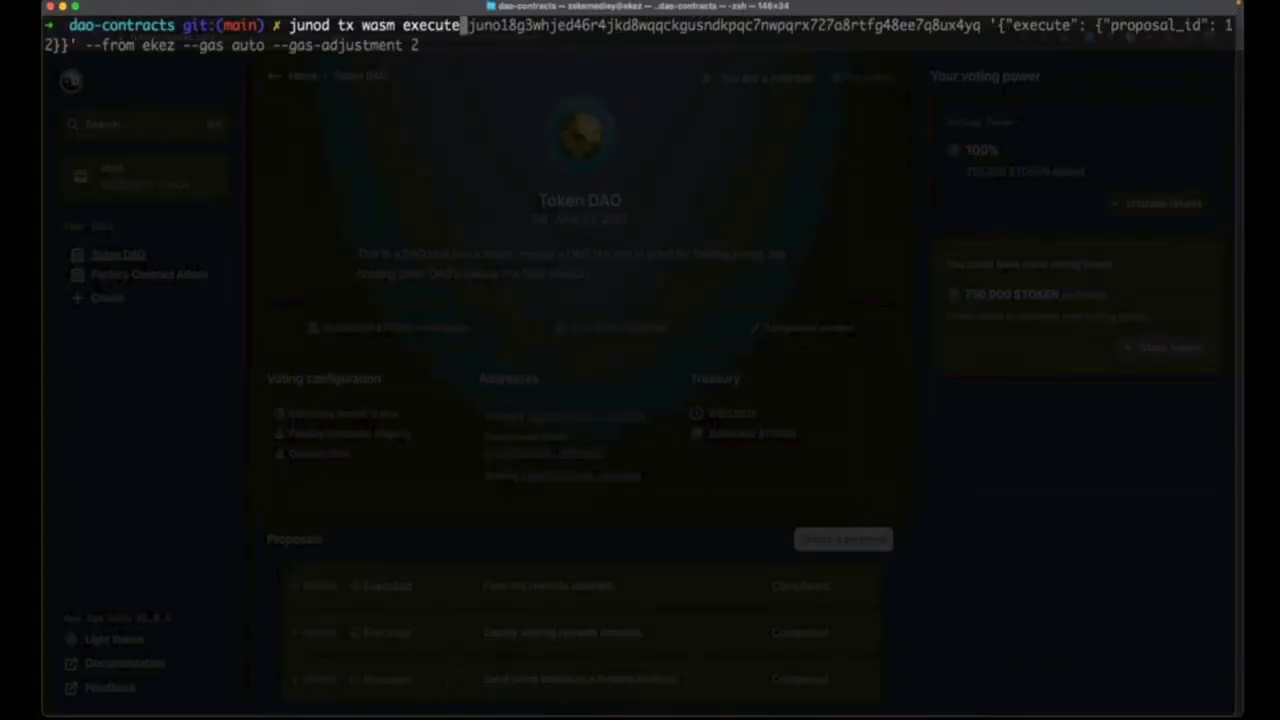
key(super+v)
text(')
key(BackSpace)
key(BackSpace)
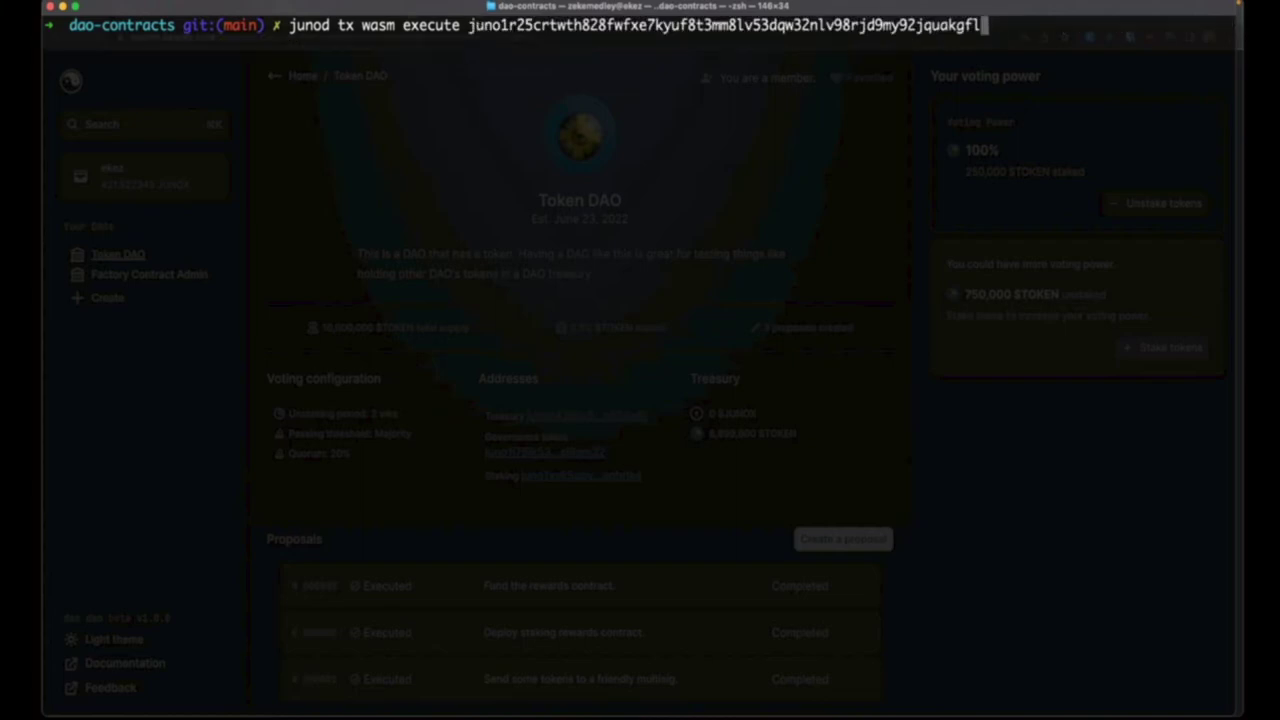
key(Return)
key(Return)
Recall the earlier full junod tx wasm execute command containing the proposal_id message from the shell history.
text(junid t)
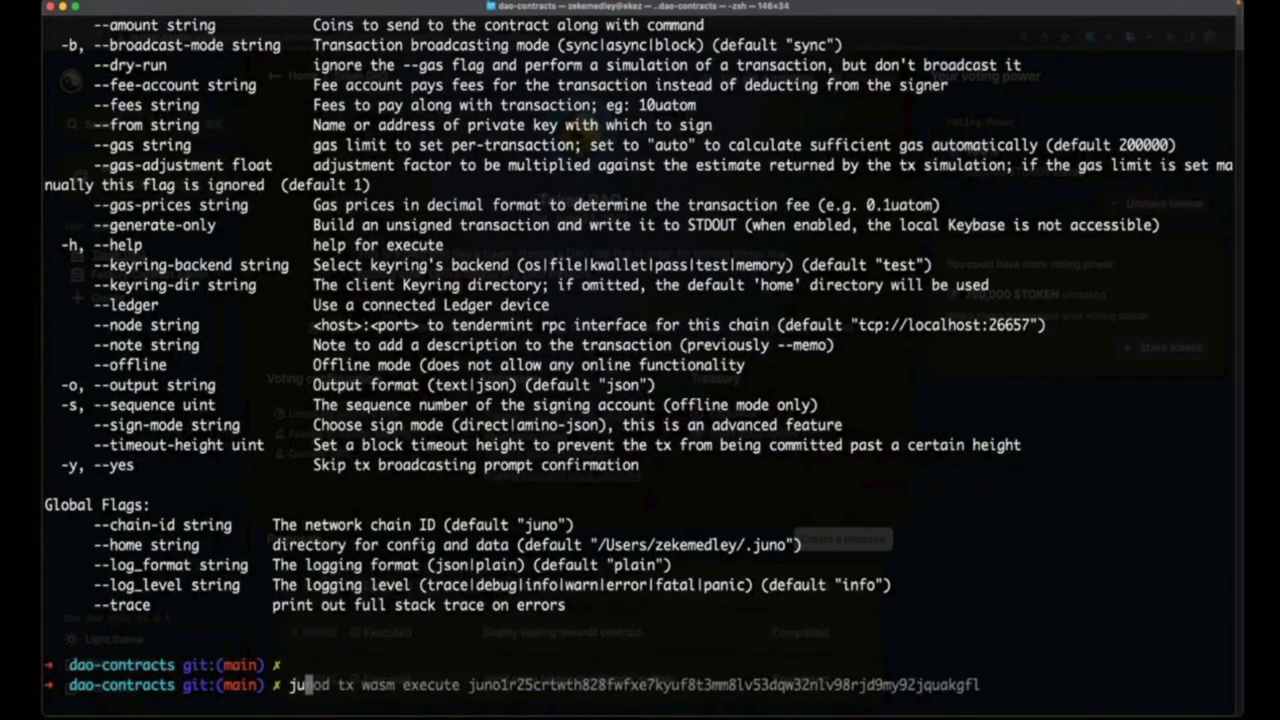
key(BackSpace)
key(BackSpace)
key(BackSpace)
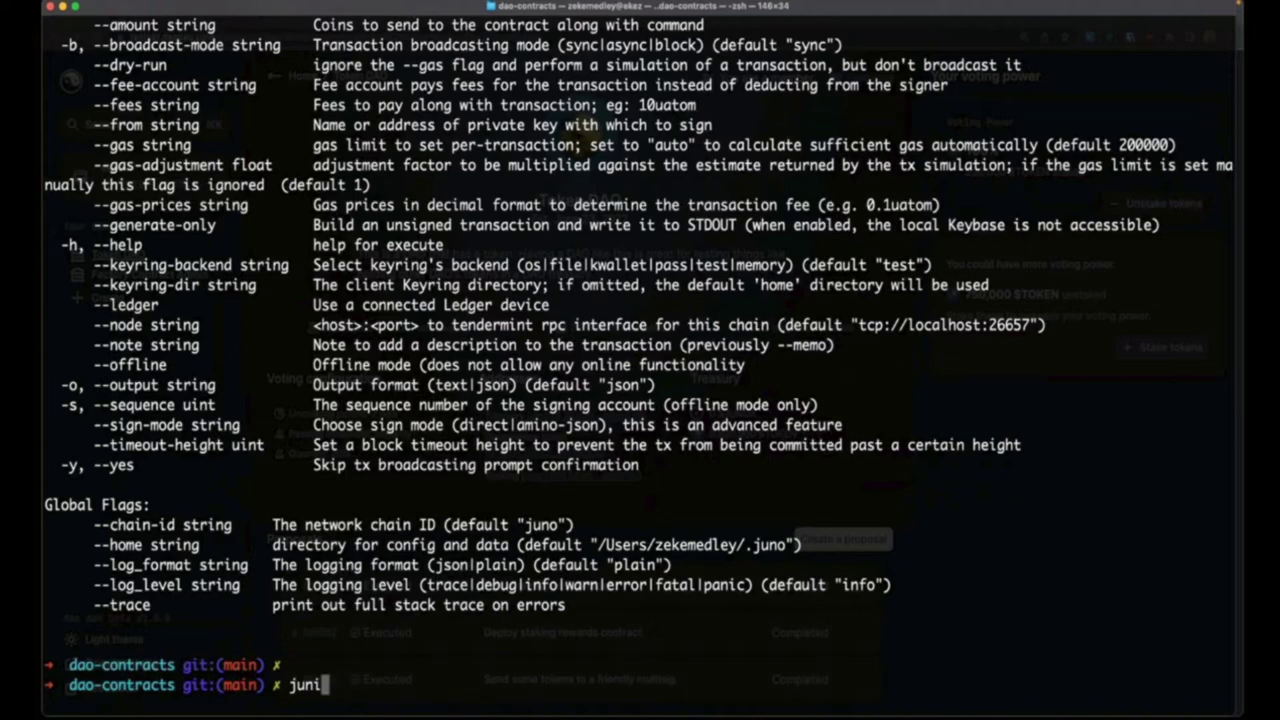
key(BackSpace)
text(od tx wasm execute)
key(Up)
key(Up)
Replace the contract address in the recalled command with the copied address of the rewards distributor.
key(ctrl+a)
key(alt+Right)
key(alt+Right)
key(alt+Right)
key(alt+Right)
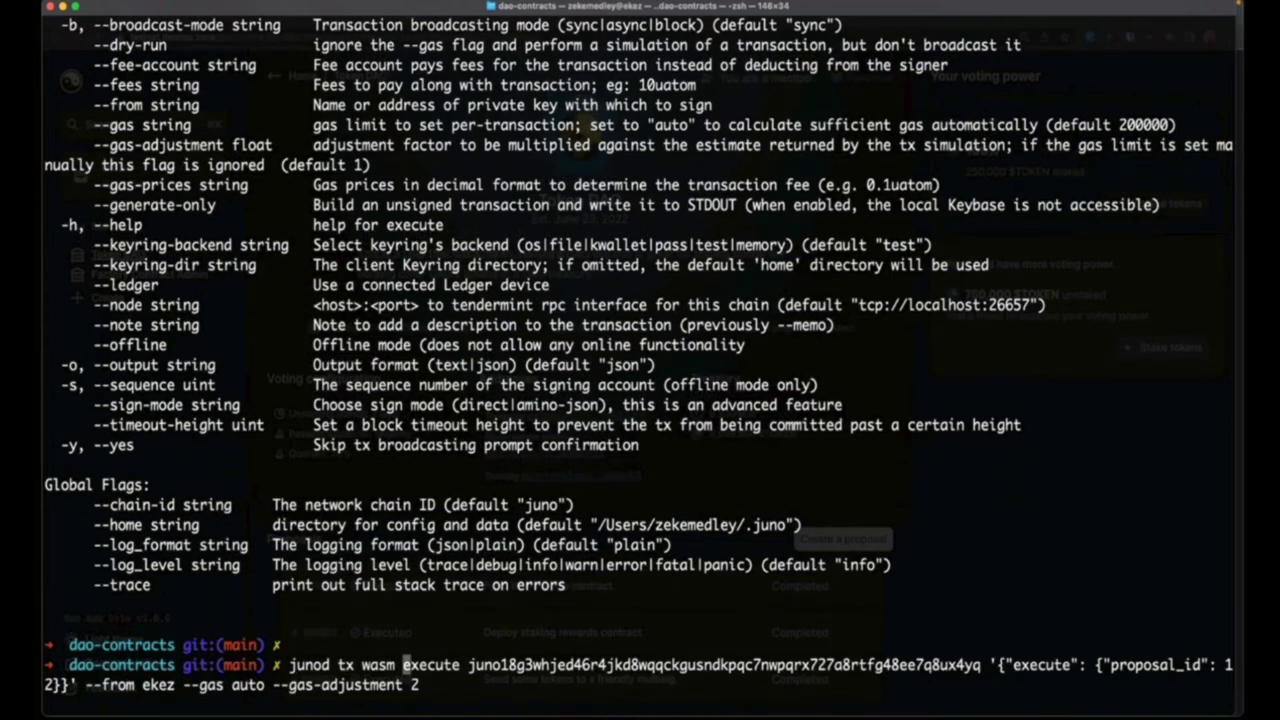
key(Delete)
key(alt+Right)
key(alt+Right)
key(Left)
key(Left)
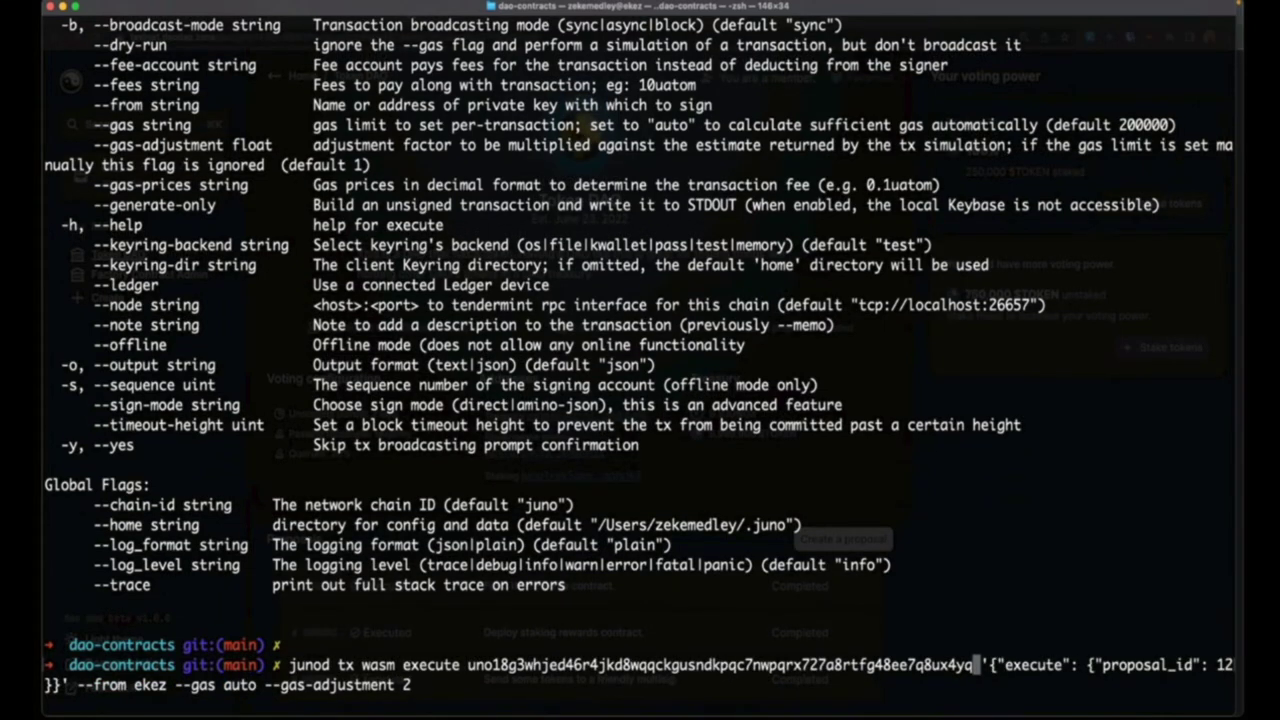
text(∑)
key(BackSpace)
key(ctrl+w)
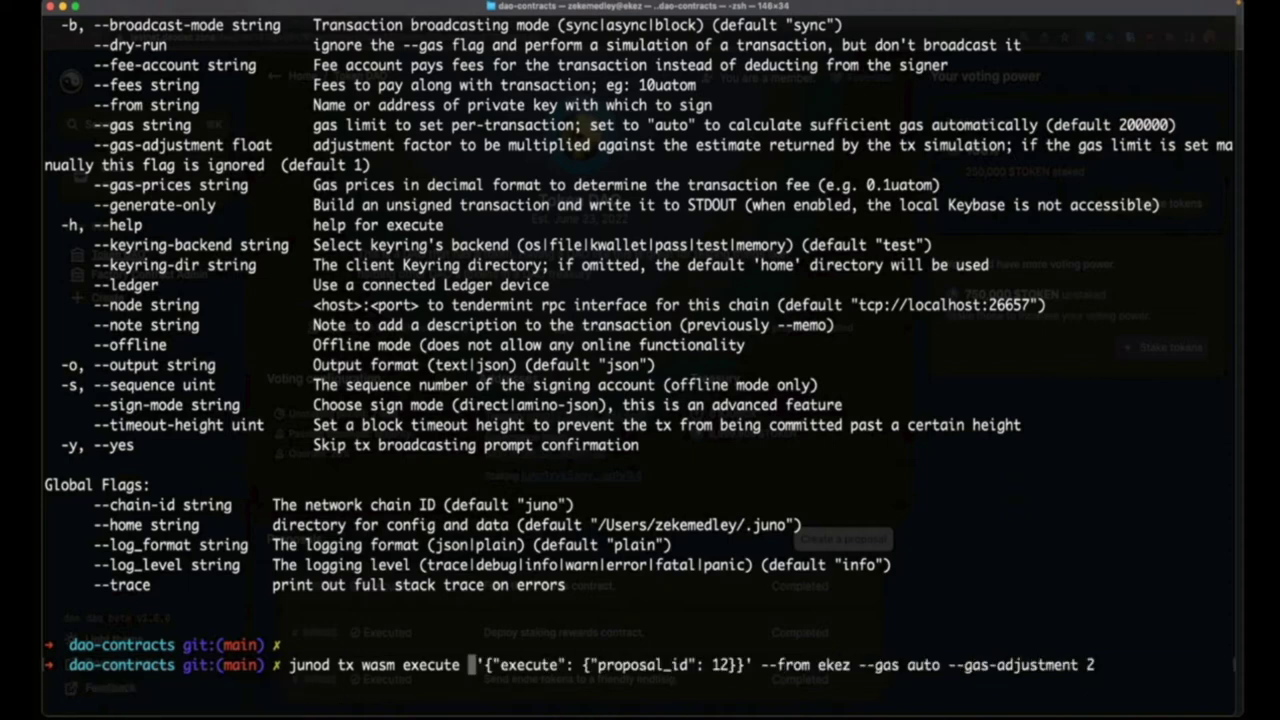
key(super+v)
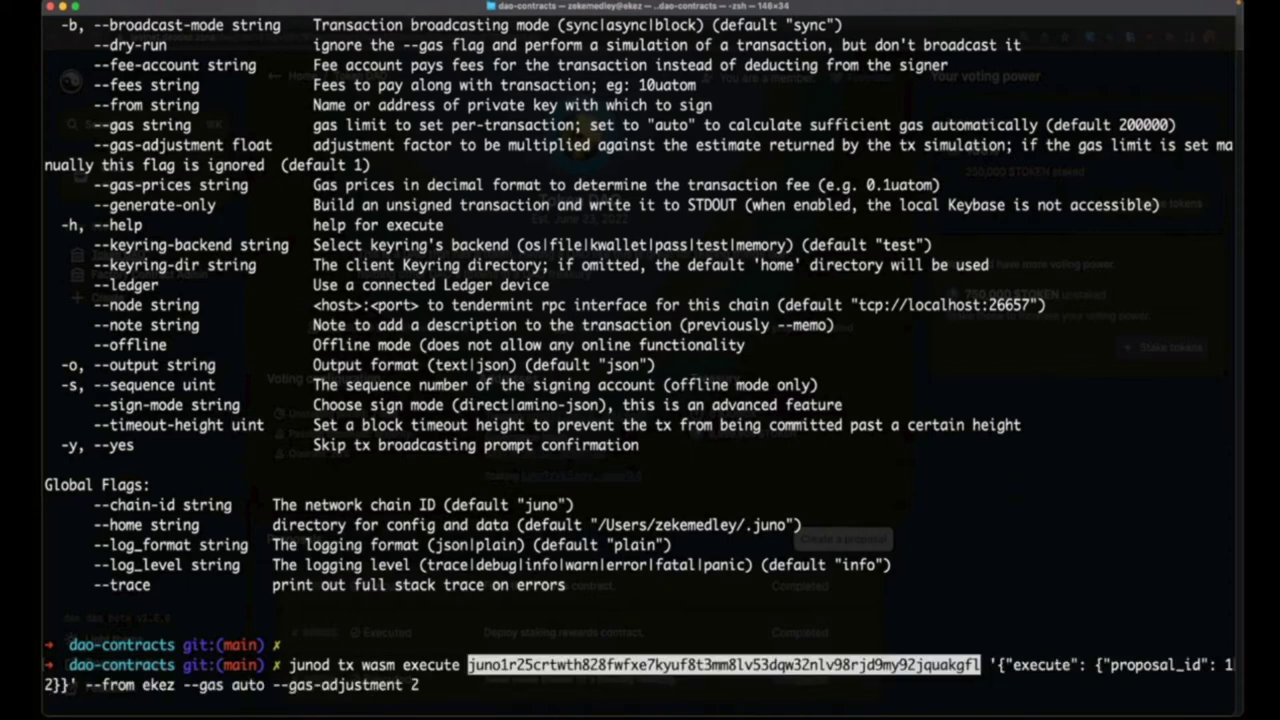
Switch to the browser to examine the ExecuteMsg variants in msg.rs on GitHub and the deployment details in Proposal 2.
mouse_move(678, 690)
key(ctrl+Up)
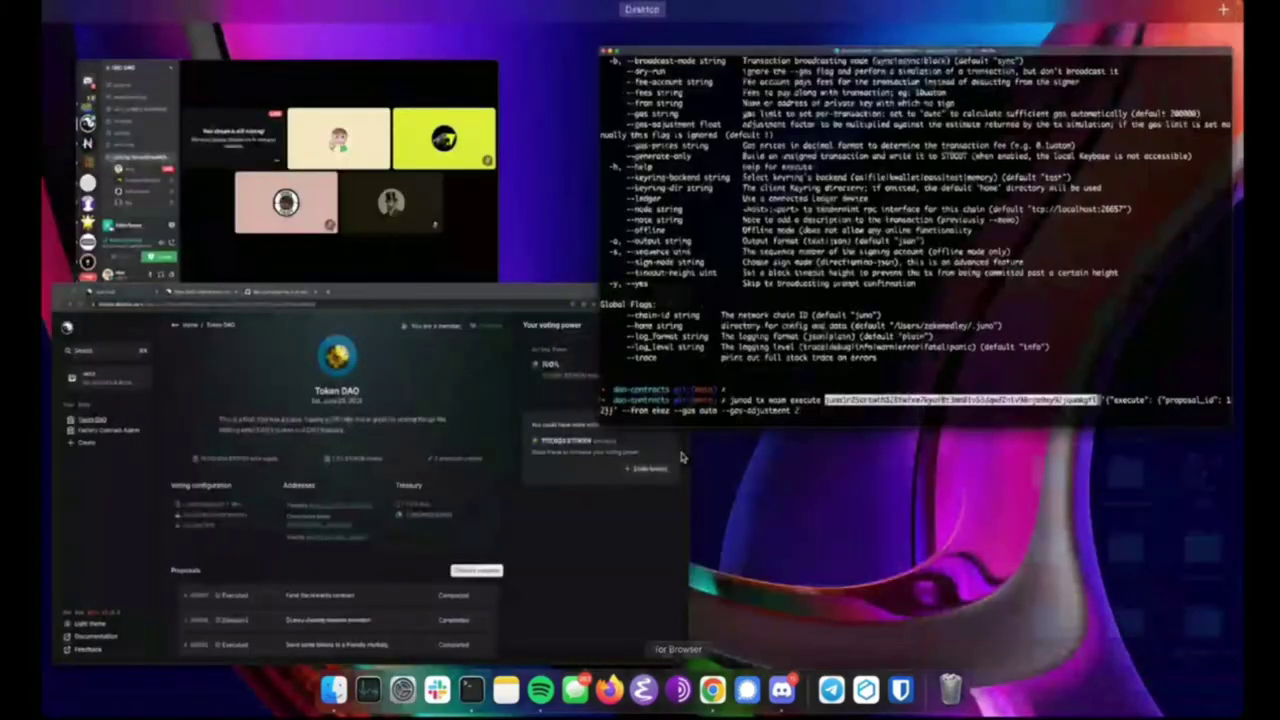
click(340, 470)
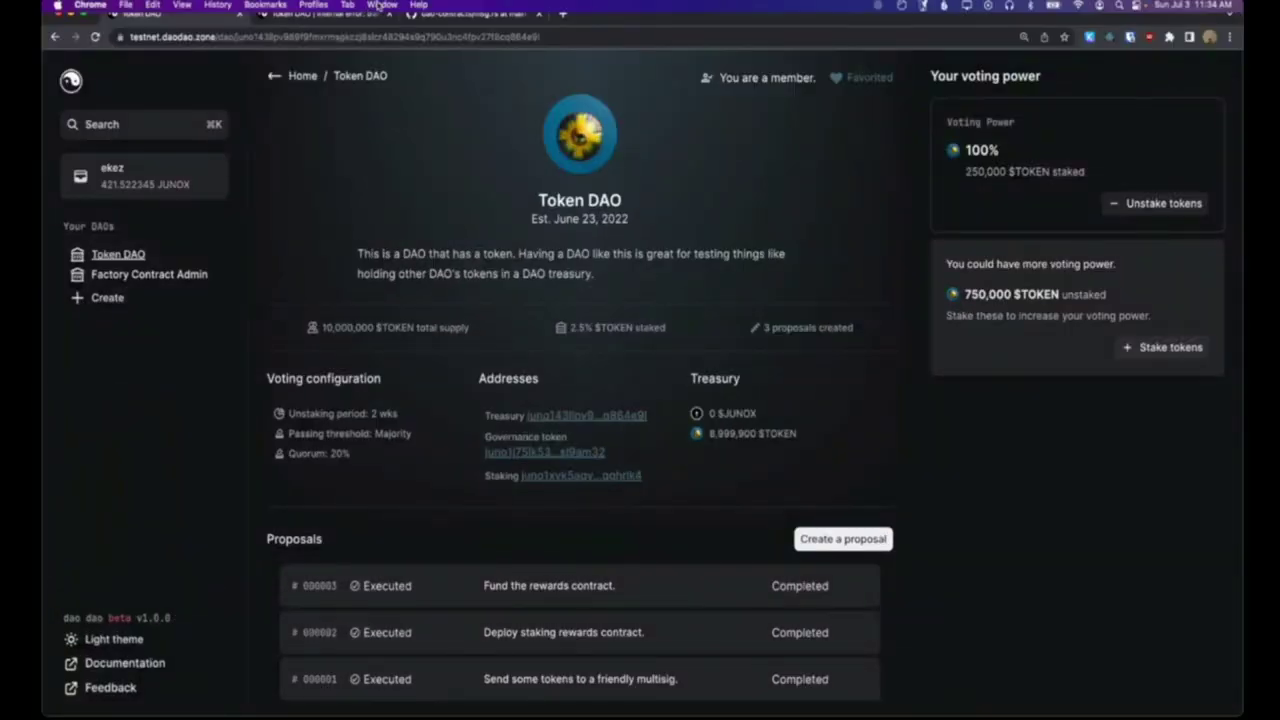
click(355, 15)
click(462, 15)
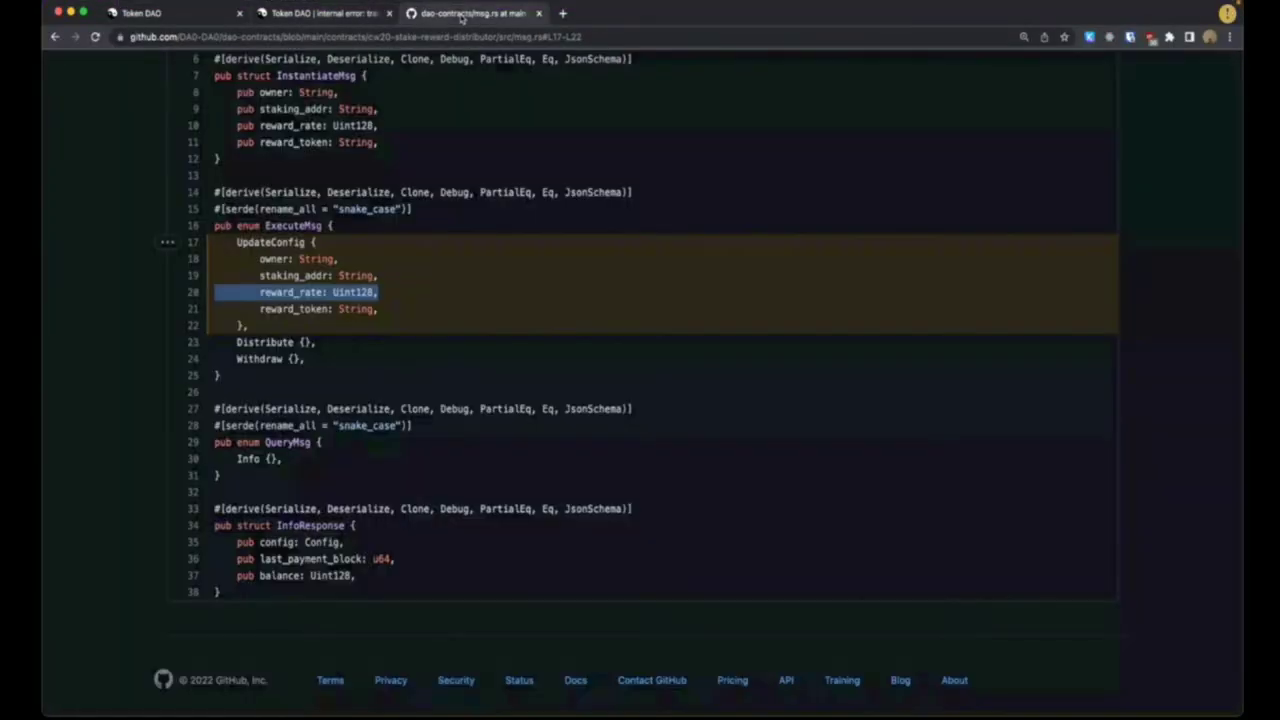
click(140, 13)
click(566, 548)
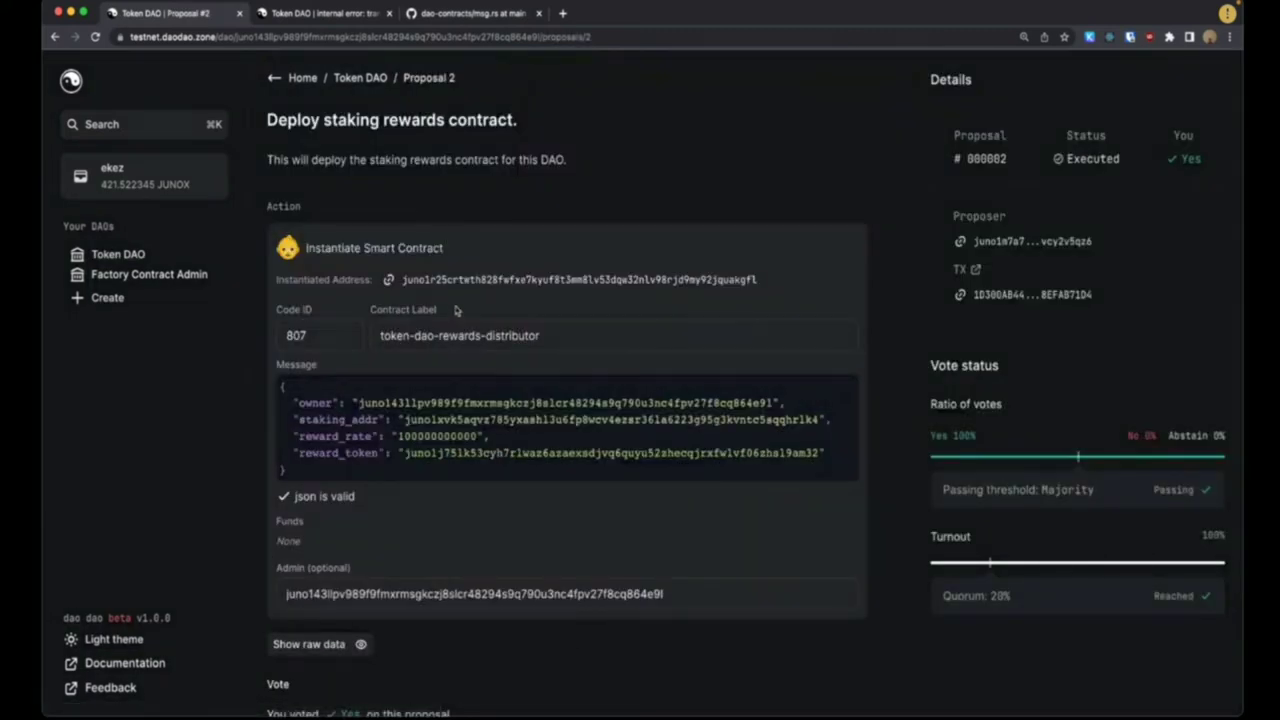
Return to the Terminal and change the message name in the command from execute to distribute.
click(750, 690)
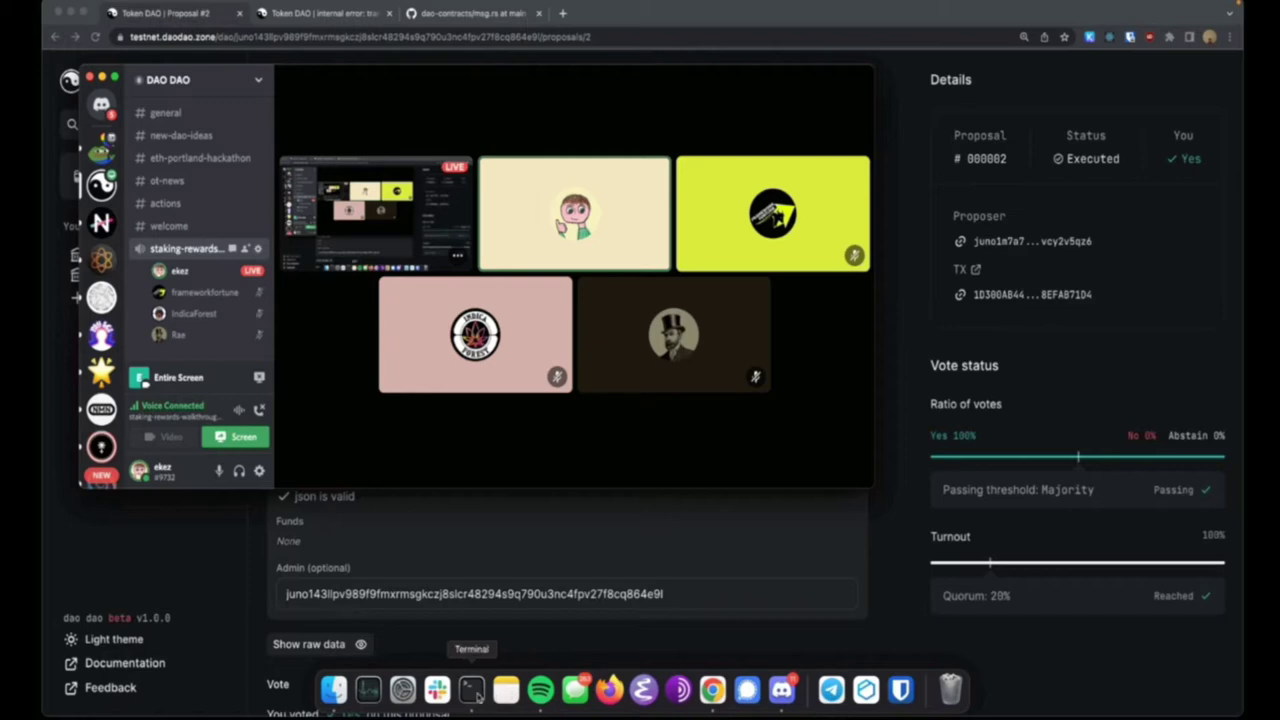
click(472, 690)
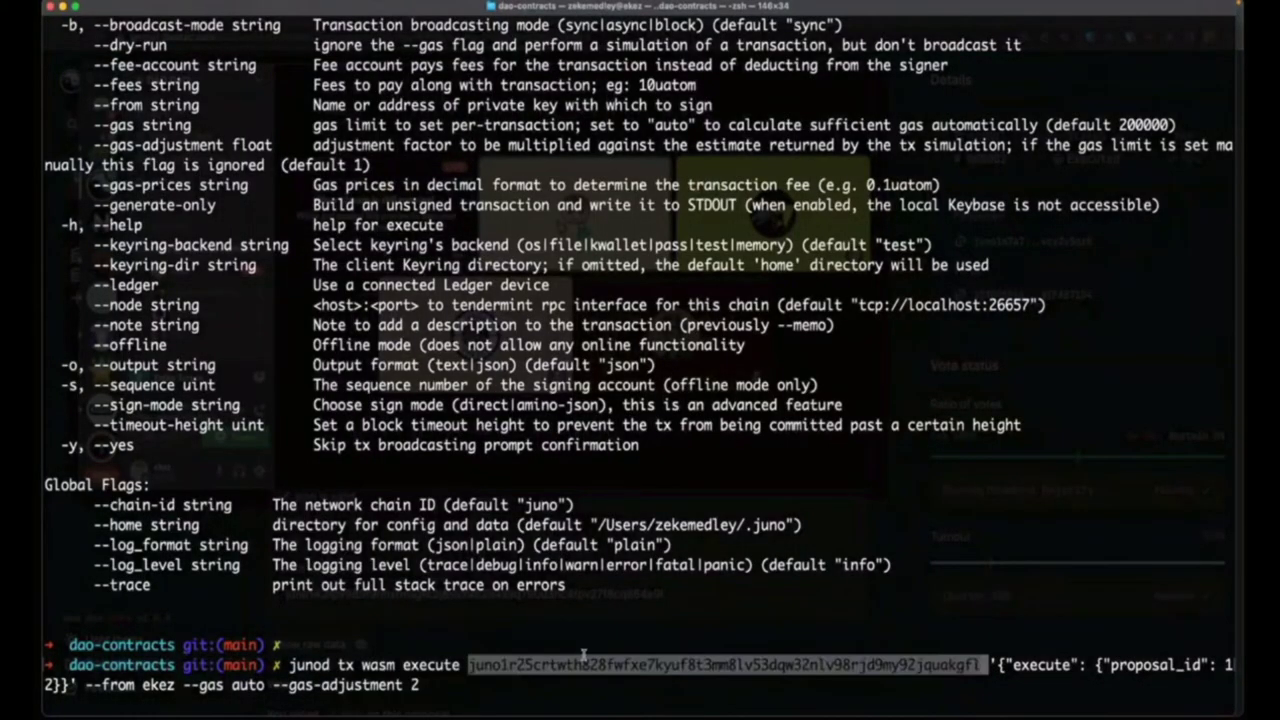
click(697, 572)
key(alt+Left)
key(alt+Left)
key(alt+Left)
key(alt+Left)
key(alt+Left)
key(alt+Left)
key(alt+Left)
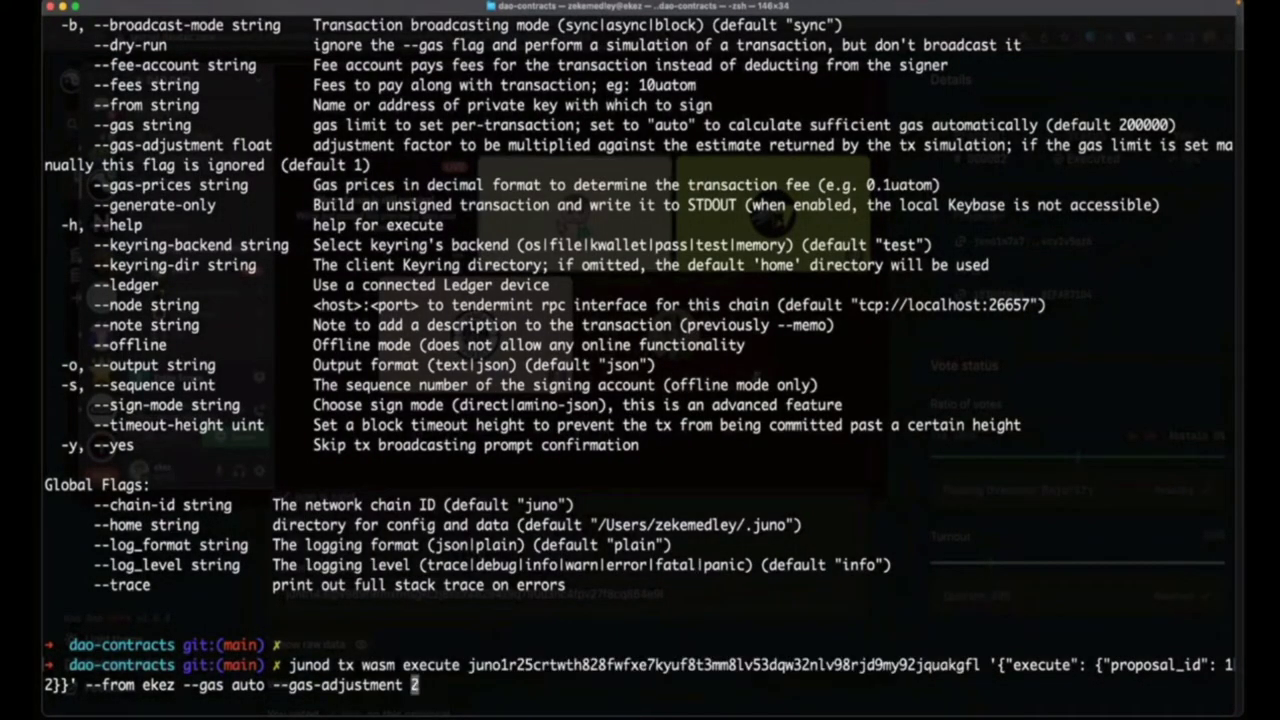
key(alt+Left)
key(alt+Left)
key(Delete)
key(Delete)
key(Delete)
key(Delete)
key(Delete)
key(Delete)
key(Delete)
text(distribute)
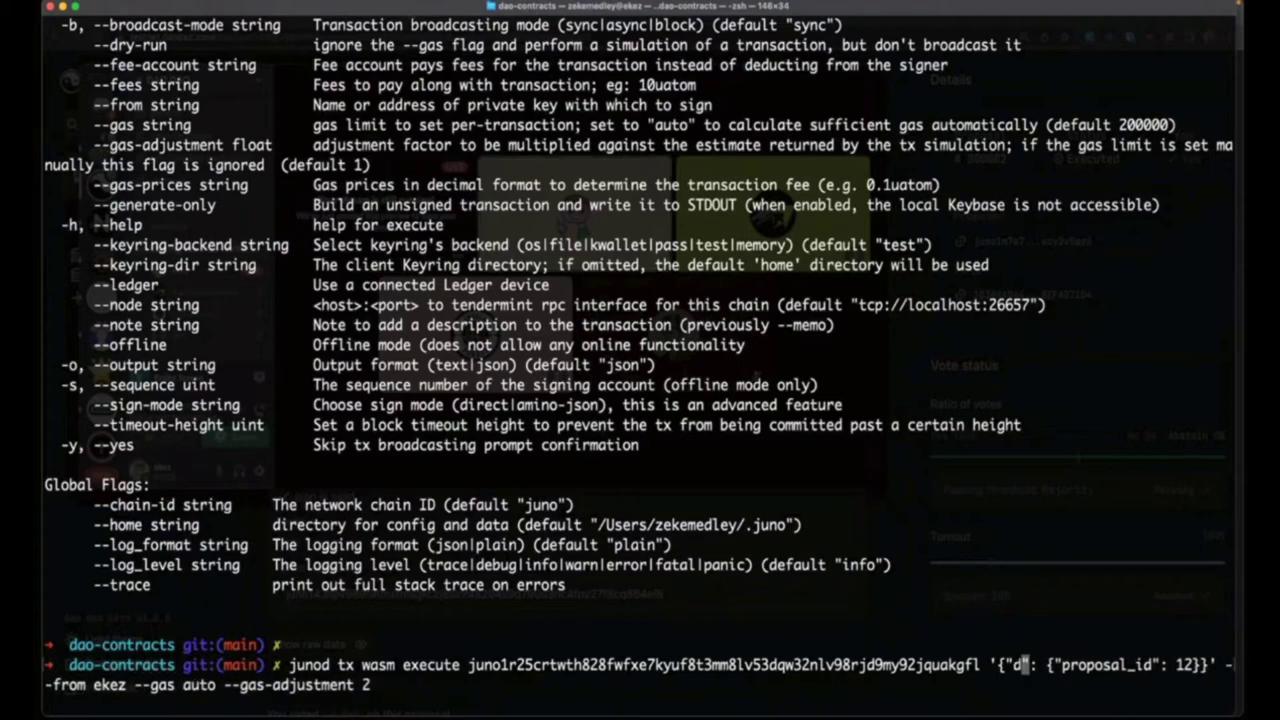
Remove the proposal_id field and its value so the command's message reads {"distribute": {}}.
key(Right)
key(Right)
key(Right)
key(Right)
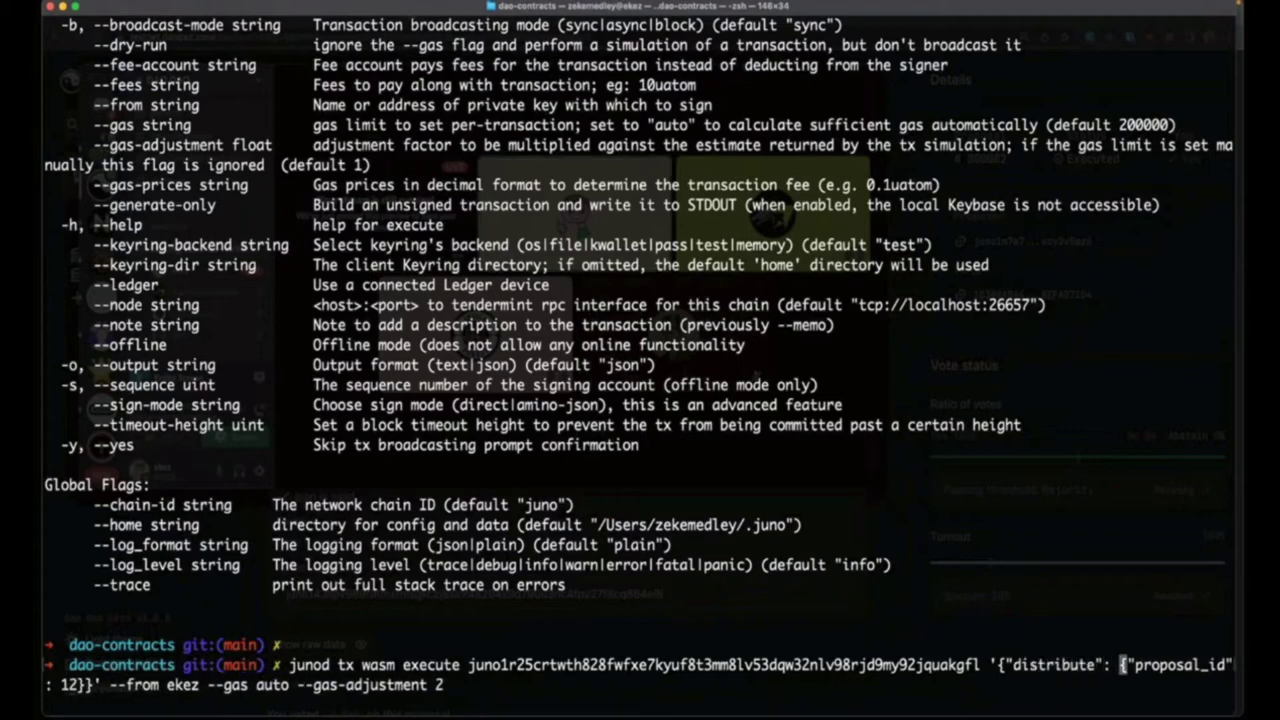
key(Delete)
key(Delete)
key(Delete)
key(Delete)
key(Delete)
key(Delete)
key(Delete)
key(Delete)
key(Delete)
key(Delete)
key(Delete)
key(Delete)
key(Delete)
key(Delete)
key(Delete)
key(Delete)
key(Delete)
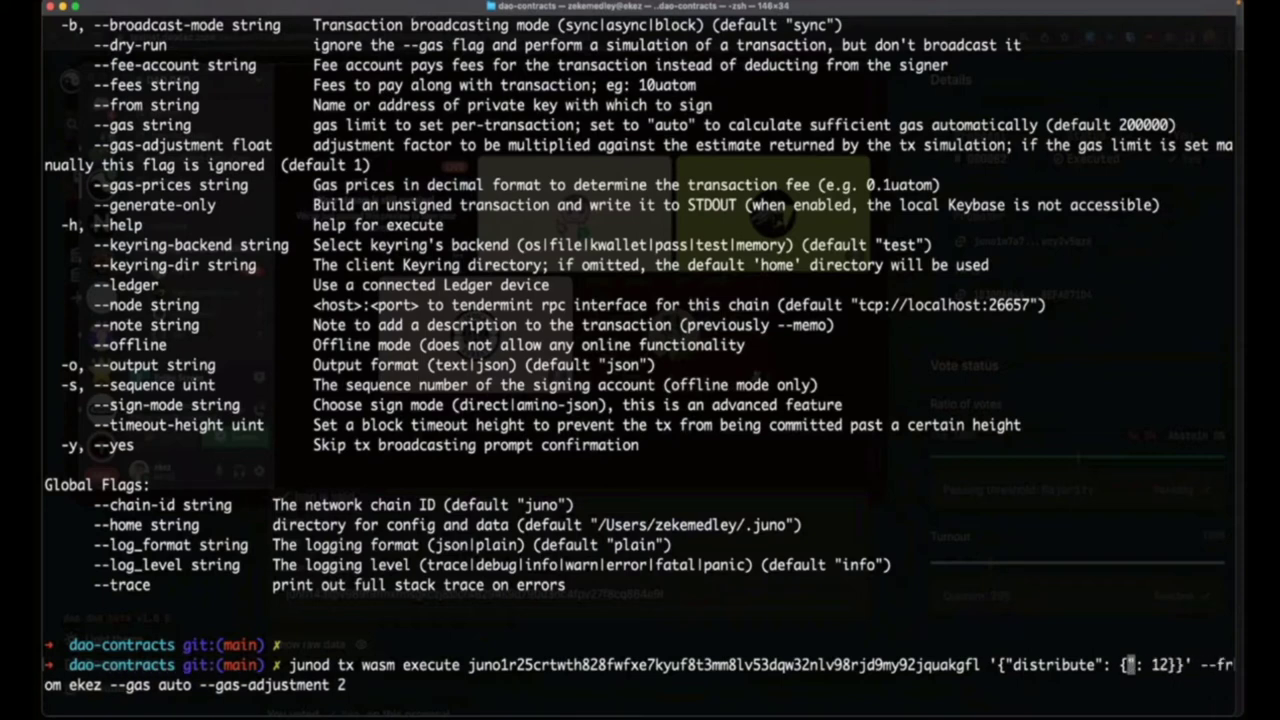
Try to execute the distribute message without a fees option, confirming the transaction and entering the login keychain password.
key(ctrl+e)
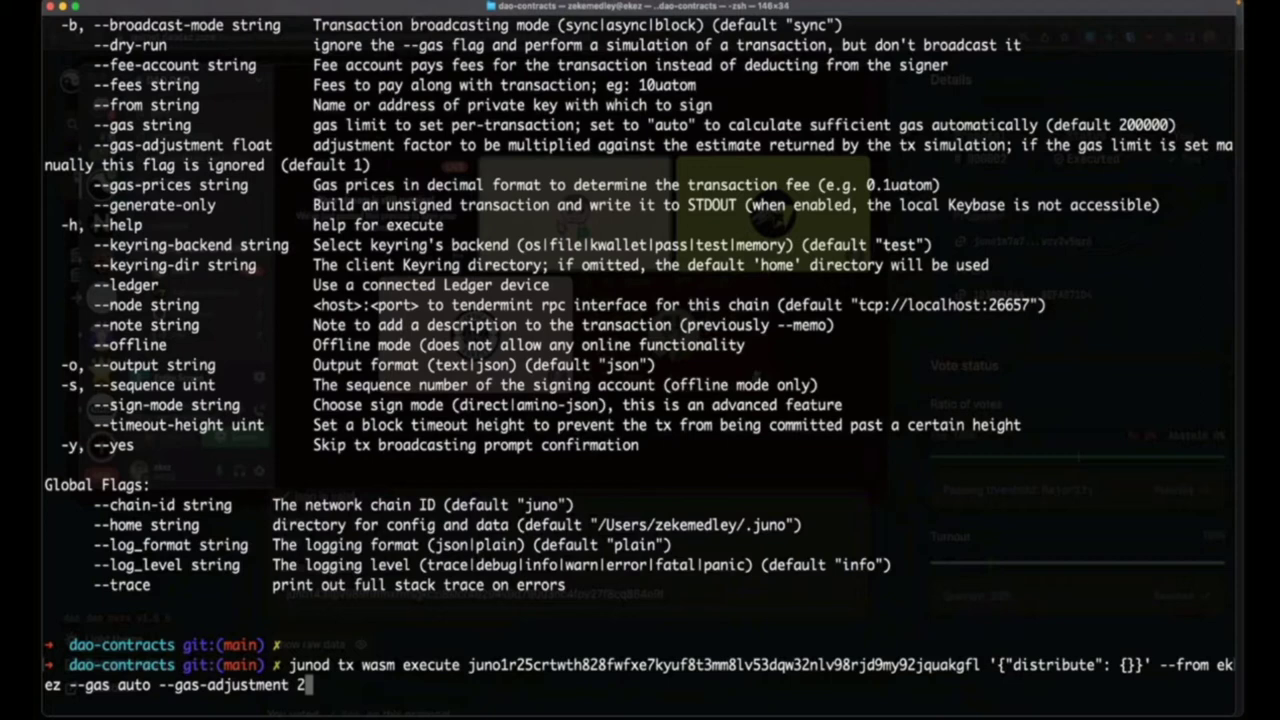
key(Return)
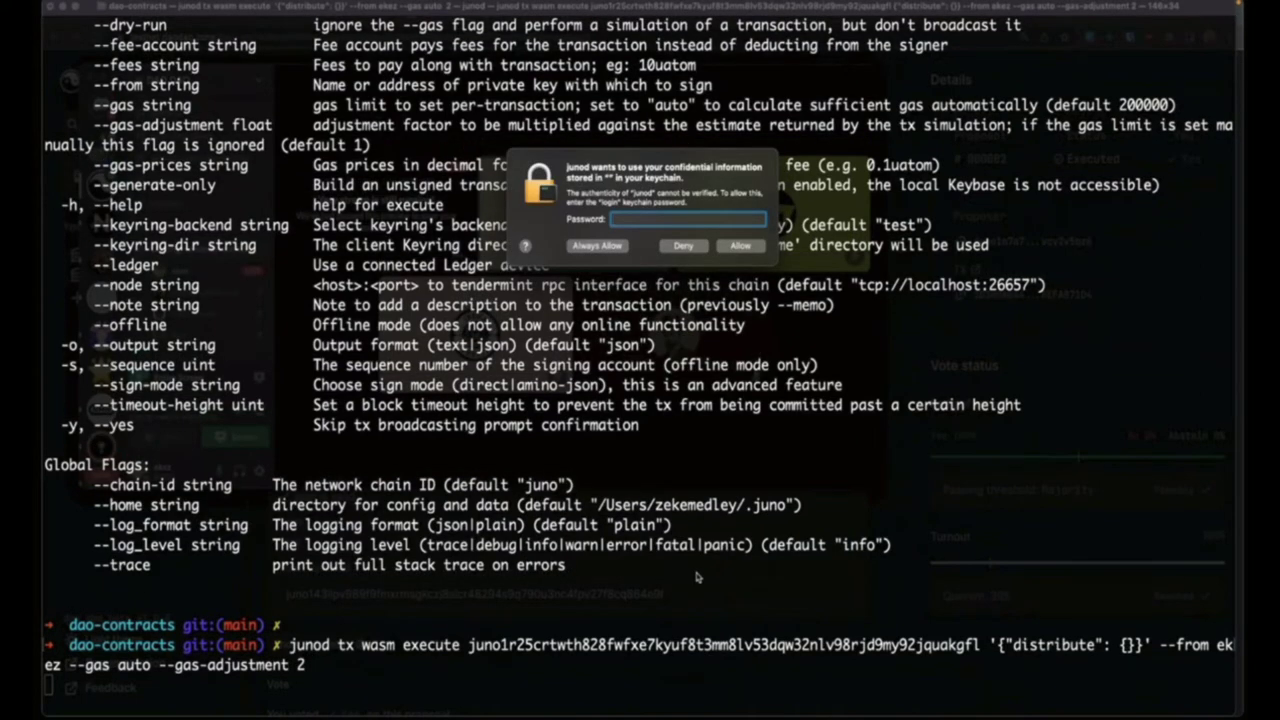
key(Return)
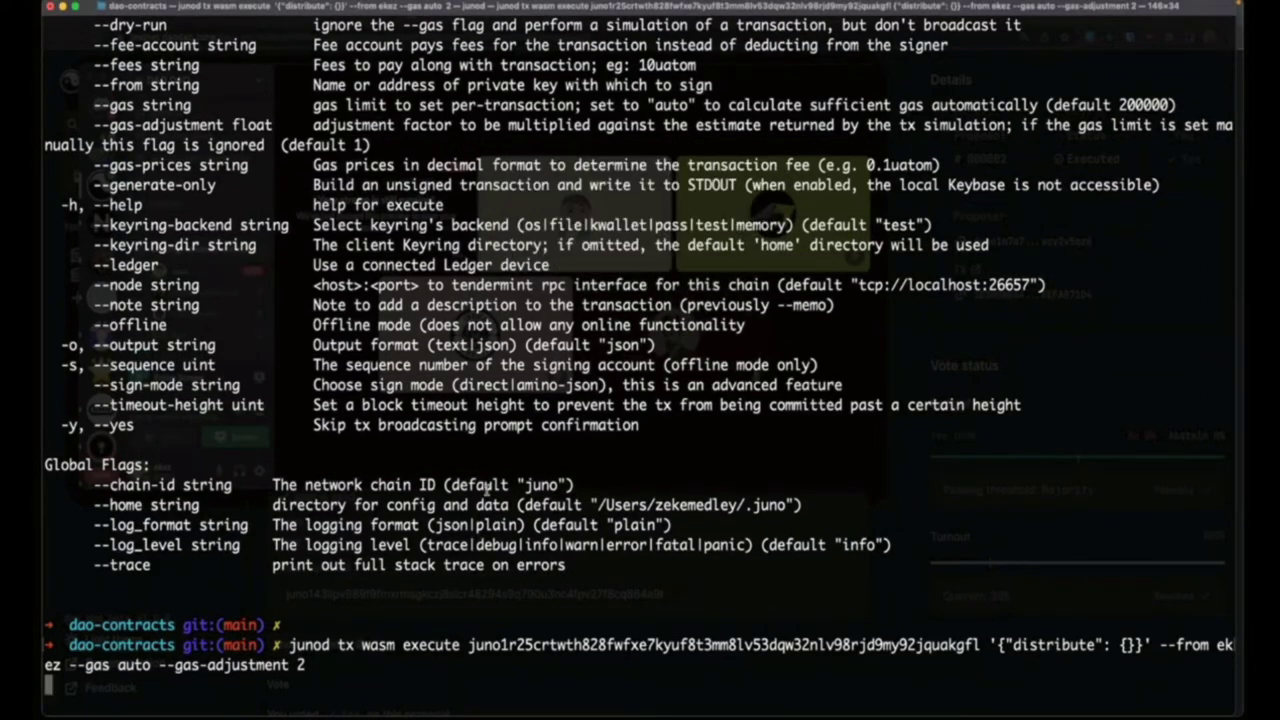
text(y)
key(Return)
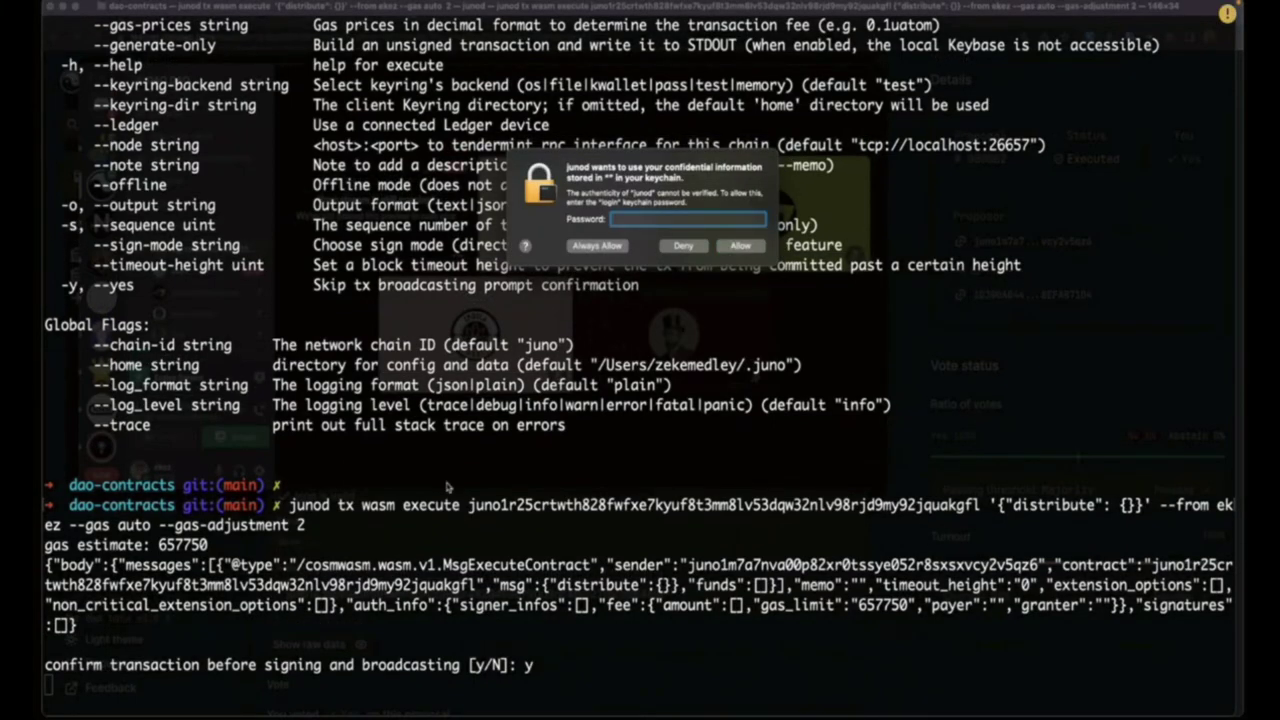
text(********)
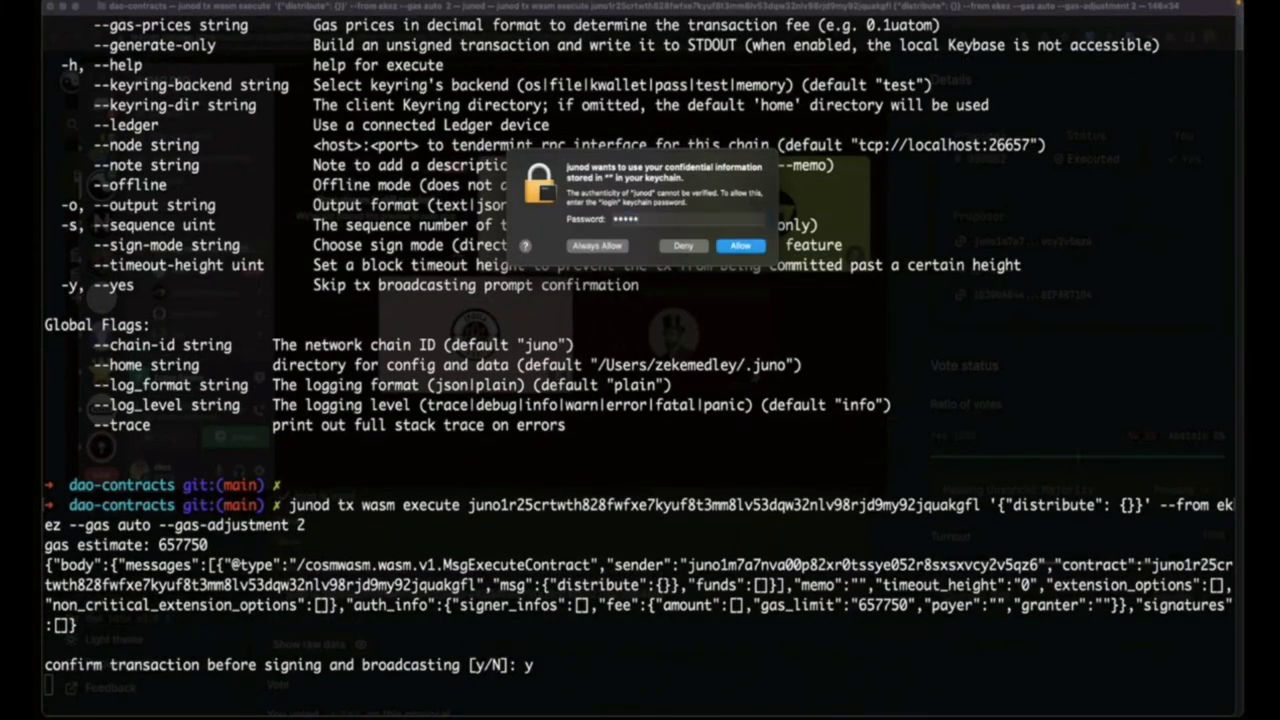
key(Return)
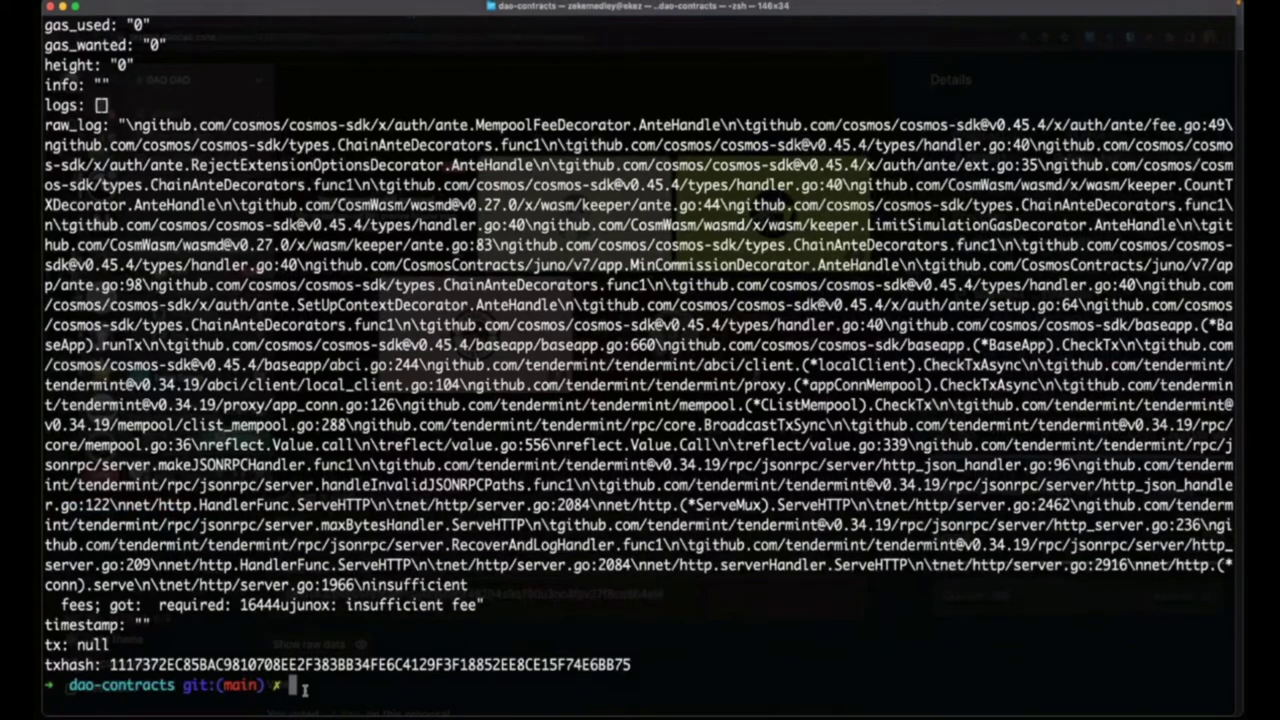
Recall the distribute command and append --fees 20444ujunox, based on the required fee in the error output.
key(Up)
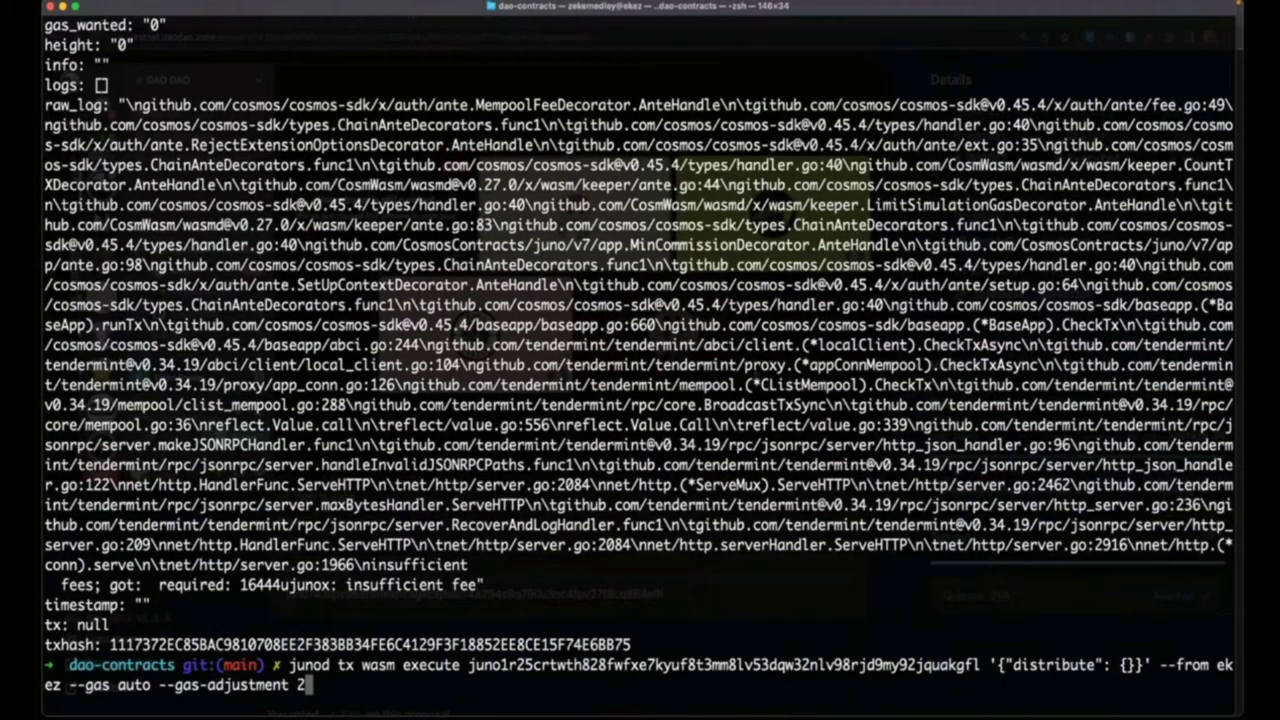
text(--fees)
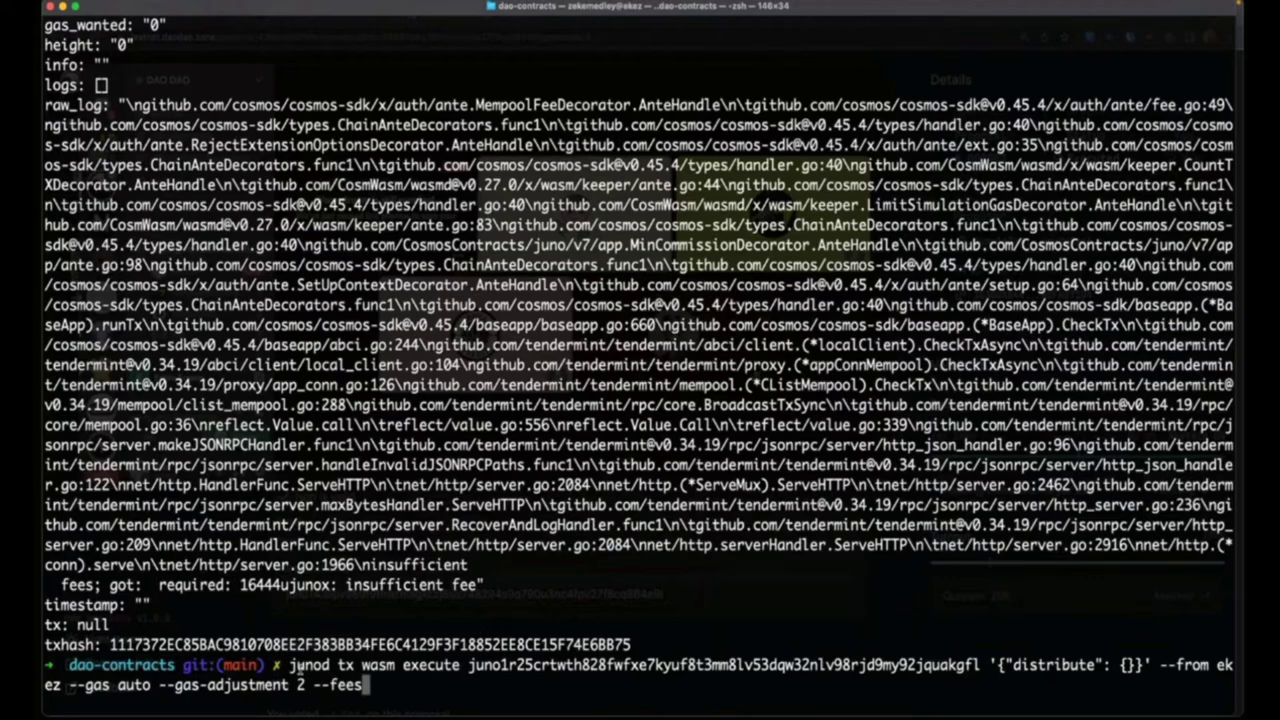
double_click(254, 584)
key(super+c)
key(super+v)
key(Delete)
key(Delete)
text(20)
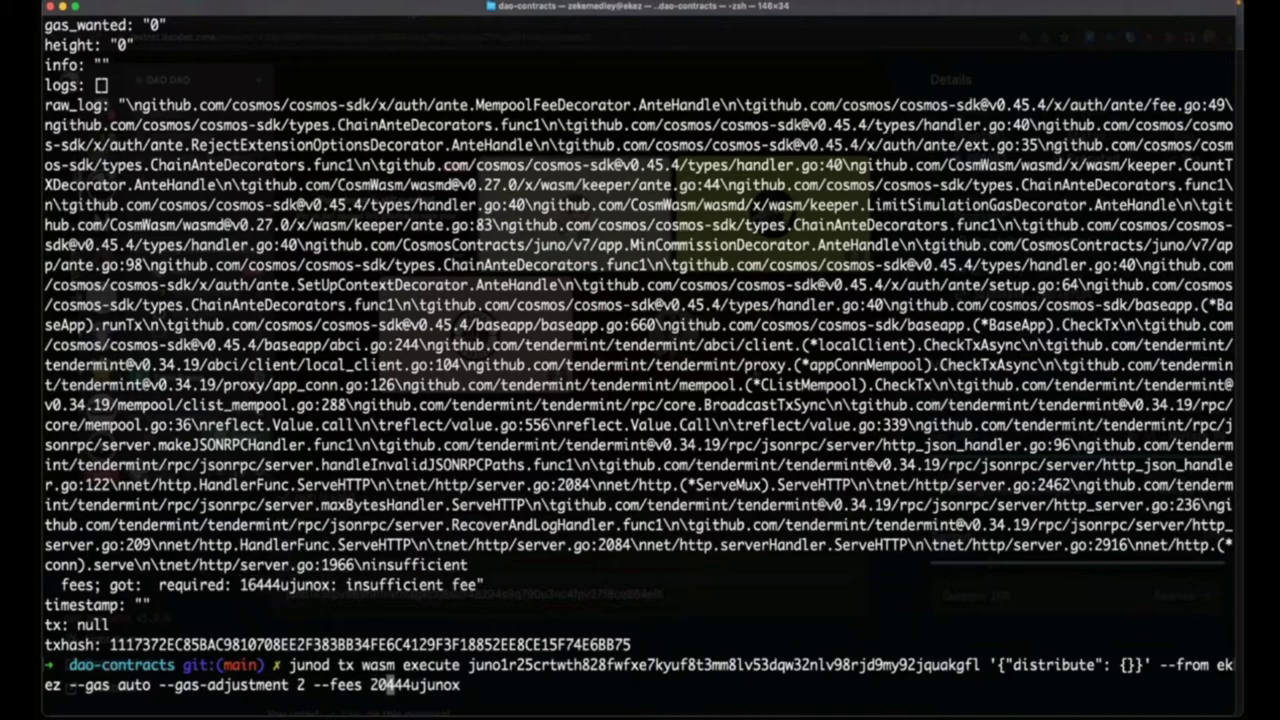
Execute the distribute command with the added fees, confirm the broadcast, and enter the login keychain password at each request.
key(Return)
text(••••)
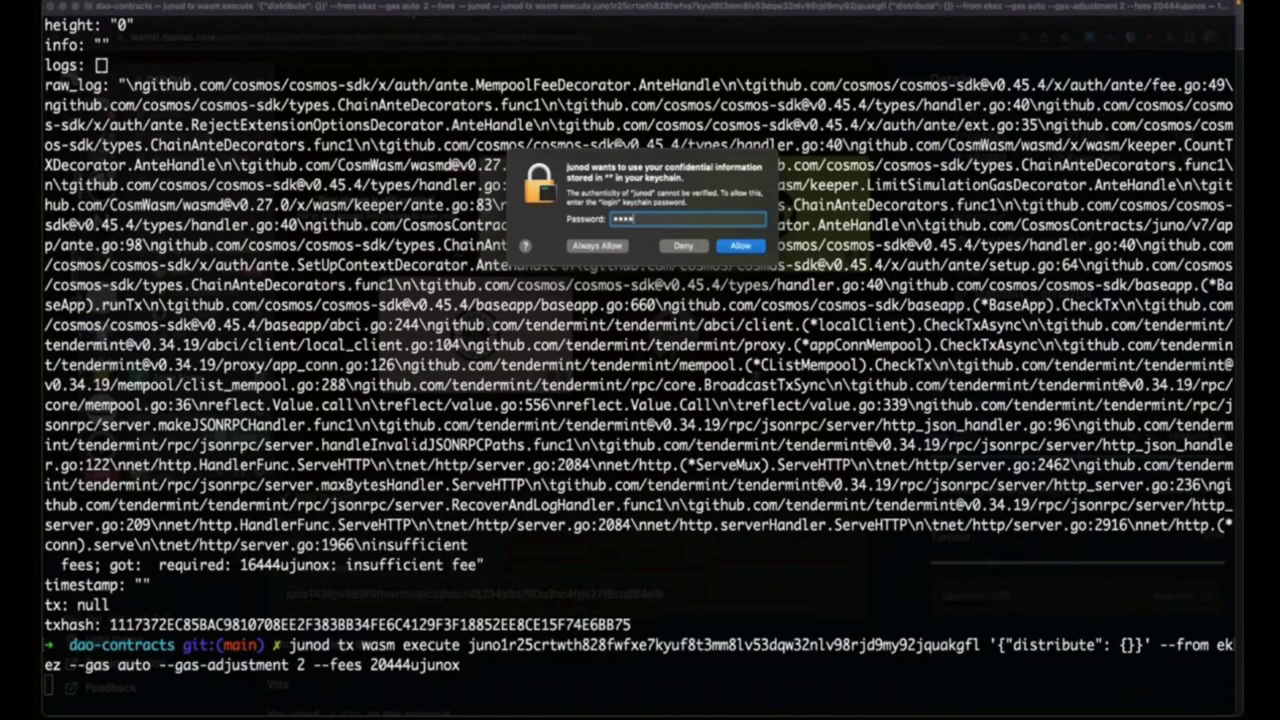
key(Return)
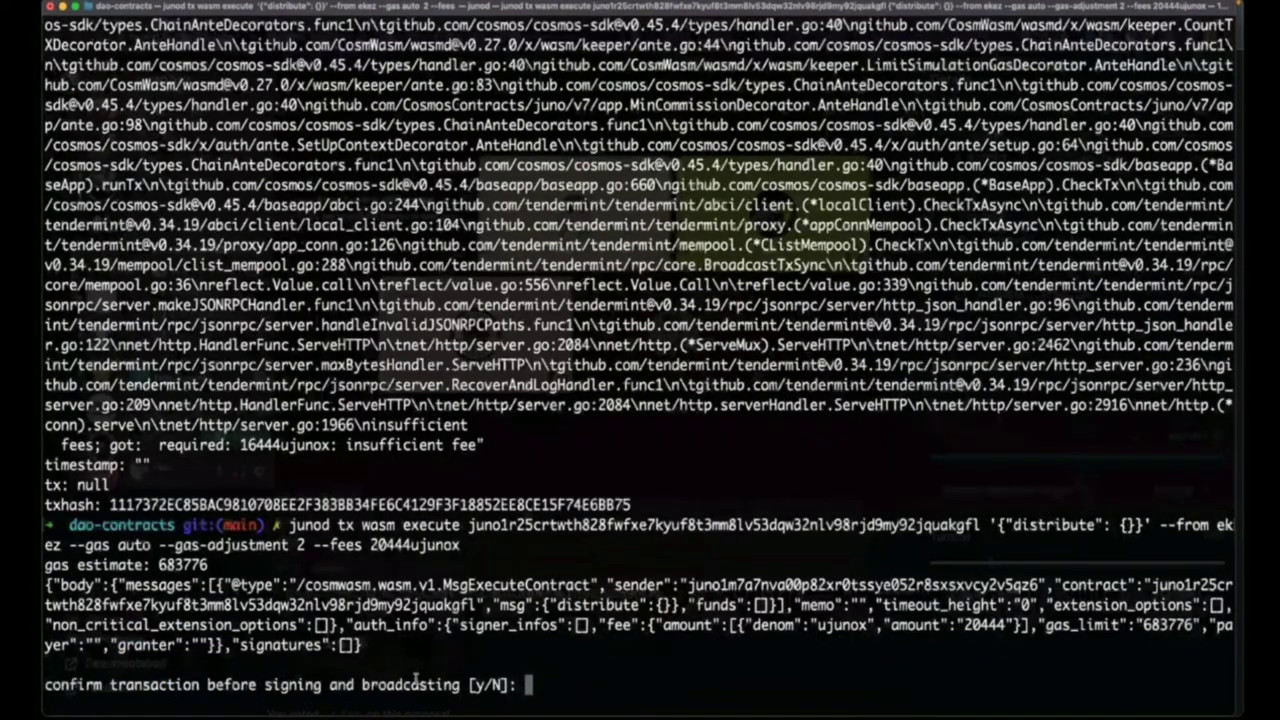
text(y)
key(Return)
text(•••••)
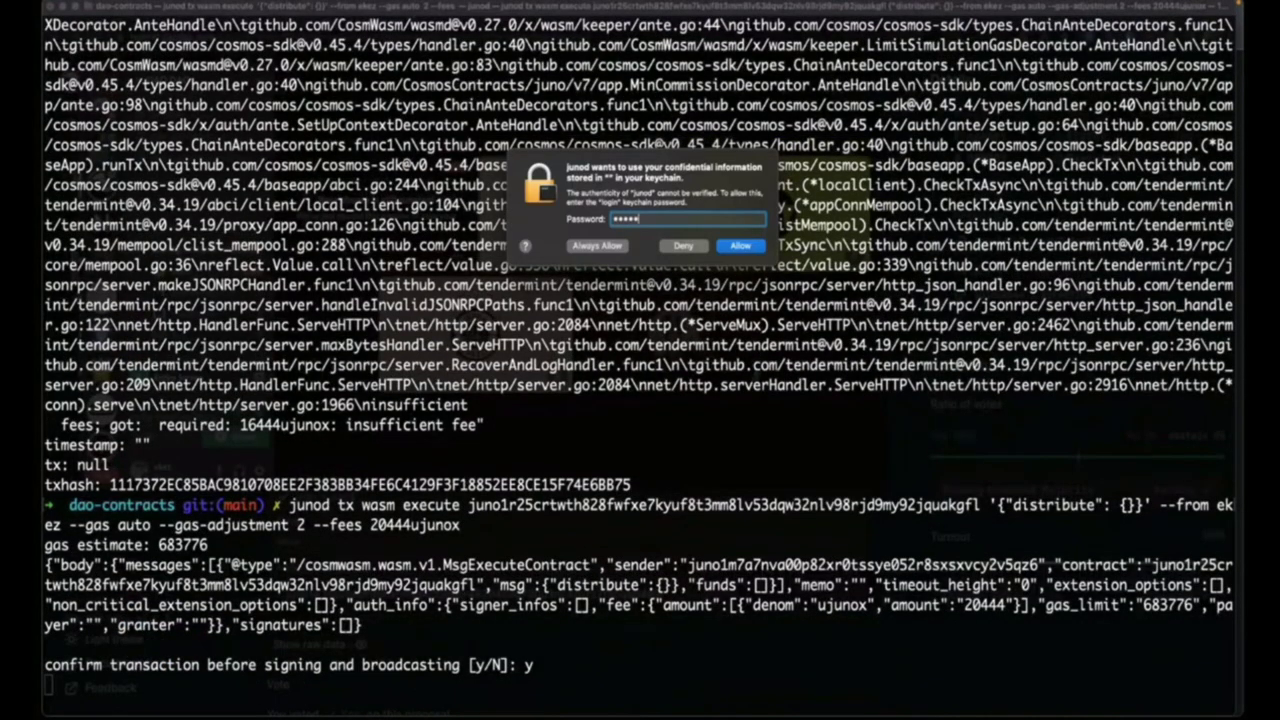
key(Return)
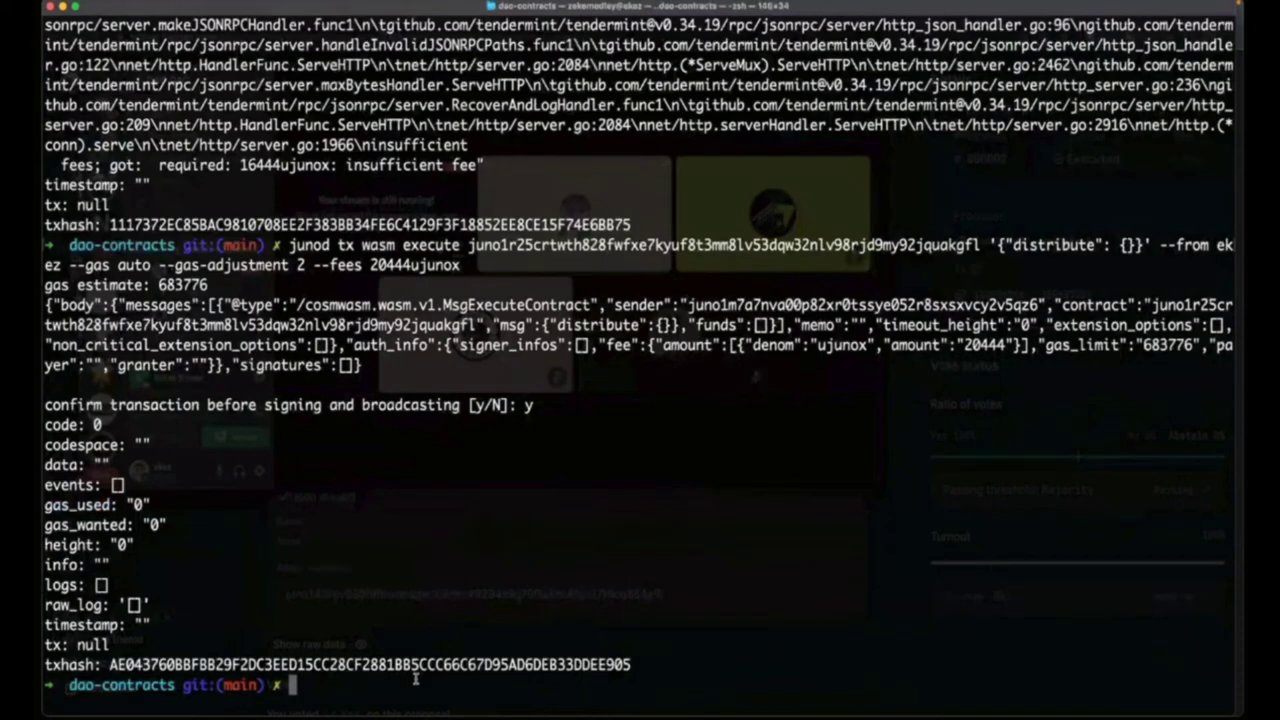
Look up the broadcast distribute transaction with junod query tx, using the txhash from its output.
double_click(438, 664)
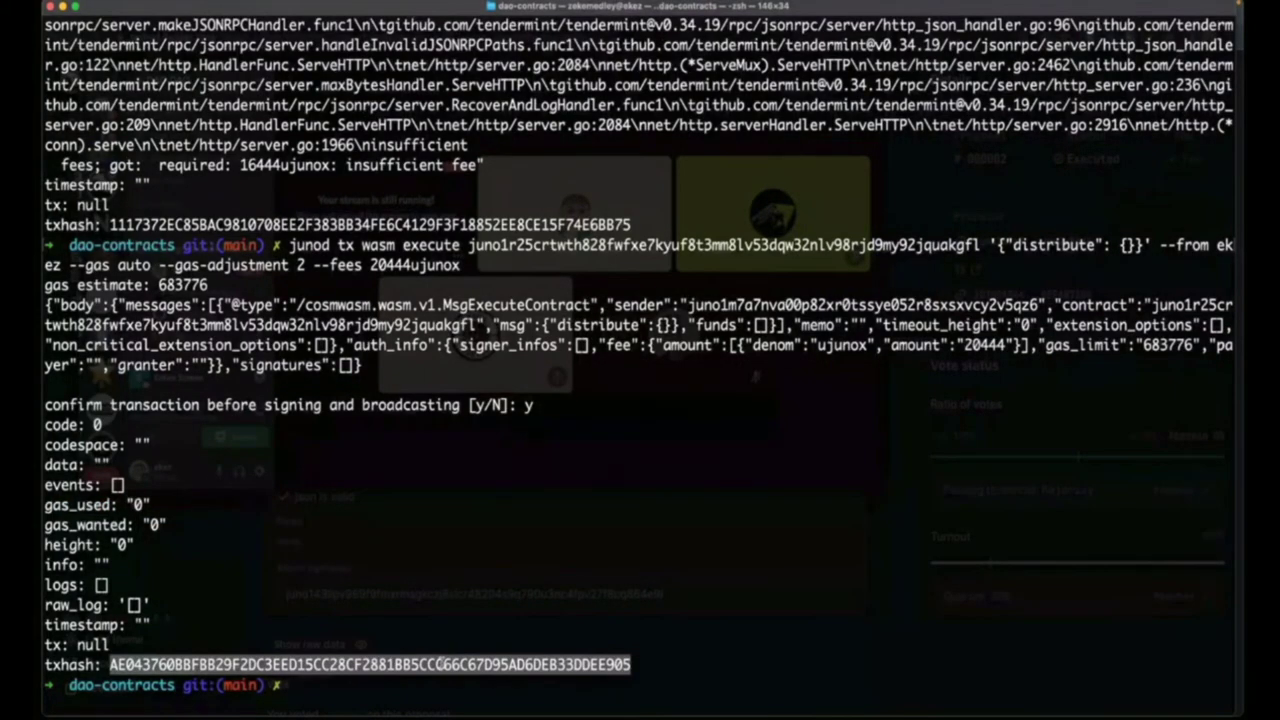
text(junod query t)
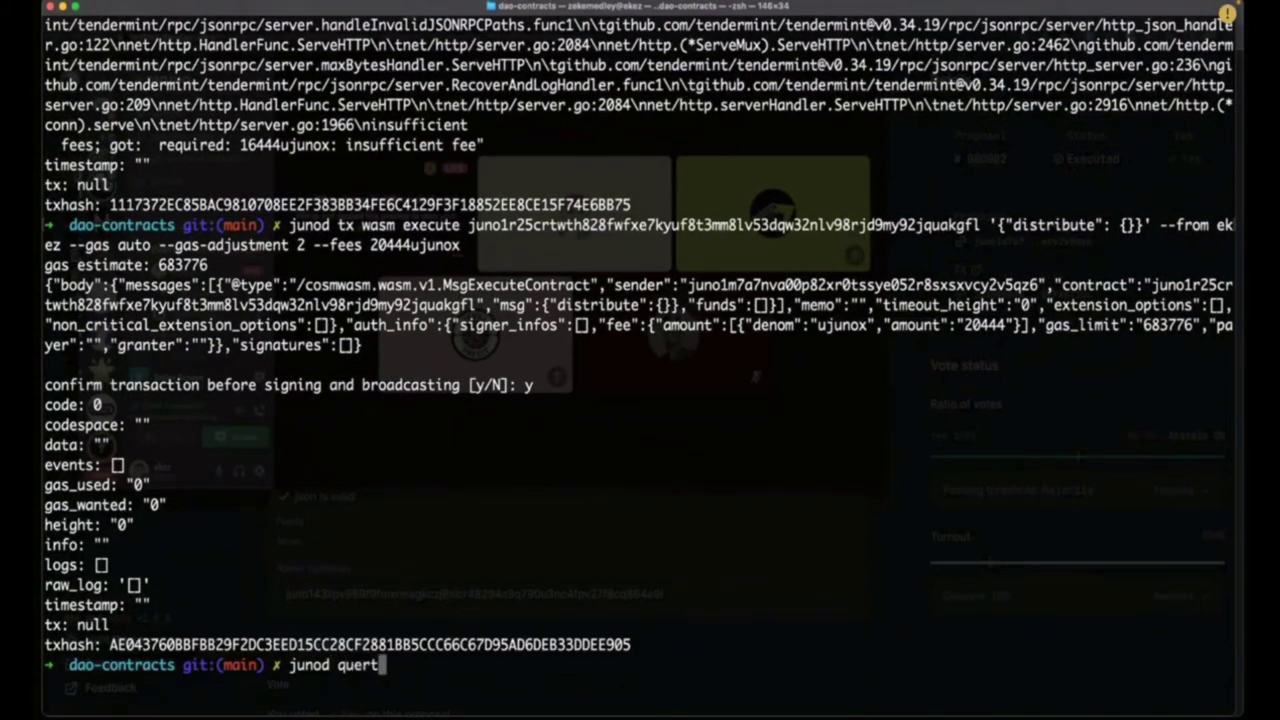
text(x)
text(AE043760BFBB29F2DC3EED15CC28CF2881BB5CCC66C67D95AD6DEB33DDEE905)
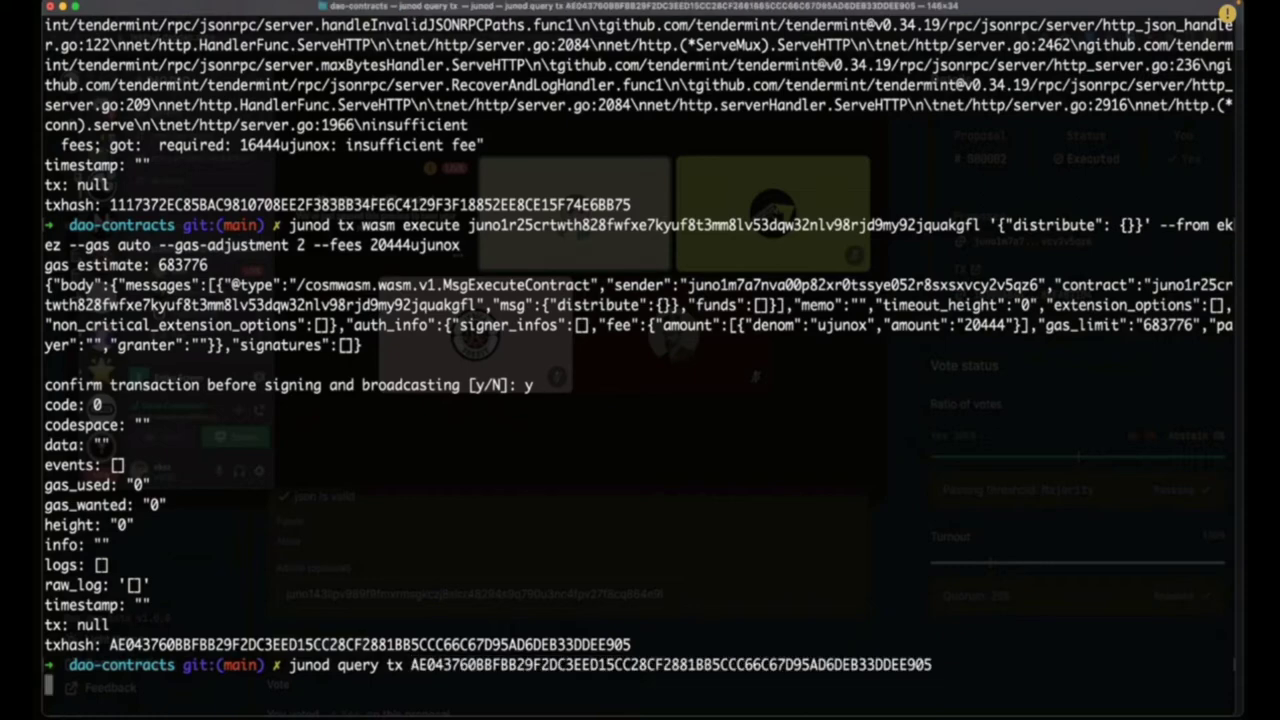
Run the transaction query and review the distribute, send and fund events in its output.
key(Return)
scroll(455, 344, up, 15)
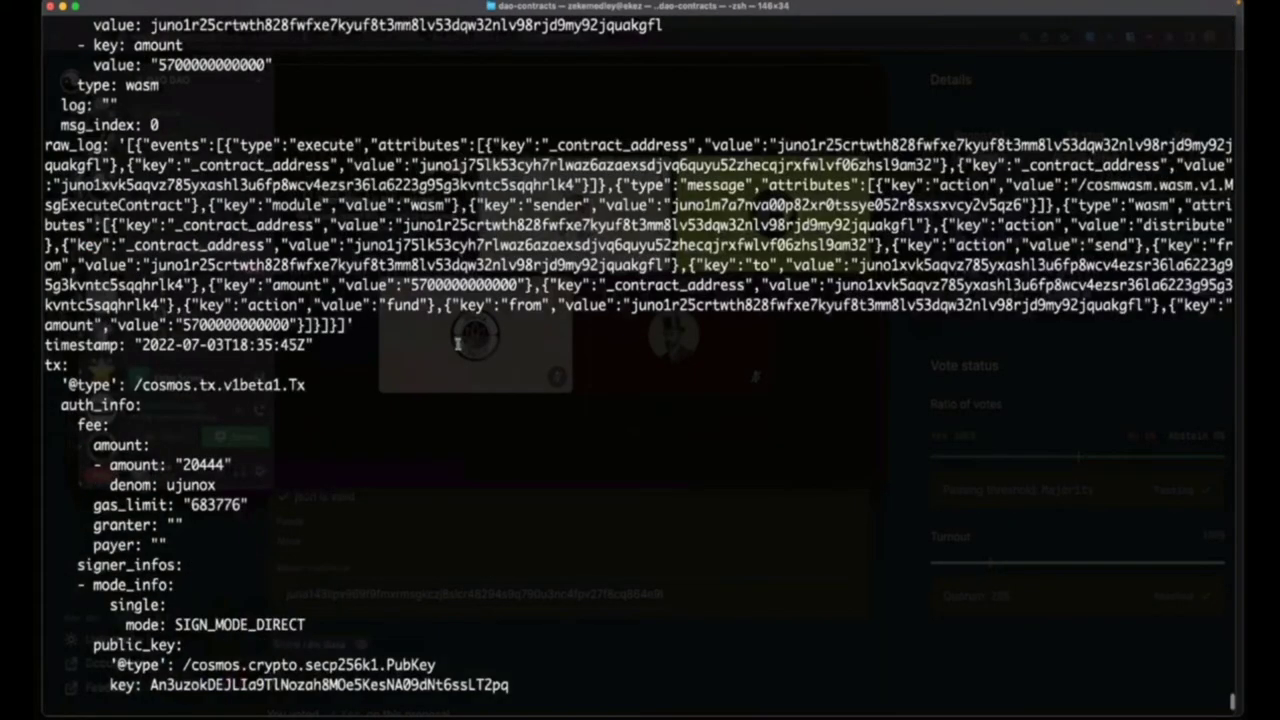
scroll(452, 345, down, 4)
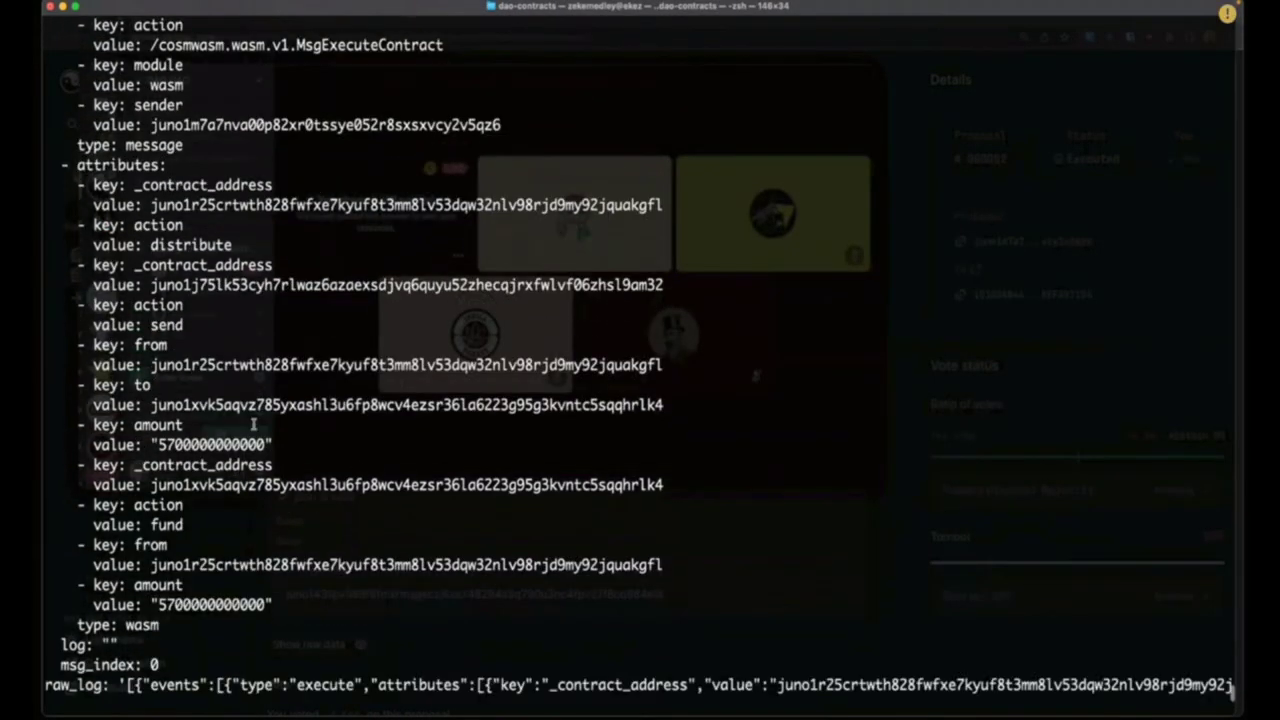
scroll(370, 440, up, 4)
scroll(370, 440, up, 5)
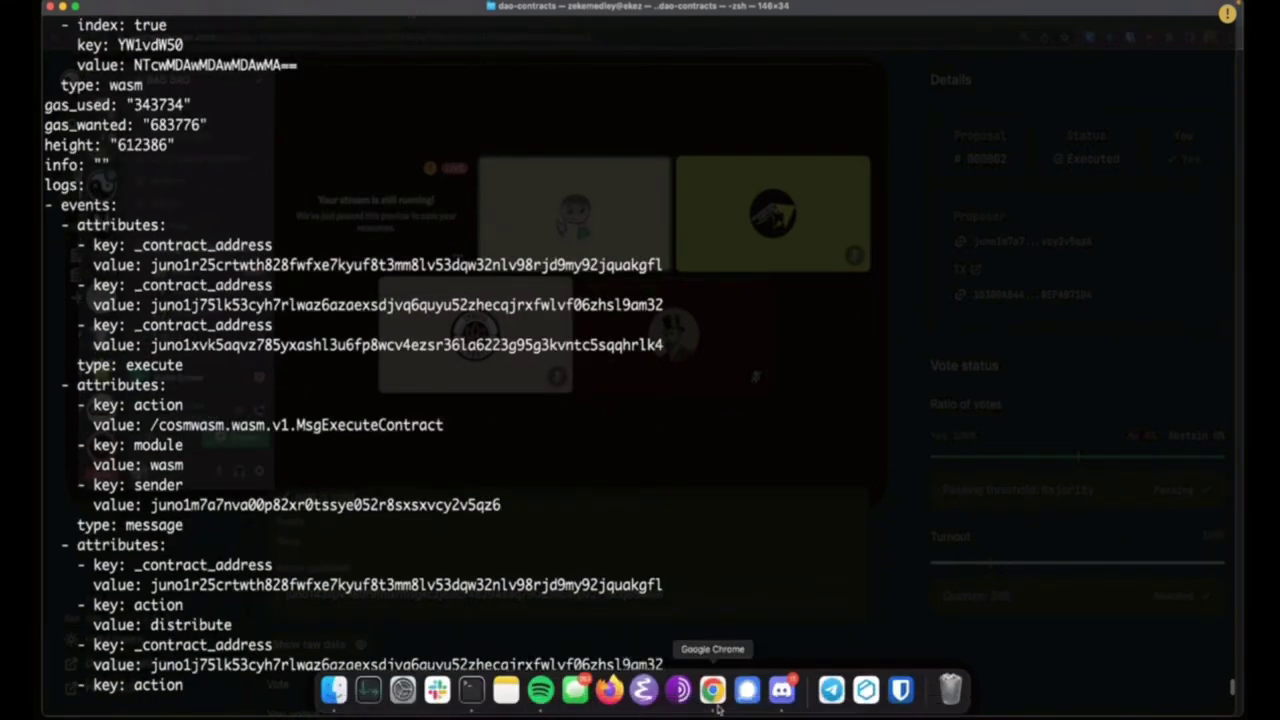
Switch to Chrome, open the Token DAO page from the proposal form, and check the staked and unstaked $TOKEN amounts.
click(712, 688)
click(310, 14)
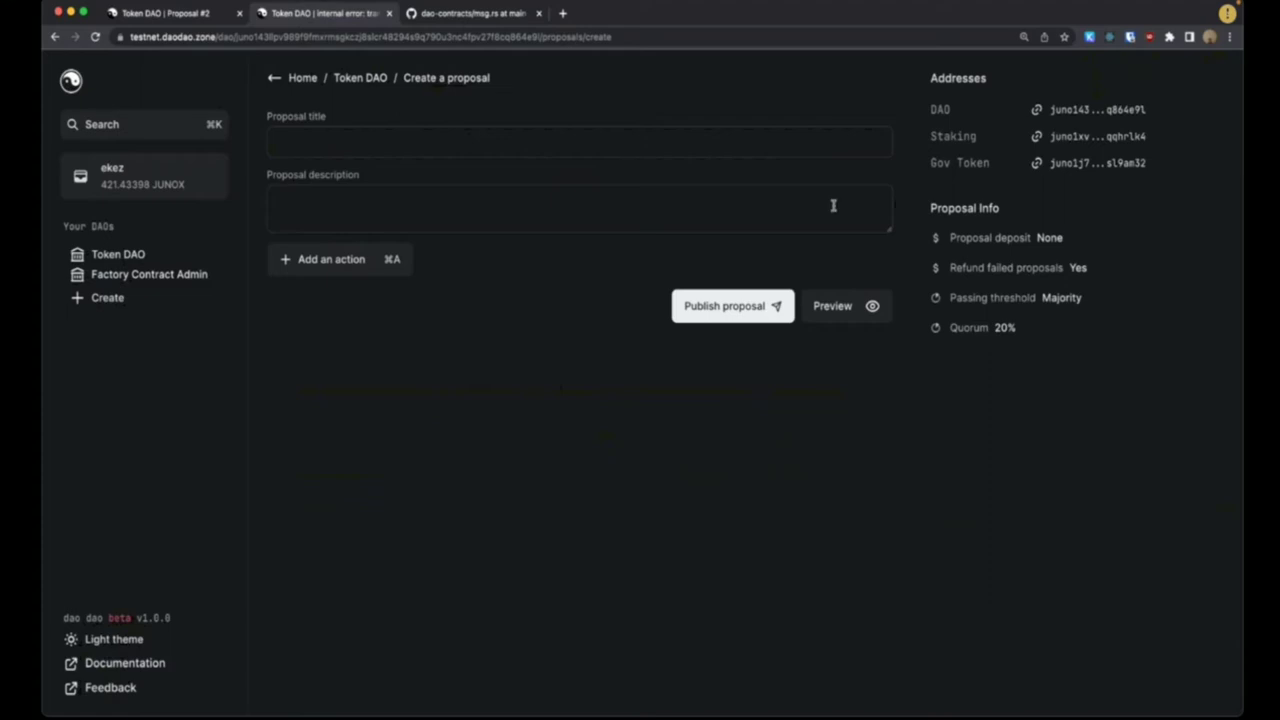
click(360, 78)
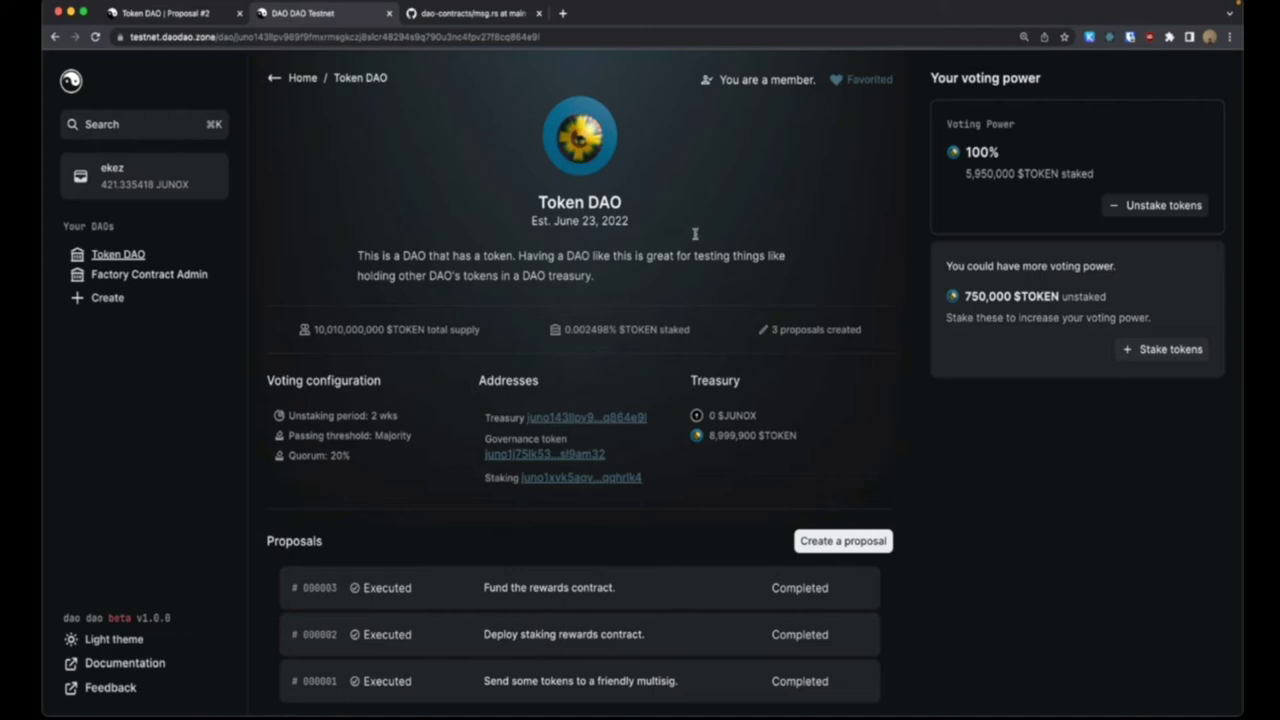
drag(967, 174, 1014, 174)
click(1020, 217)
drag(935, 262, 998, 174)
click(998, 174)
mouse_move(482, 712)
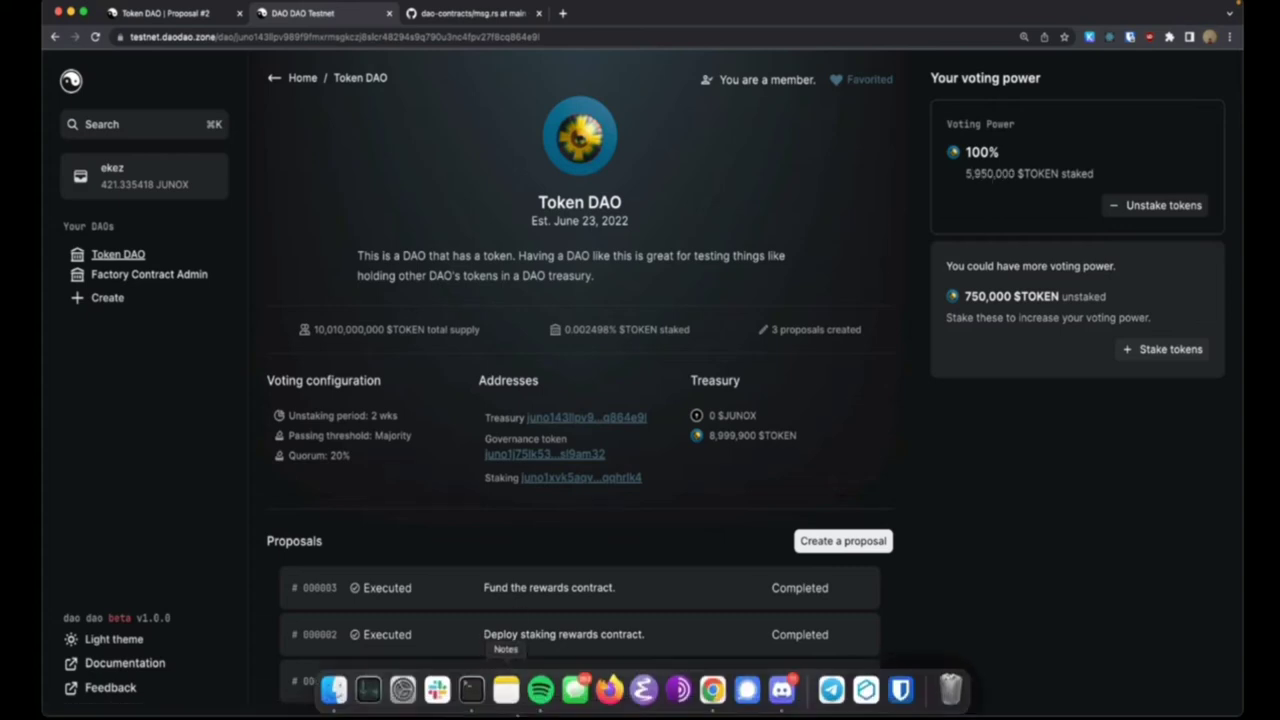
click(478, 709)
click(786, 706)
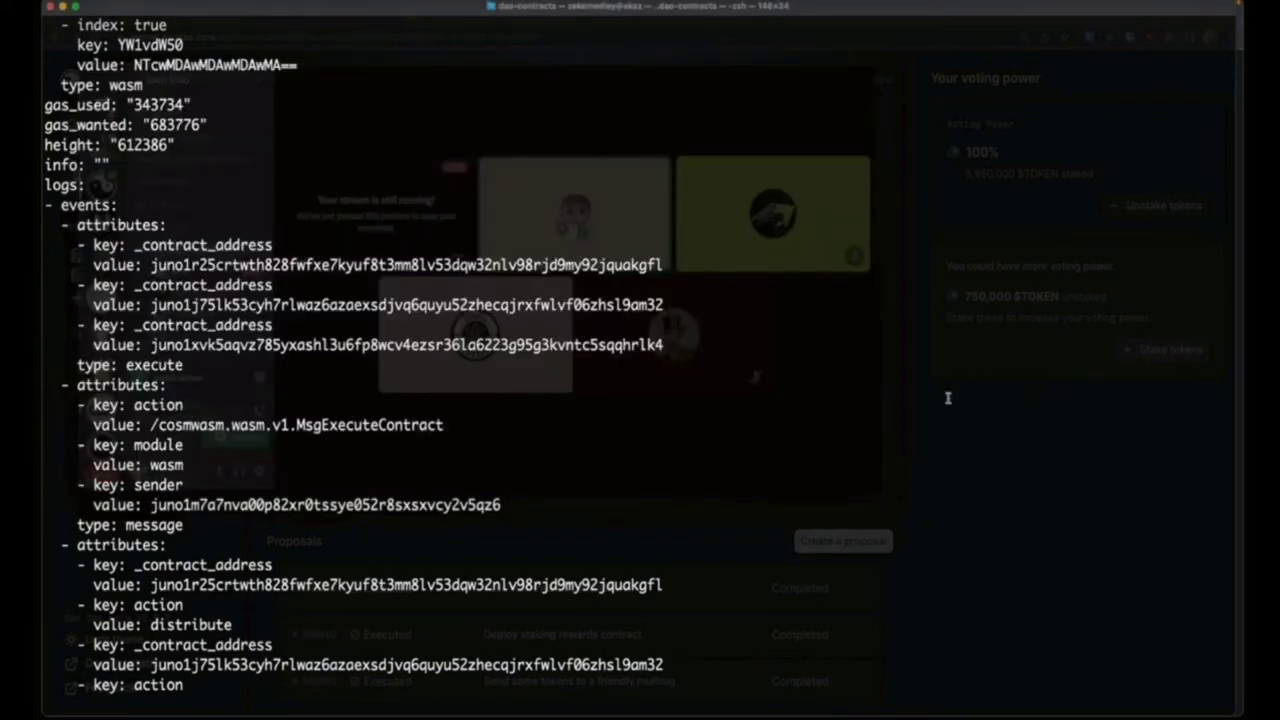
mouse_move(710, 712)
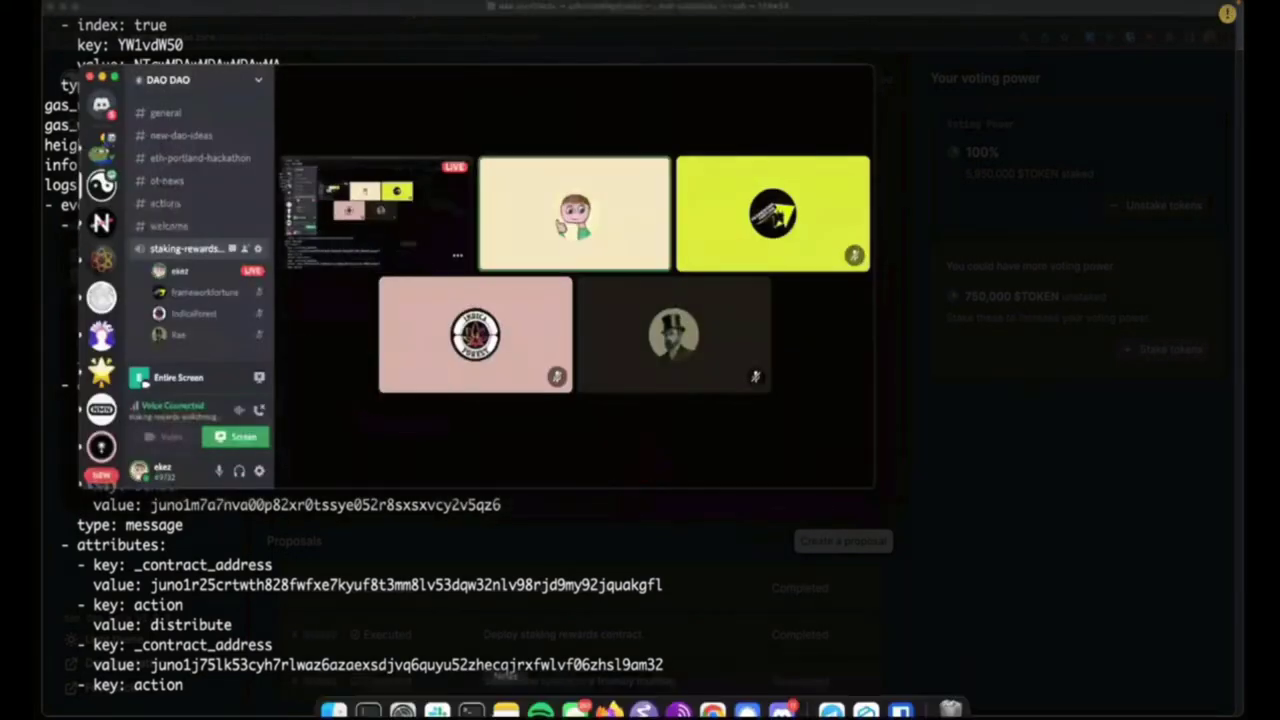
click(710, 690)
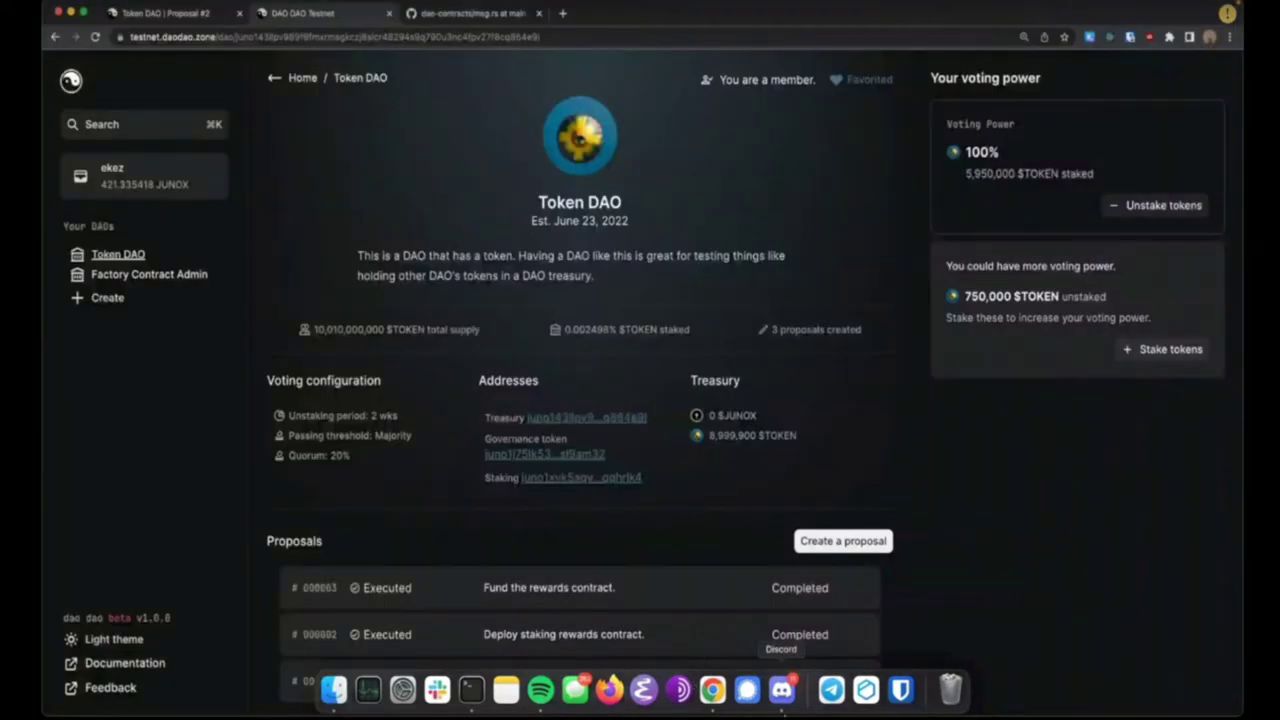
Switch to Terminal and recall the earlier distribute execute command at the prompt.
click(471, 690)
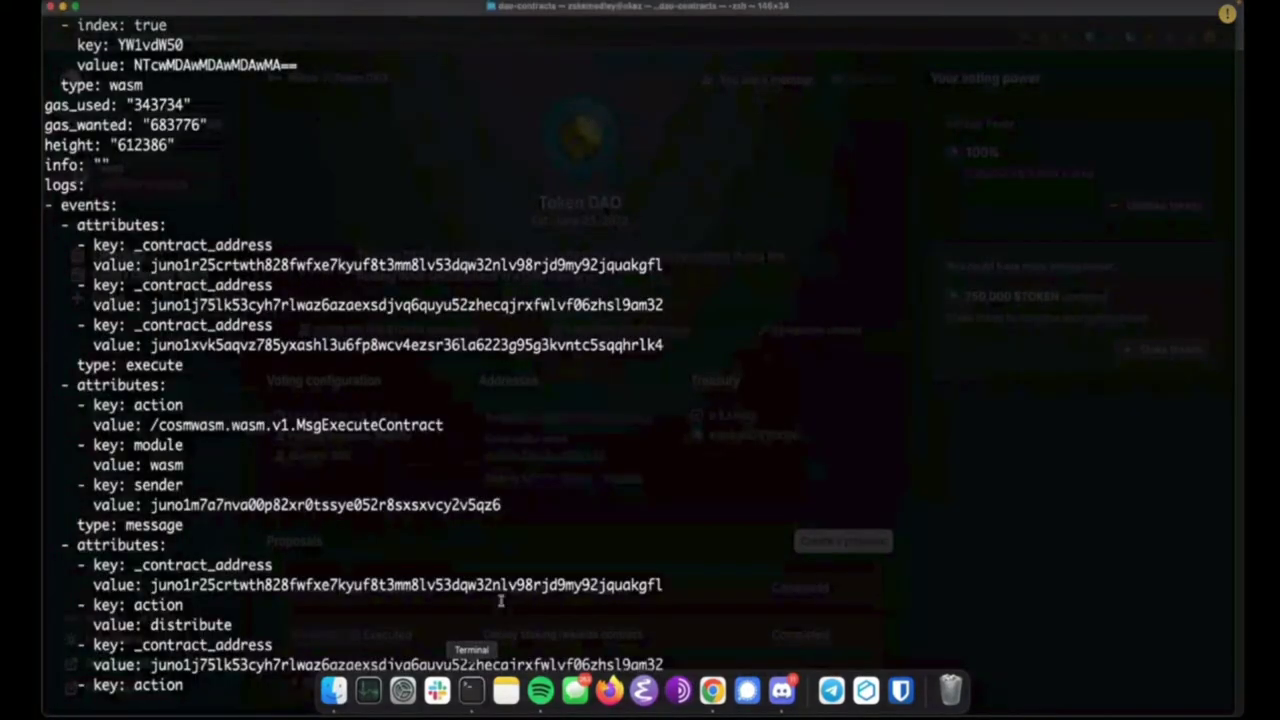
scroll(505, 590, down, 10)
key(Up)
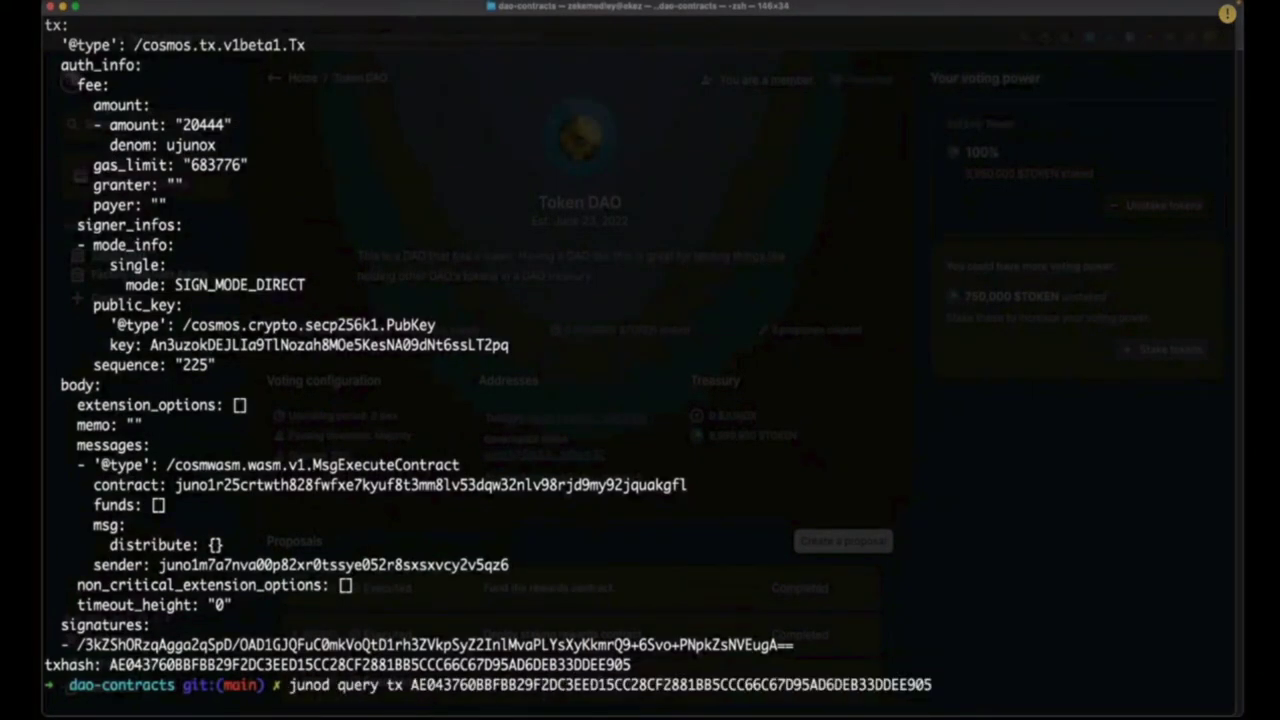
key(Up)
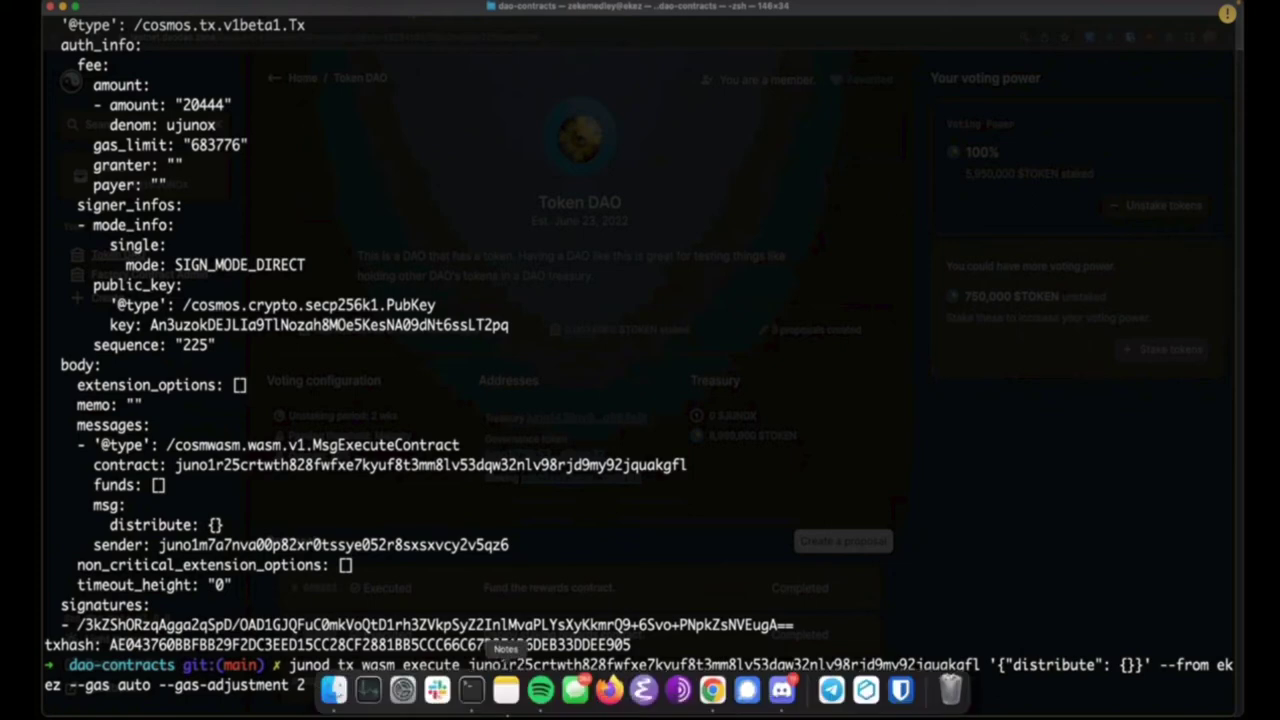
Switch to Chrome and start a new proposal for Token DAO.
click(712, 690)
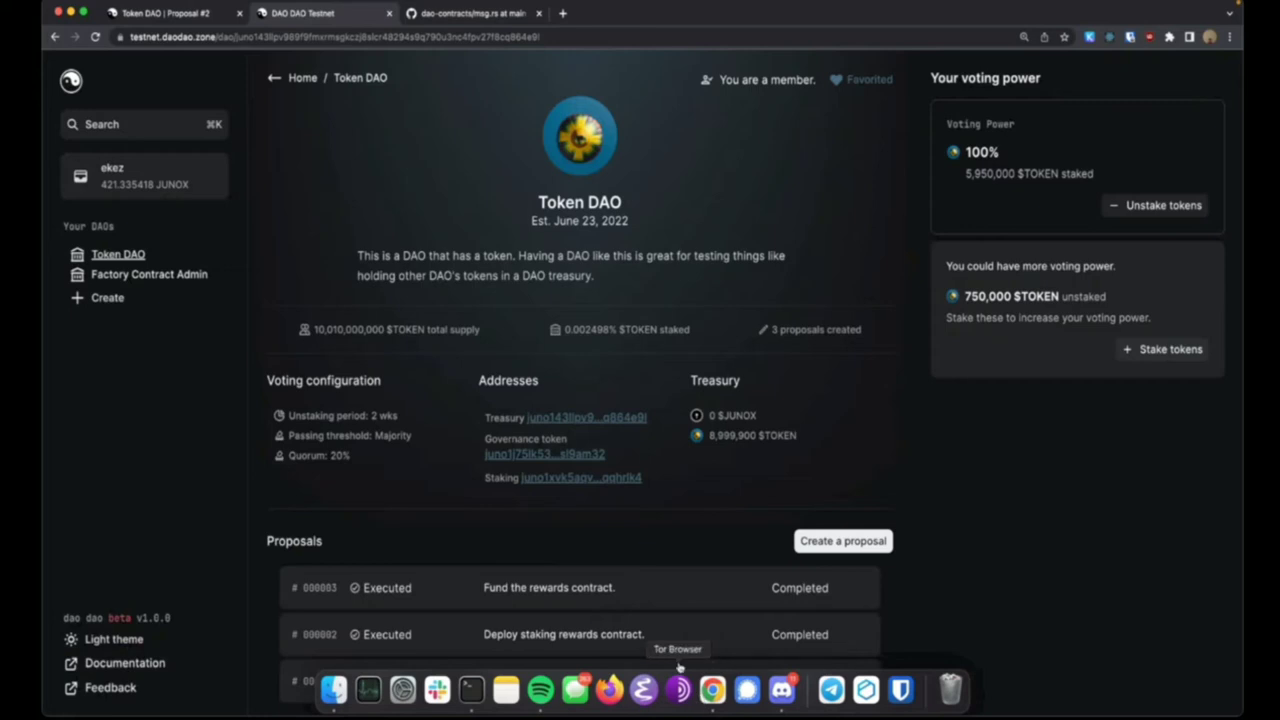
scroll(425, 424, down, 1)
scroll(425, 424, up, 1)
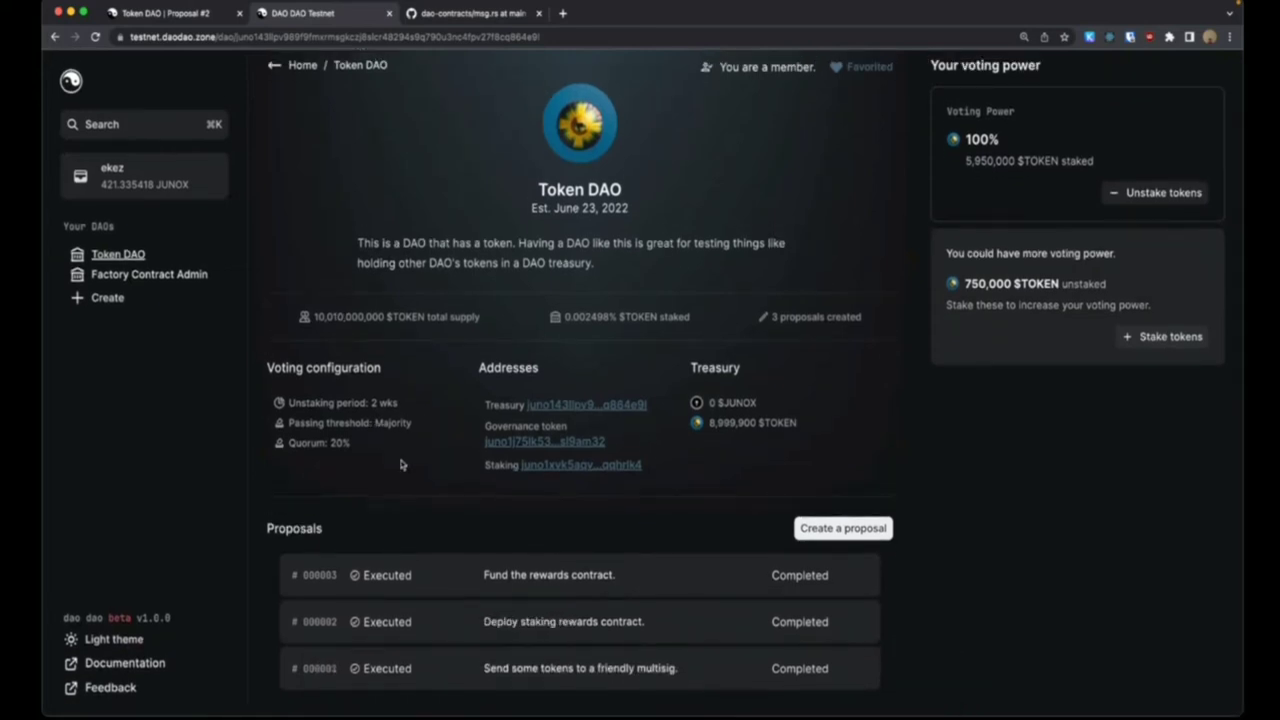
click(830, 532)
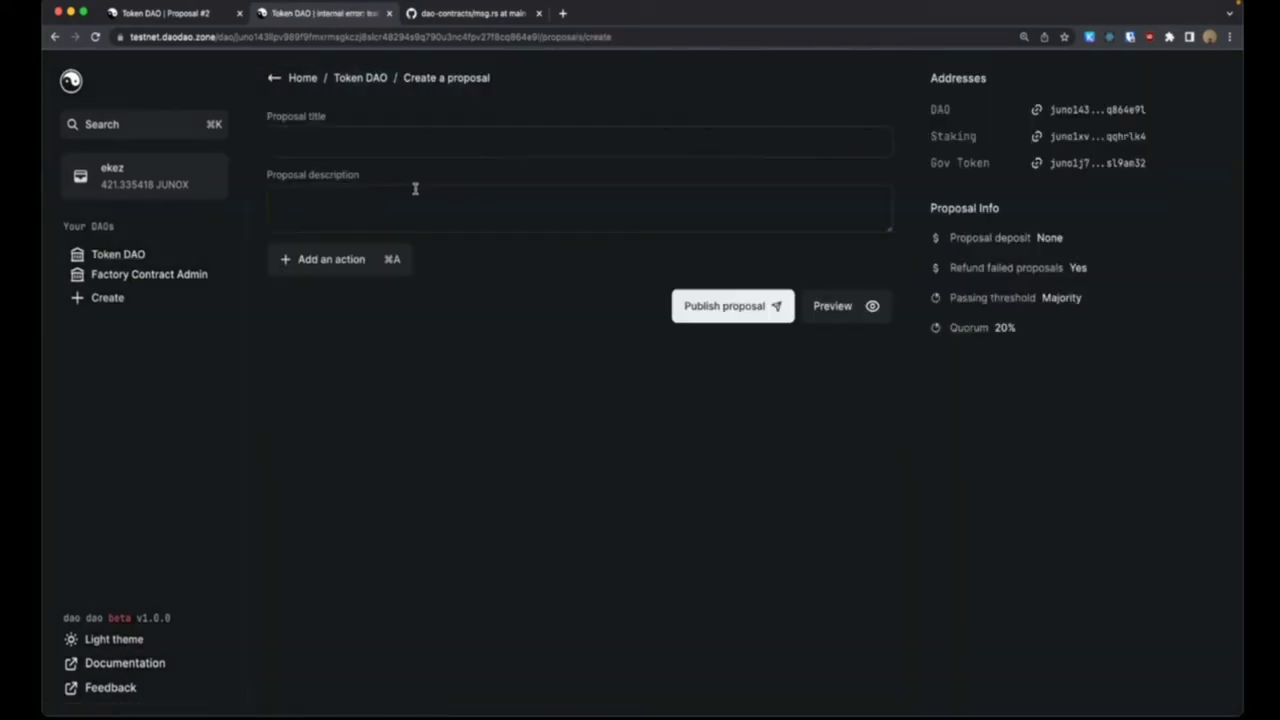
Title the proposal "Update the configuration of the staking rewards contract.".
click(351, 144)
text(Update hte co)
key(BackSpace)
key(BackSpace)
key(BackSpace)
key(BackSpace)
key(BackSpace)
text(the configuration of)
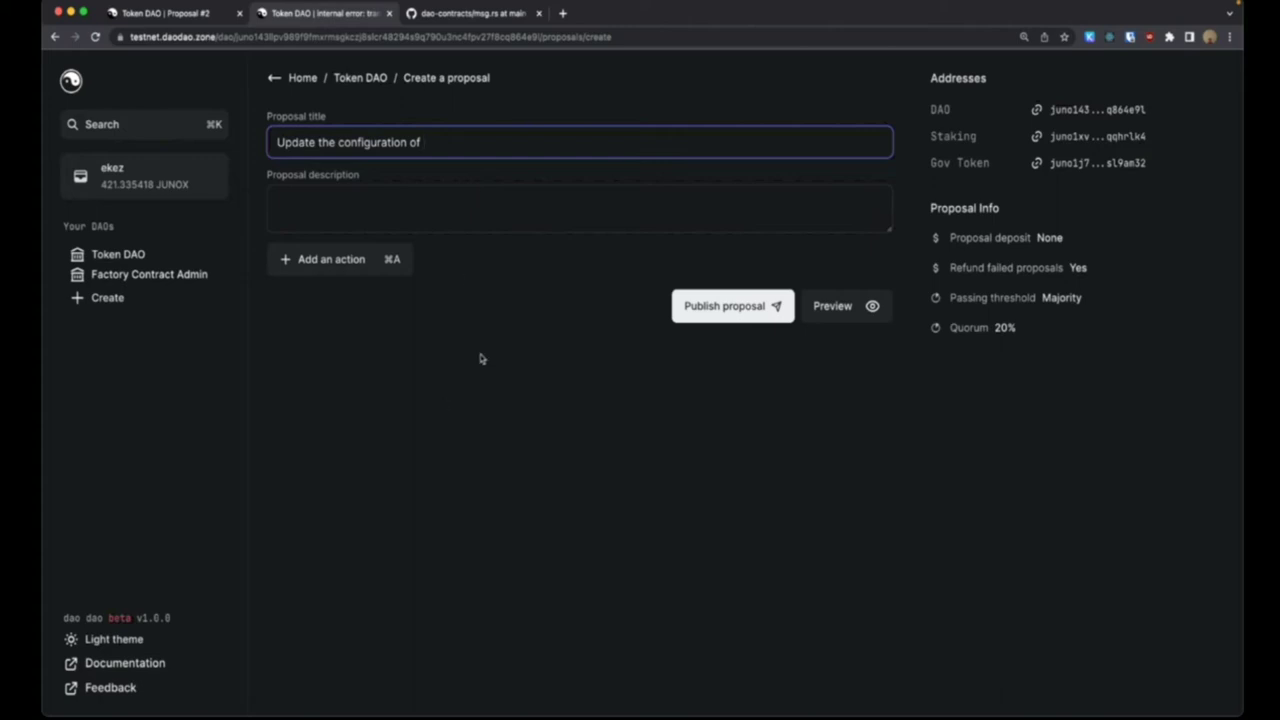
text(the staking rewards contract.)
key(Tab)
Switch to Discord, read the newest direct message, and return to the proposal form in Chrome.
mouse_move(712, 712)
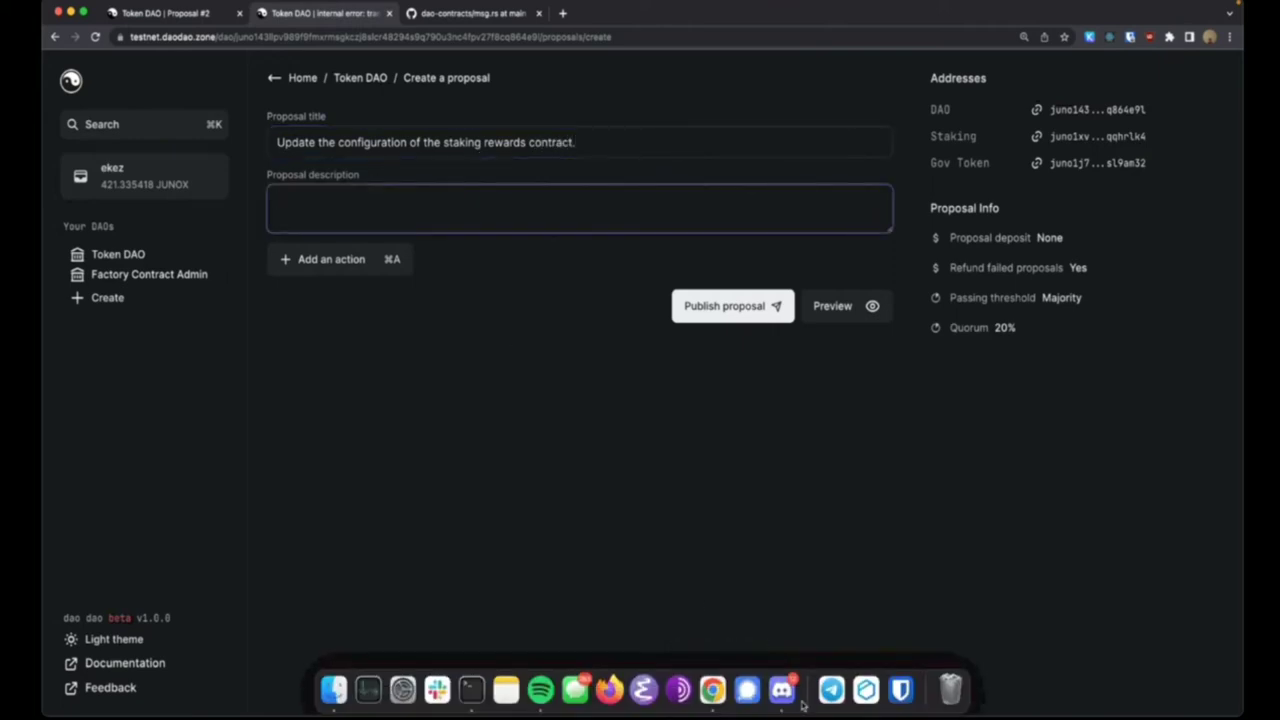
click(782, 712)
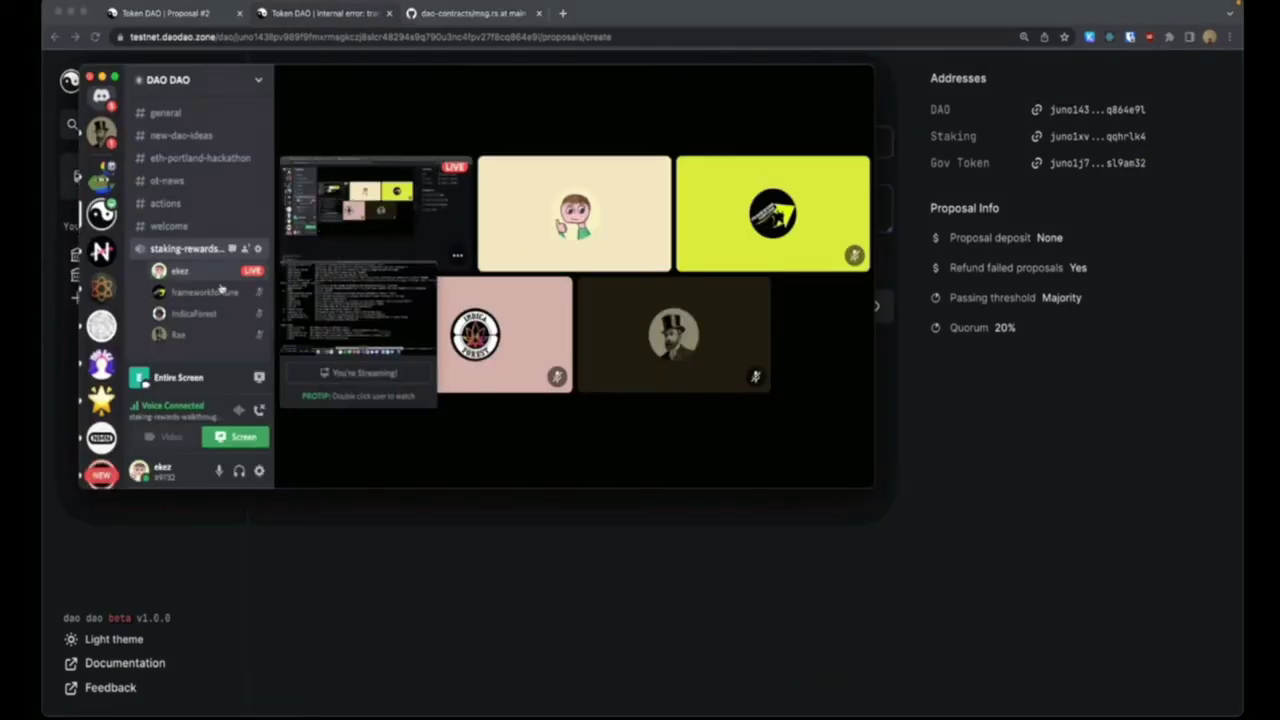
scroll(237, 285, up, 5)
click(100, 131)
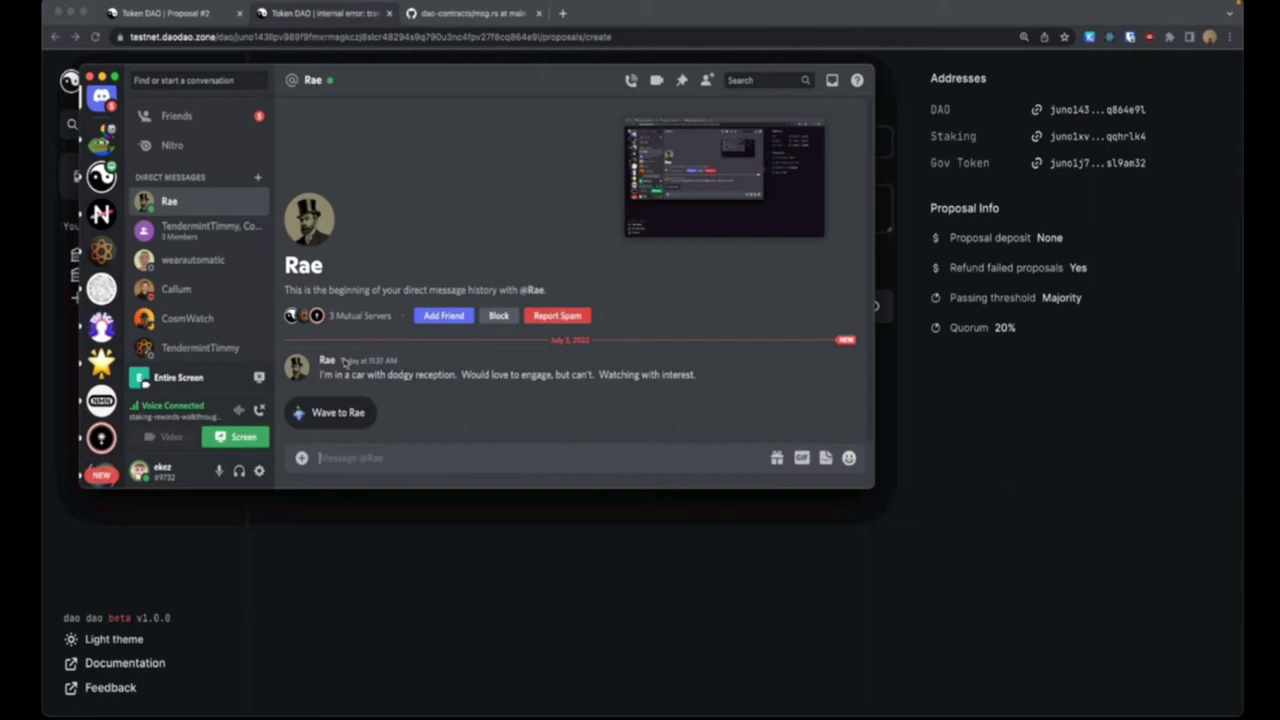
click(1024, 442)
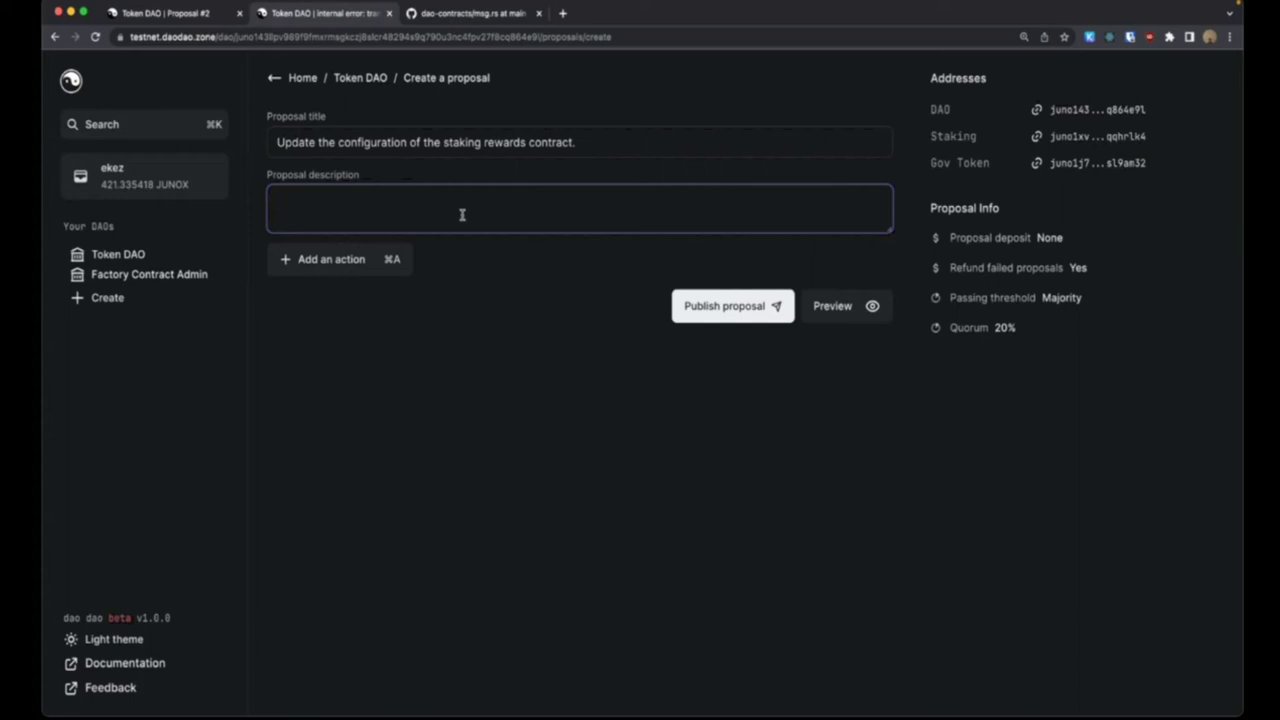
Fill in the proposal description with "Make the rewards rate lower.".
text(Make the rewards)
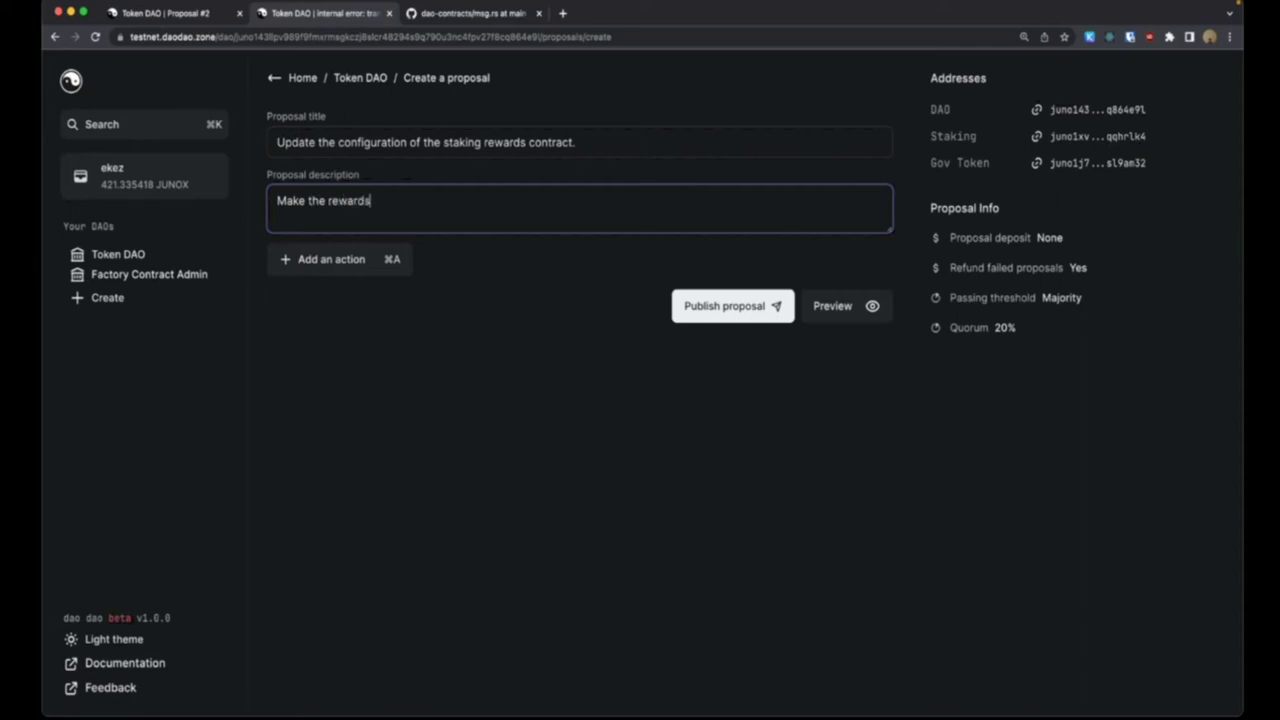
text( rate lower.)
click(514, 389)
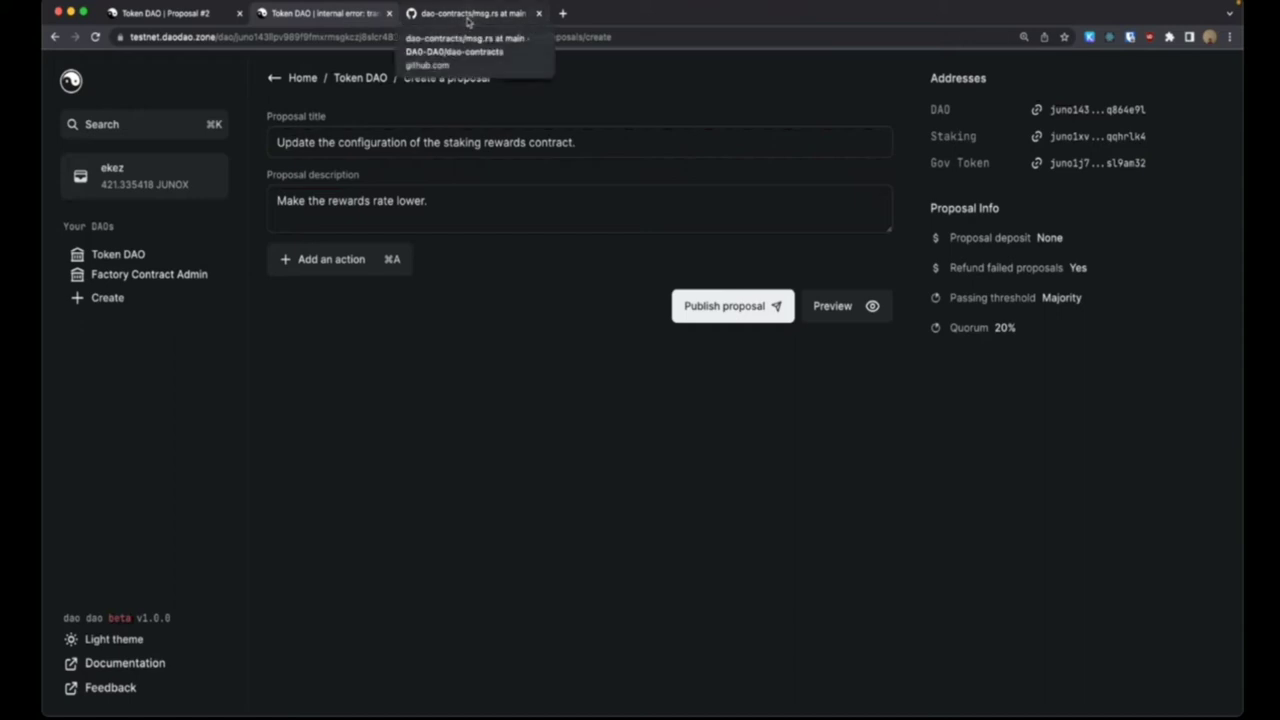
Examine the reward_rate field and its type in the UpdateConfig message of msg.rs on GitHub.
click(467, 14)
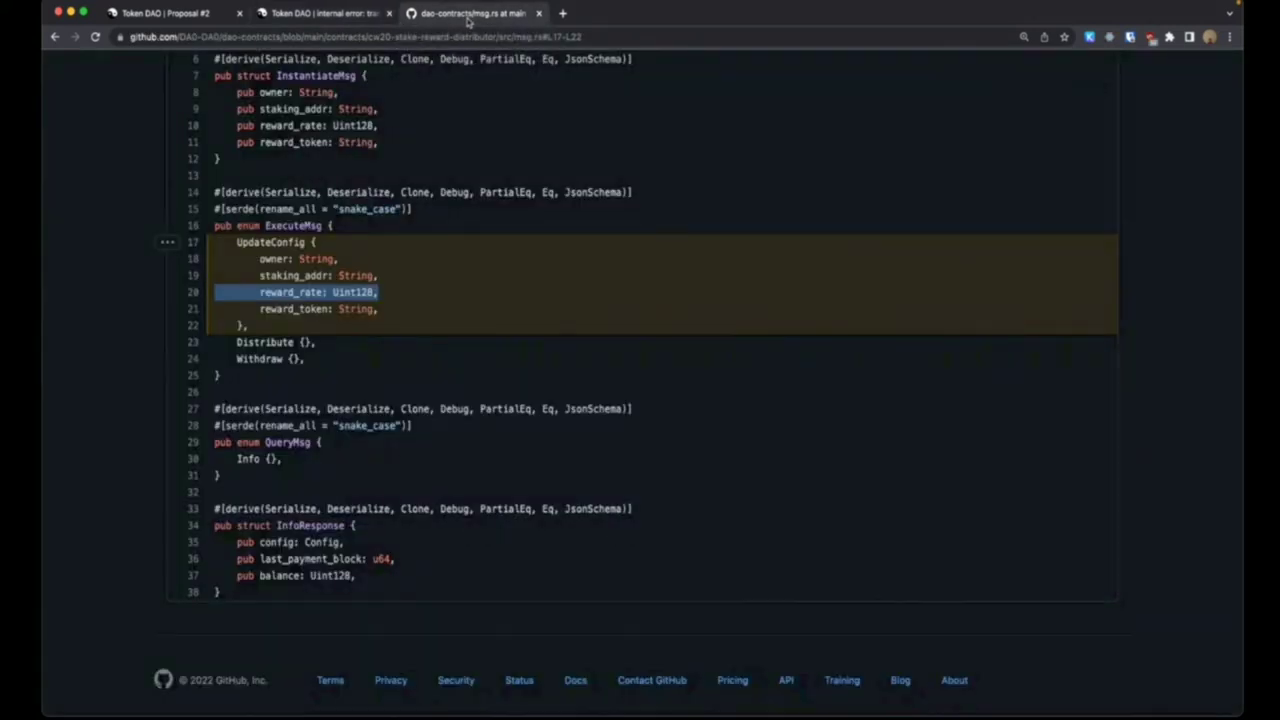
double_click(275, 288)
double_click(355, 292)
double_click(268, 290)
double_click(357, 292)
click(424, 298)
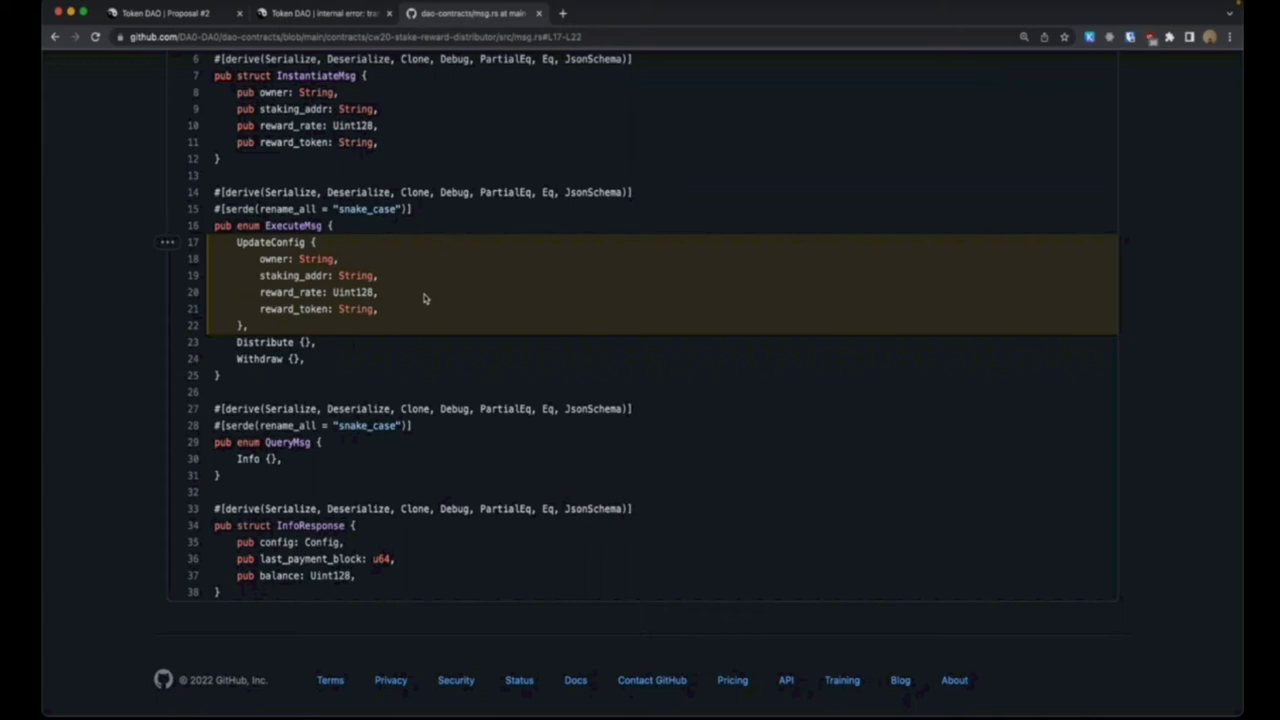
Check the staking rewards voice call in Discord, and return to the msg.rs page in Chrome.
mouse_move(540, 700)
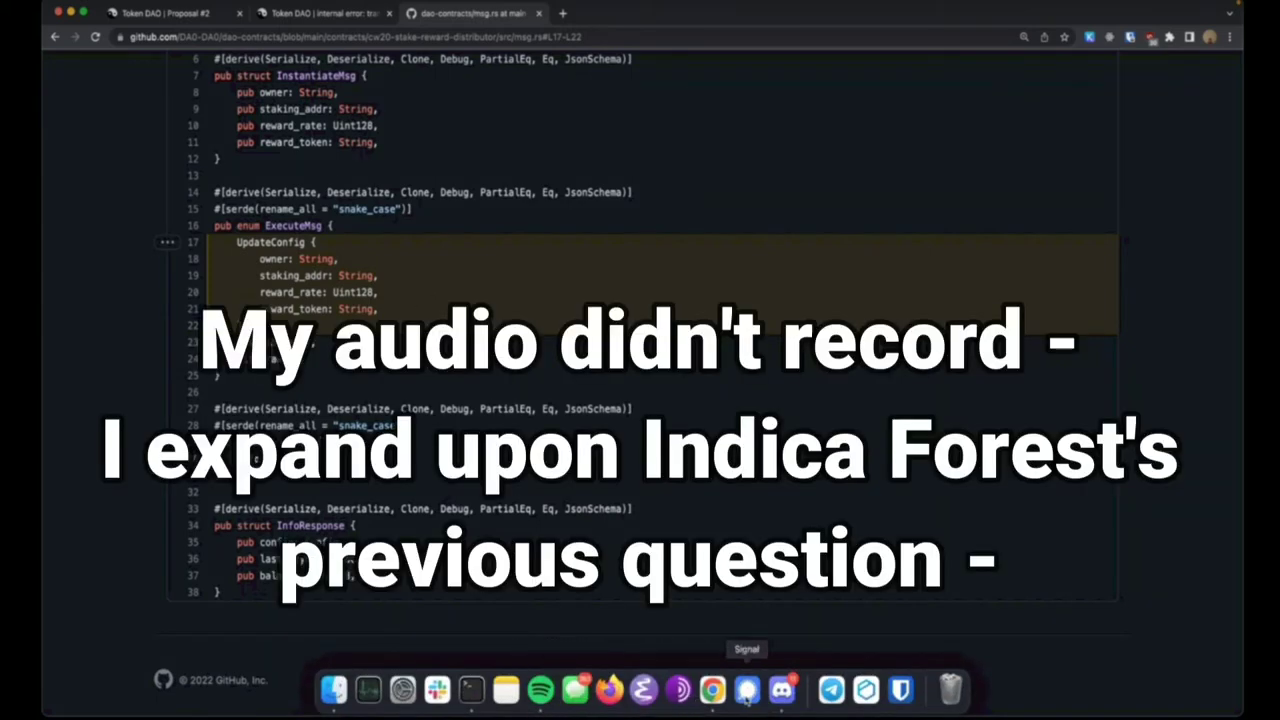
click(781, 690)
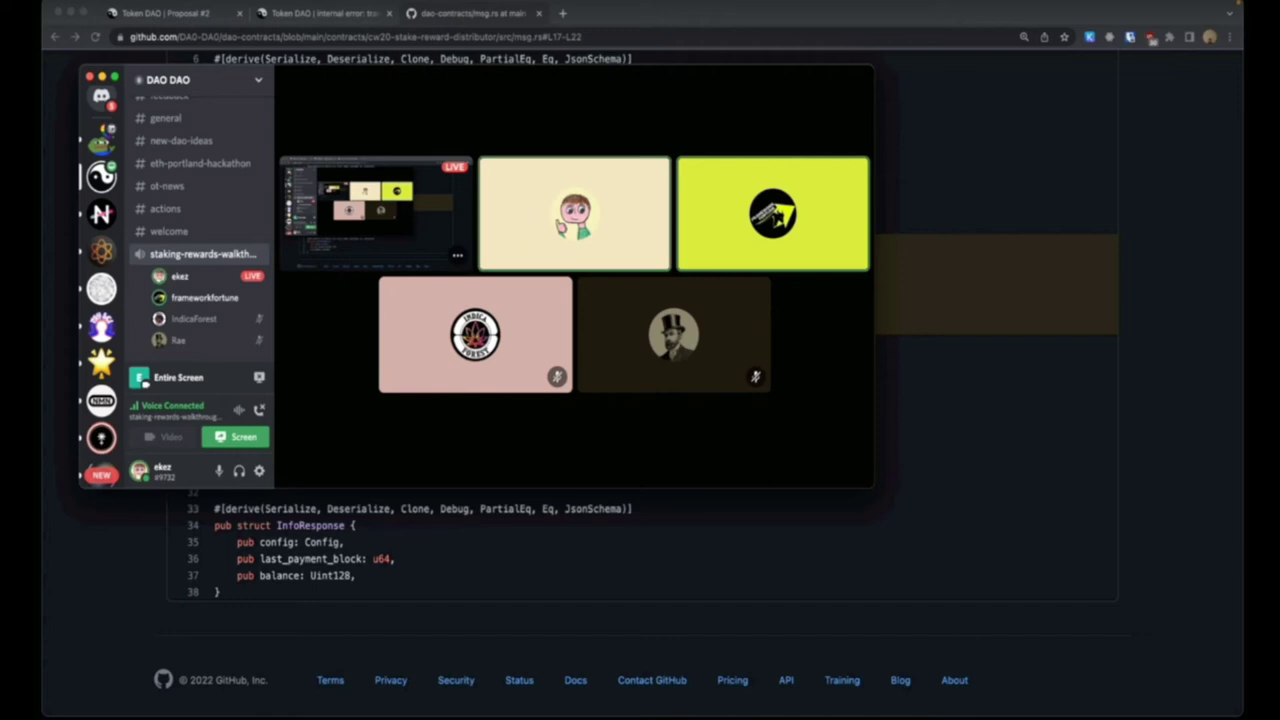
click(968, 232)
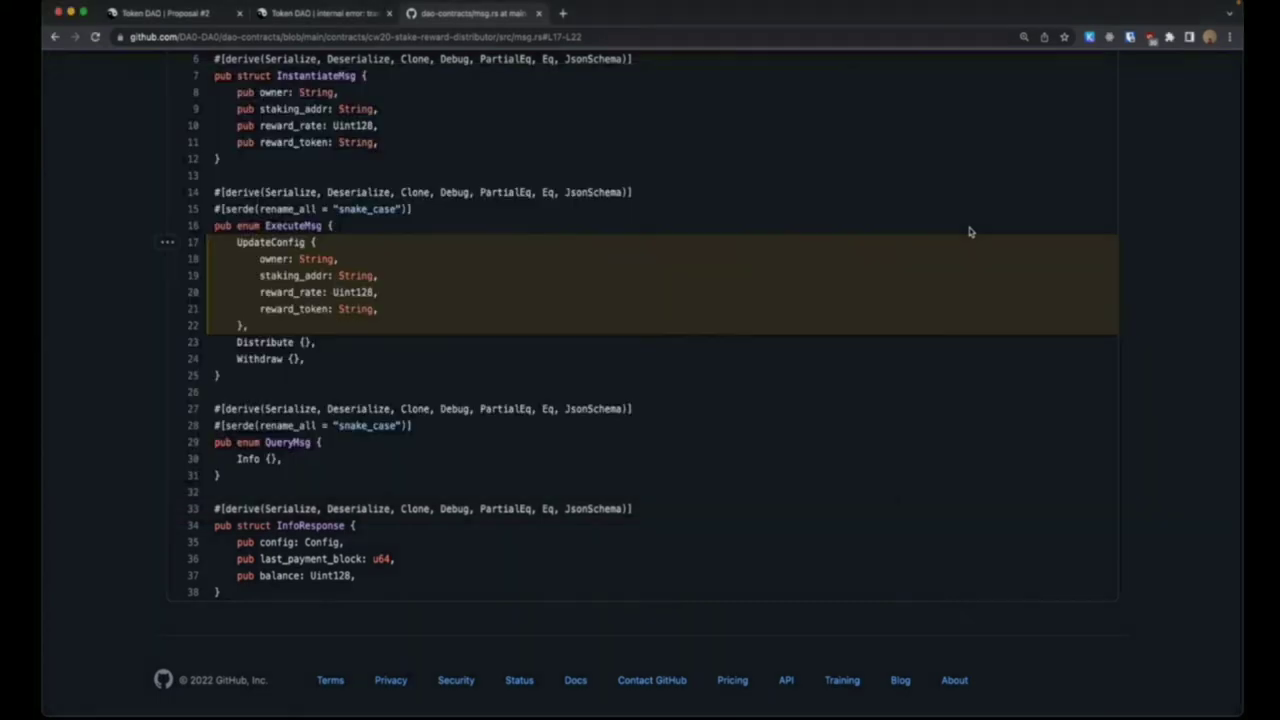
Open the RAW DAO site in a new tab and examine its voting page's proposals and token allocation.
click(562, 13)
text(raw)
key(Return)
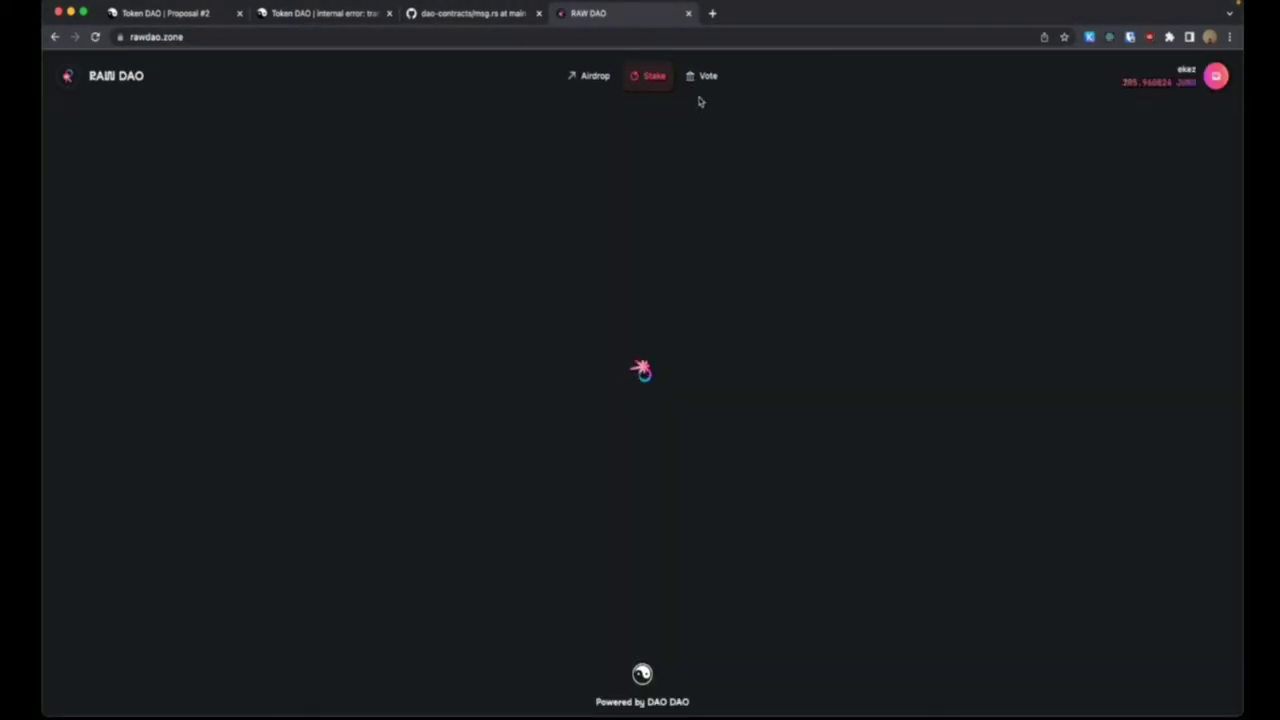
click(705, 84)
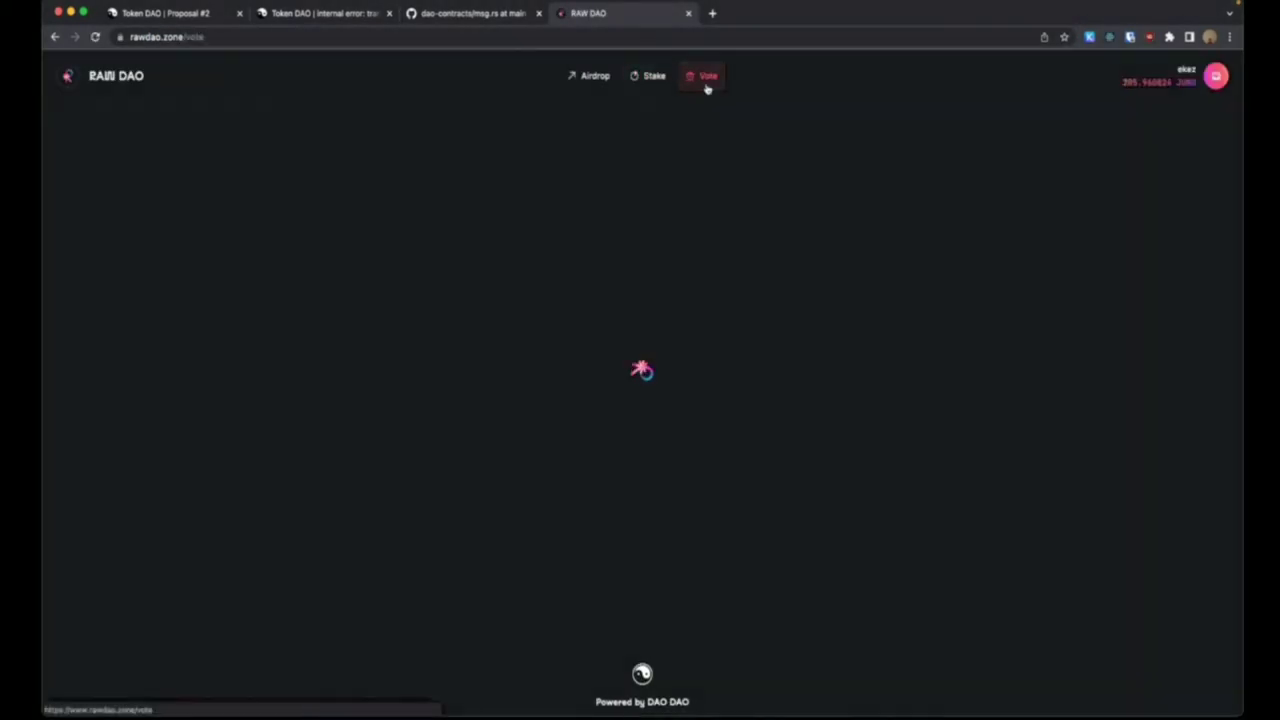
scroll(305, 281, down, 5)
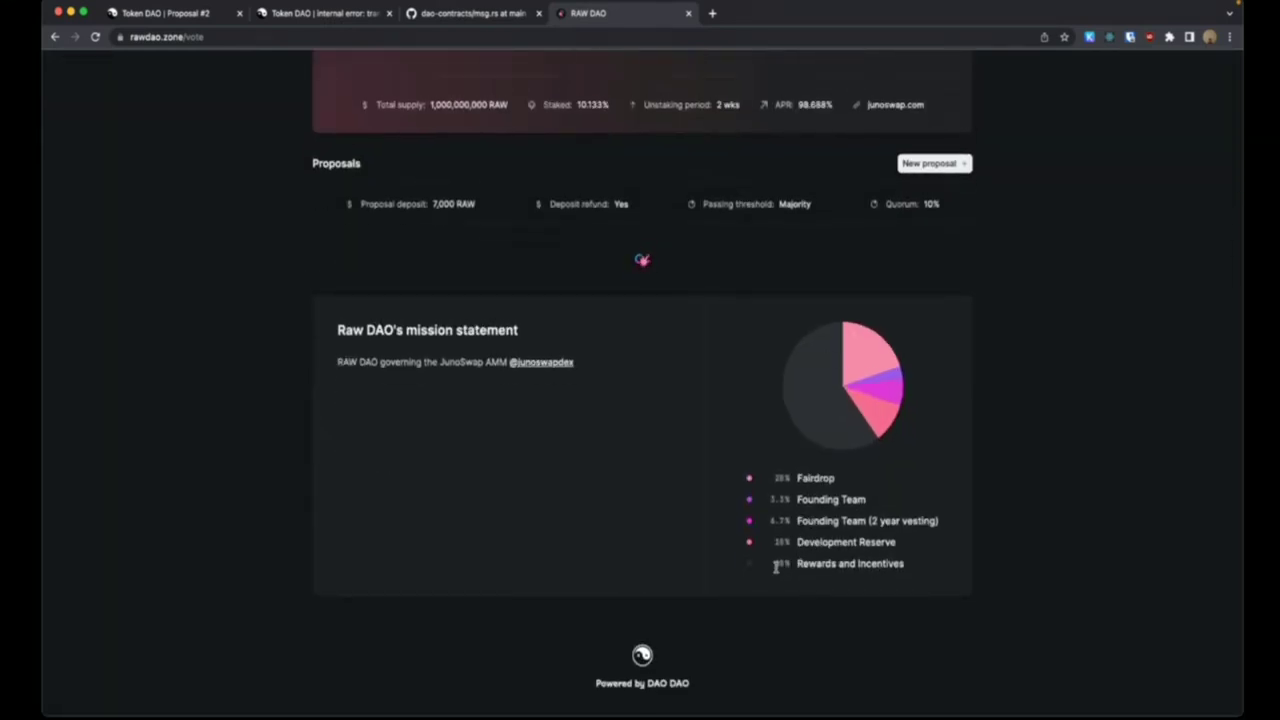
scroll(830, 569, down, 10)
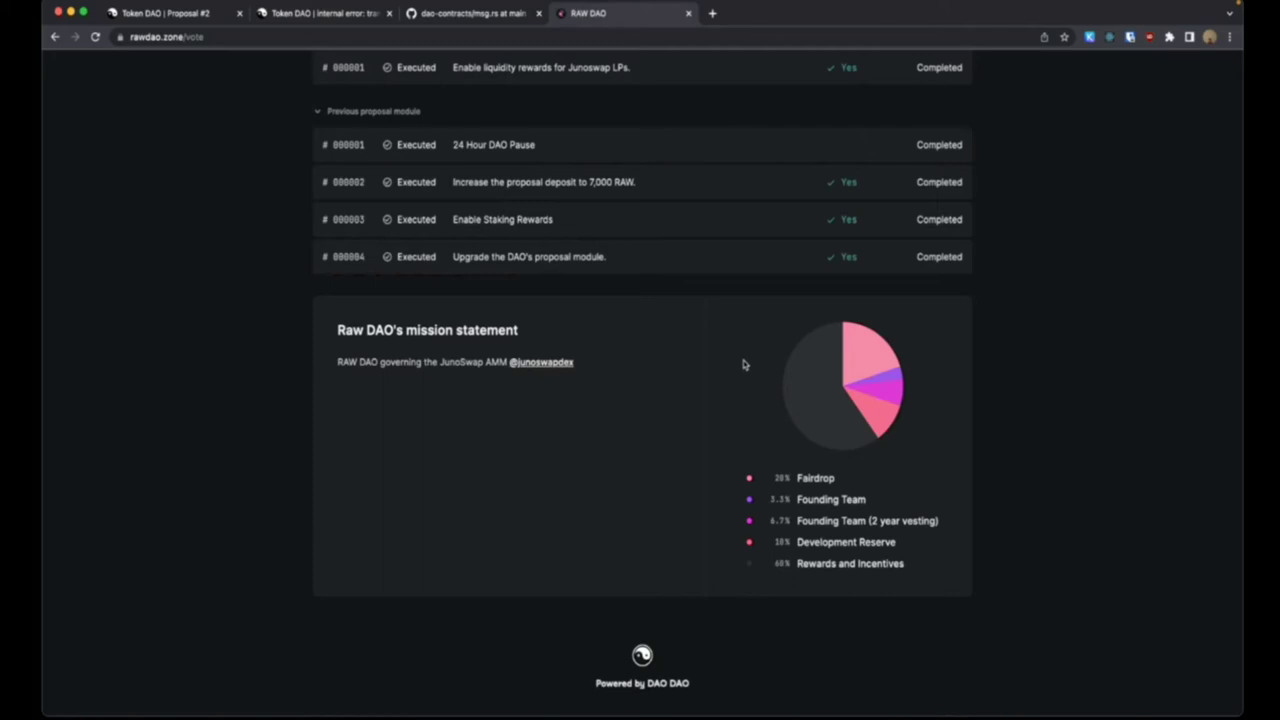
Return to Token DAO's Proposal 2 and open the Token DAO page from it in a separate browser tab.
click(326, 16)
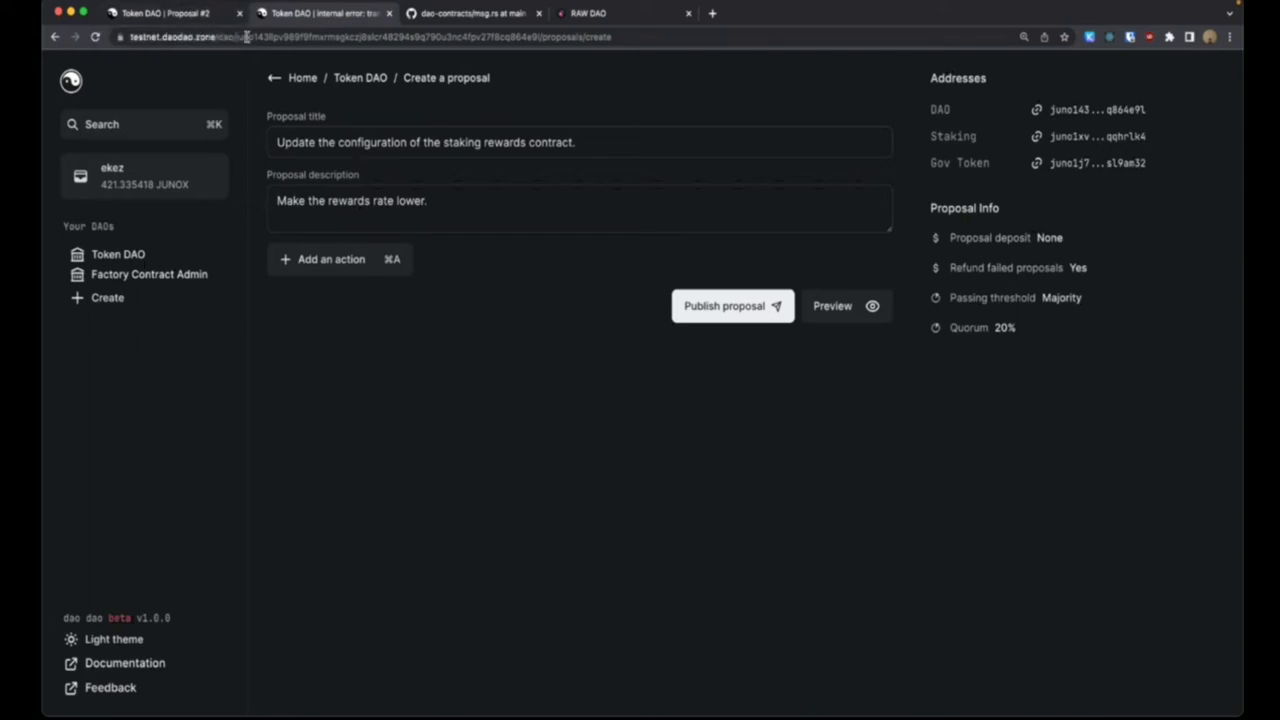
click(189, 13)
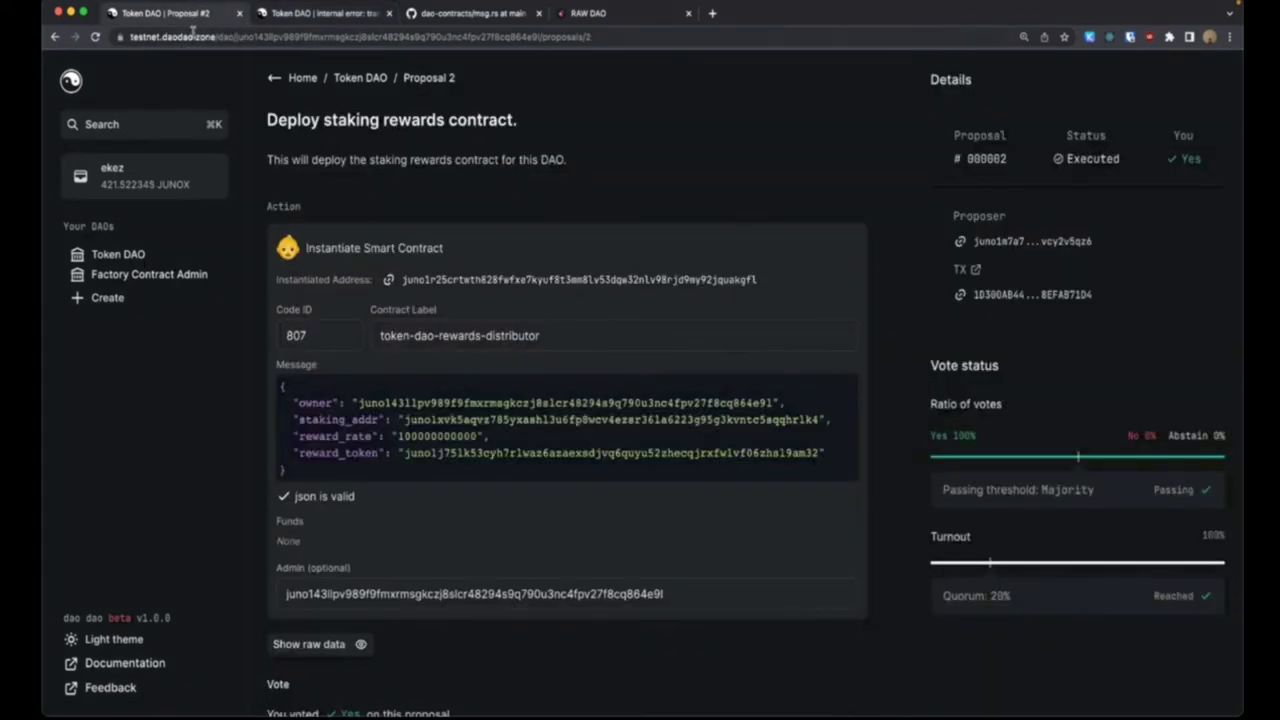
super+click(358, 77)
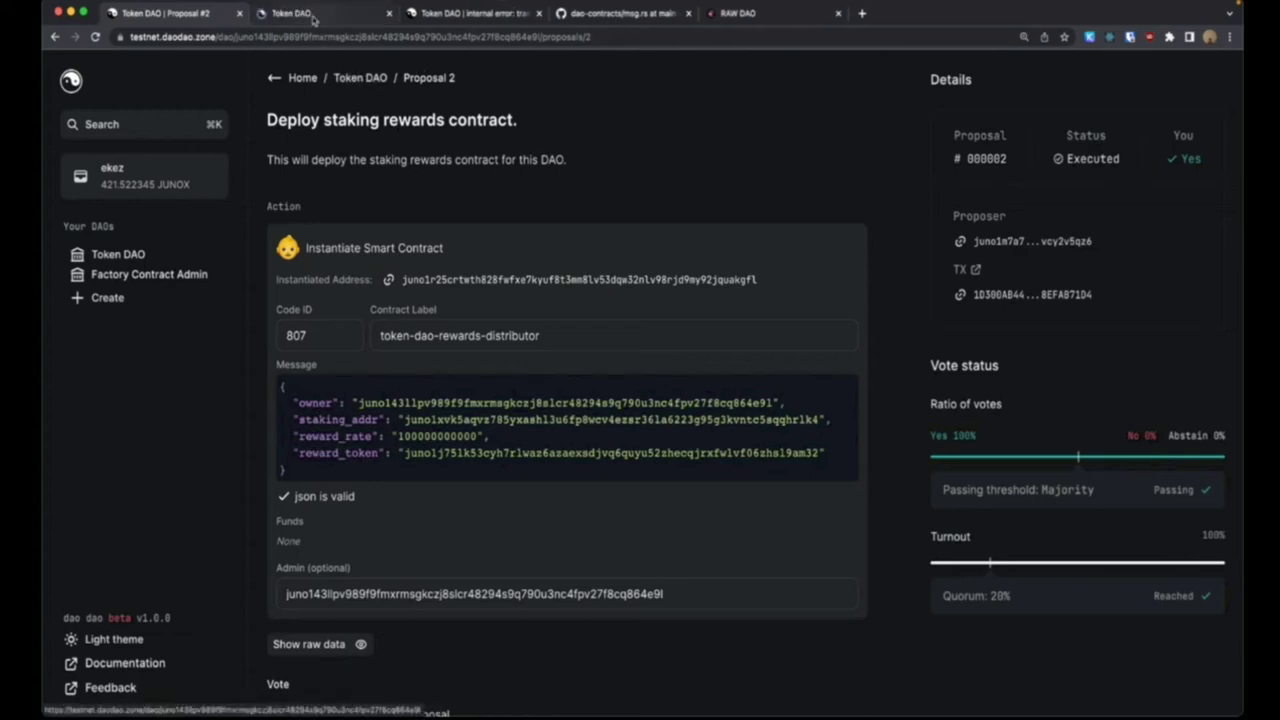
click(313, 14)
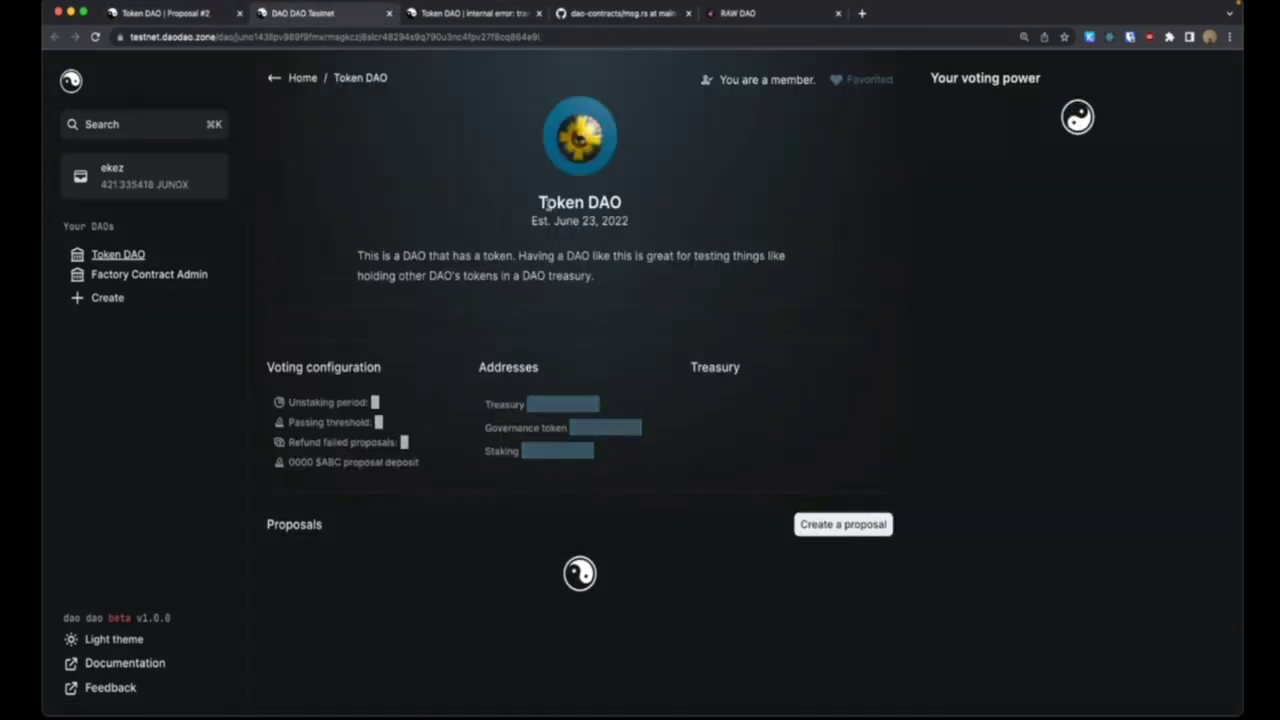
Examine Token DAO's total token supply on its overview page.
scroll(470, 318, down, 1)
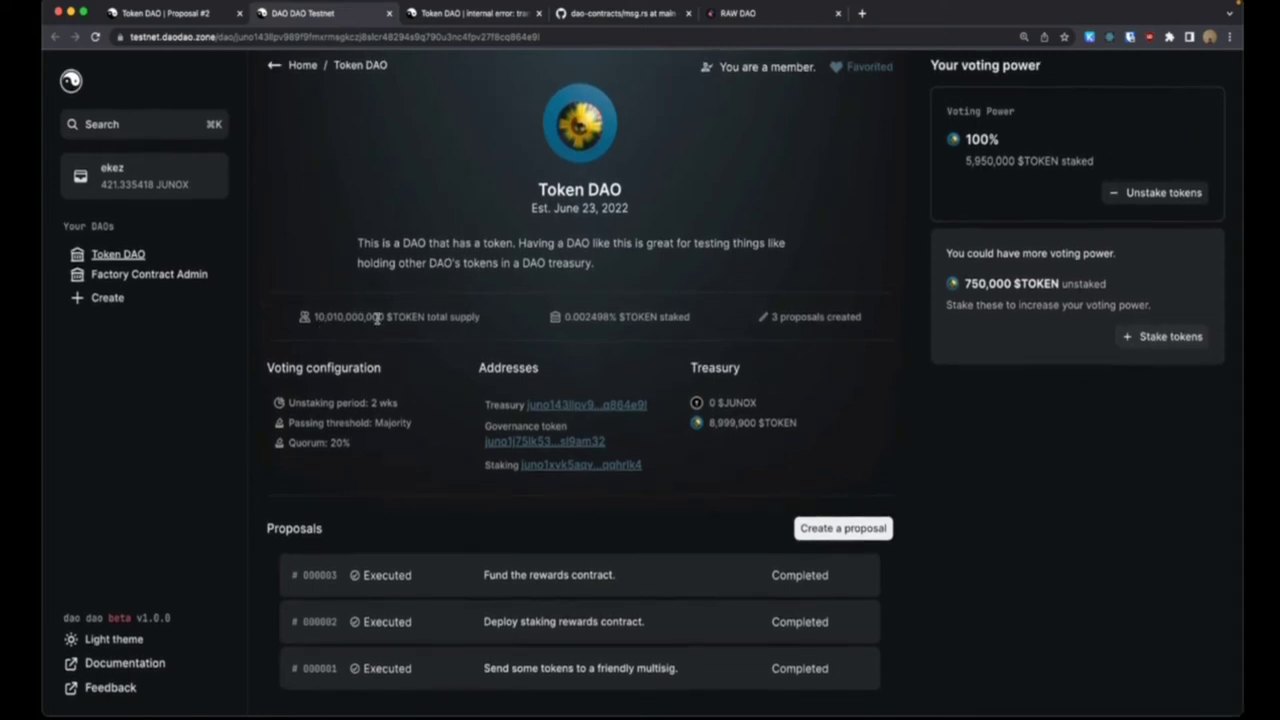
mouse_move(318, 317)
mouse_down()
mouse_move(384, 318)
mouse_move(312, 318)
mouse_up()
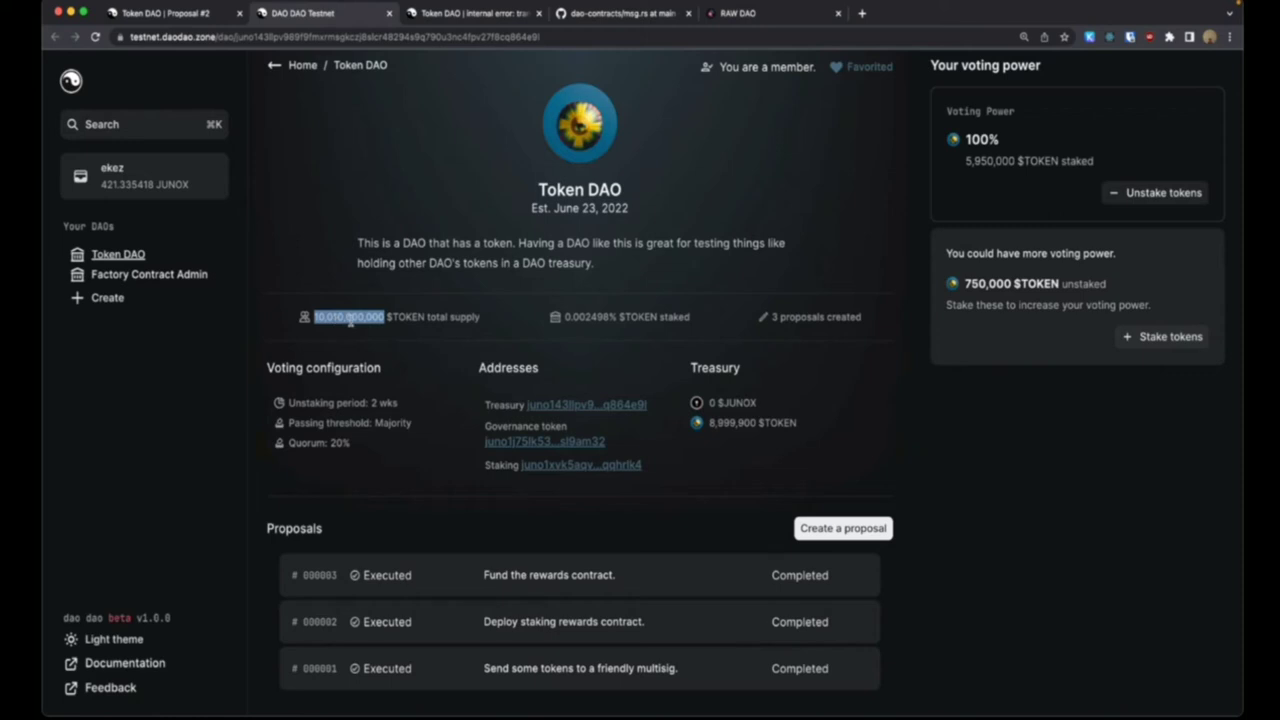
click(350, 319)
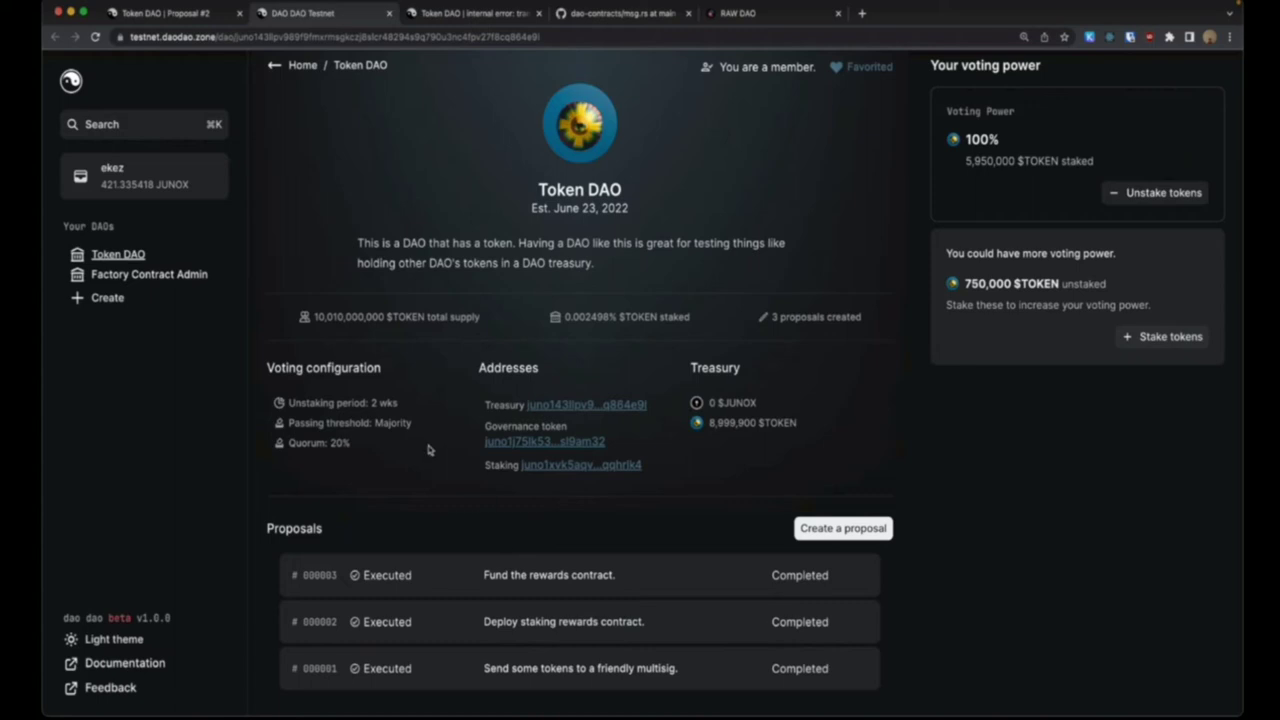
Open the "Fund the rewards contract." proposal from Token DAO's list and inspect its mint action's amount and recipient.
click(467, 588)
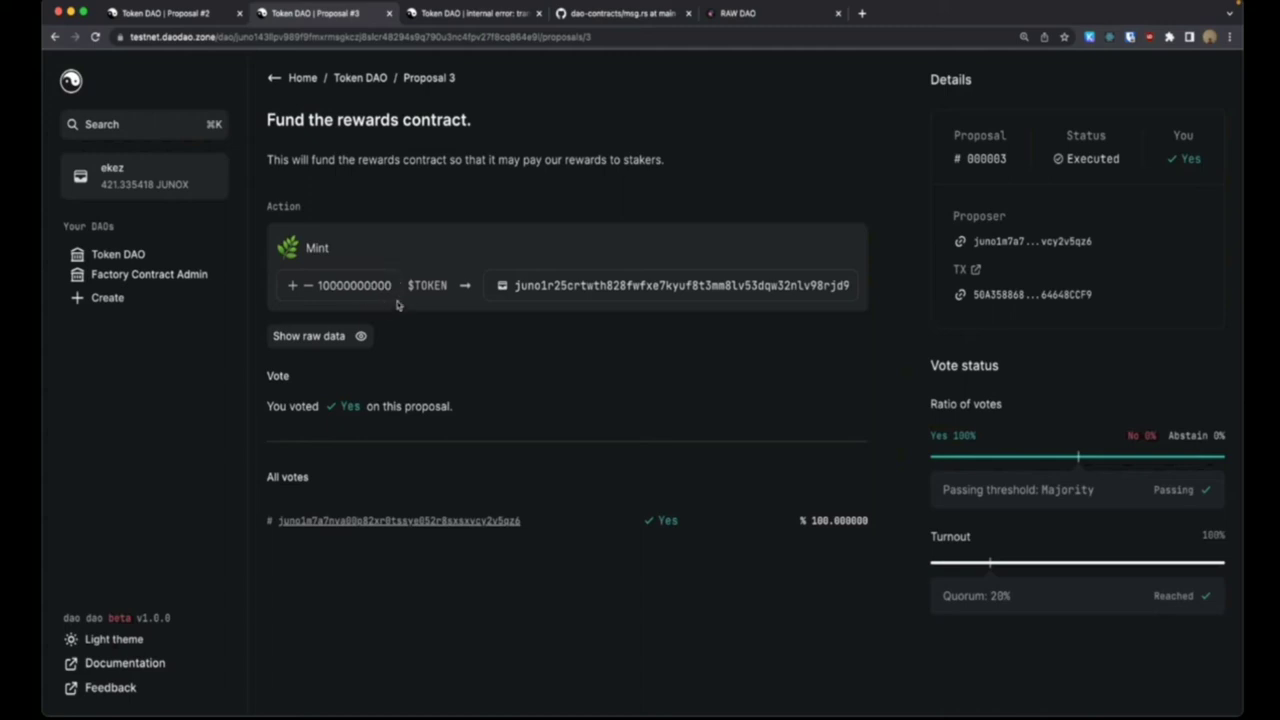
scroll(583, 288, right, 3)
scroll(585, 288, left, 3)
double_click(585, 288)
click(586, 268)
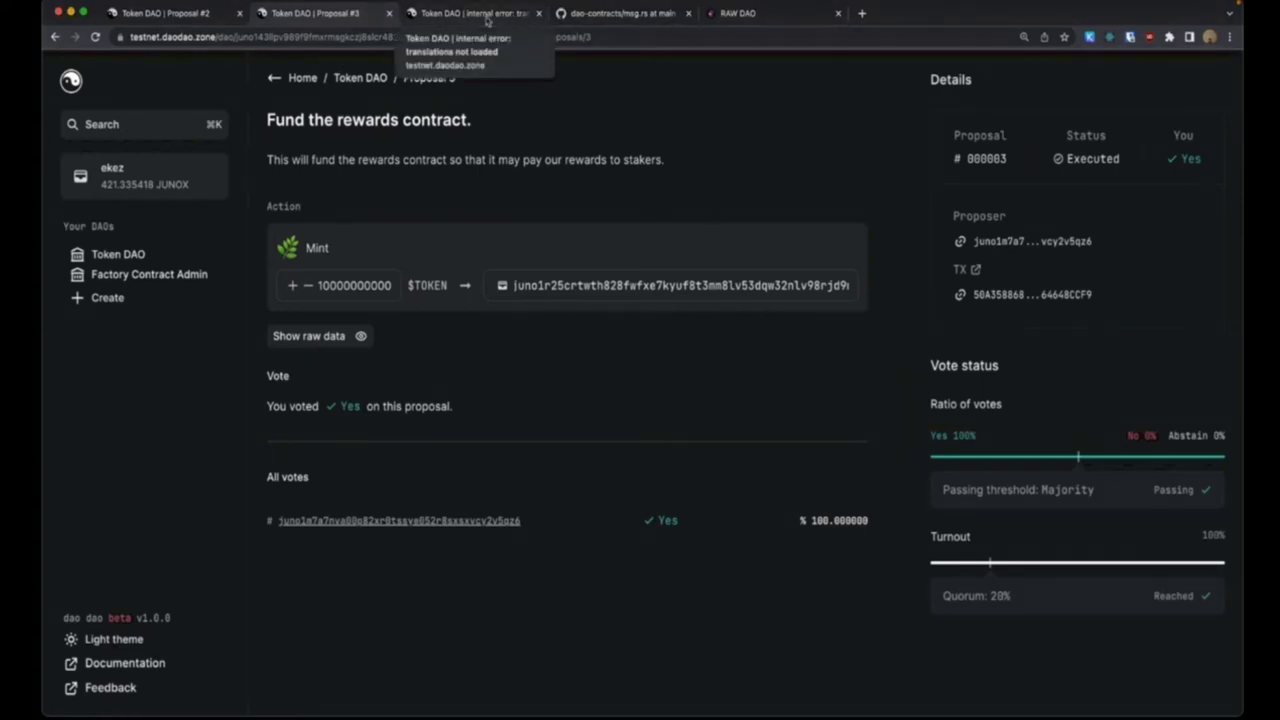
Review the draft configuration proposal, Token DAO's overview page and the instantiate message of Proposal 2 across the open browser tabs.
click(487, 18)
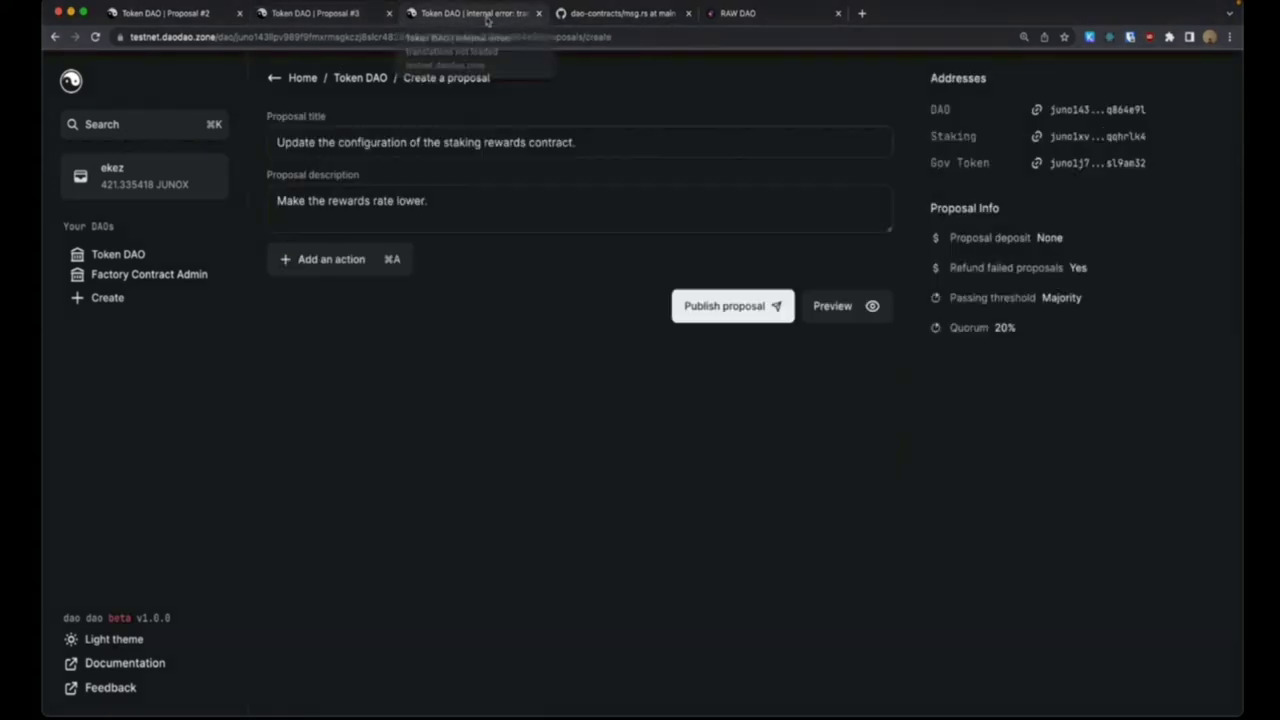
click(303, 16)
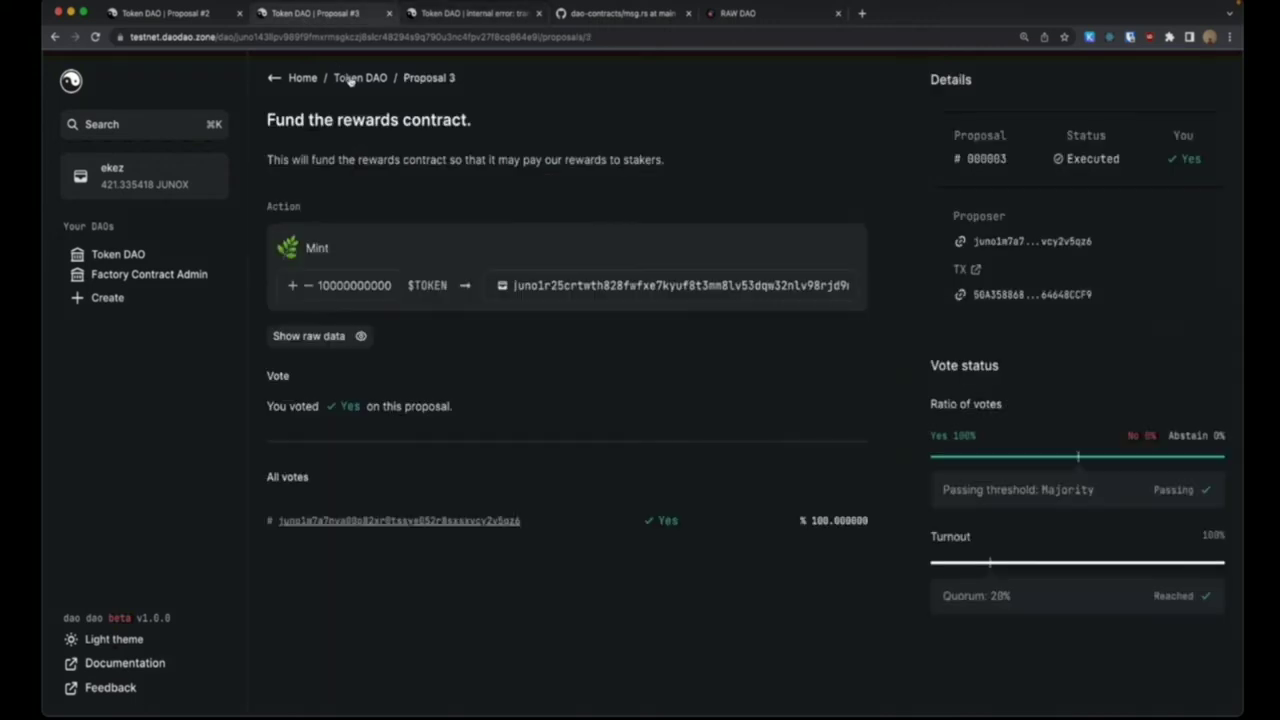
click(350, 78)
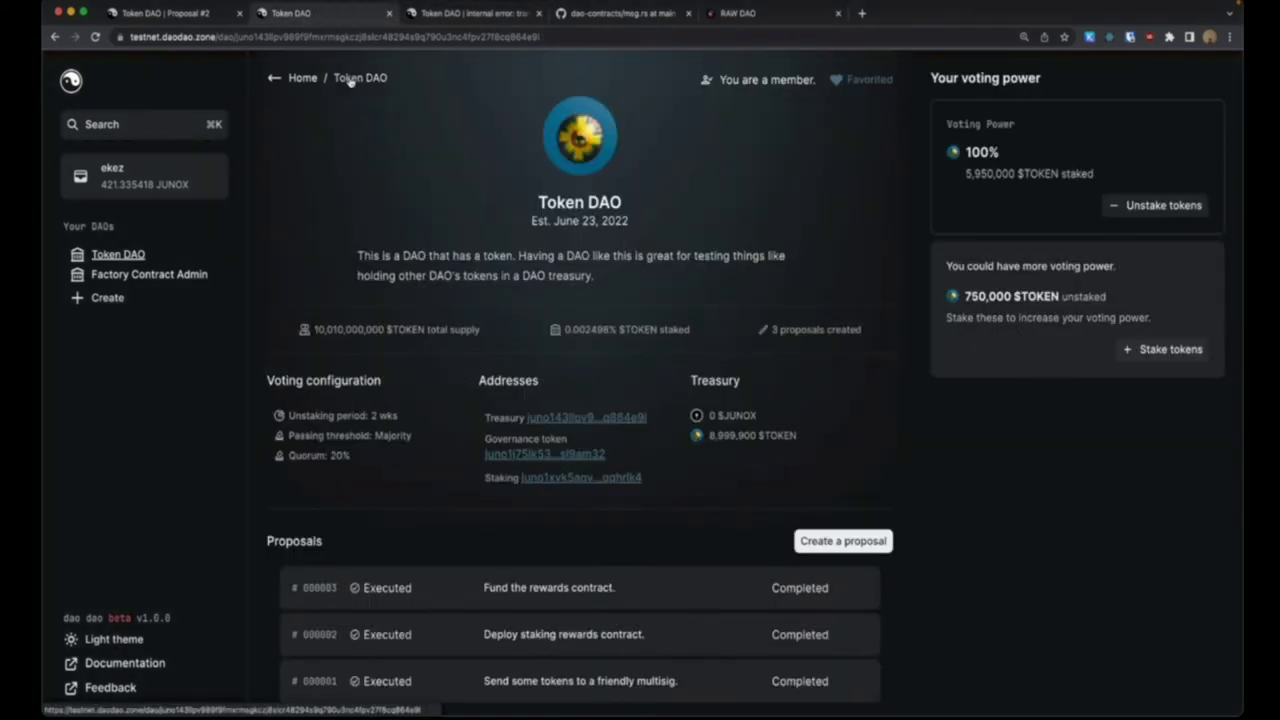
click(450, 22)
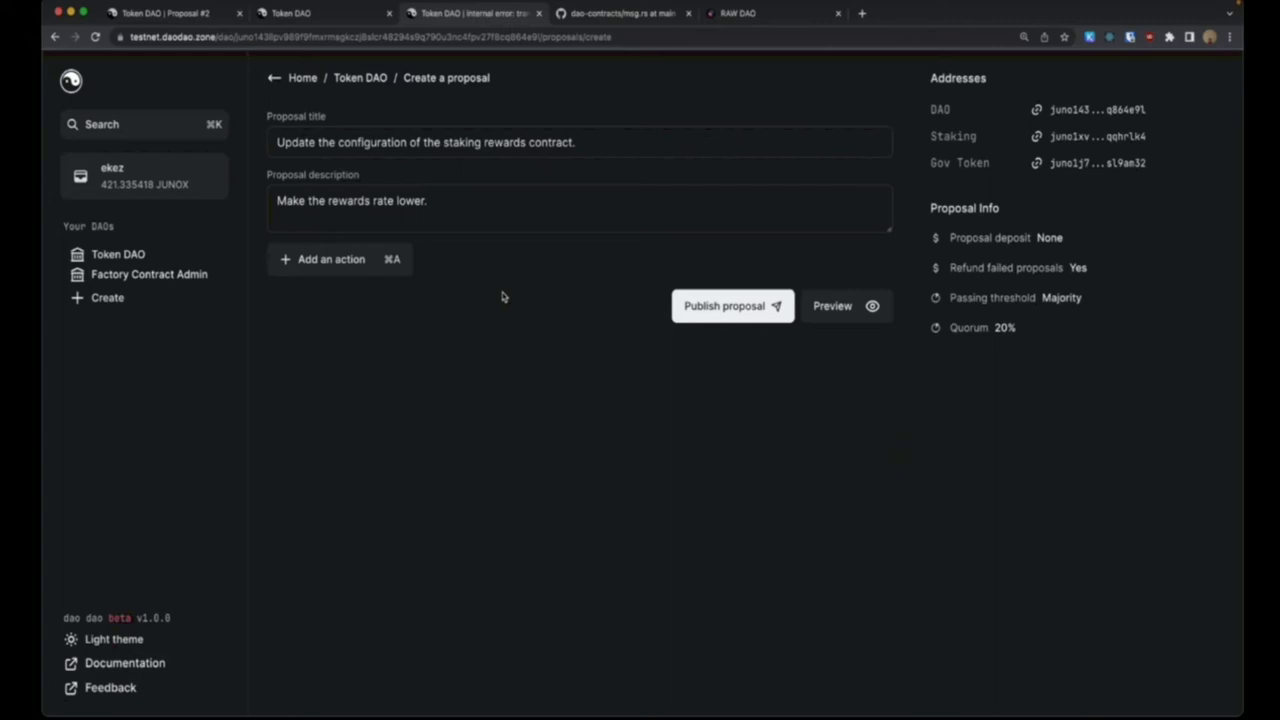
click(290, 13)
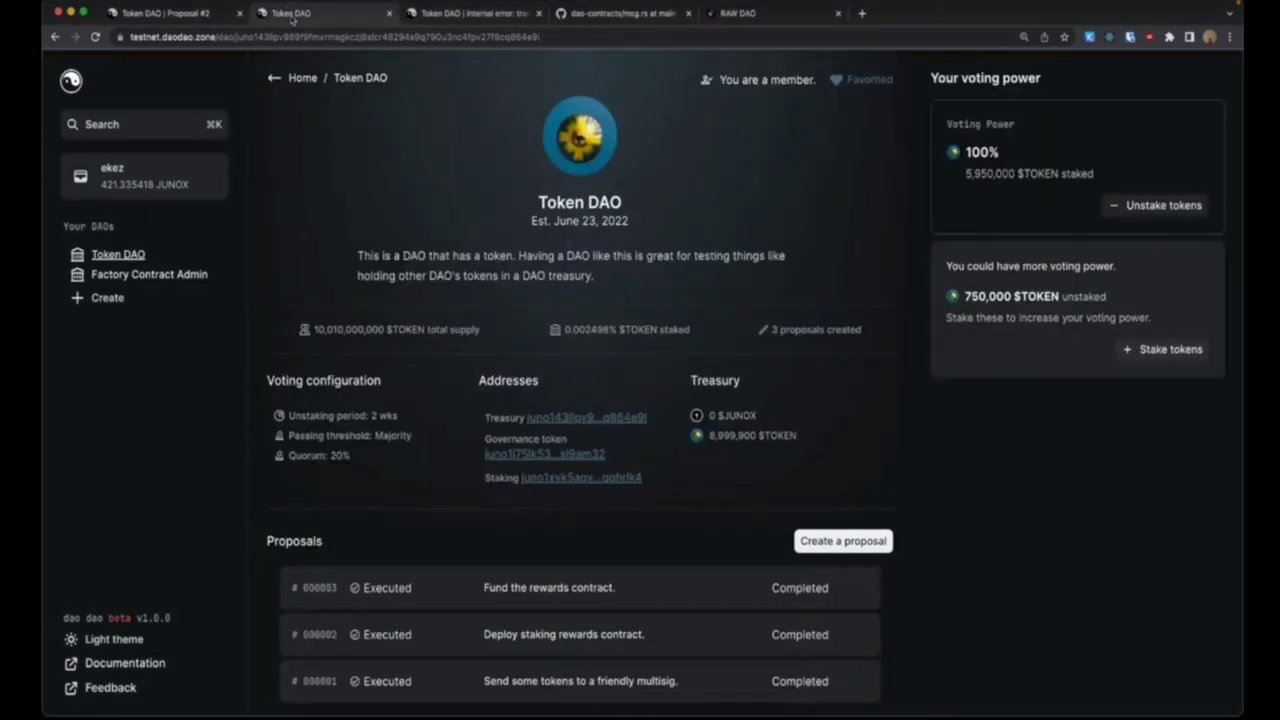
click(130, 16)
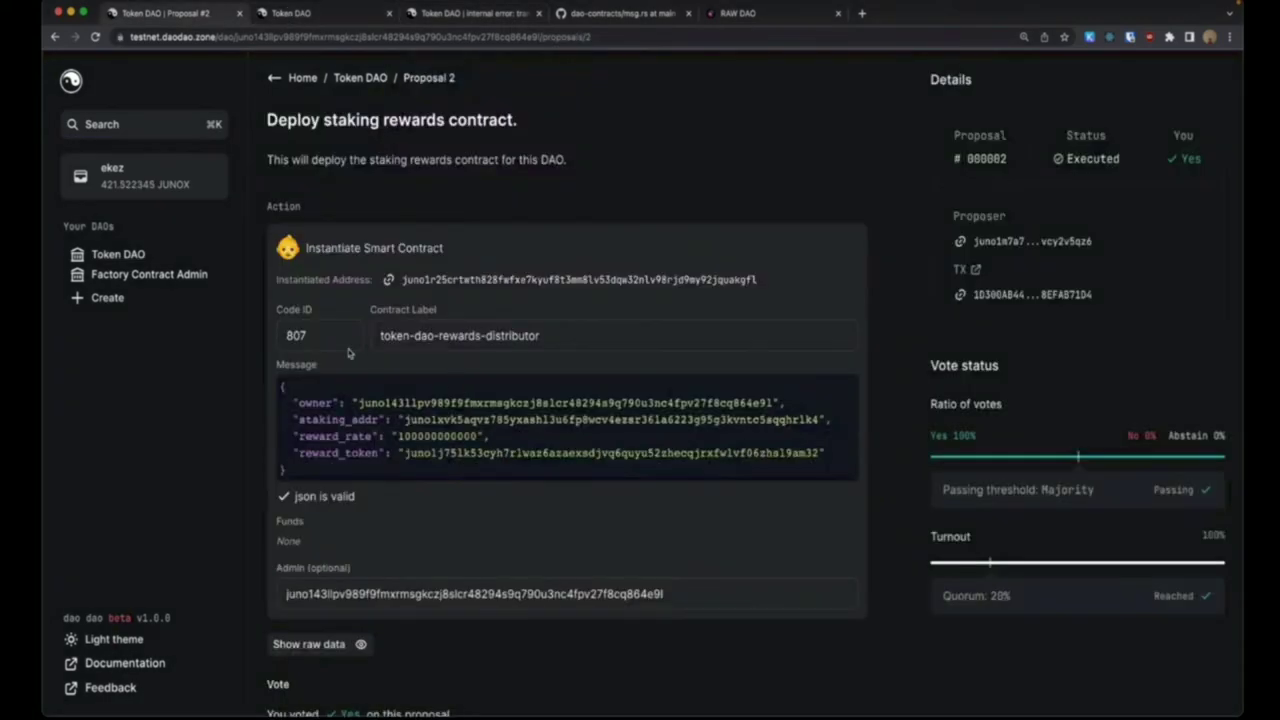
click(297, 15)
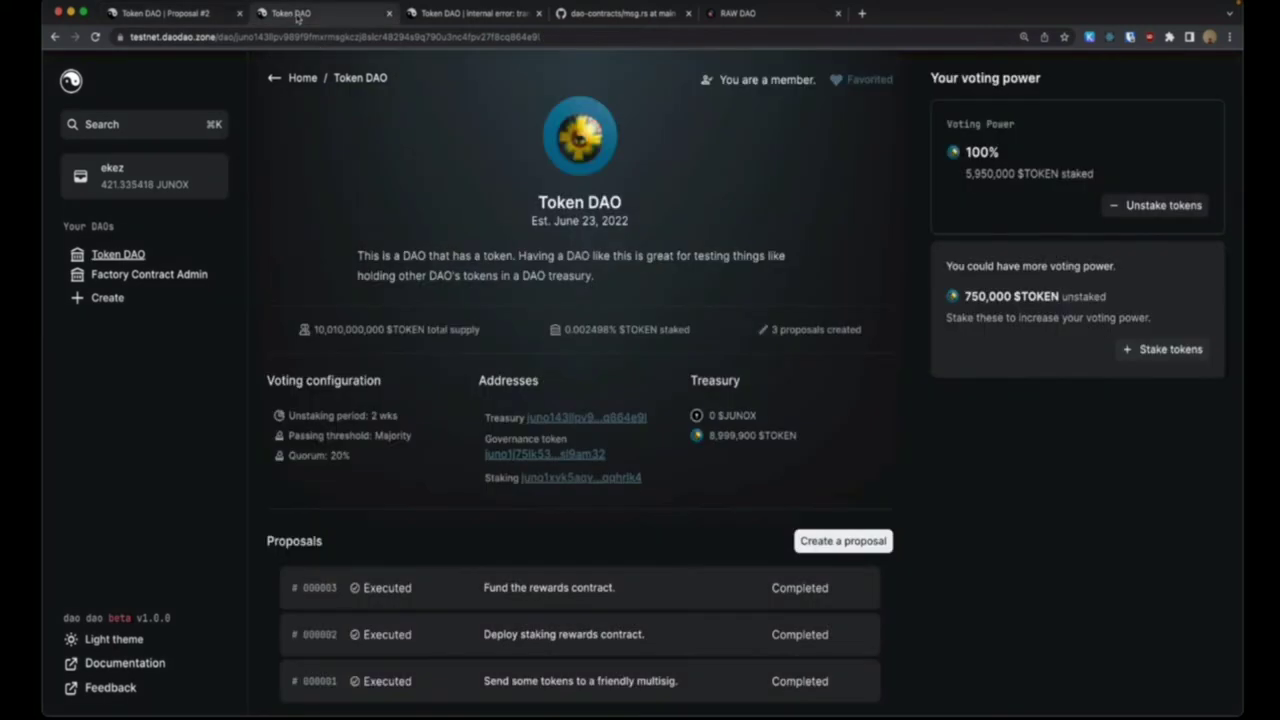
scroll(543, 606, down, 1)
click(528, 574)
key(super+space)
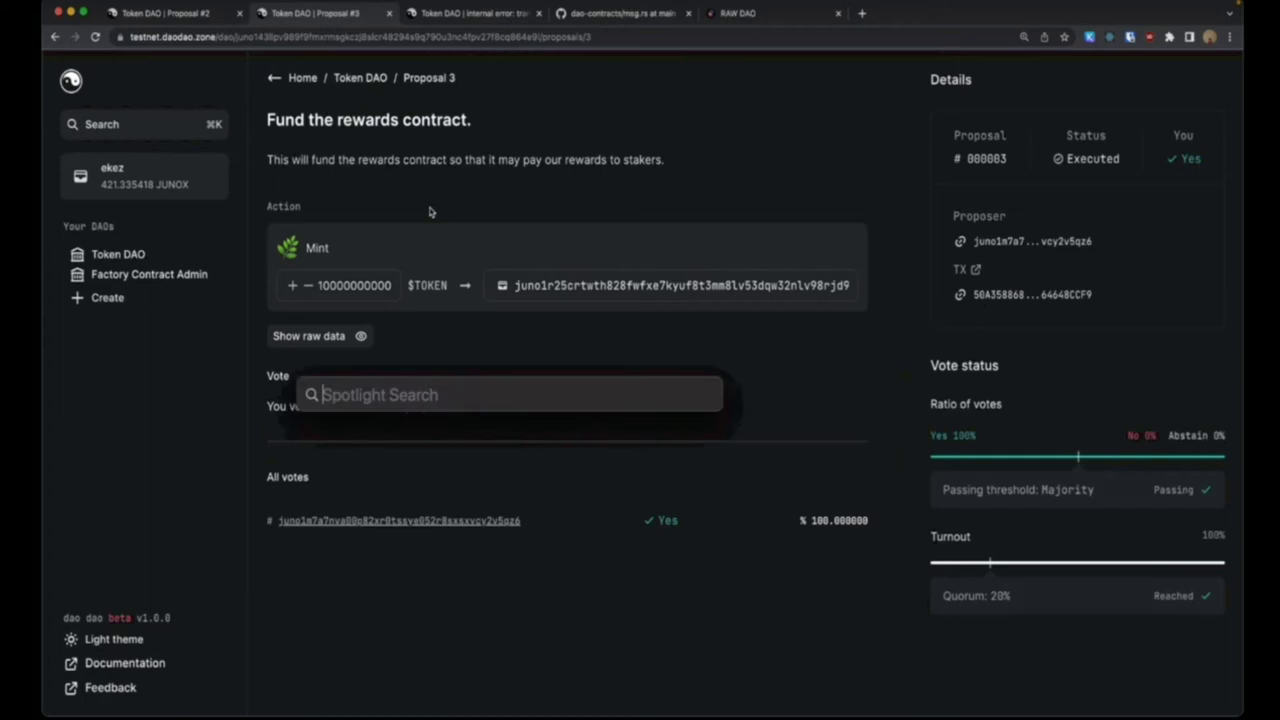
text(0.1)
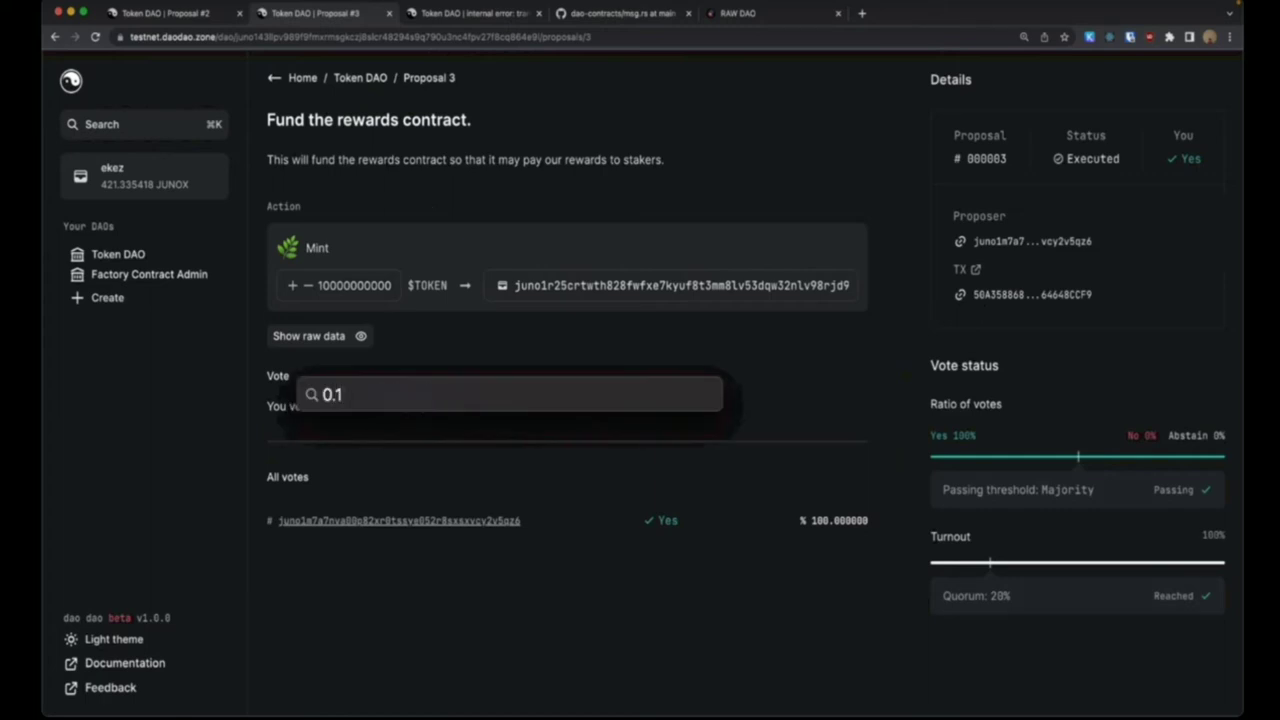
text(*1000000000)
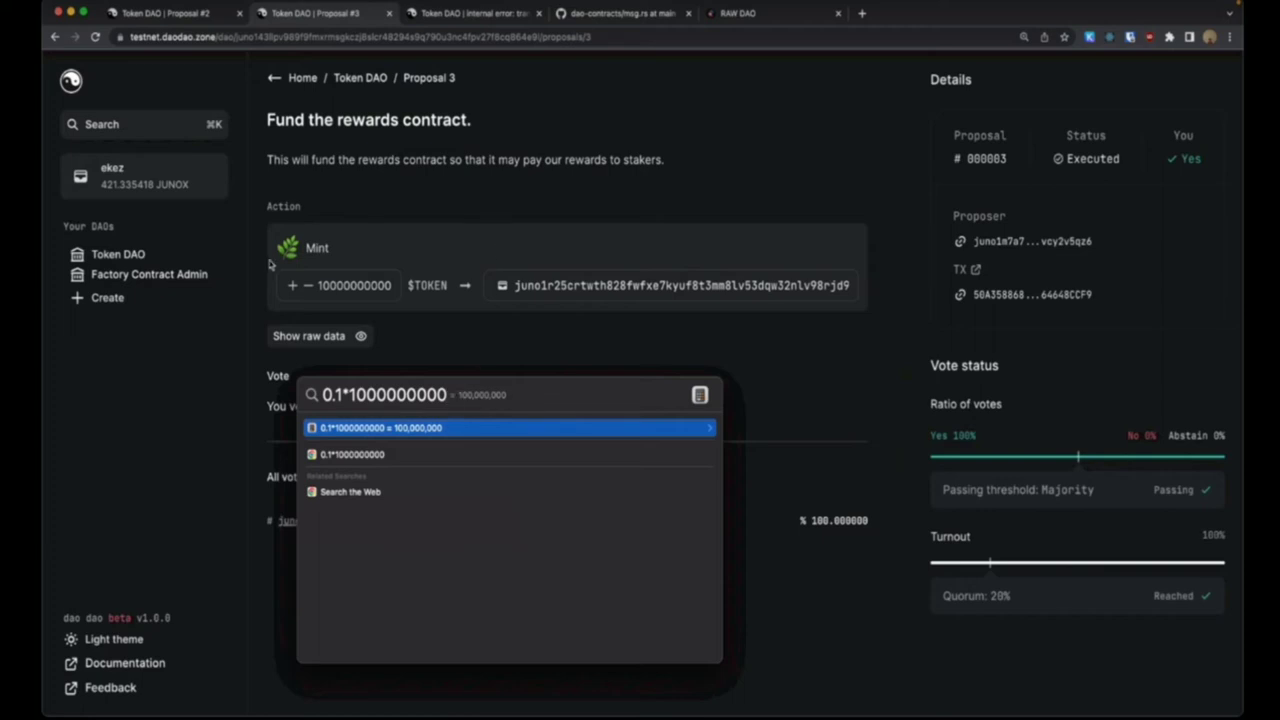
key(Escape)
Examine Proposal 3's minted token amount, title and full recipient address.
drag(344, 287, 364, 287)
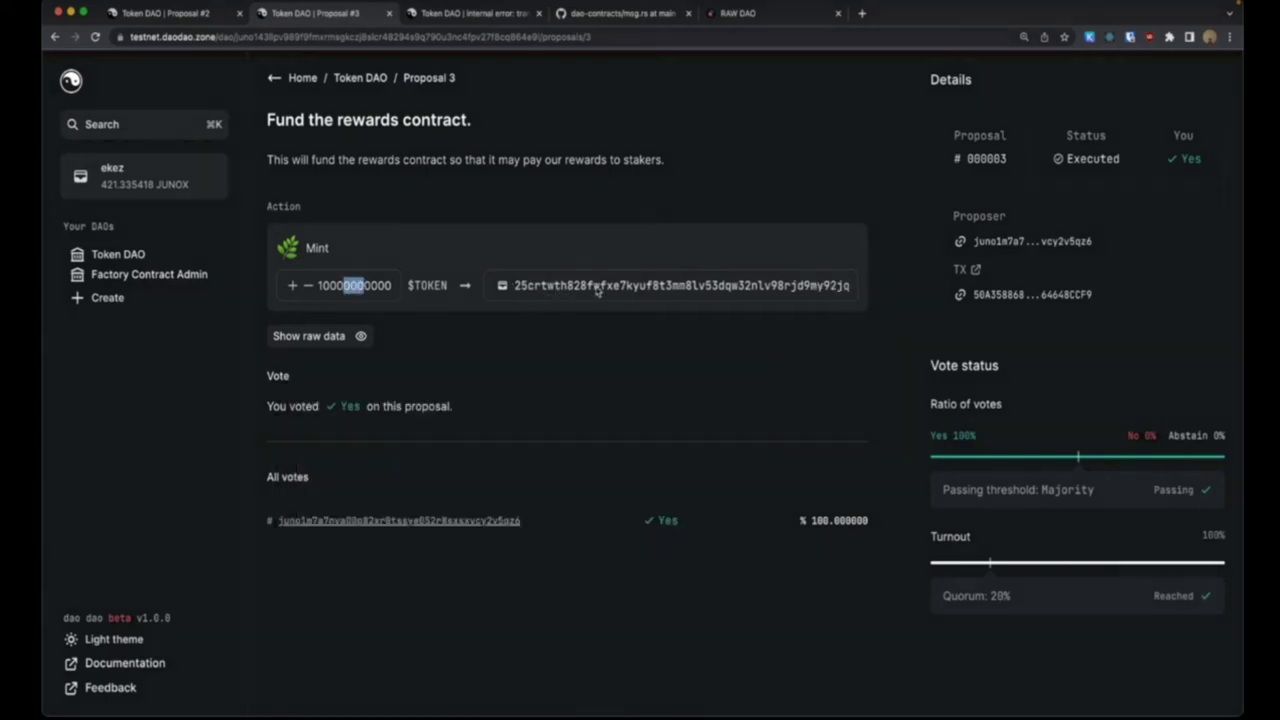
click(517, 258)
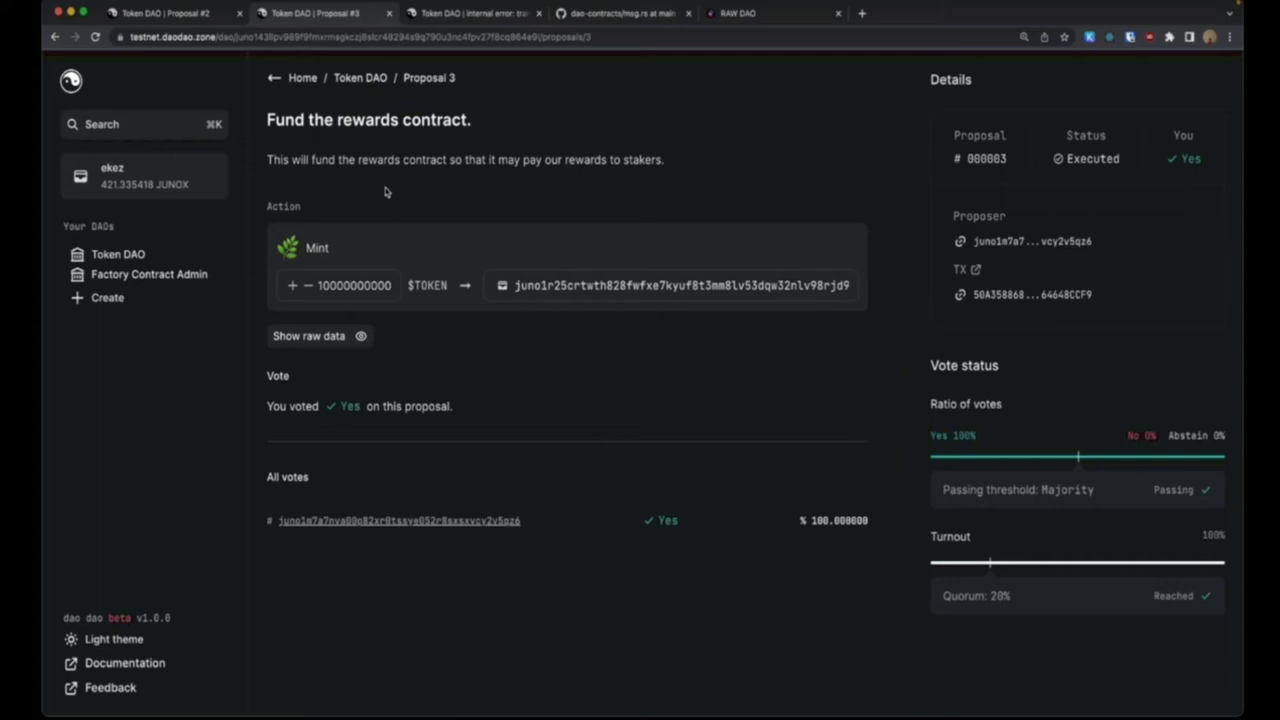
double_click(304, 119)
drag(304, 119, 484, 126)
click(486, 128)
scroll(651, 290, right, 3)
scroll(651, 290, left, 3)
Check the voice call participants in Discord, and return to Token DAO's overview page in Chrome.
click(784, 692)
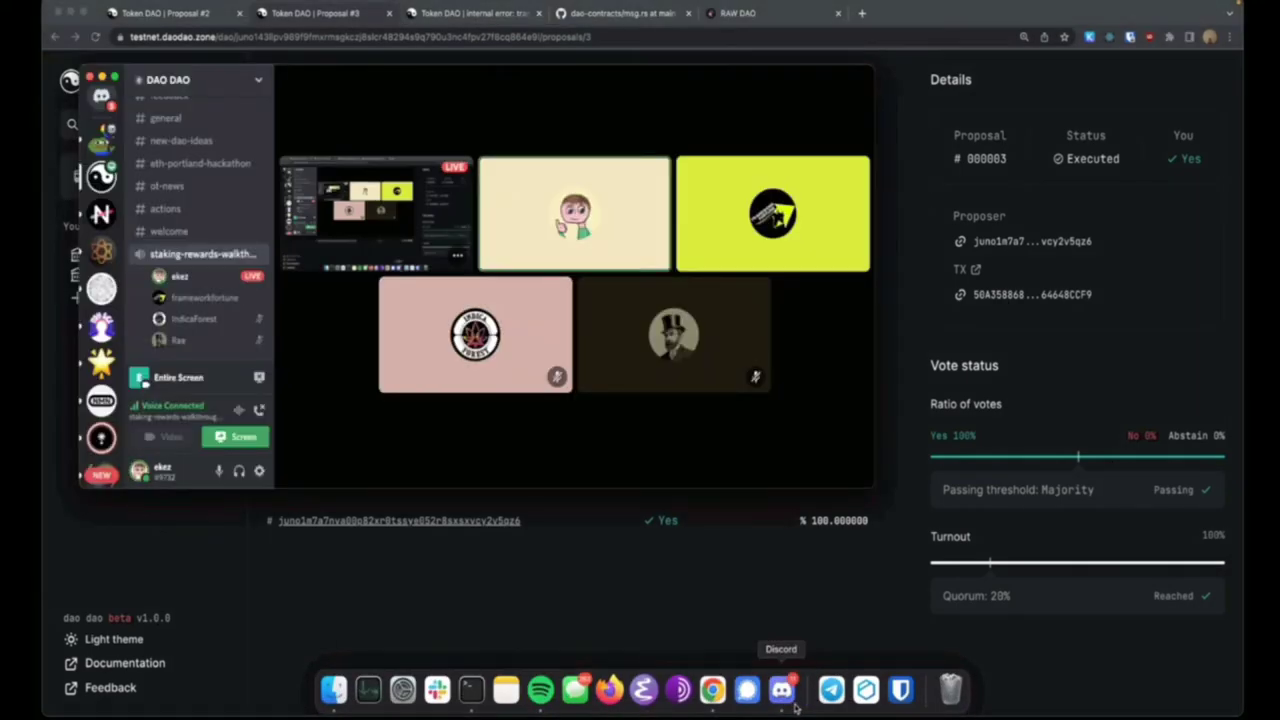
click(902, 265)
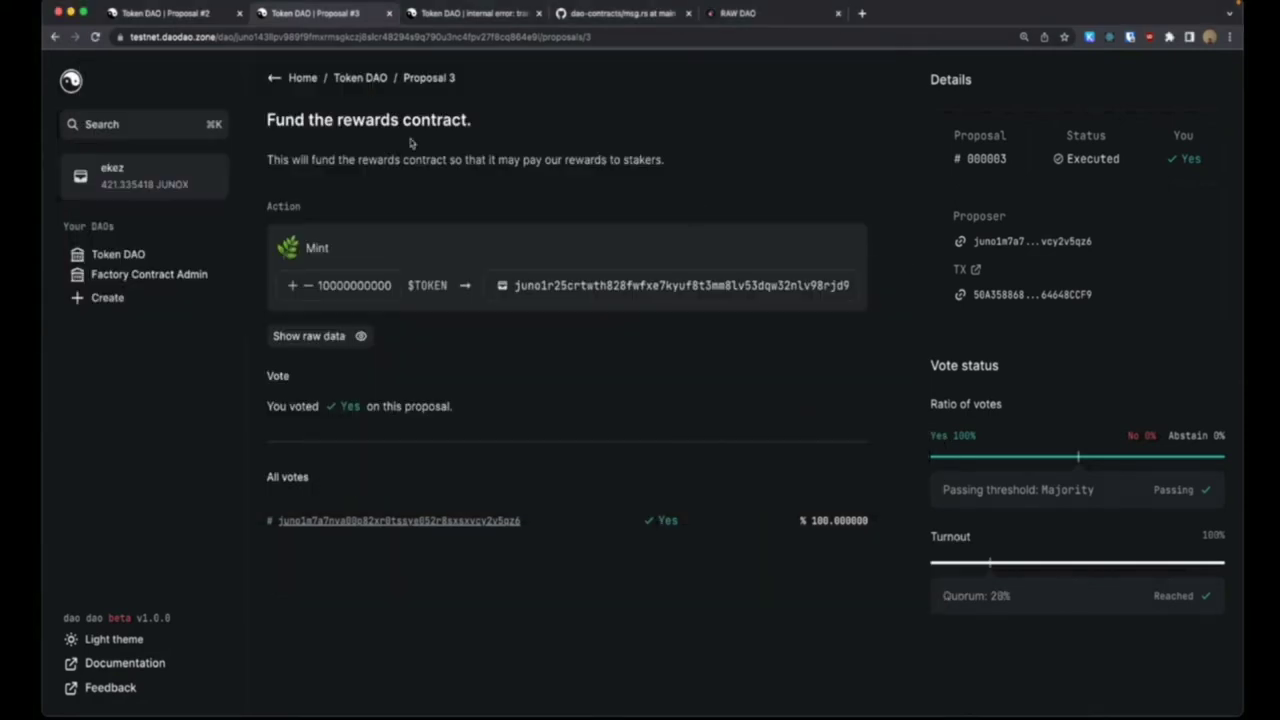
click(371, 78)
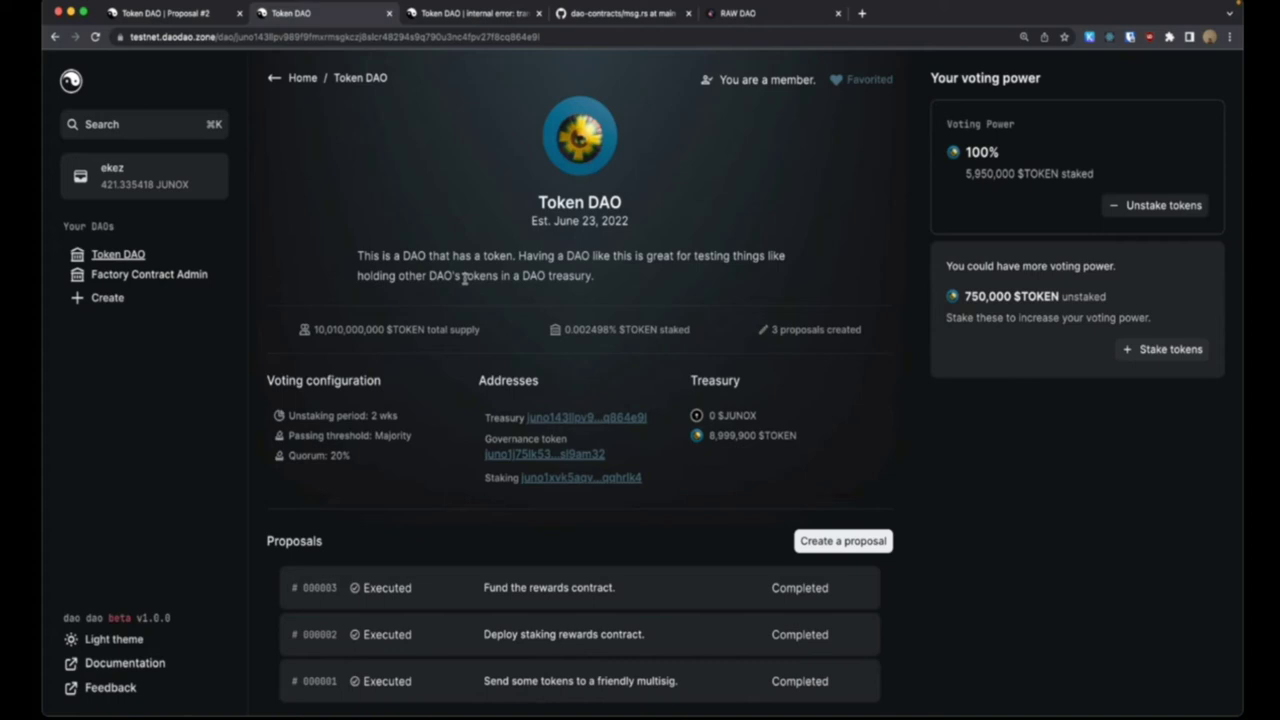
Leave the reward distributor's msg.rs page on GitHub and open the cw20-base contract folder of CosmWasm/cw-plus.
click(622, 13)
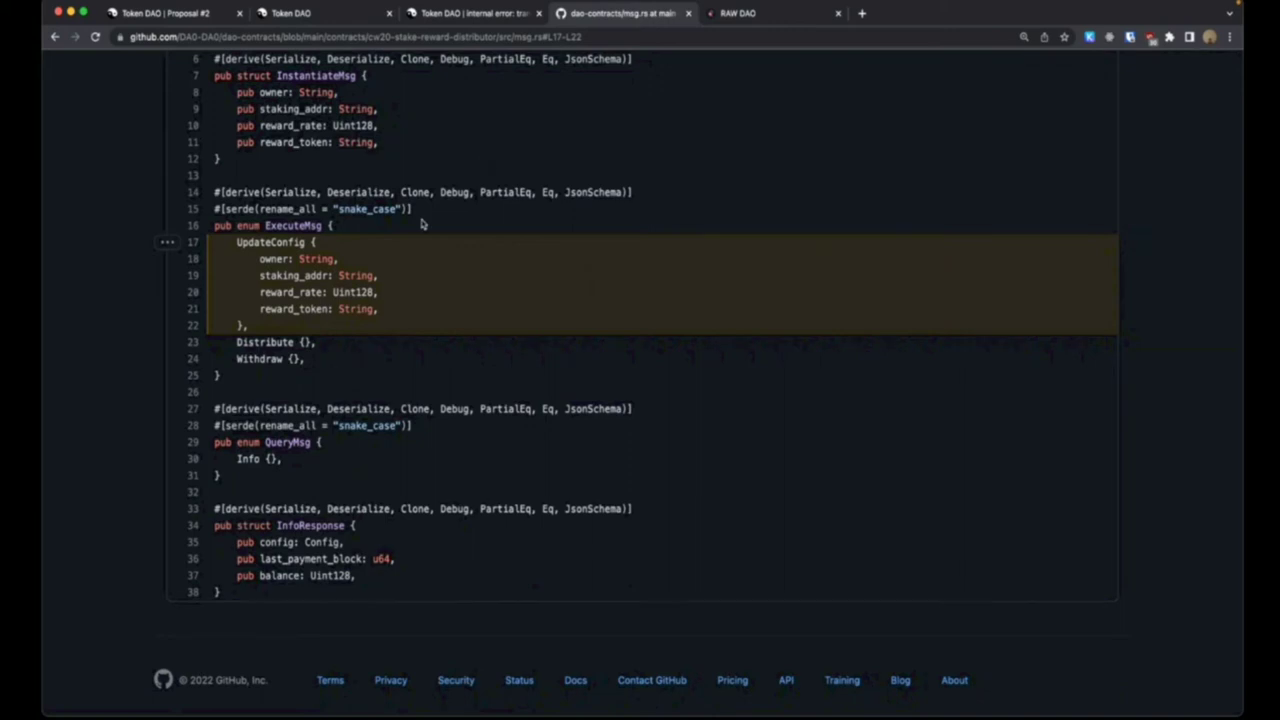
scroll(421, 224, up, 3)
scroll(421, 224, up, 5)
click(720, 36)
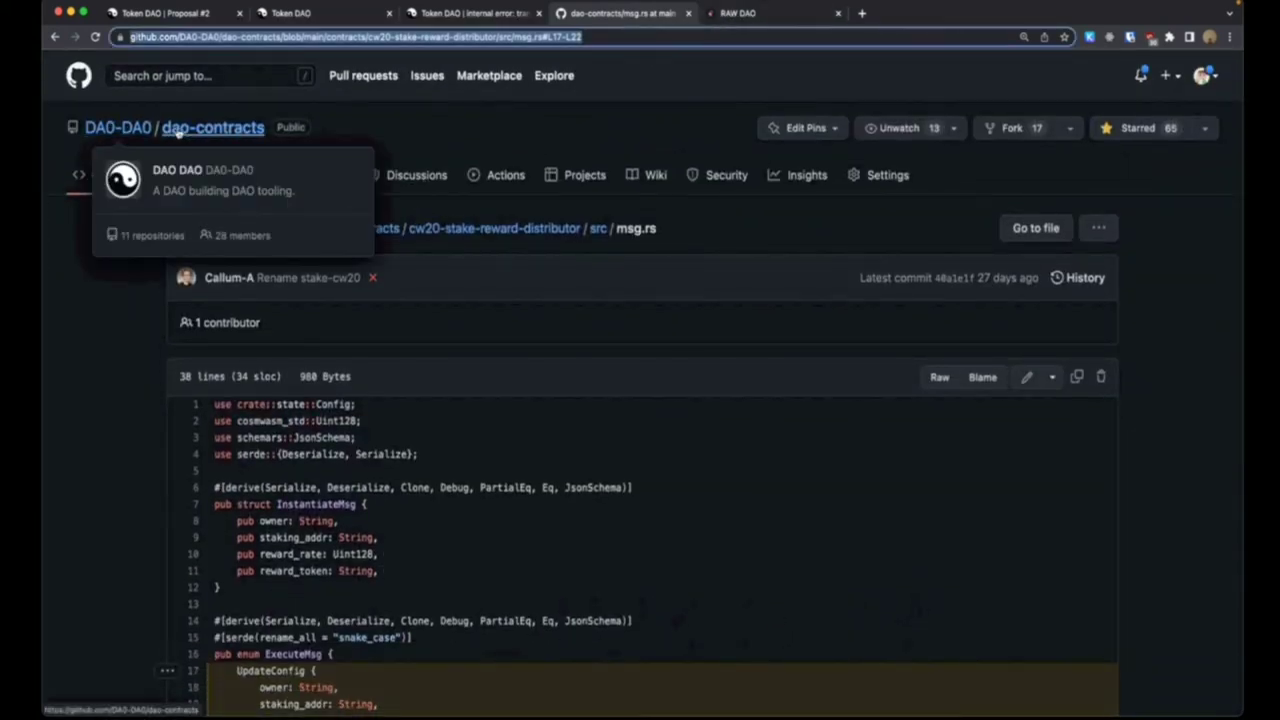
text(cw-pl)
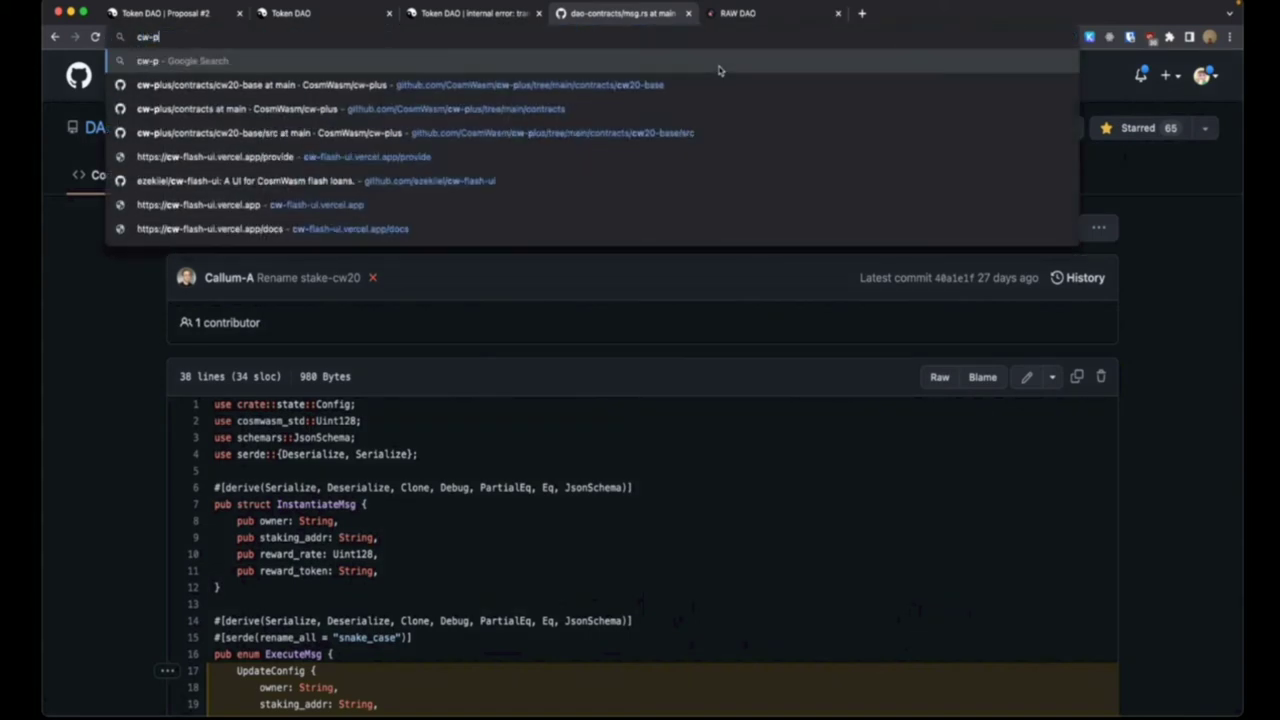
key(Down)
key(Down)
key(Down)
key(Down)
key(Down)
key(Return)
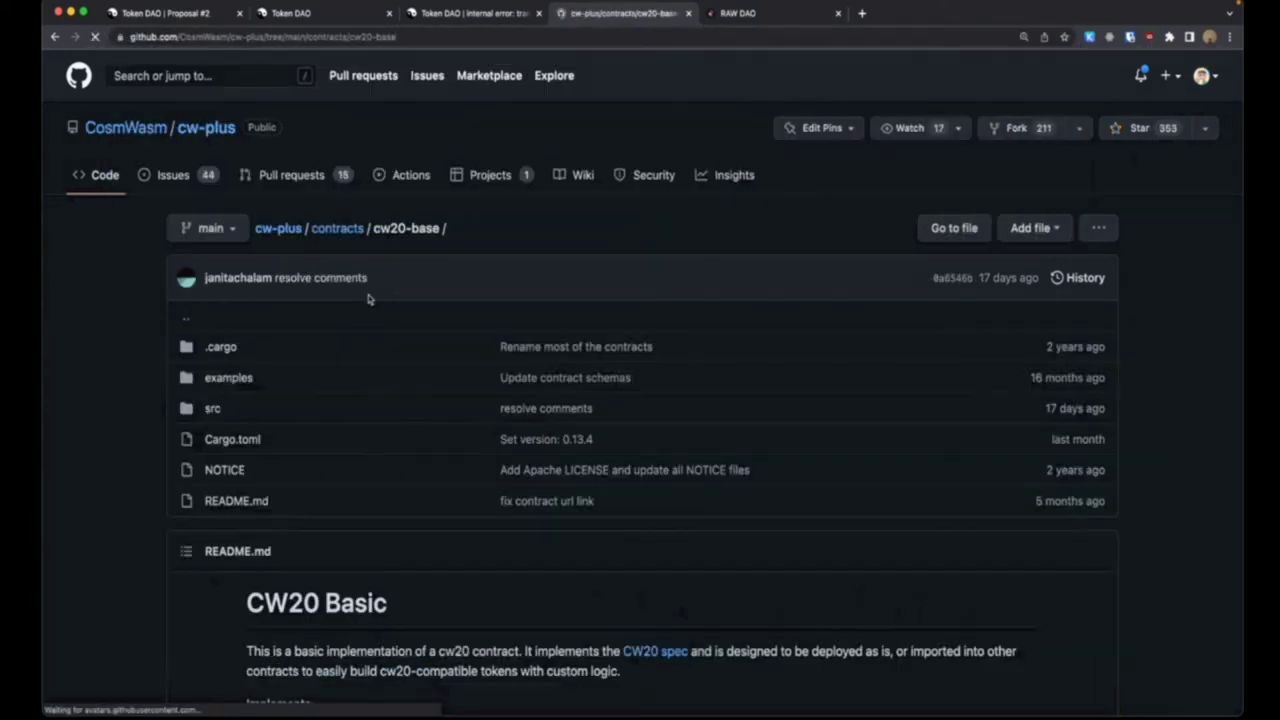
Open msg.rs in the src folder of cw20-base and look through its message definitions.
click(210, 409)
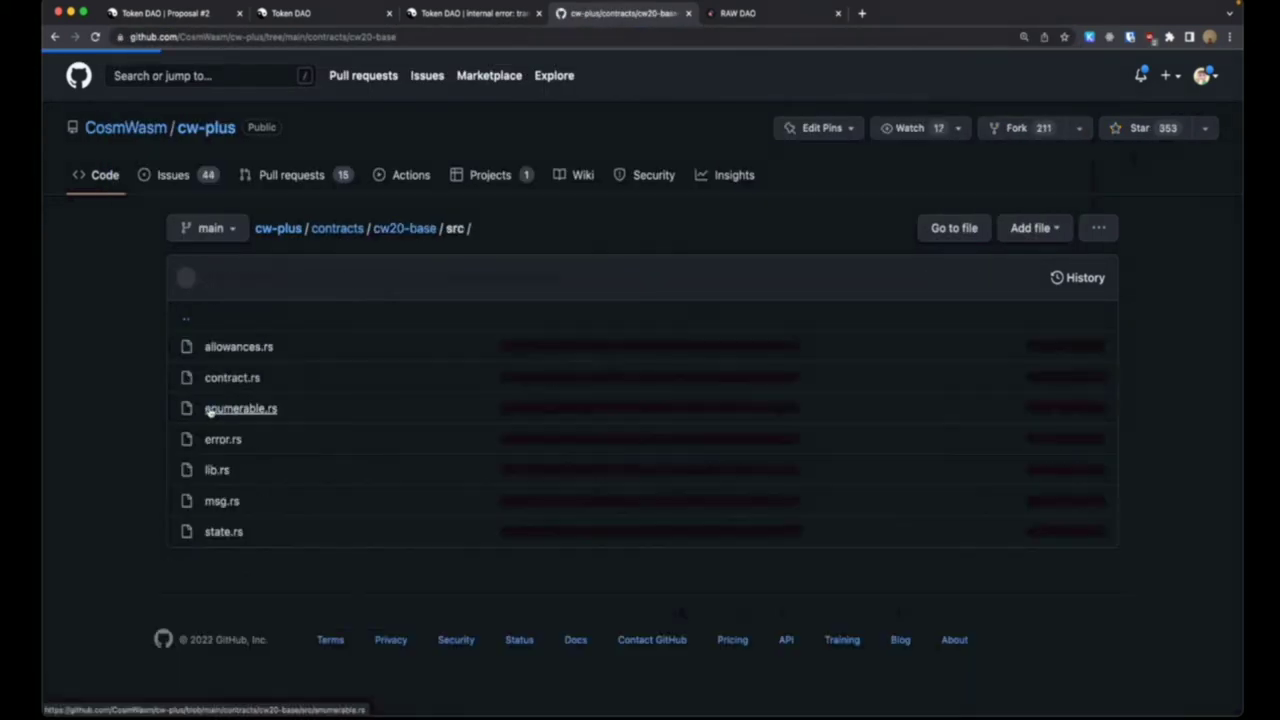
click(234, 504)
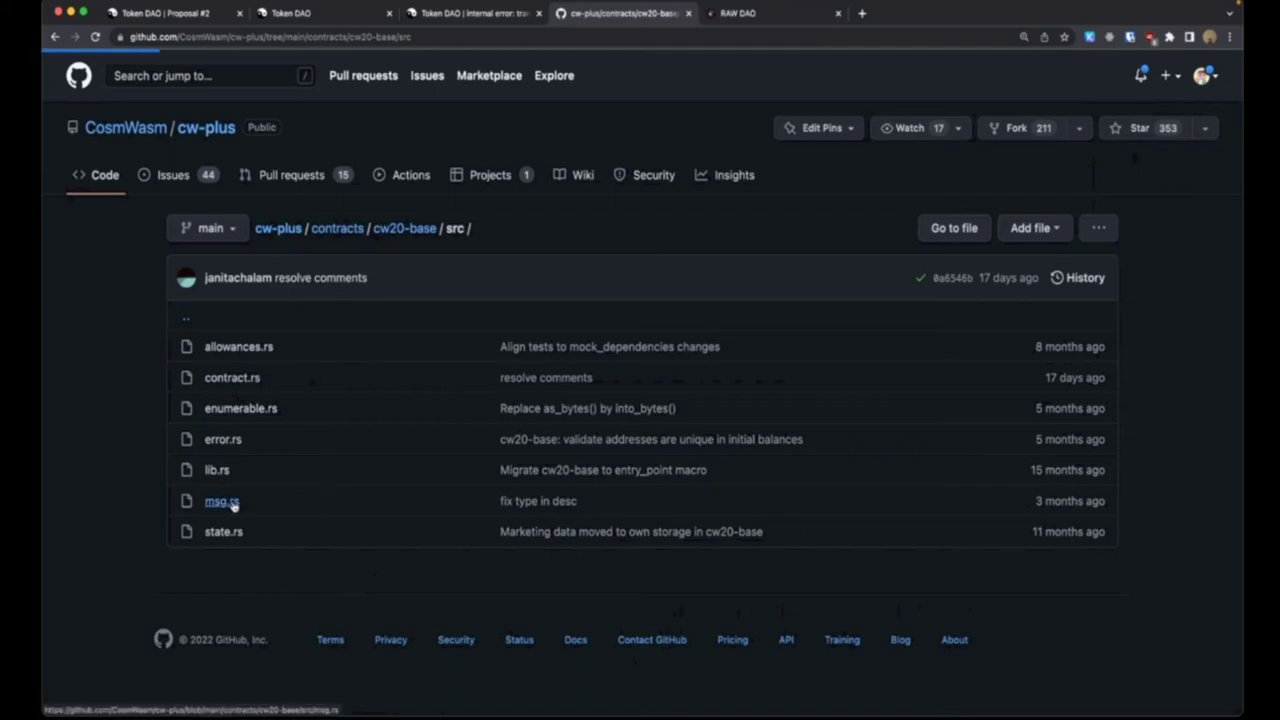
scroll(566, 451, down, 3)
scroll(576, 461, down, 5)
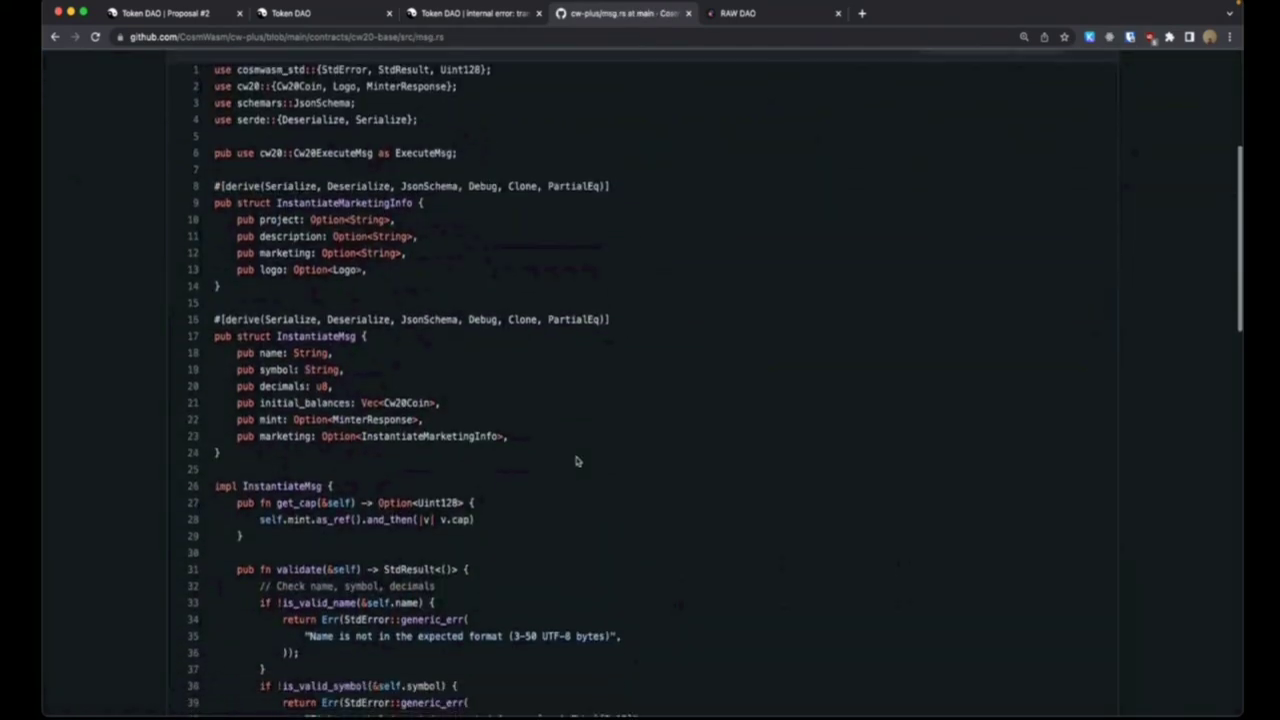
scroll(576, 461, down, 10)
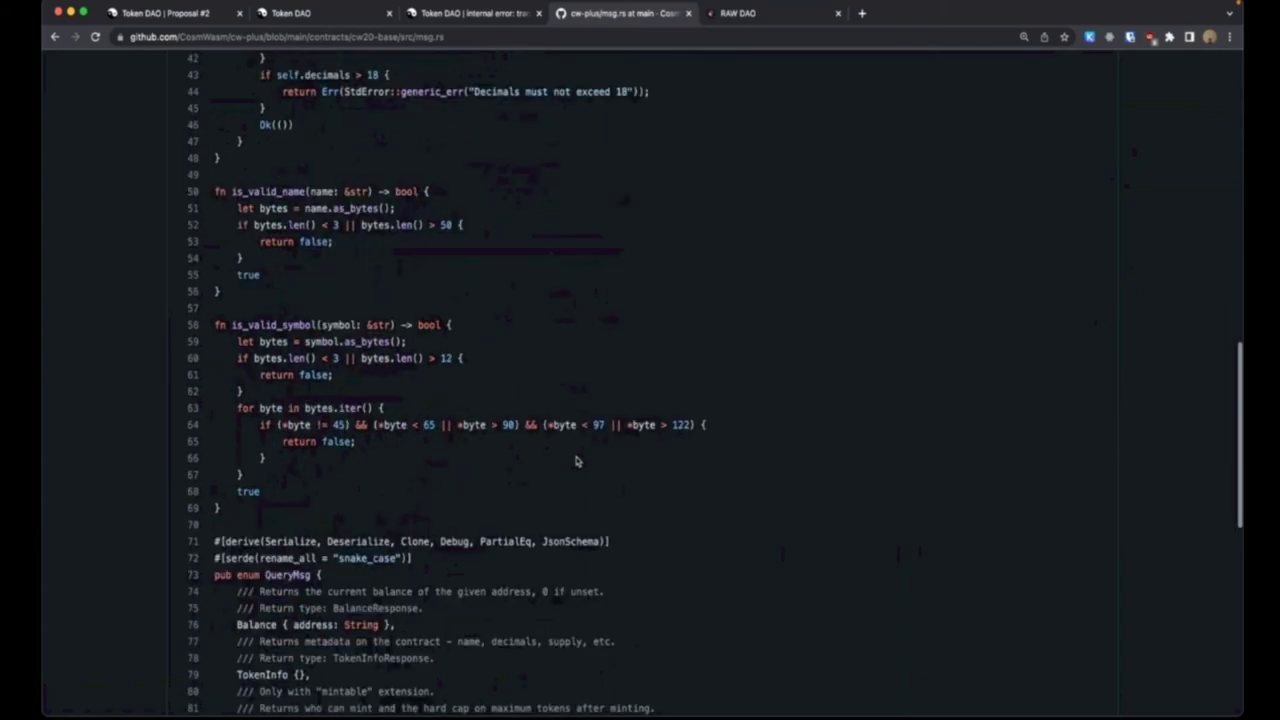
scroll(576, 461, down, 2)
scroll(576, 461, up, 15)
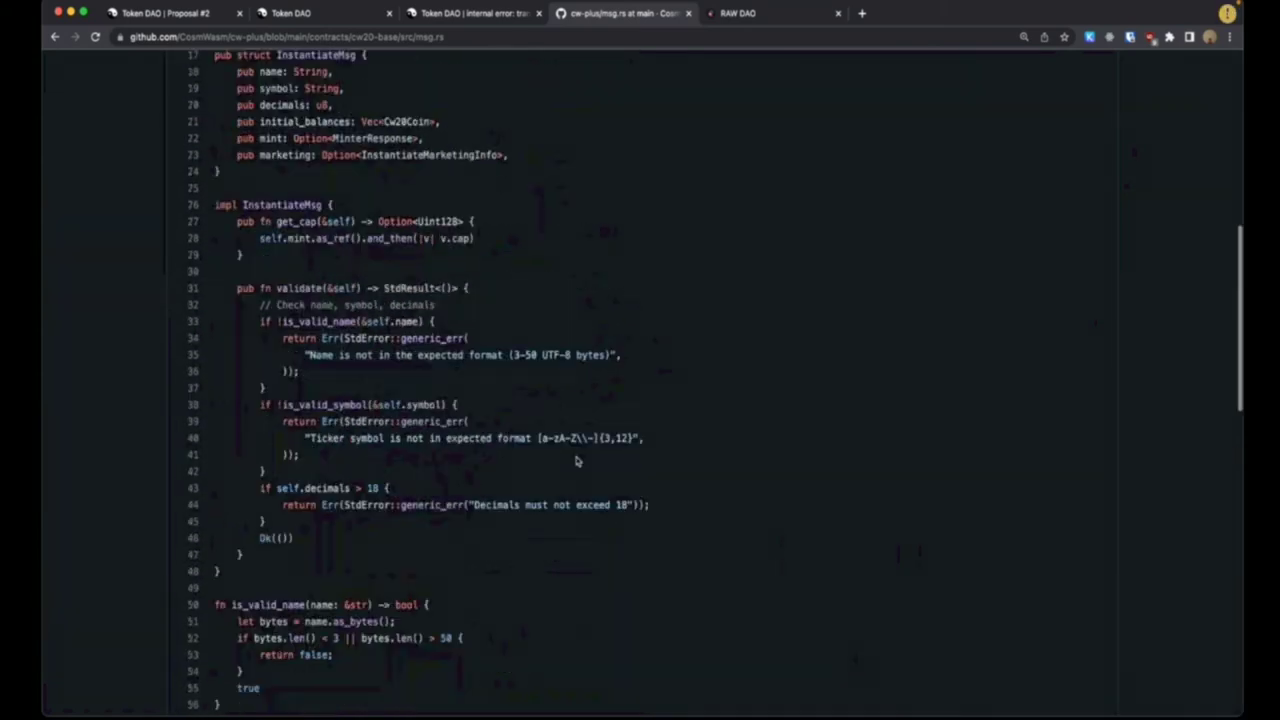
scroll(576, 461, down, 2)
scroll(575, 459, up, 3)
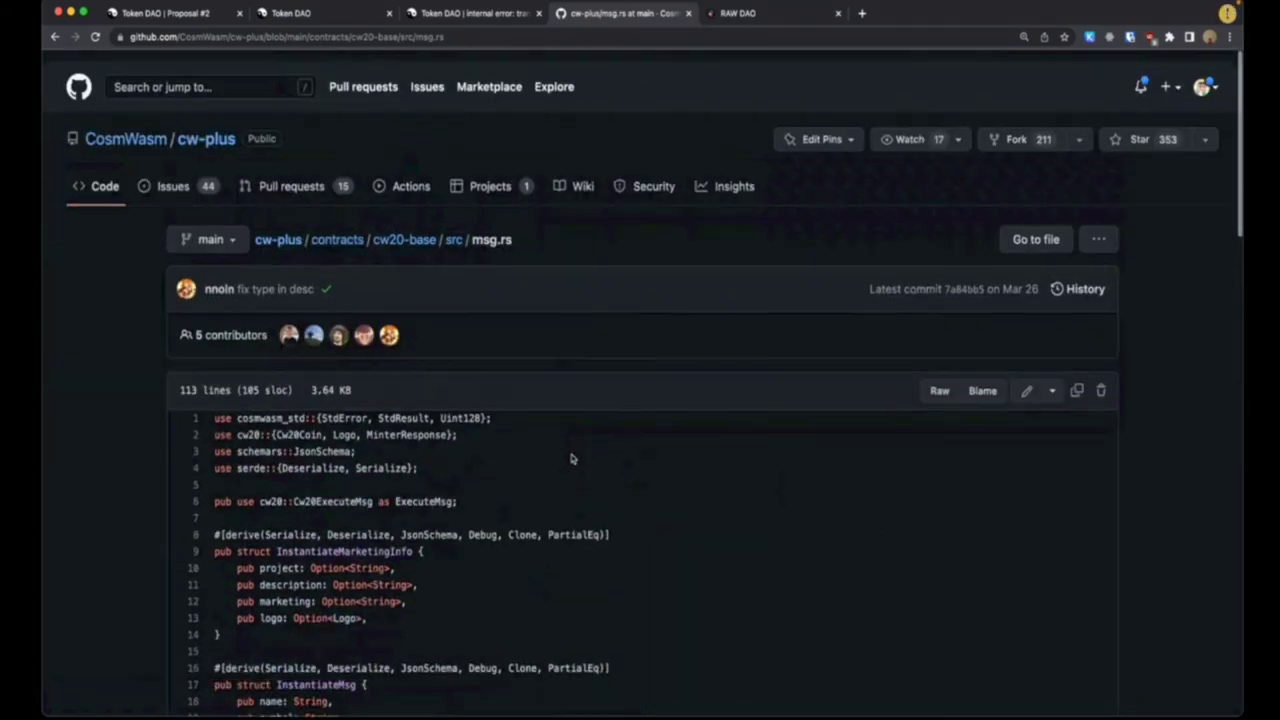
Open msg.rs under packages/cw20/src in the cw-plus repository and examine its minting and minter update messages.
click(322, 228)
click(260, 229)
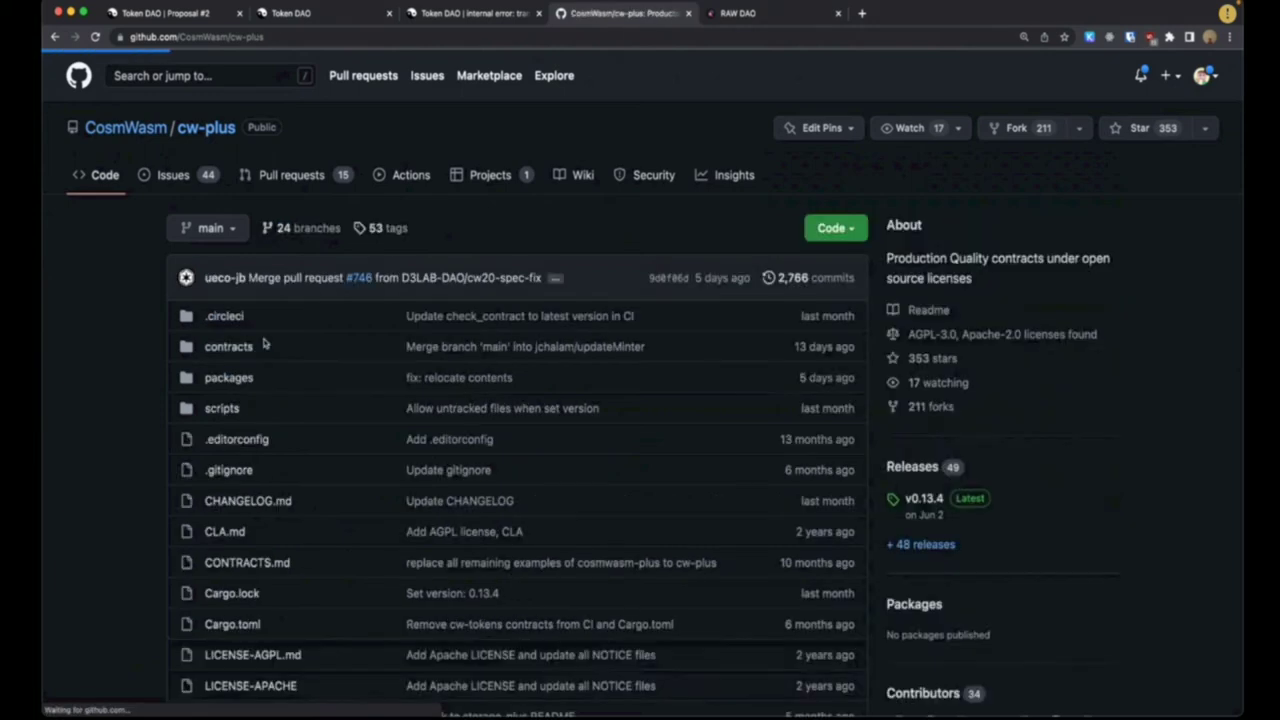
click(248, 379)
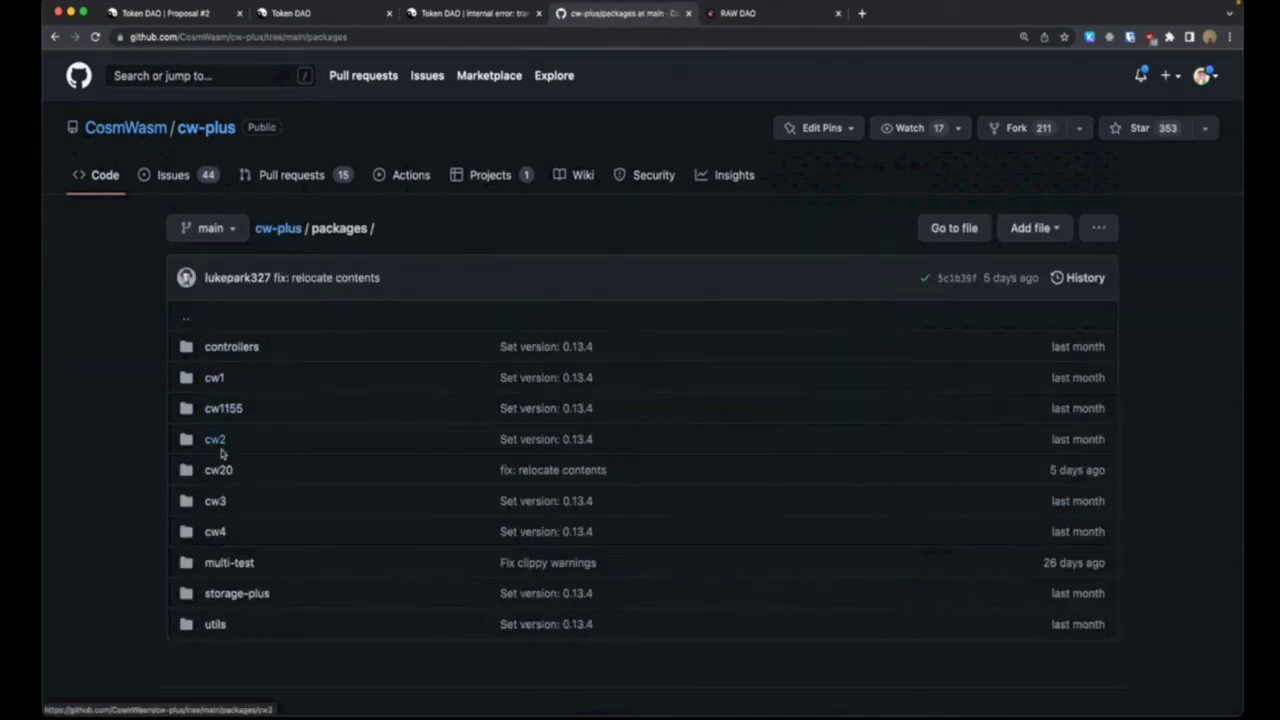
click(222, 471)
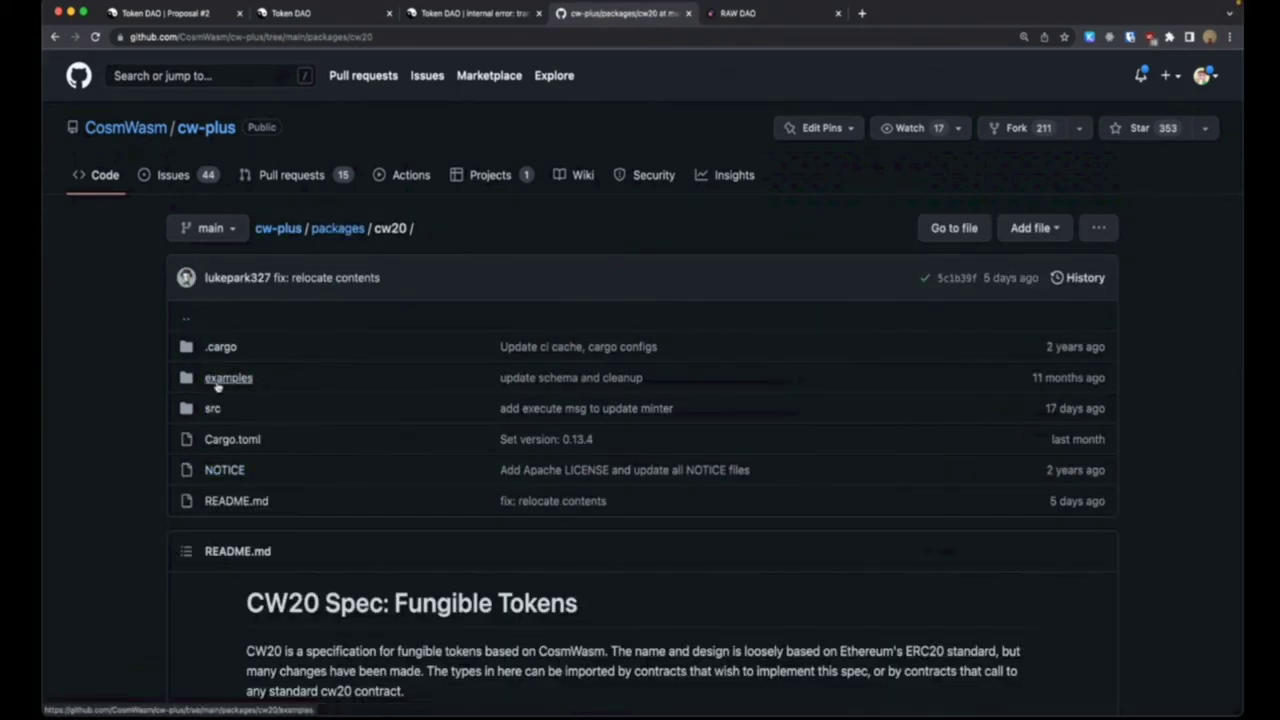
click(212, 409)
click(218, 531)
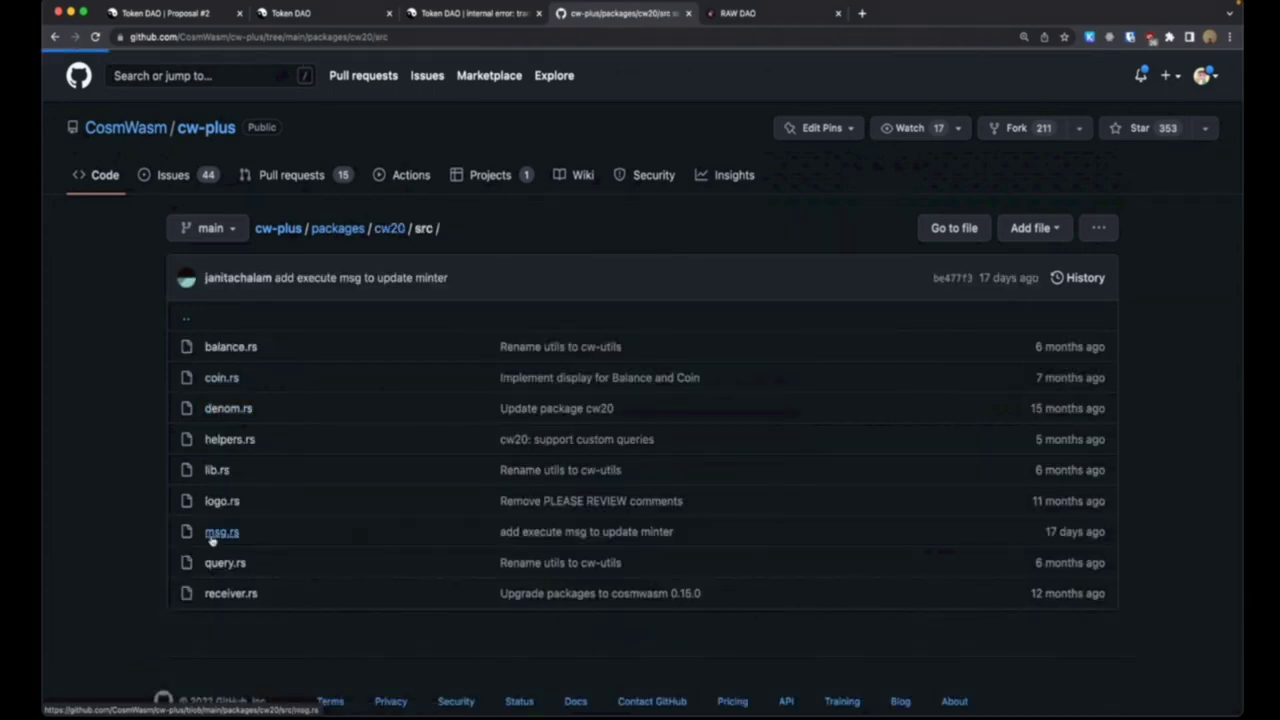
scroll(369, 482, down, 5)
scroll(369, 482, down, 10)
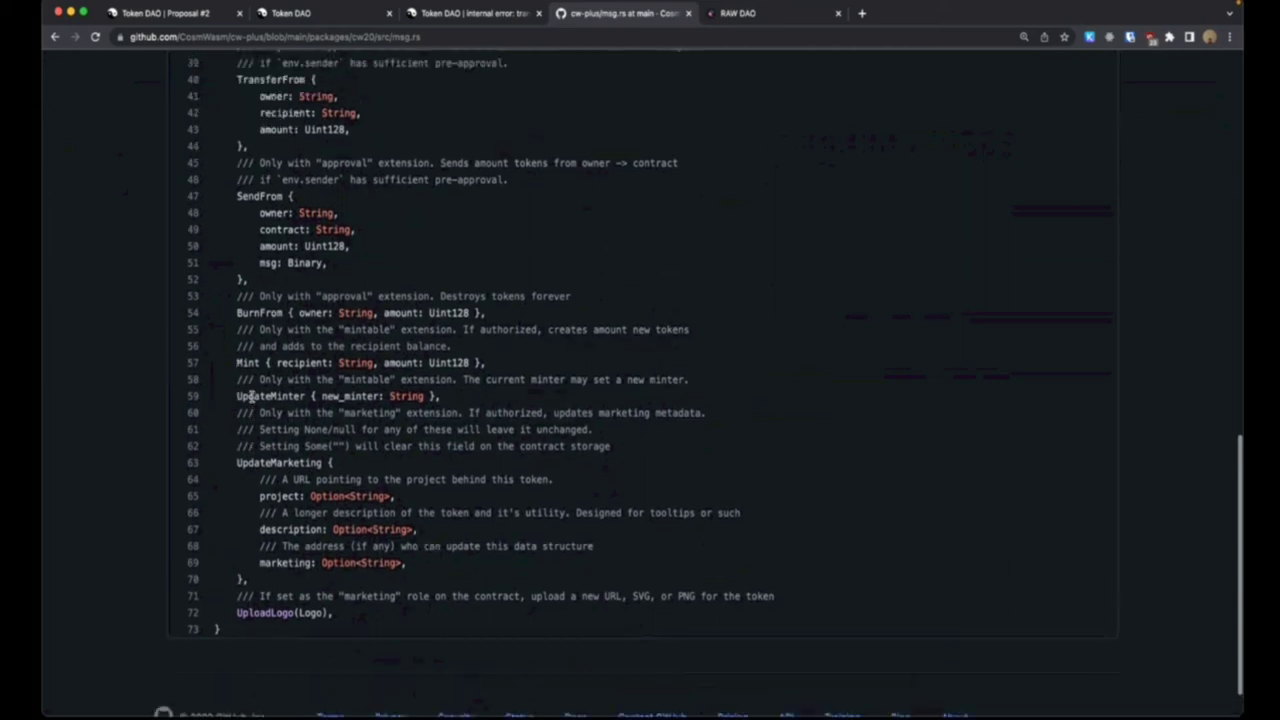
Highlight lines 58–59 of msg.rs, the UpdateMinter message and its comment, and examine the definition.
scroll(200, 430, up, 2)
click(186, 423)
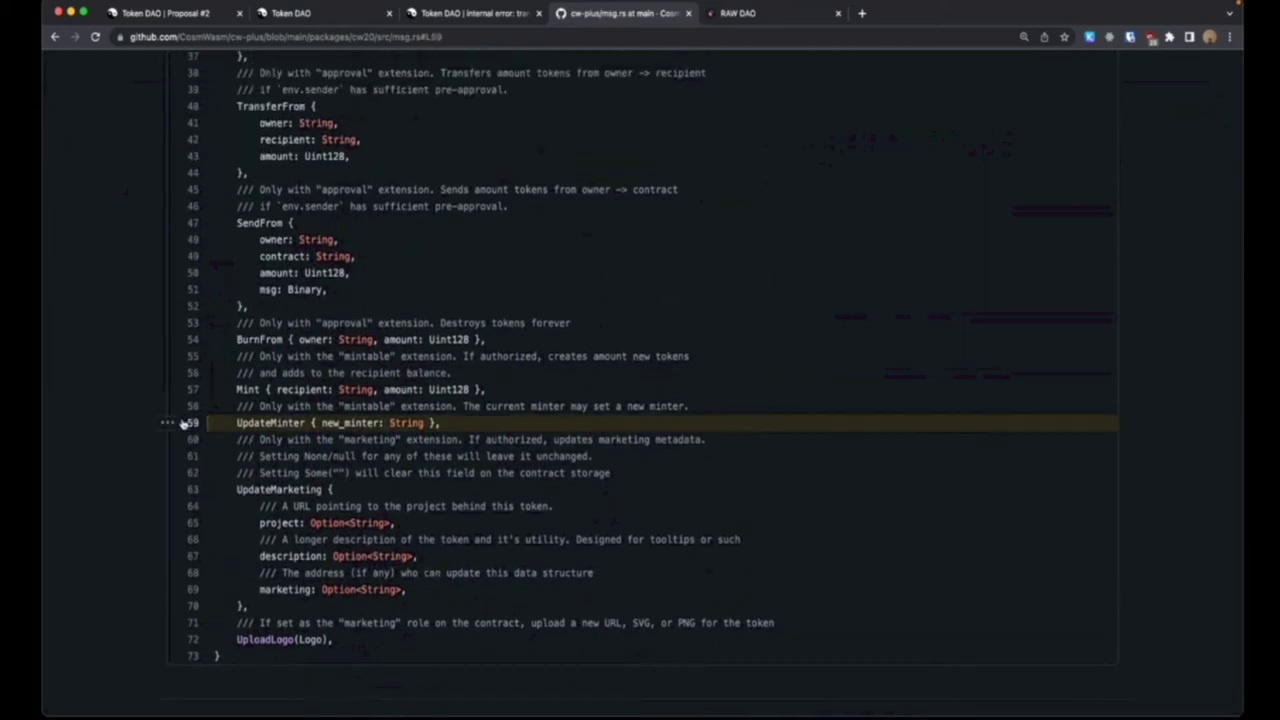
shift+click(188, 408)
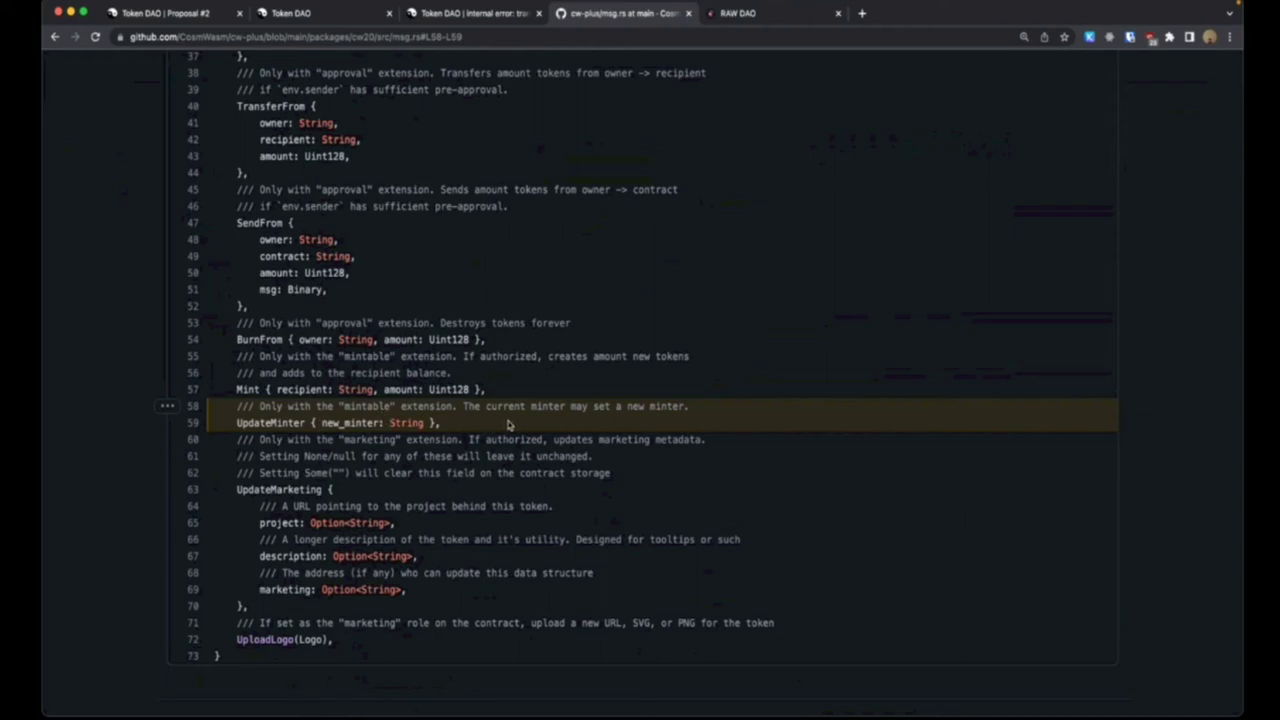
double_click(259, 422)
click(260, 423)
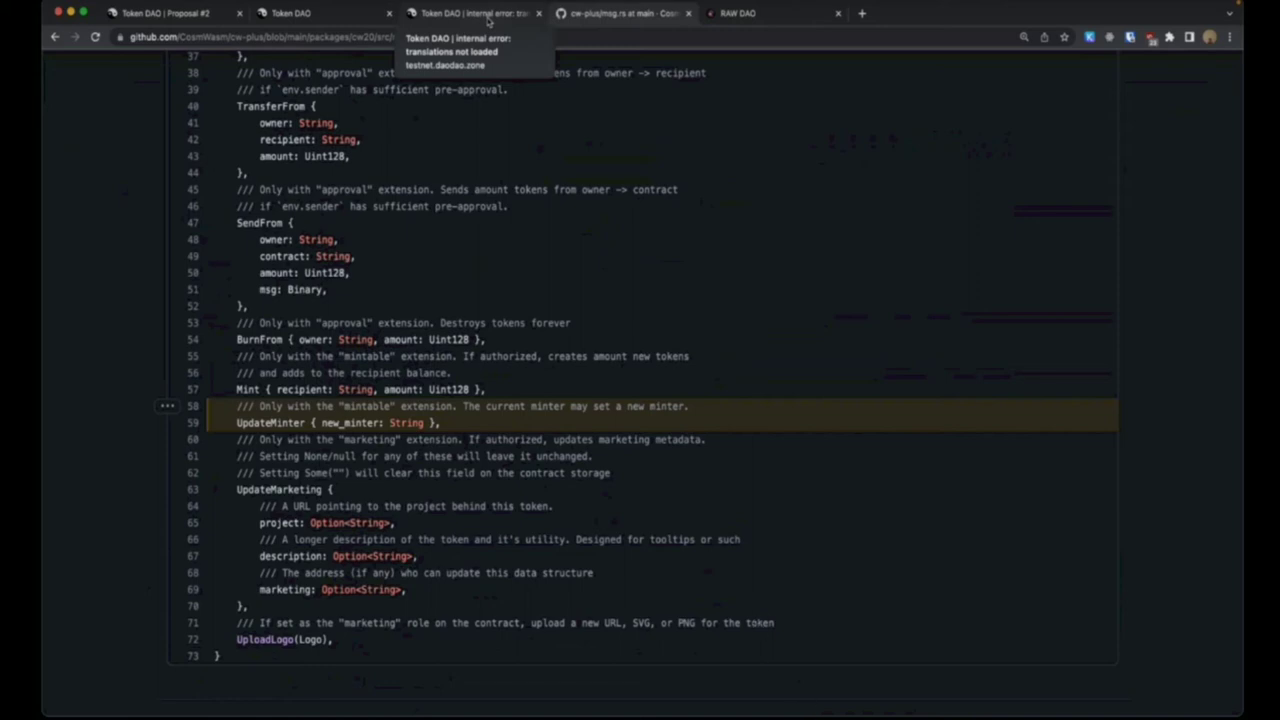
Return to the draft proposal on updating the staking rewards configuration, close the RAW DAO page and add an Execute Smart Contract action.
click(488, 20)
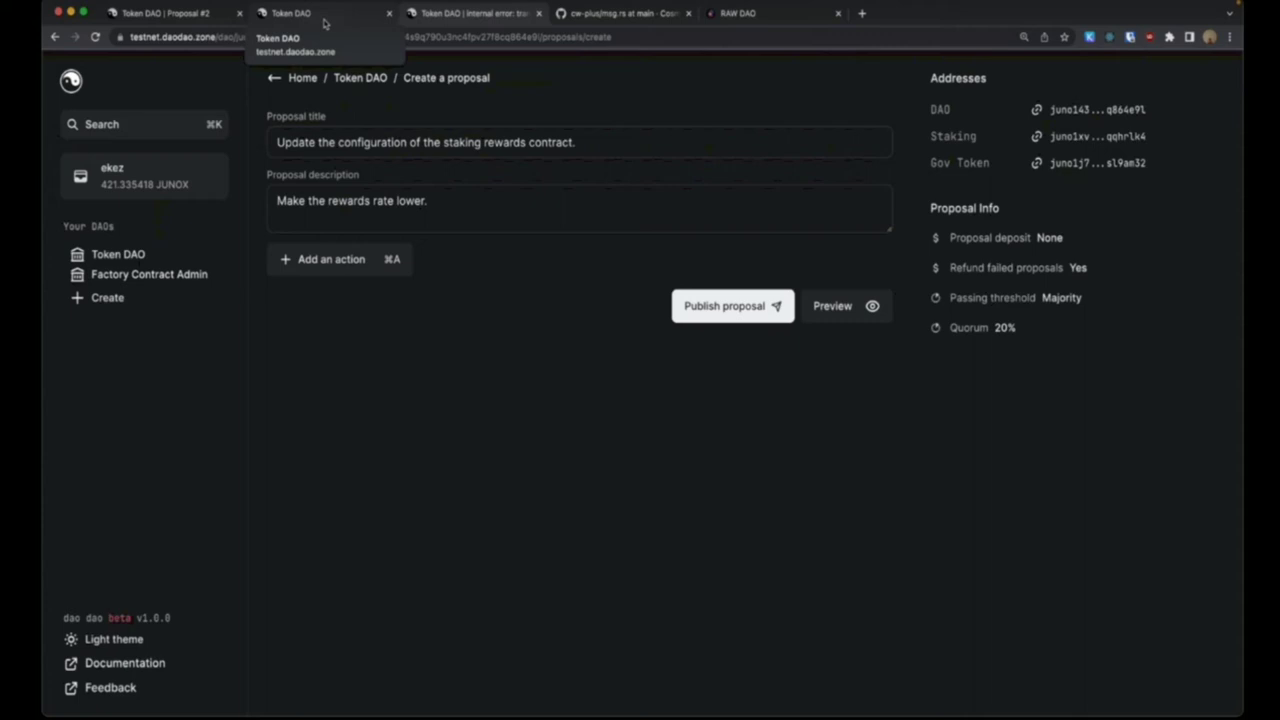
click(838, 13)
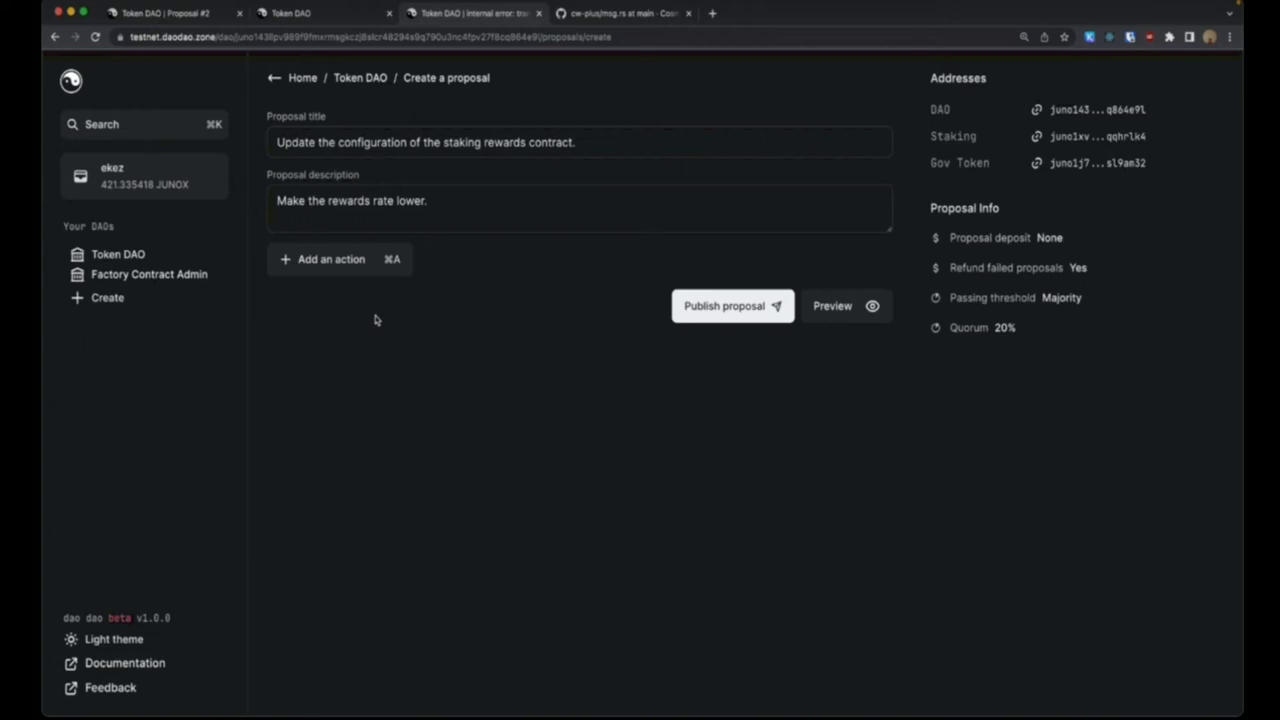
key(super+a)
text(exec)
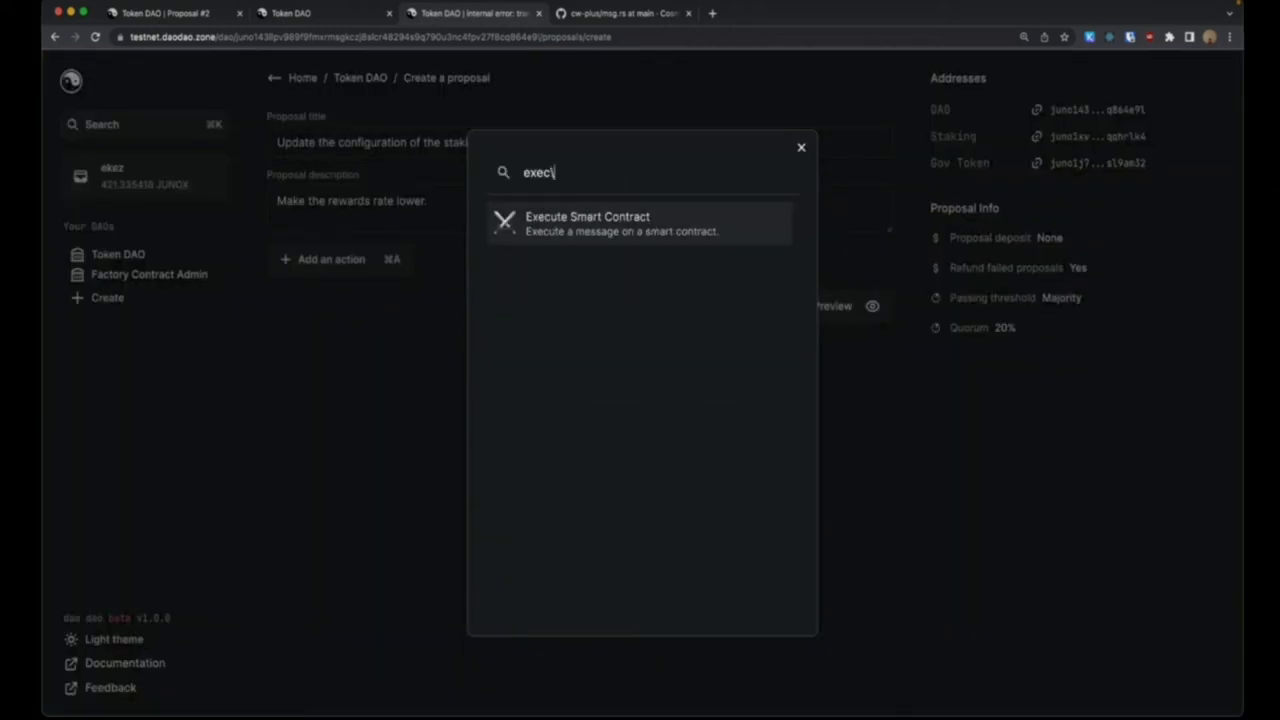
key(Return)
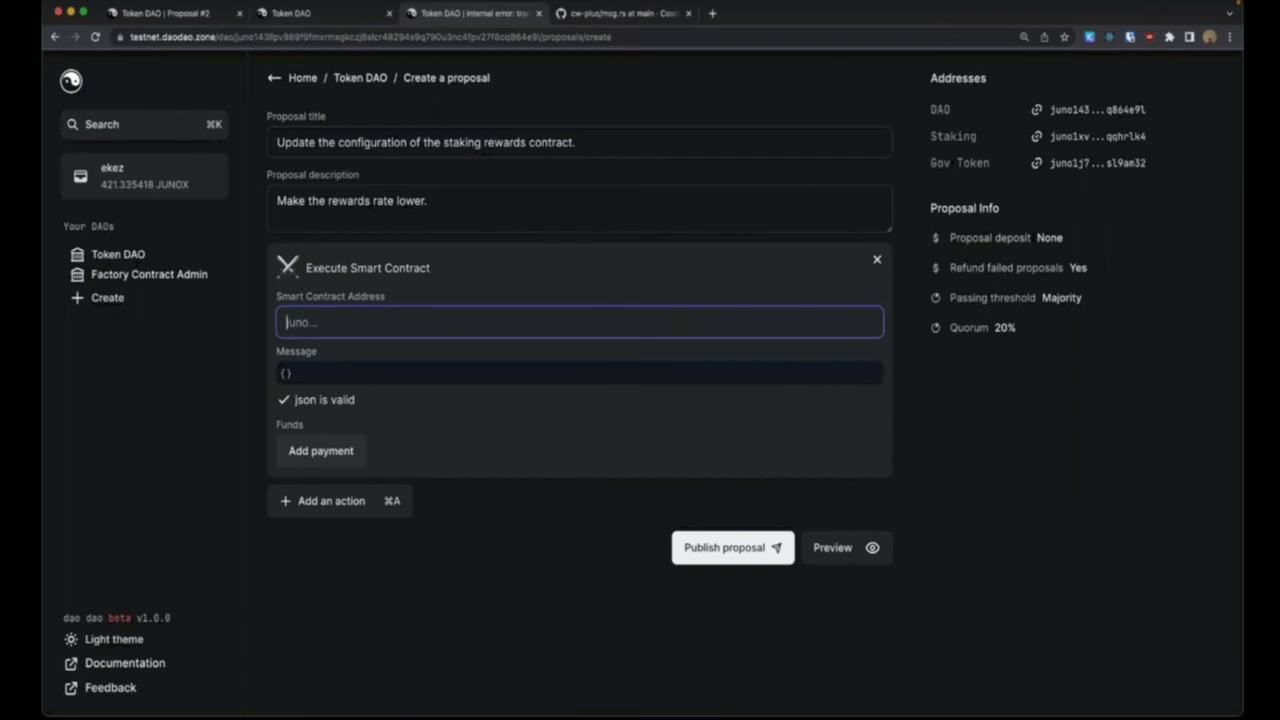
Copy the instantiated contract address from Proposal 2 into the action's smart contract address.
click(325, 14)
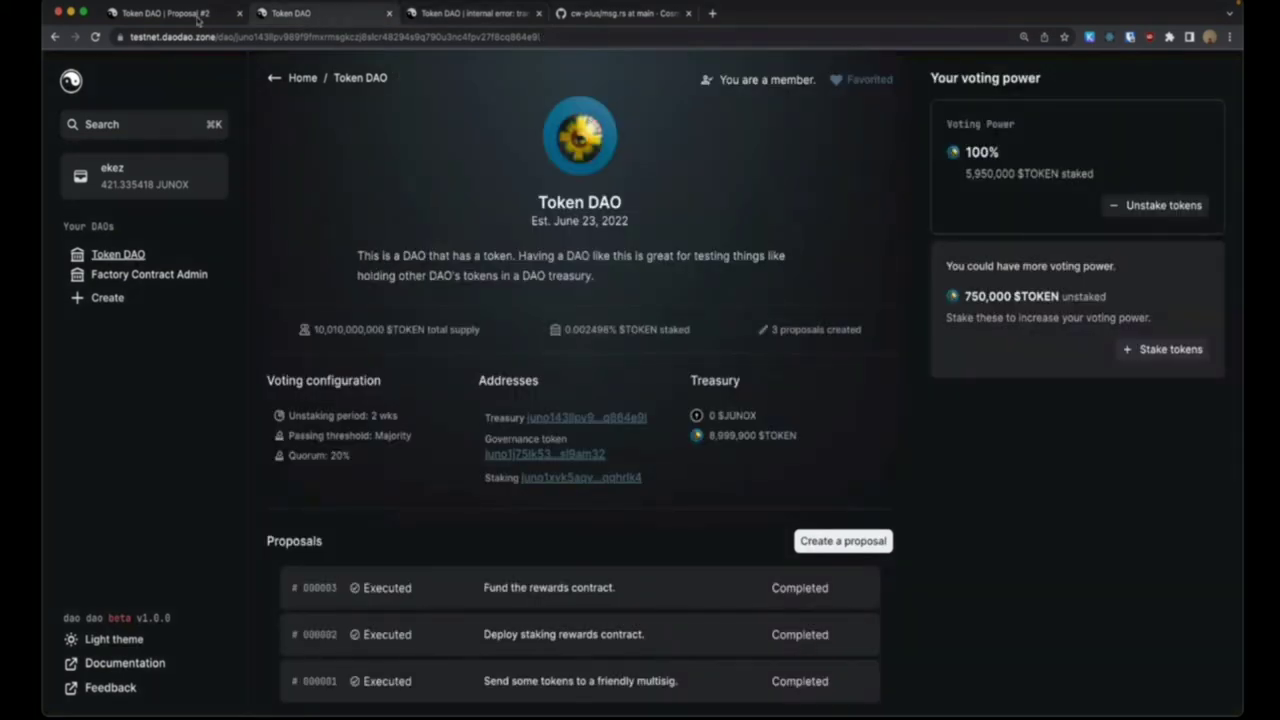
click(197, 16)
click(390, 280)
click(438, 13)
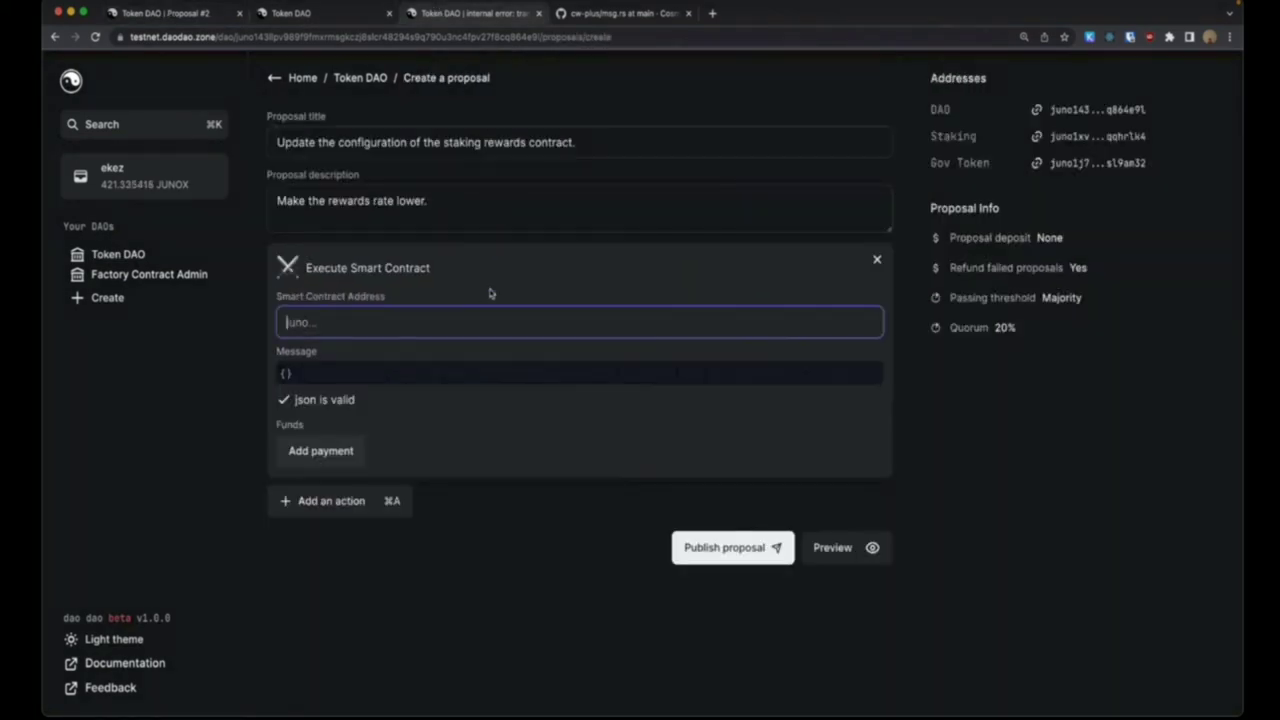
key(super+v)
Split the message's braces onto separate lines and begin a quoted key between them.
click(414, 368)
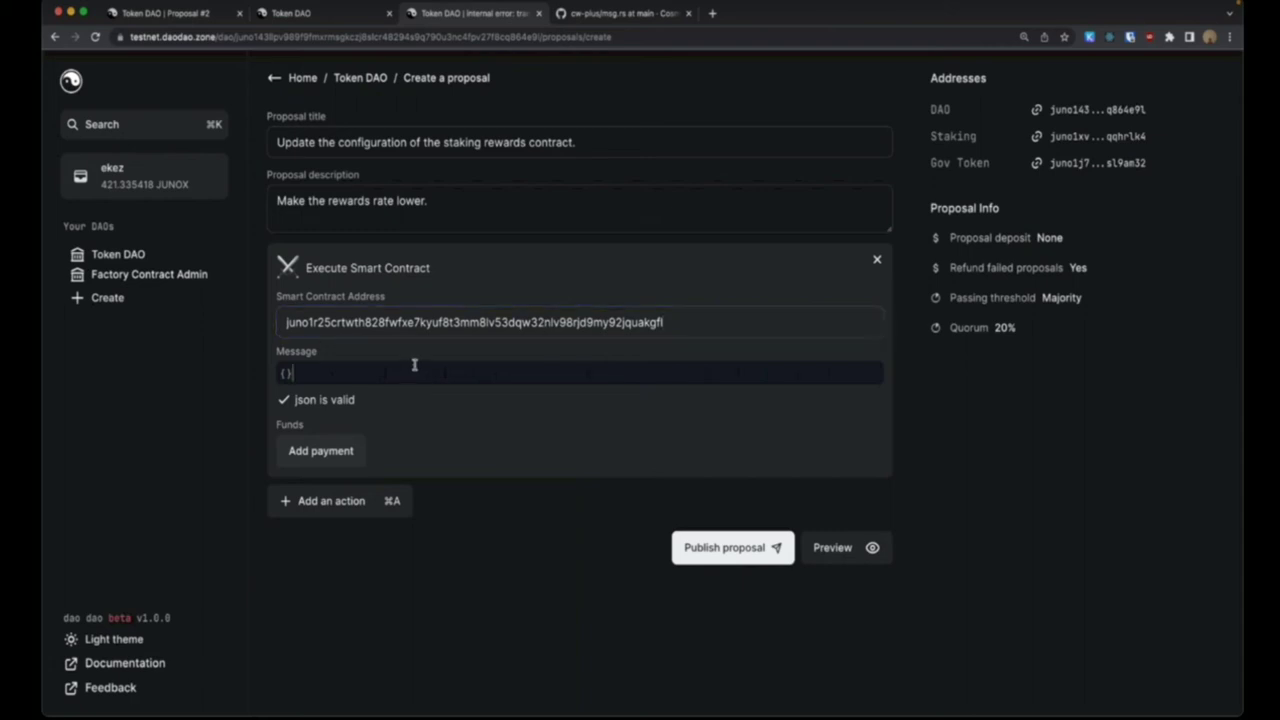
key(Return)
key(Up)
key(Return)
text(")
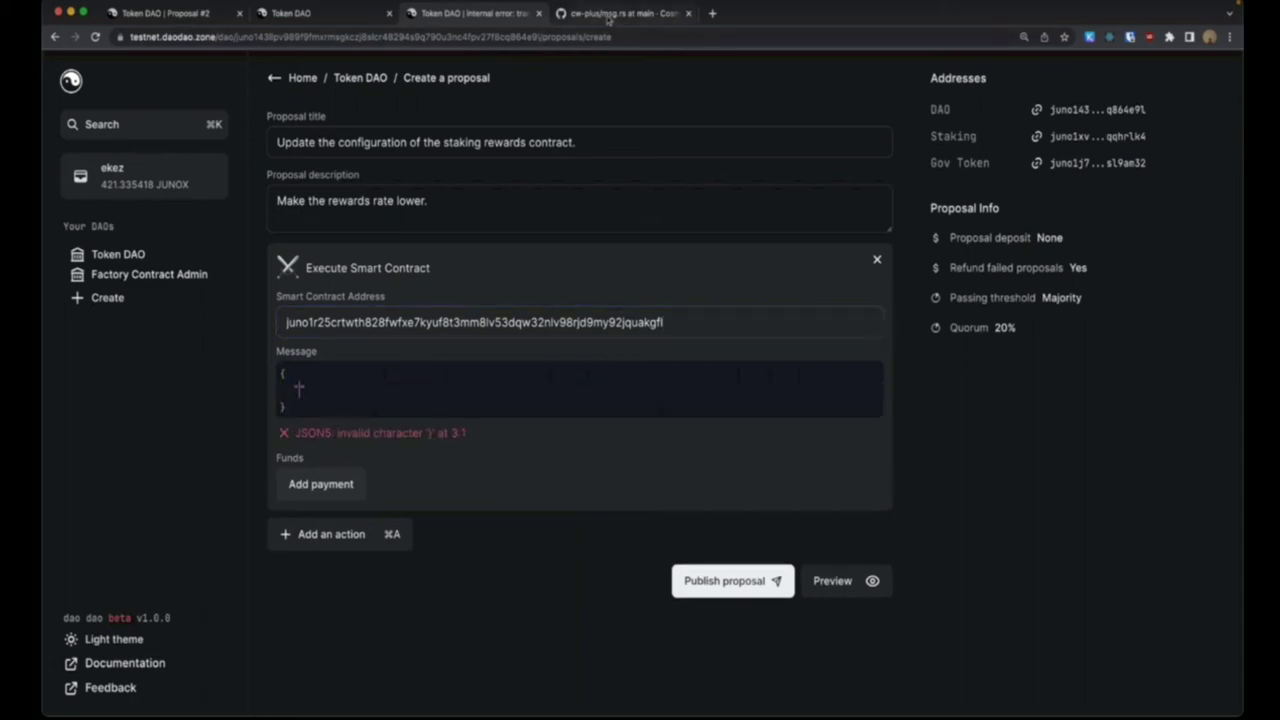
Open the contracts folder of the DA0-DA0/dao-contracts repository on GitHub in place of the cw-plus page.
click(607, 18)
key(super+l)
text(dao contract)
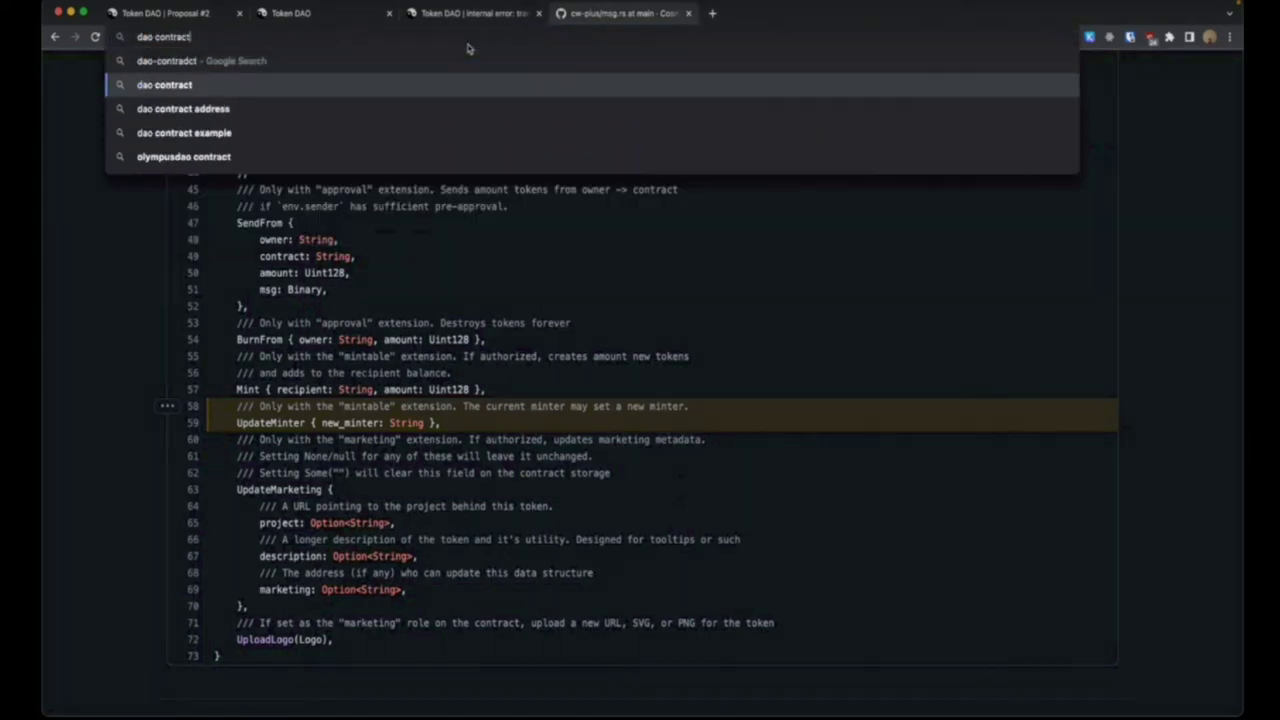
key(super+a)
key(BackSpace)
text(dao-c)
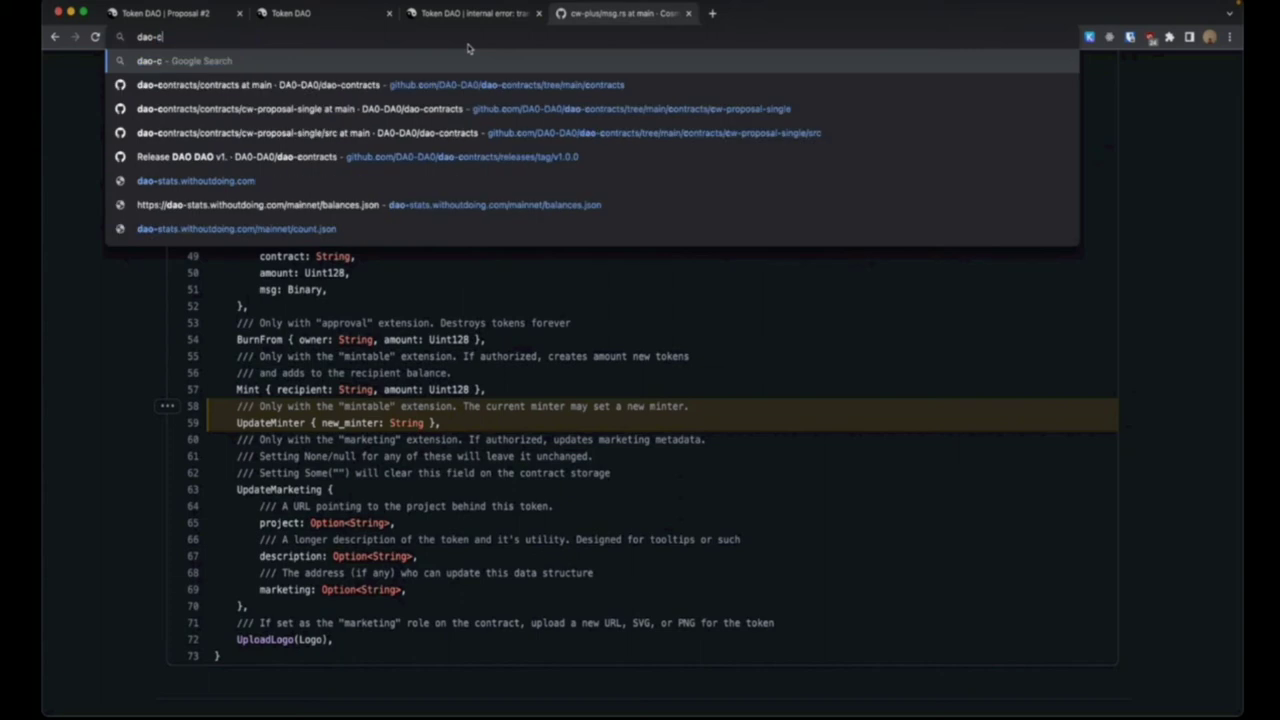
text(ontra)
key(Down)
key(Down)
key(Down)
key(Down)
key(Down)
click(420, 181)
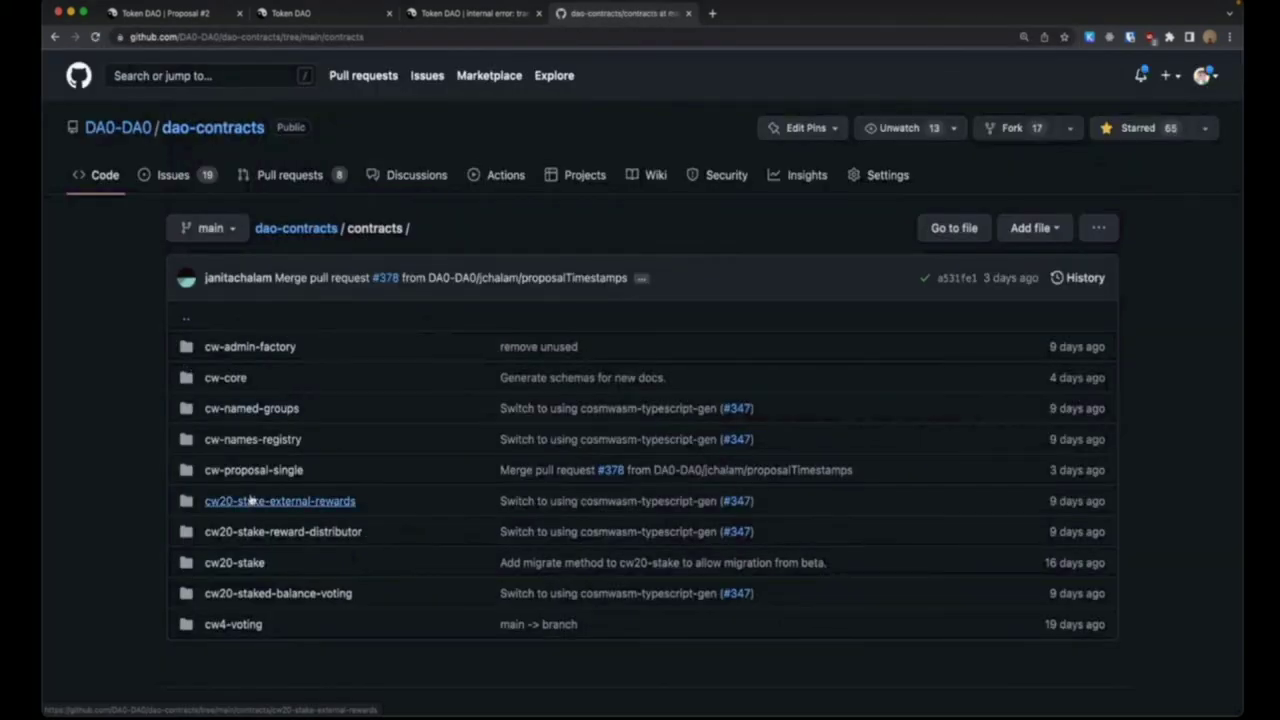
Open msg.rs in the src folder of cw20-stake-reward-distributor and highlight the UpdateConfig definition on lines 17–22.
click(293, 537)
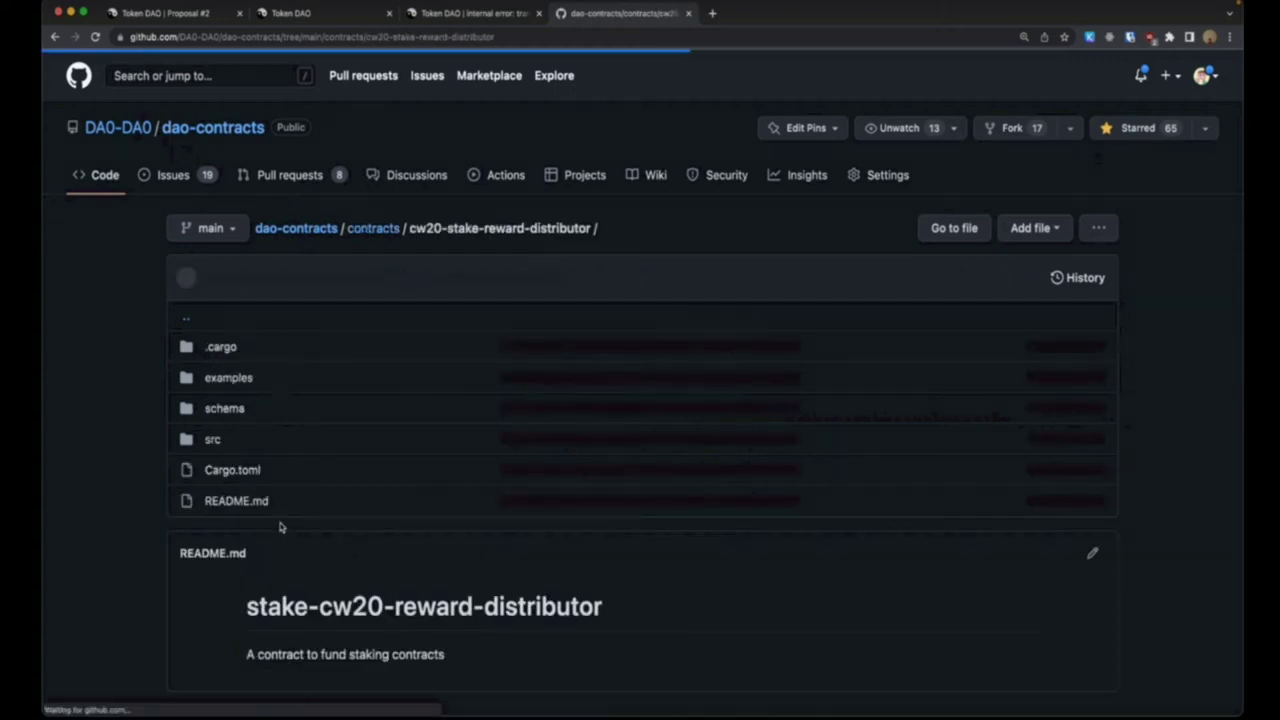
click(213, 440)
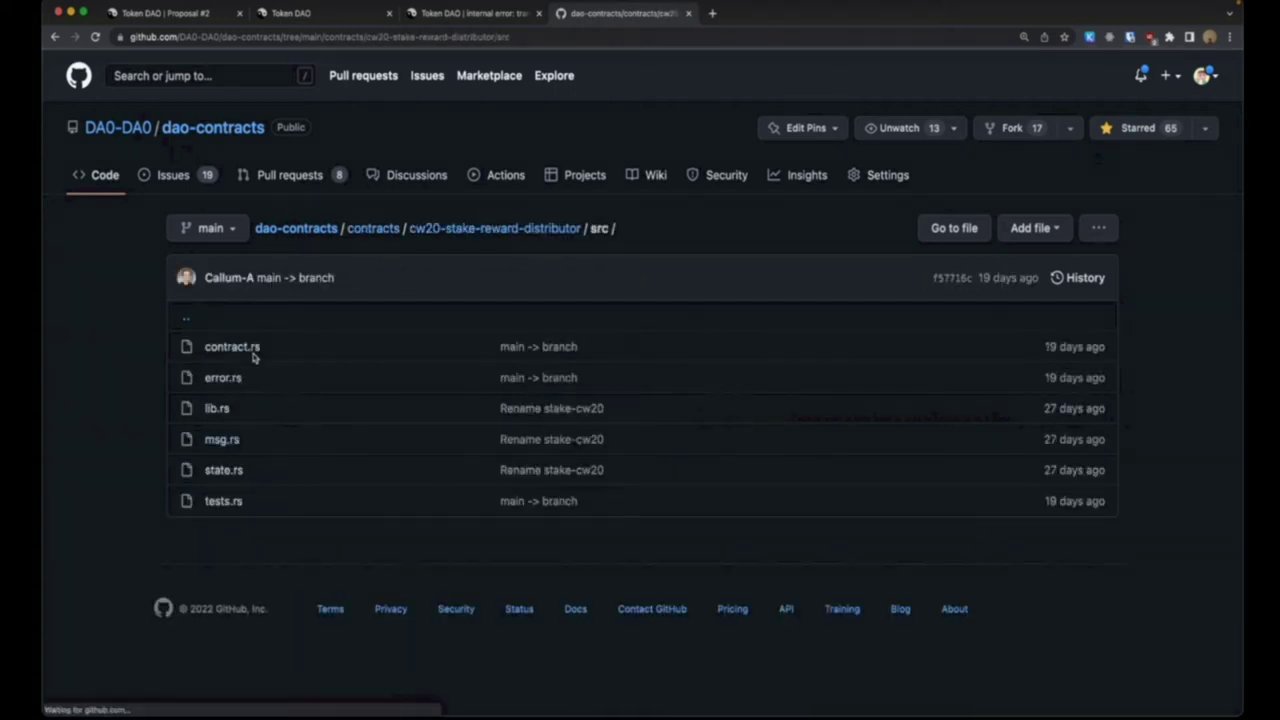
click(219, 440)
scroll(280, 452, down, 10)
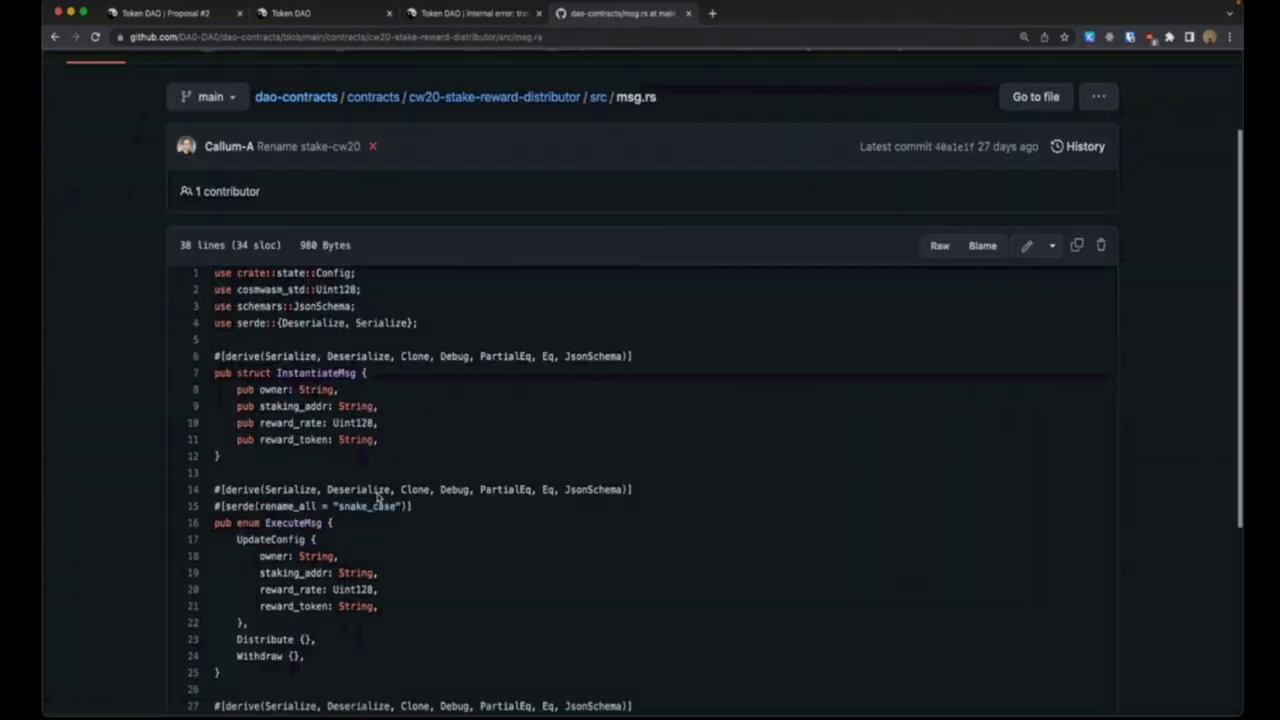
click(190, 229)
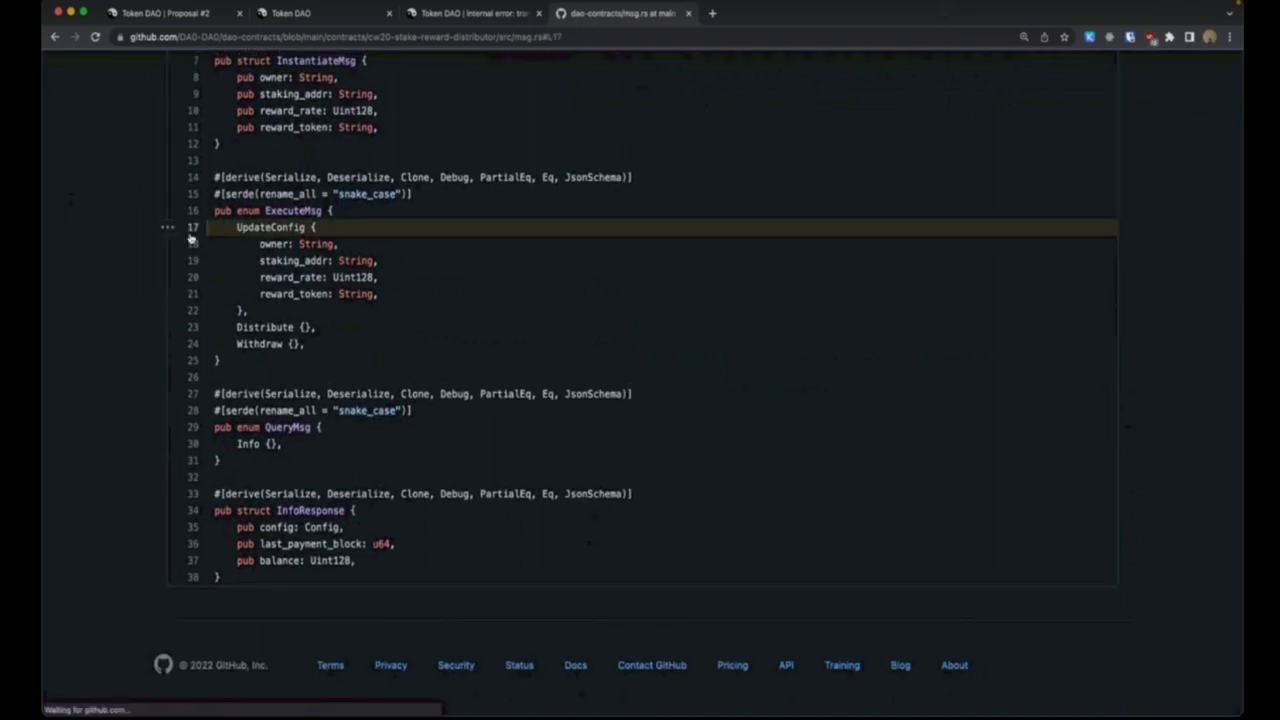
shift+click(192, 294)
shift+click(192, 311)
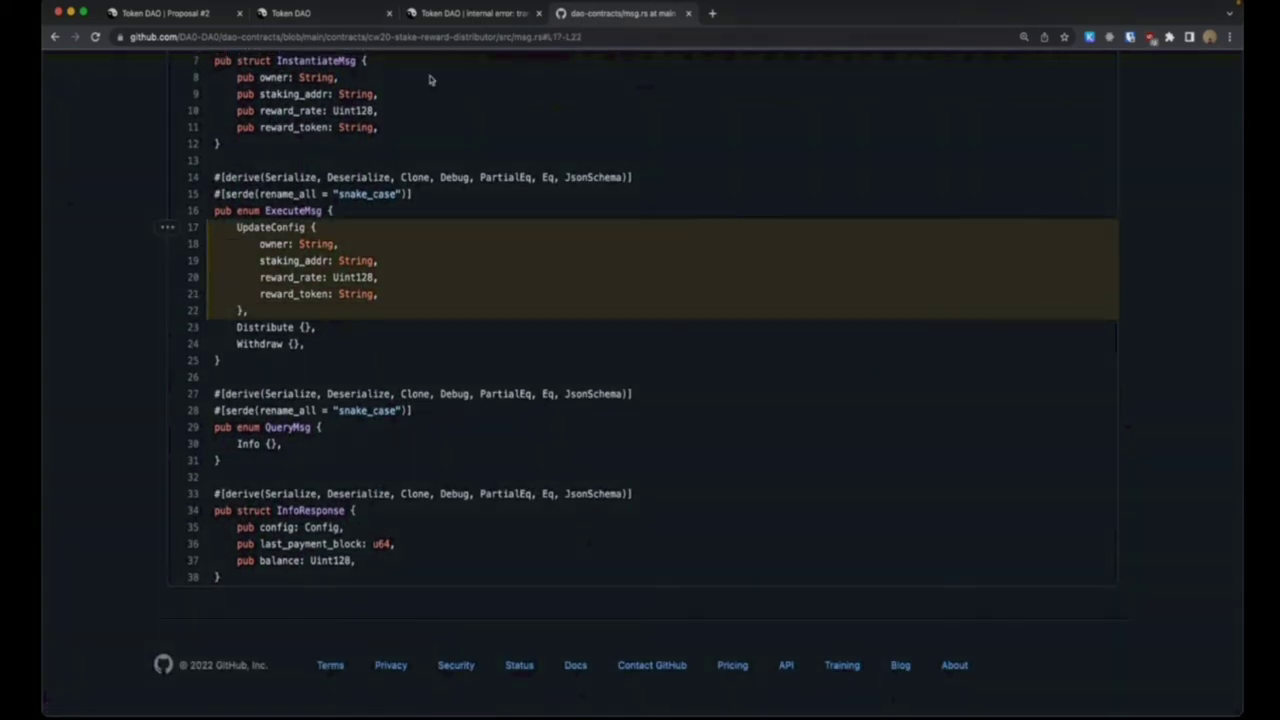
Add an "update_config" key with an empty, multi-line object to the draft proposal's Execute Smart Contract message.
click(438, 14)
click(331, 394)
text("update_config)
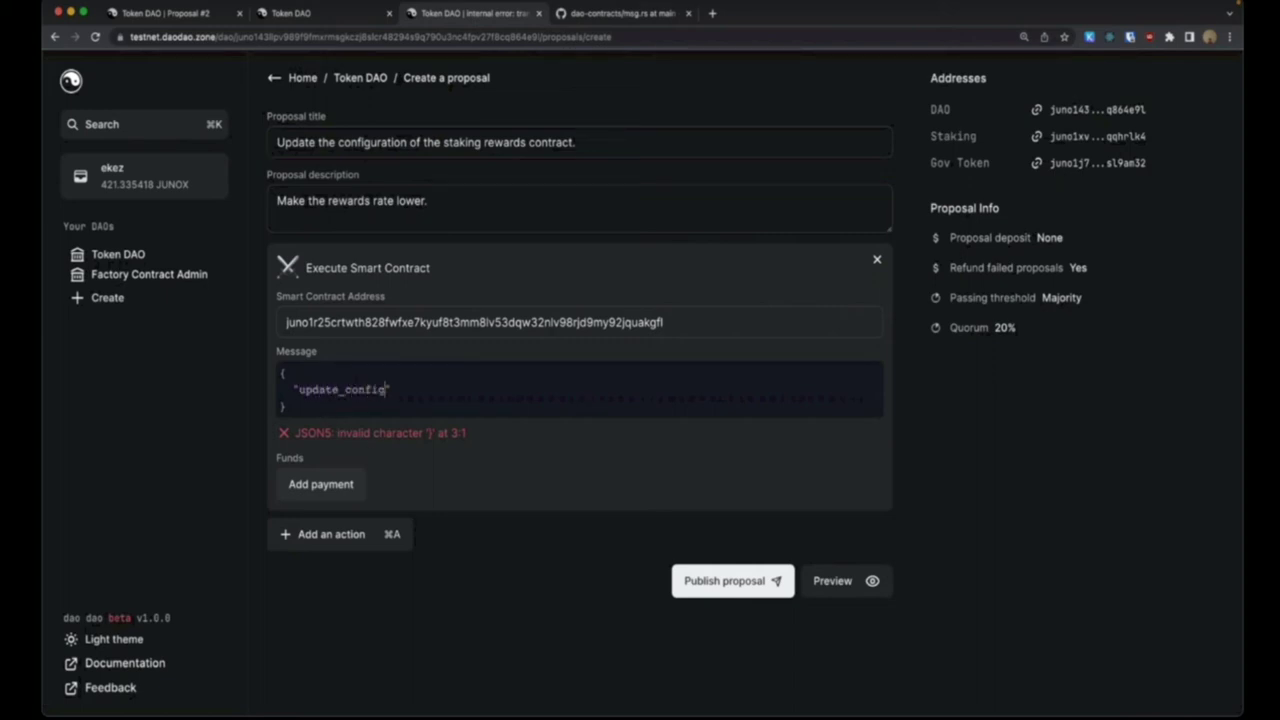
text(": {)
key(Return)
key(Return)
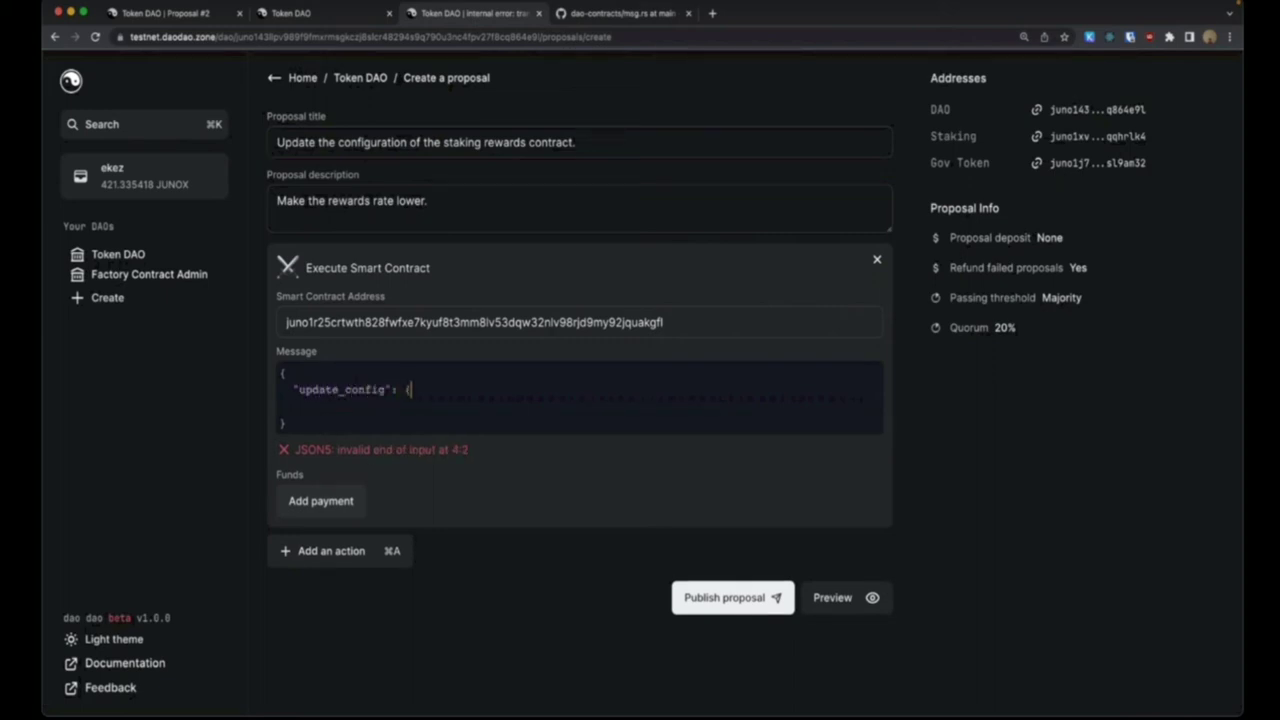
text(})
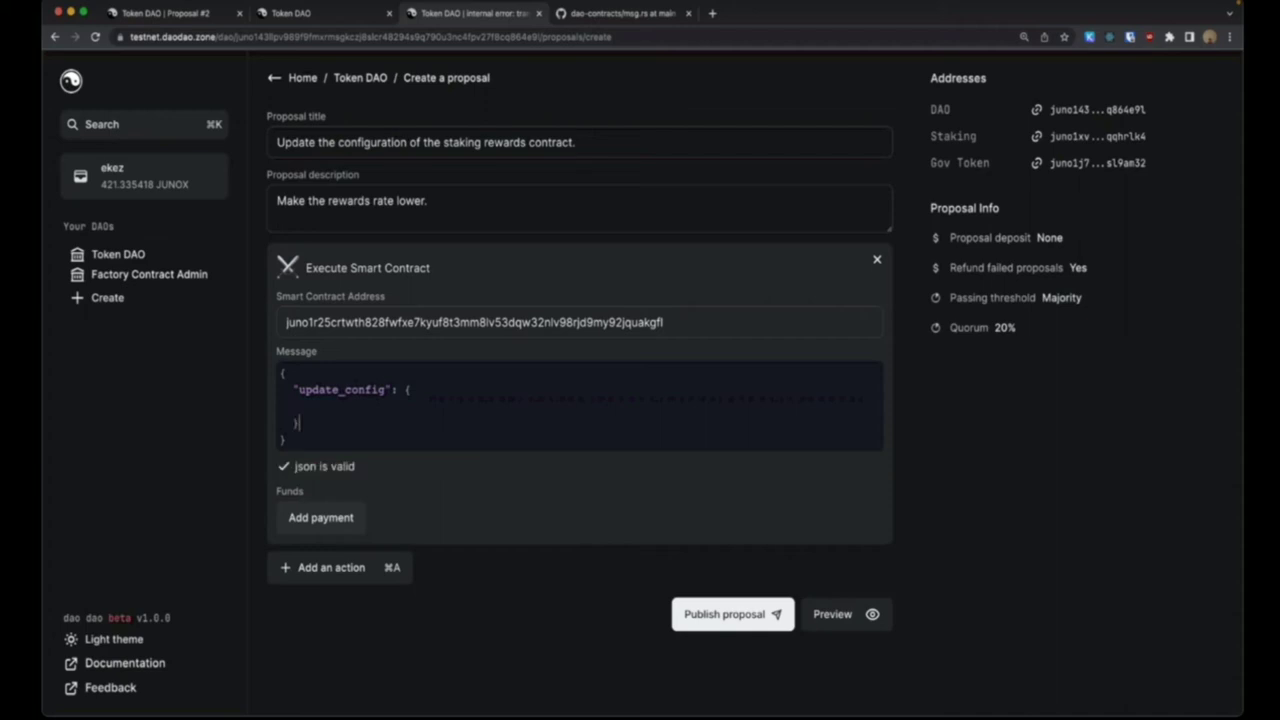
Check the voice call in Discord, and return to the proposal draft in Chrome.
mouse_move(866, 704)
click(795, 699)
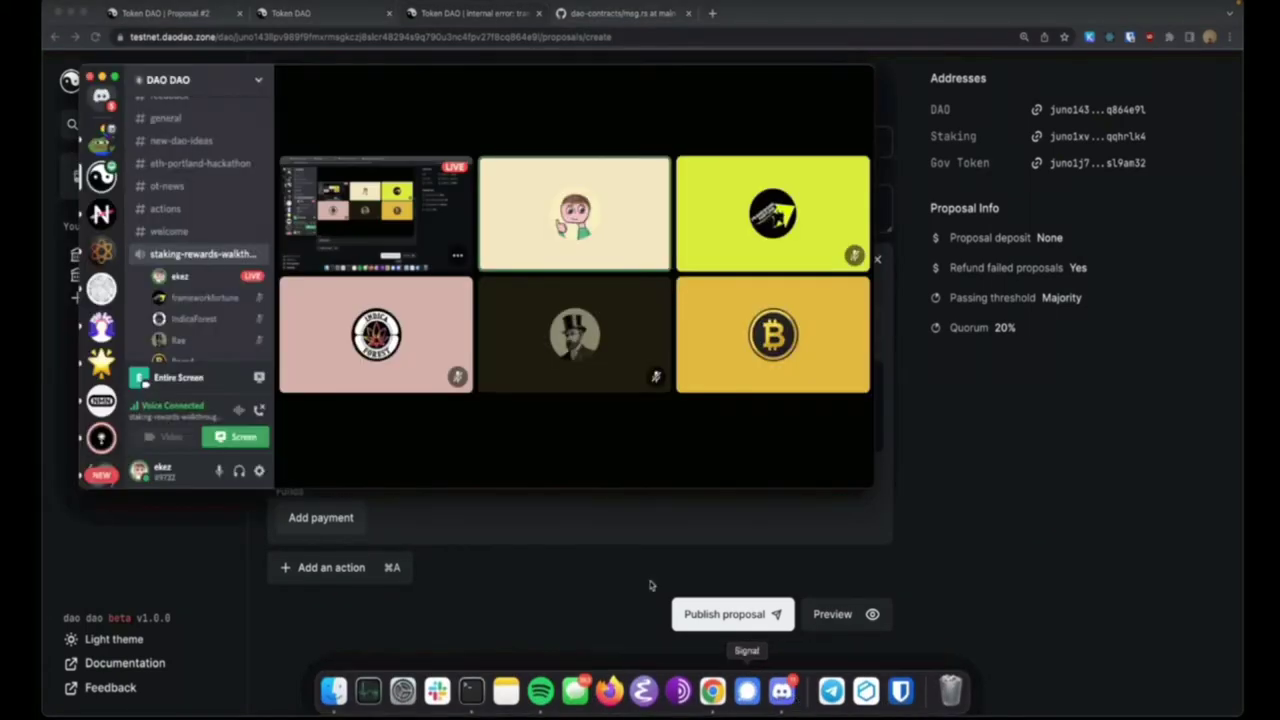
click(1036, 467)
click(337, 406)
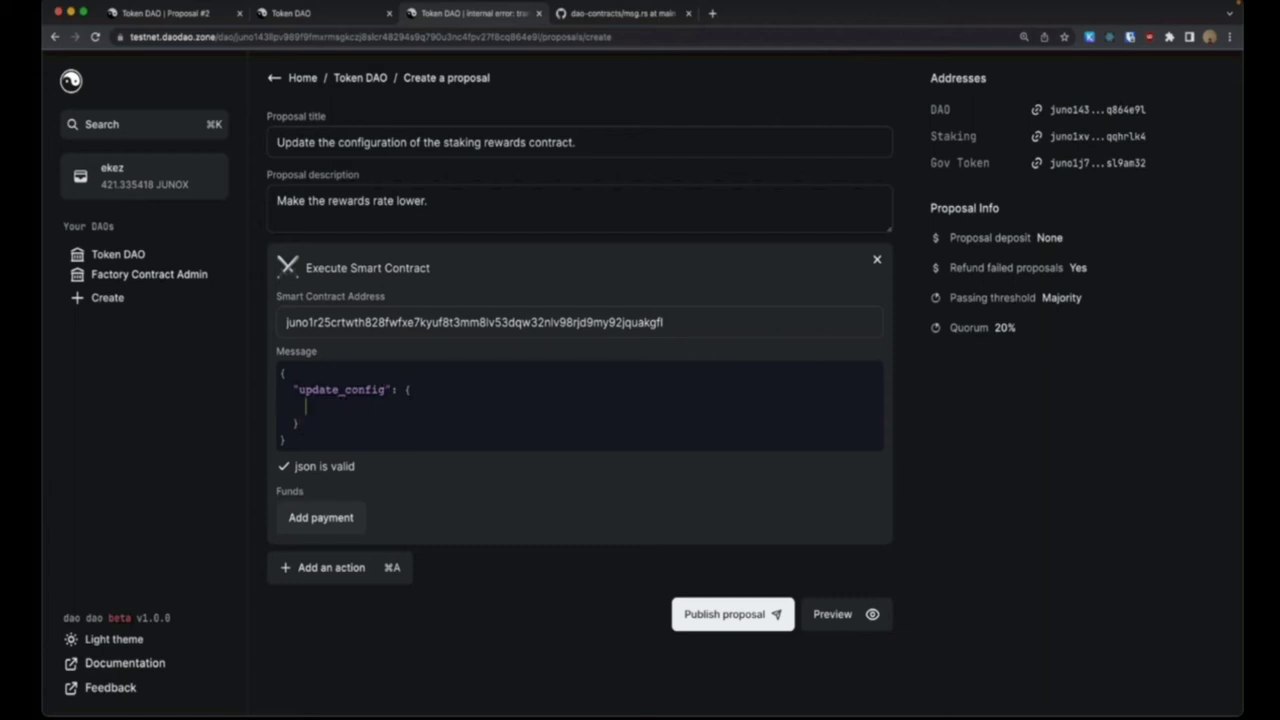
text("")
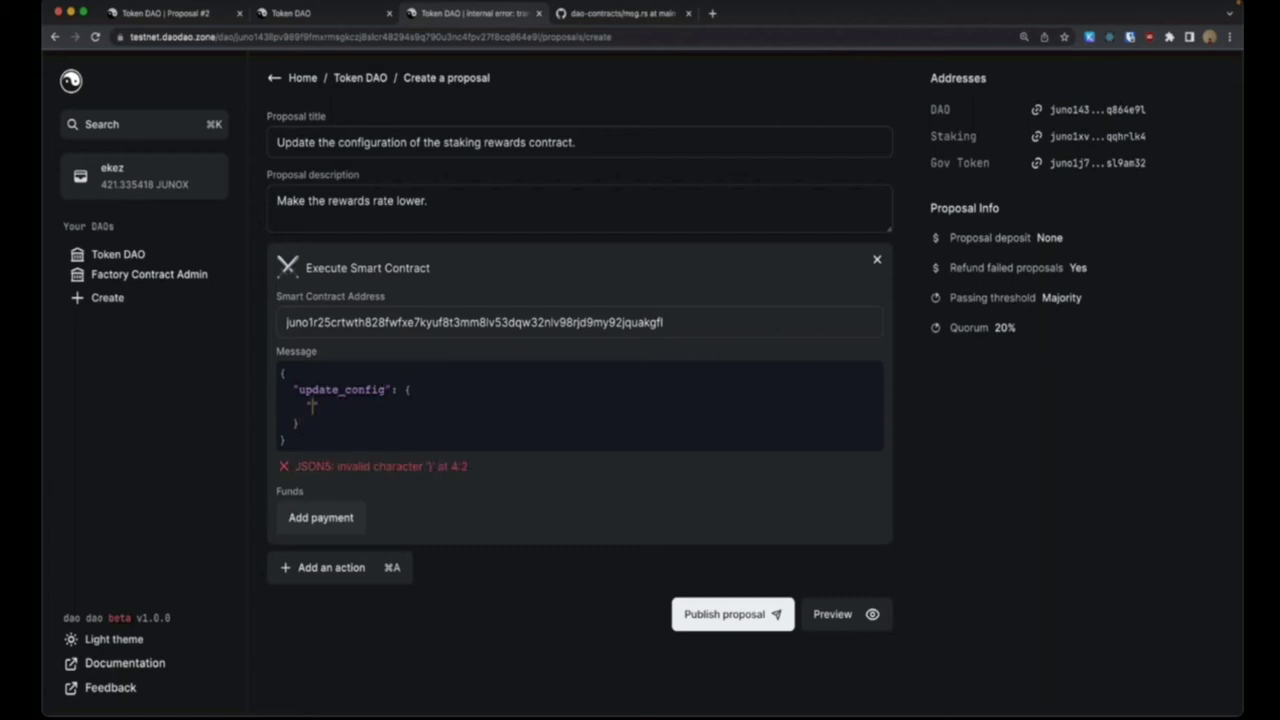
click(320, 13)
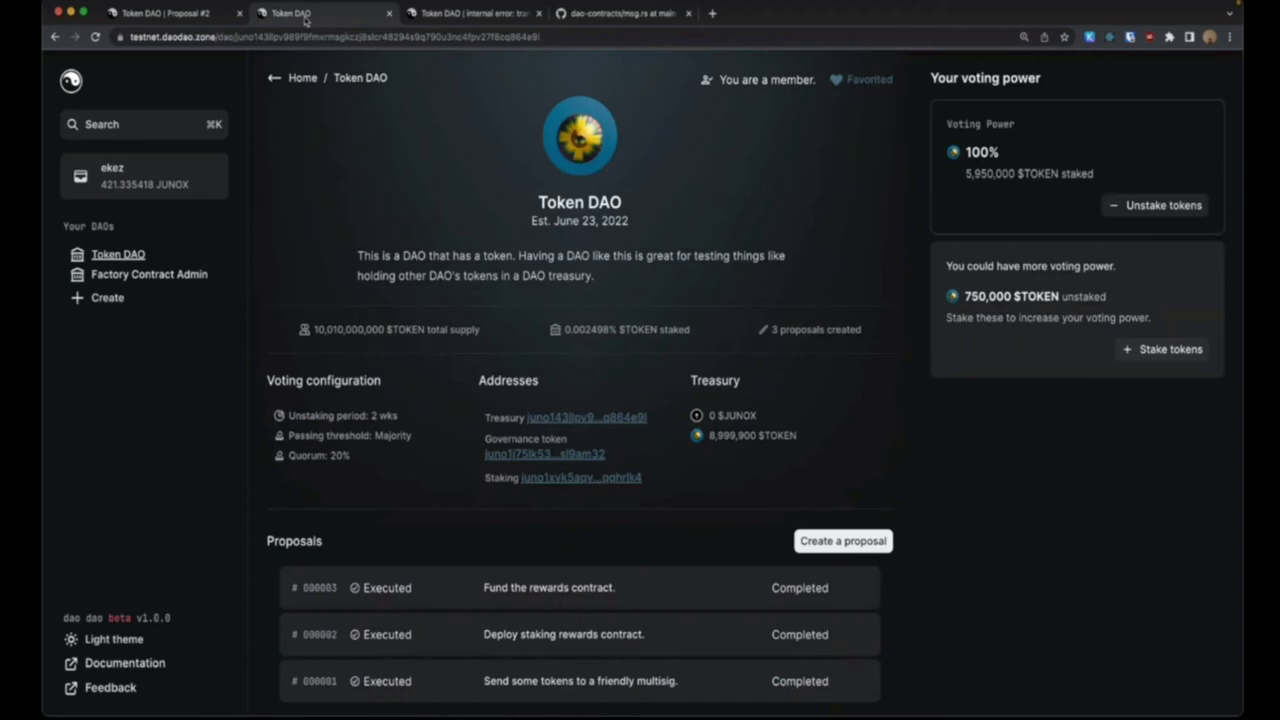
click(540, 36)
click(479, 18)
click(597, 12)
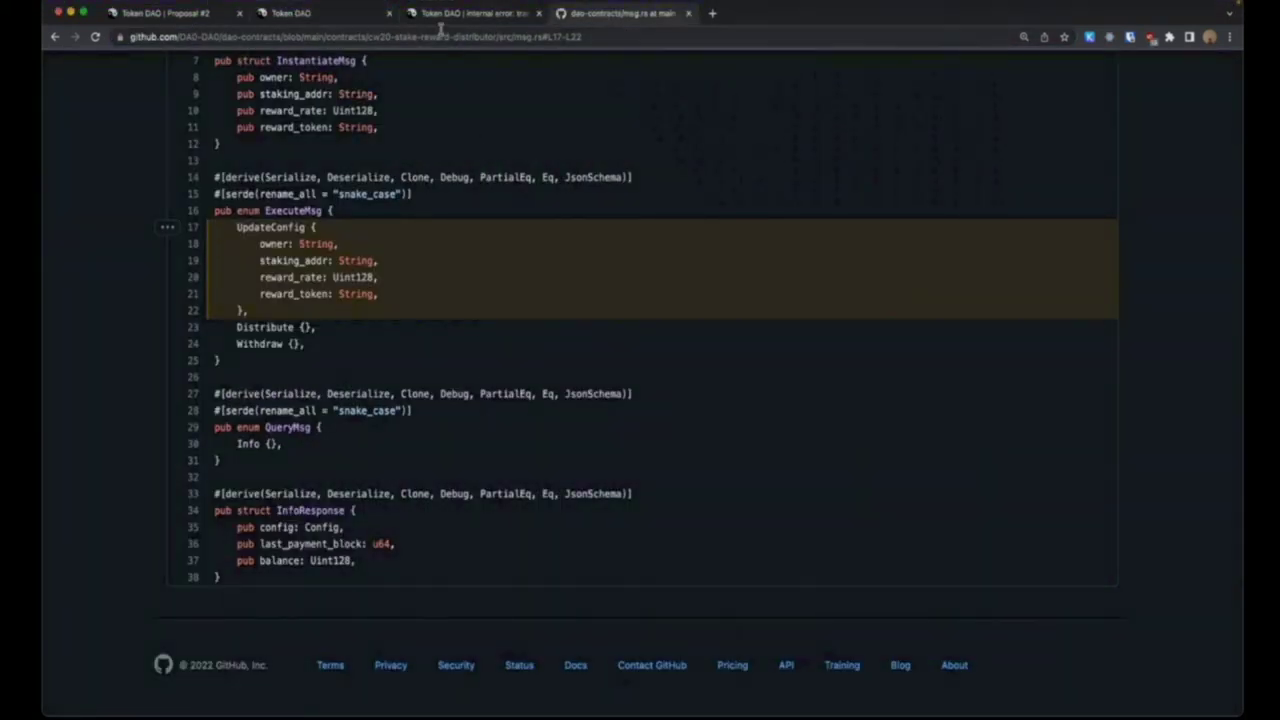
Copy the owner, staking_addr, reward_rate and reward_token lines from Proposal 2's message into the draft's update_config object.
click(165, 14)
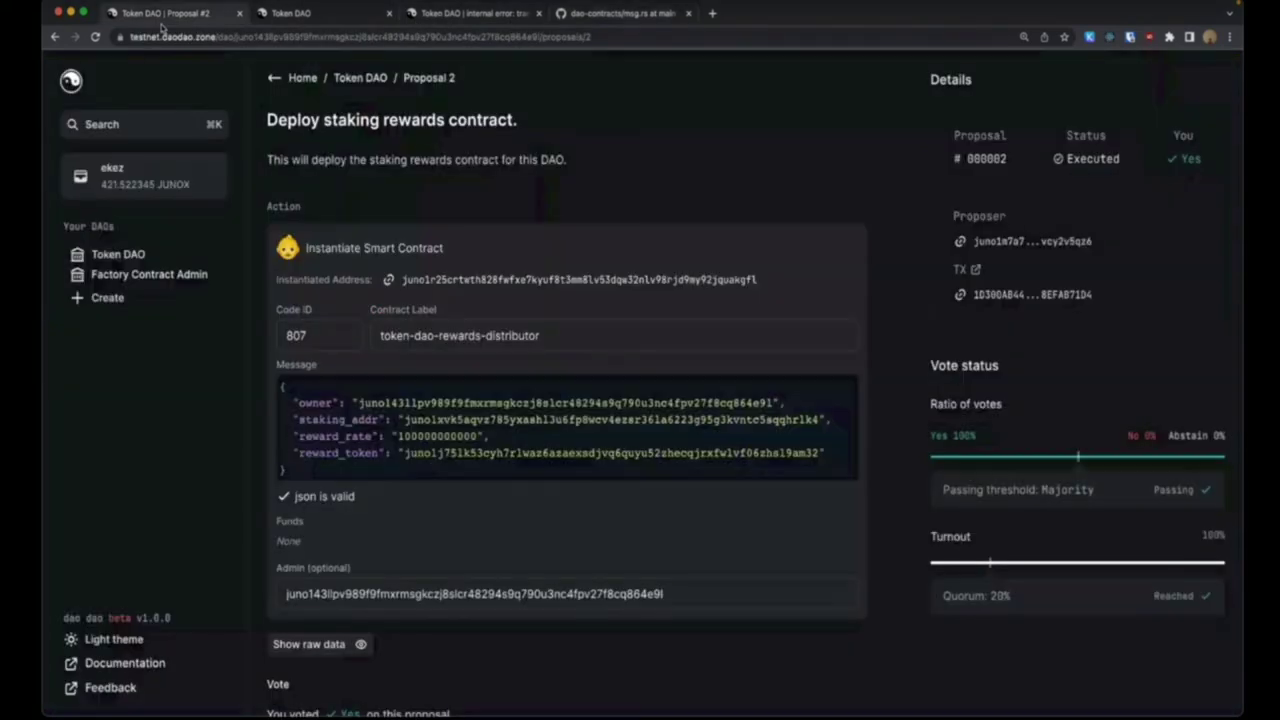
drag(842, 450, 258, 400)
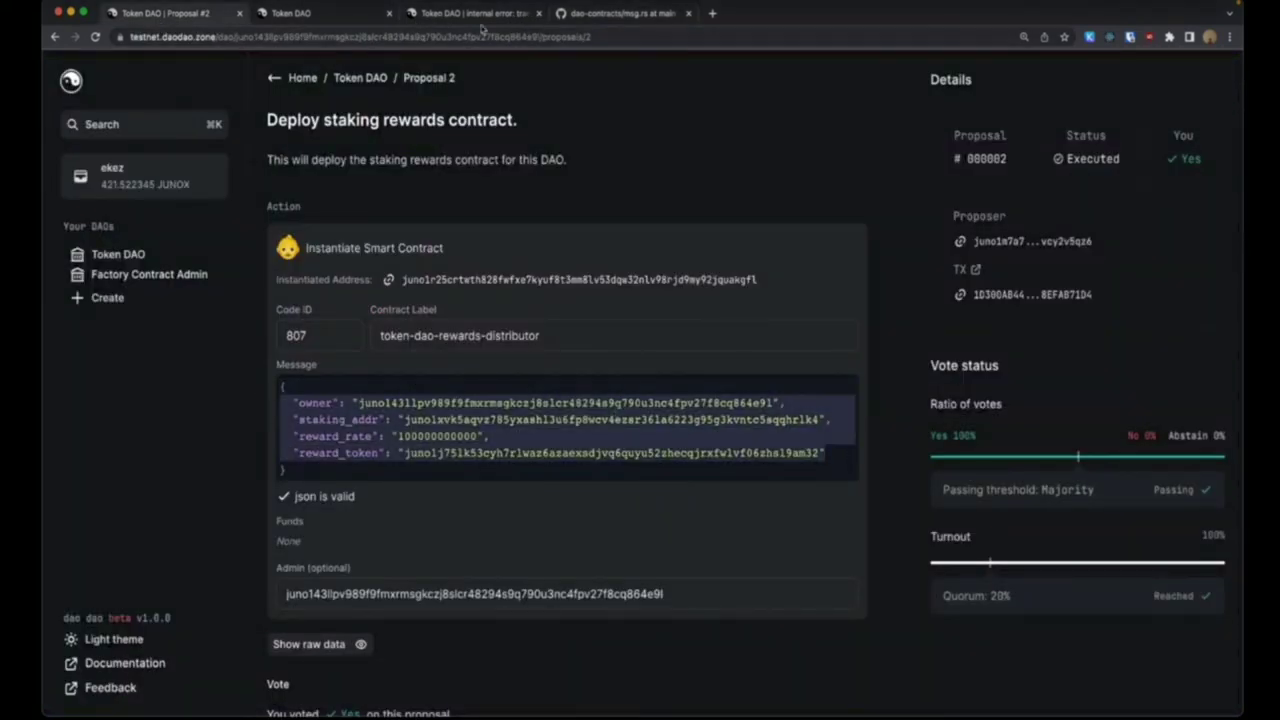
click(443, 16)
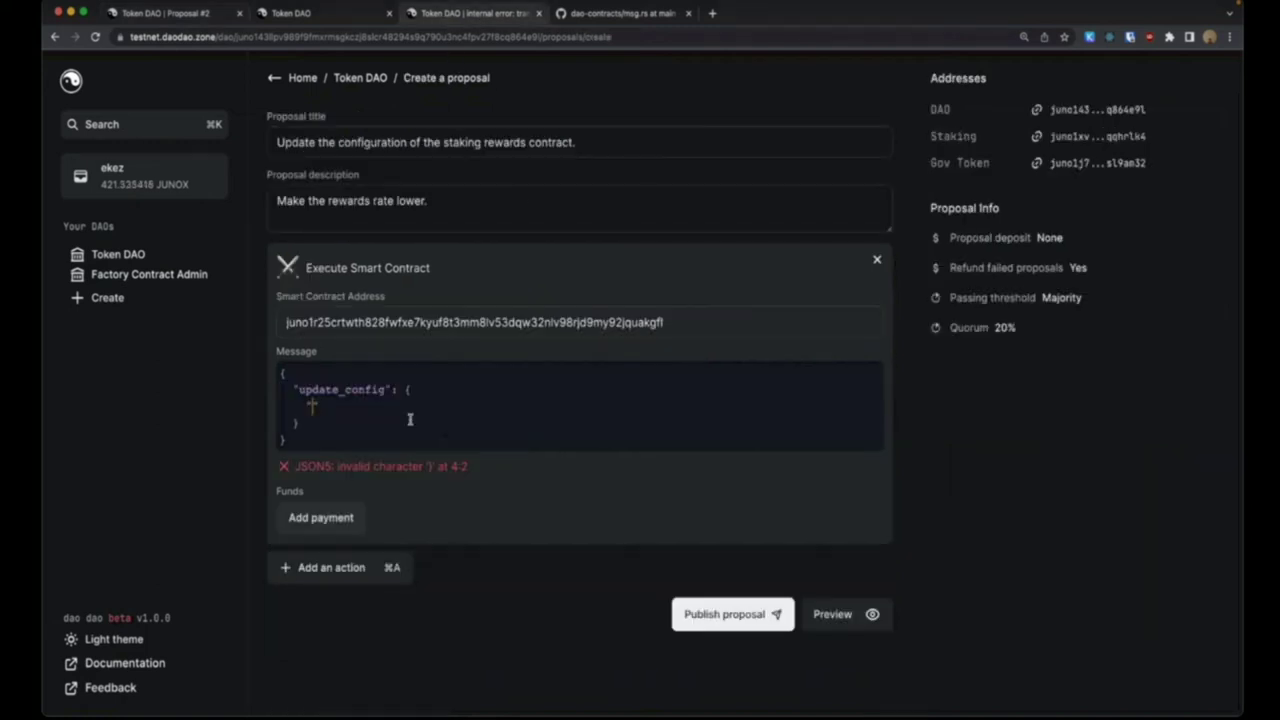
drag(320, 405, 222, 410)
key(super+v)
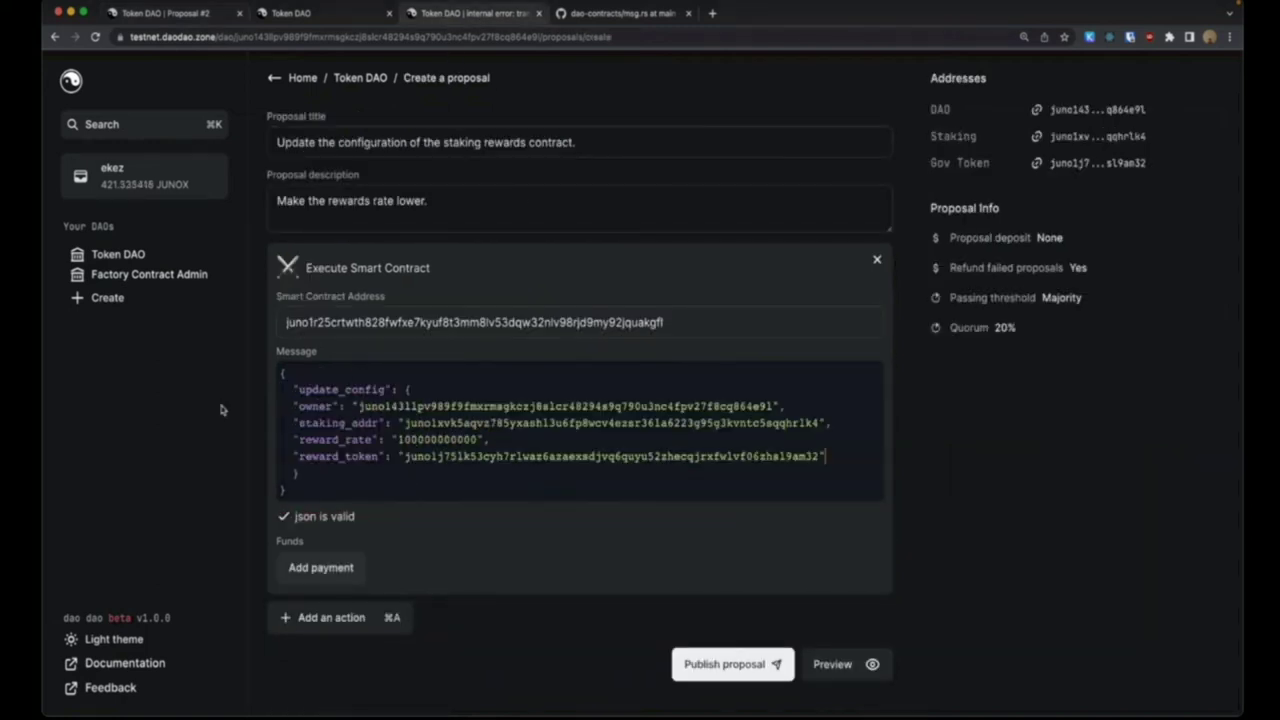
Indent the pasted configuration lines one level deeper inside the update_config object.
key(Tab)
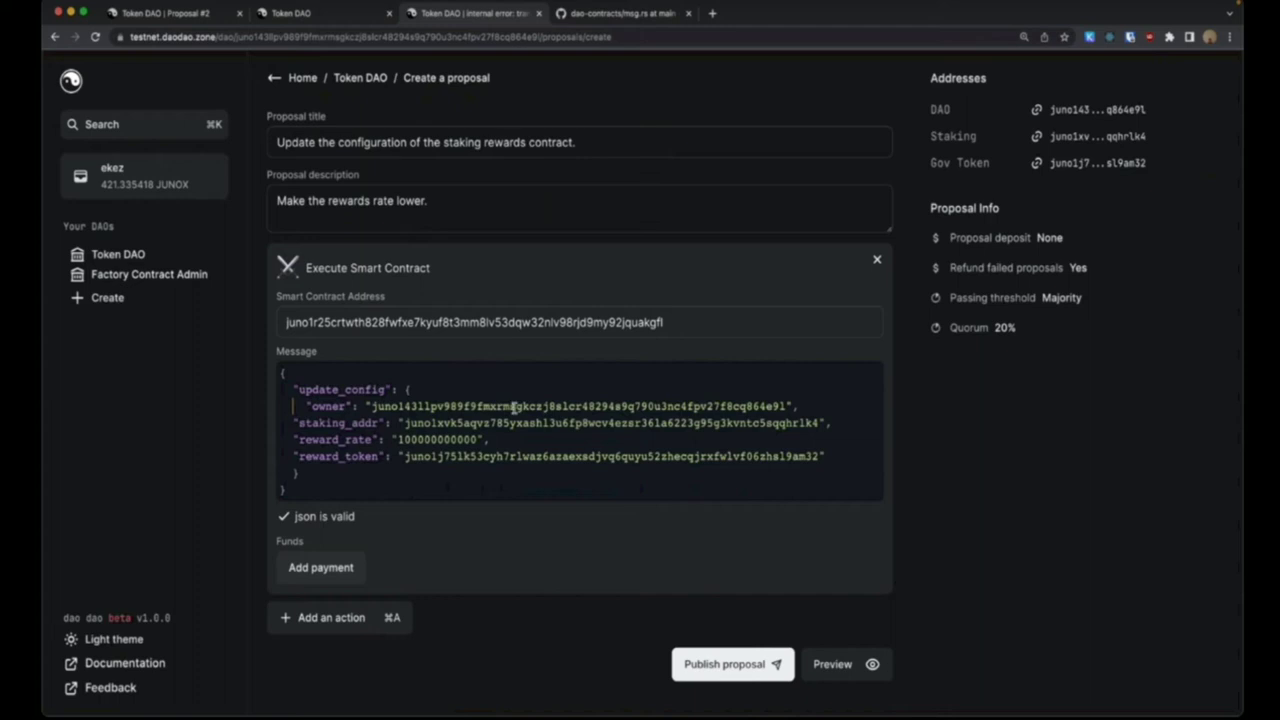
key(Tab)
key(Tab)
key(BackSpace)
key(BackSpace)
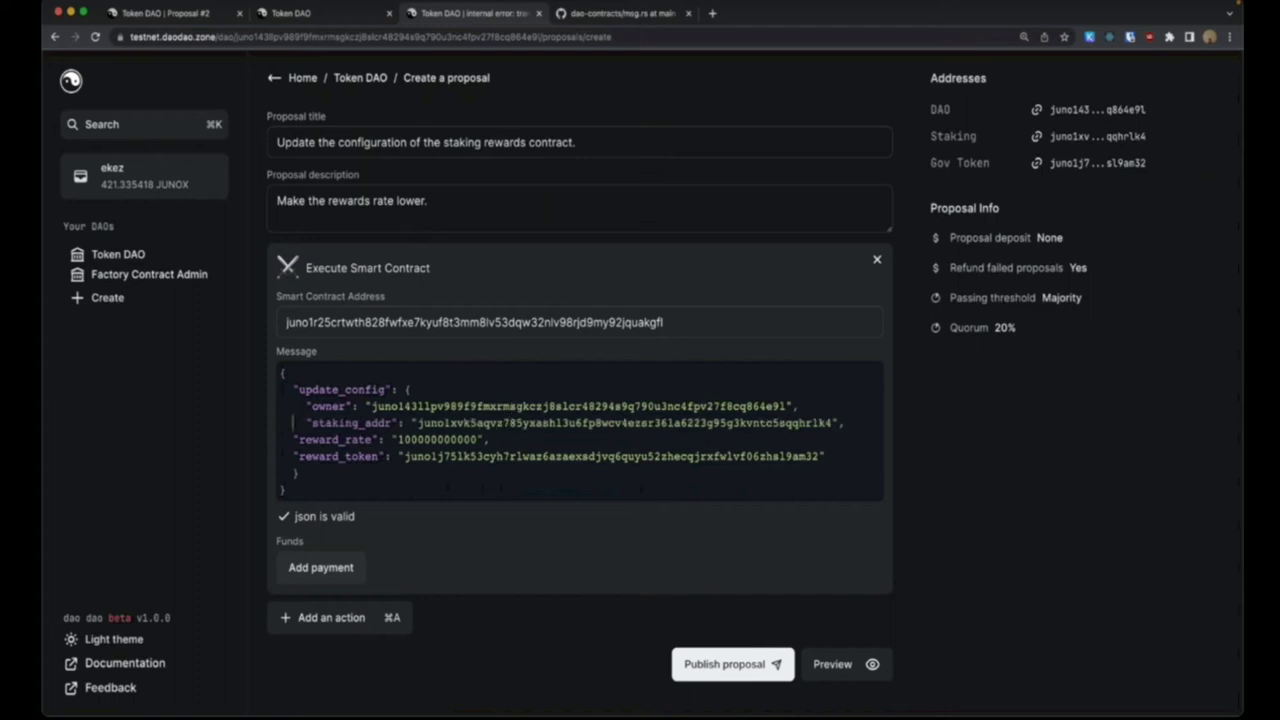
key(Tab)
key(Tab)
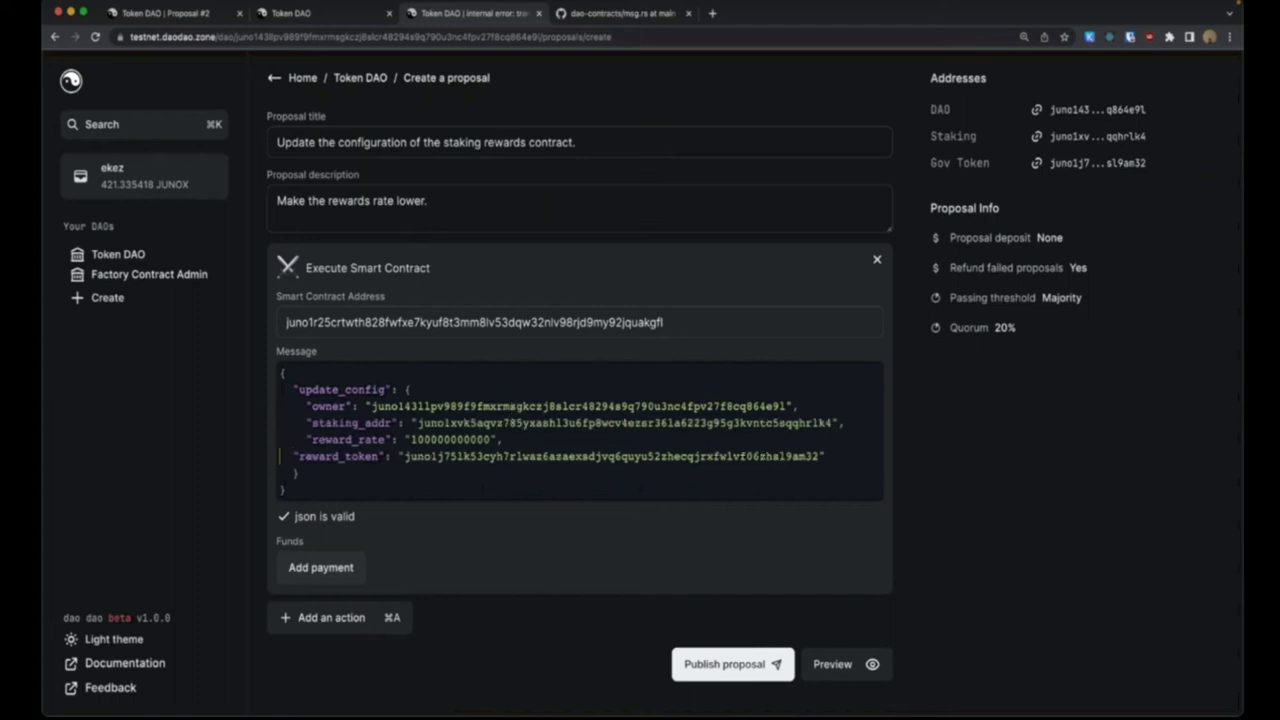
Set the reward_rate in the update_config message to "10".
key(BackSpace)
key(BackSpace)
key(BackSpace)
key(BackSpace)
key(BackSpace)
key(BackSpace)
key(BackSpace)
key(BackSpace)
key(BackSpace)
key(BackSpace)
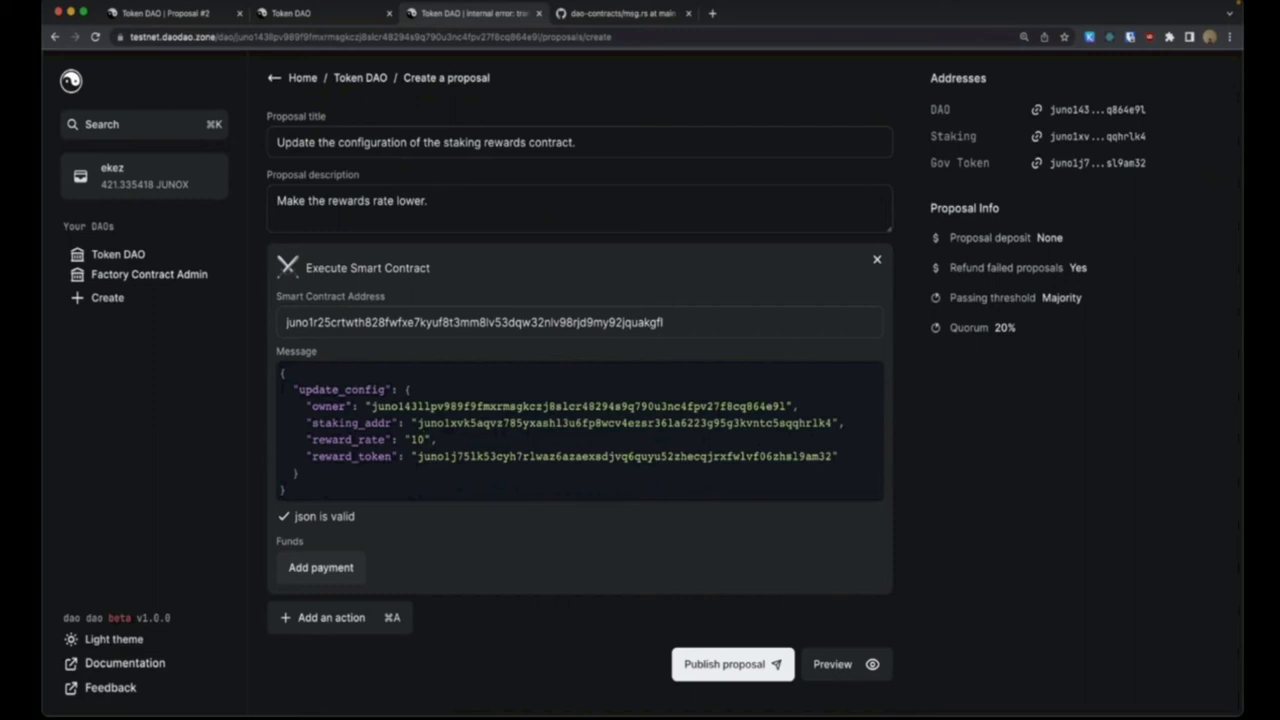
Complete the draft's reward_rate as "10000000", check the voice call in Discord, and return to Chrome.
text(000000)
mouse_move(560, 716)
click(749, 689)
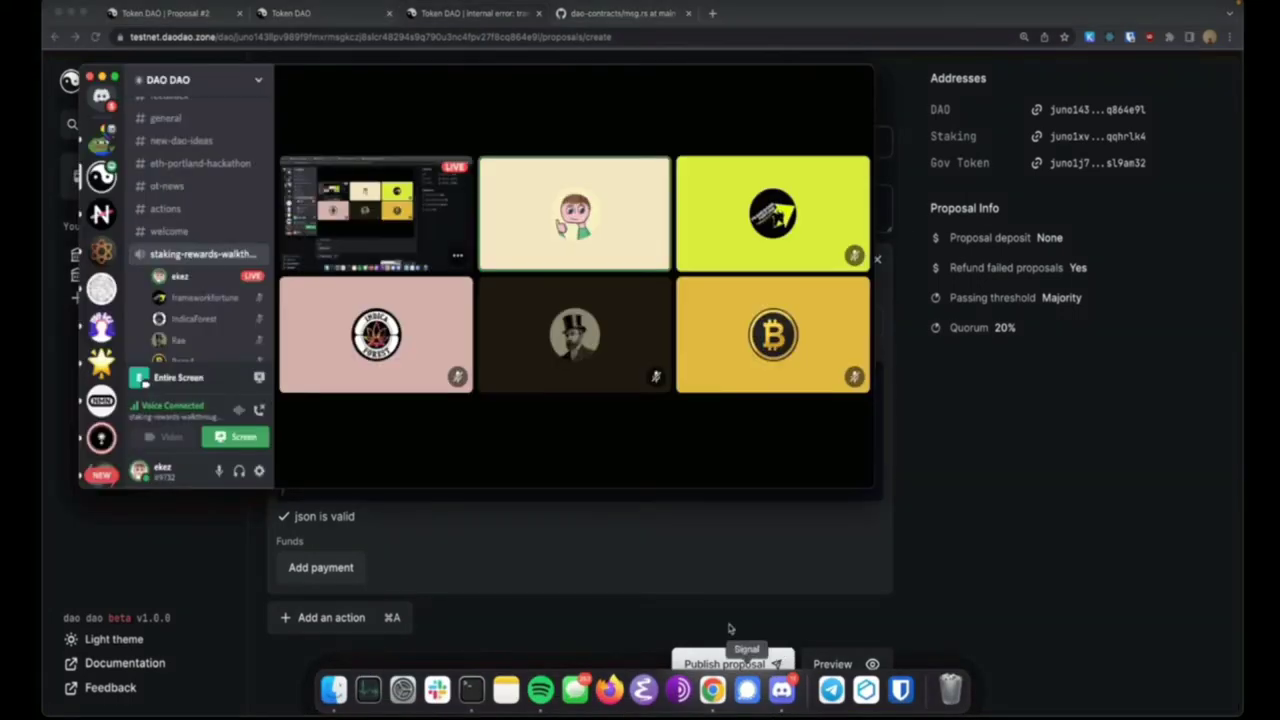
click(997, 511)
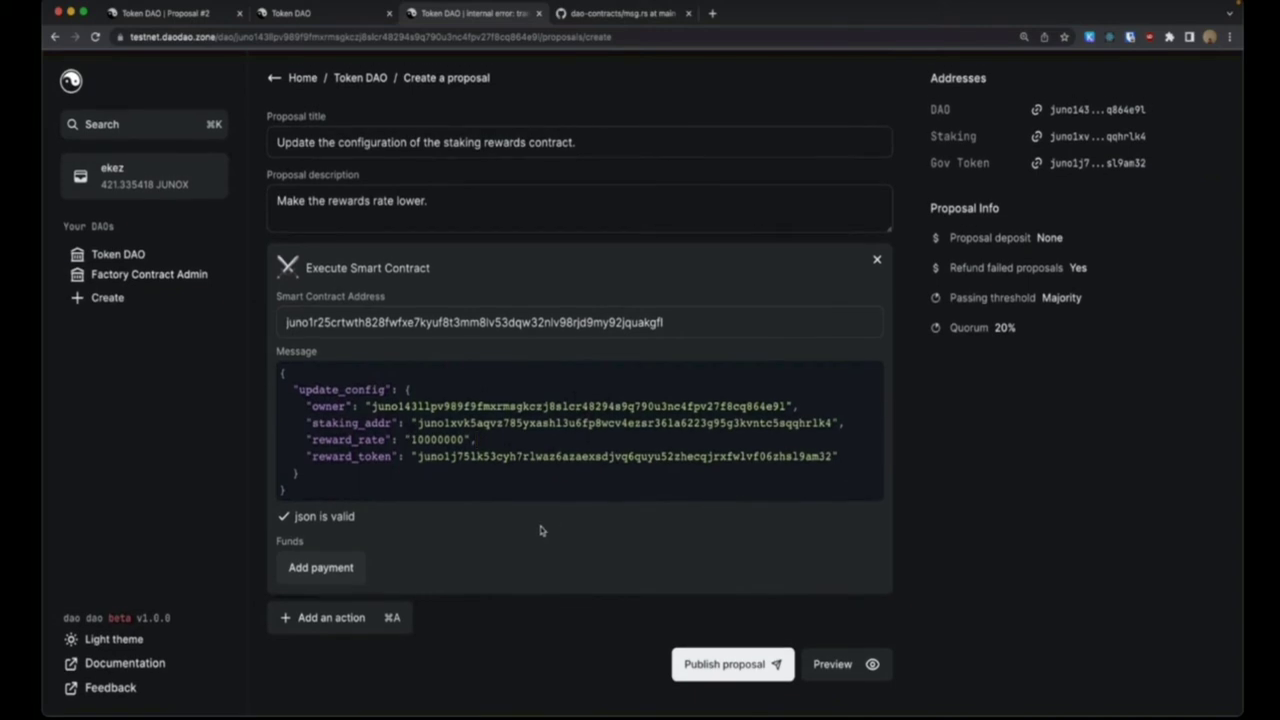
Publish the rewards configuration proposal, approve its wallet transaction, and check the Discord voice call before returning to Chrome.
click(705, 677)
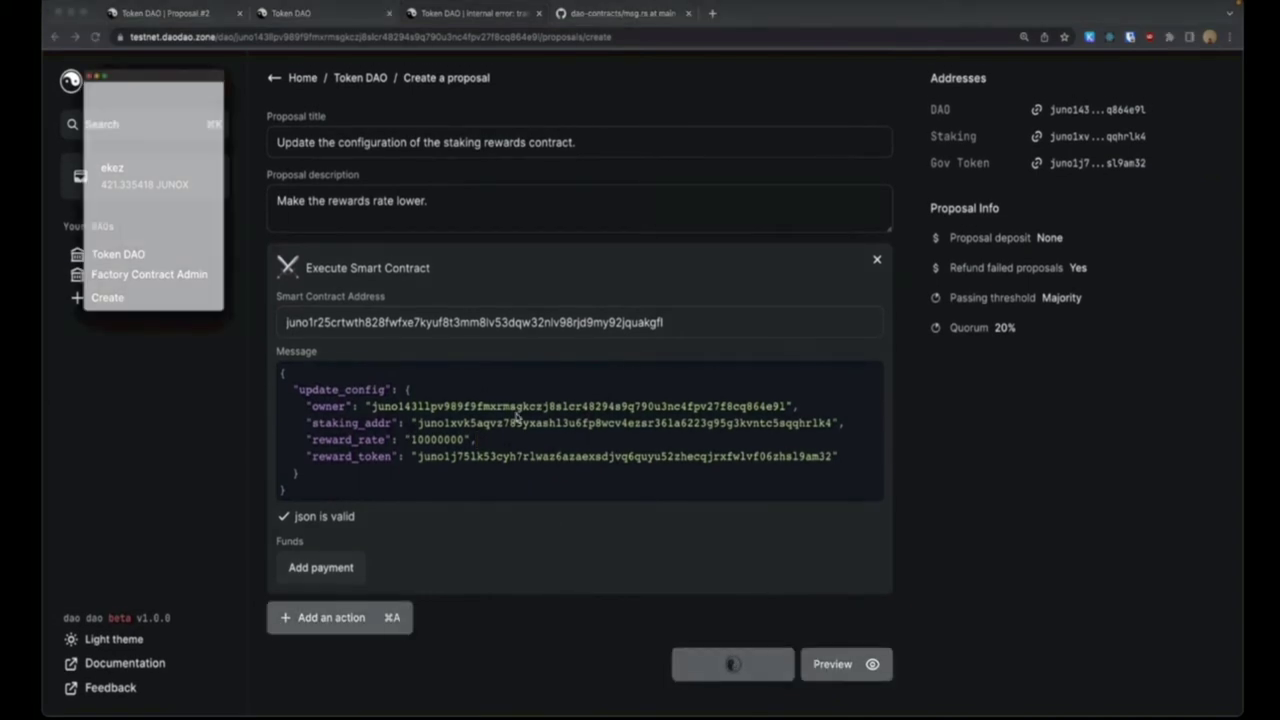
click(224, 375)
mouse_move(608, 686)
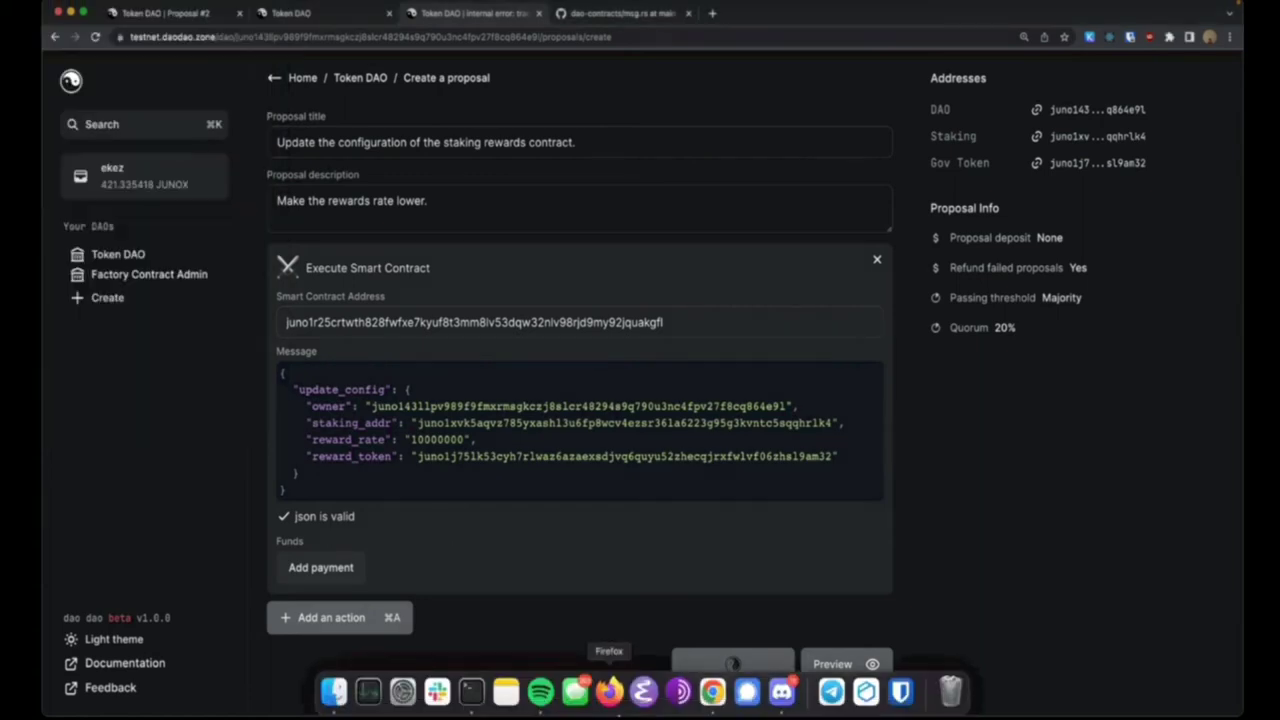
click(781, 690)
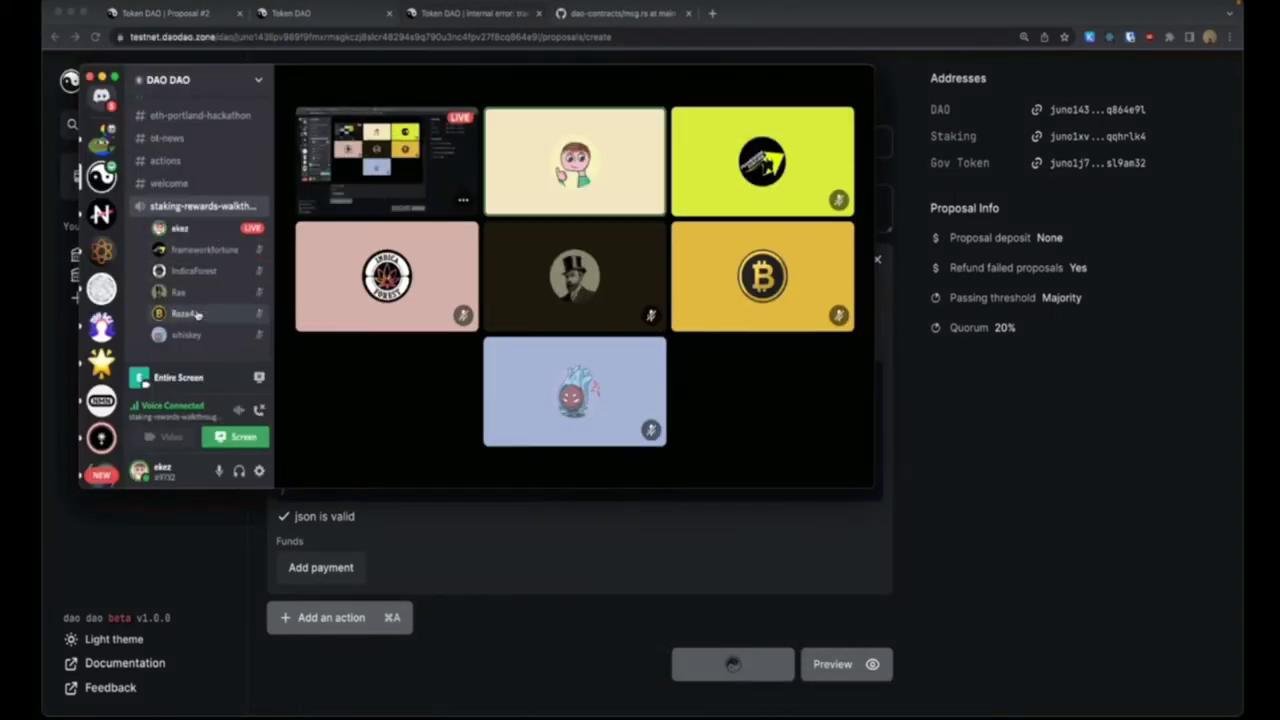
click(1039, 506)
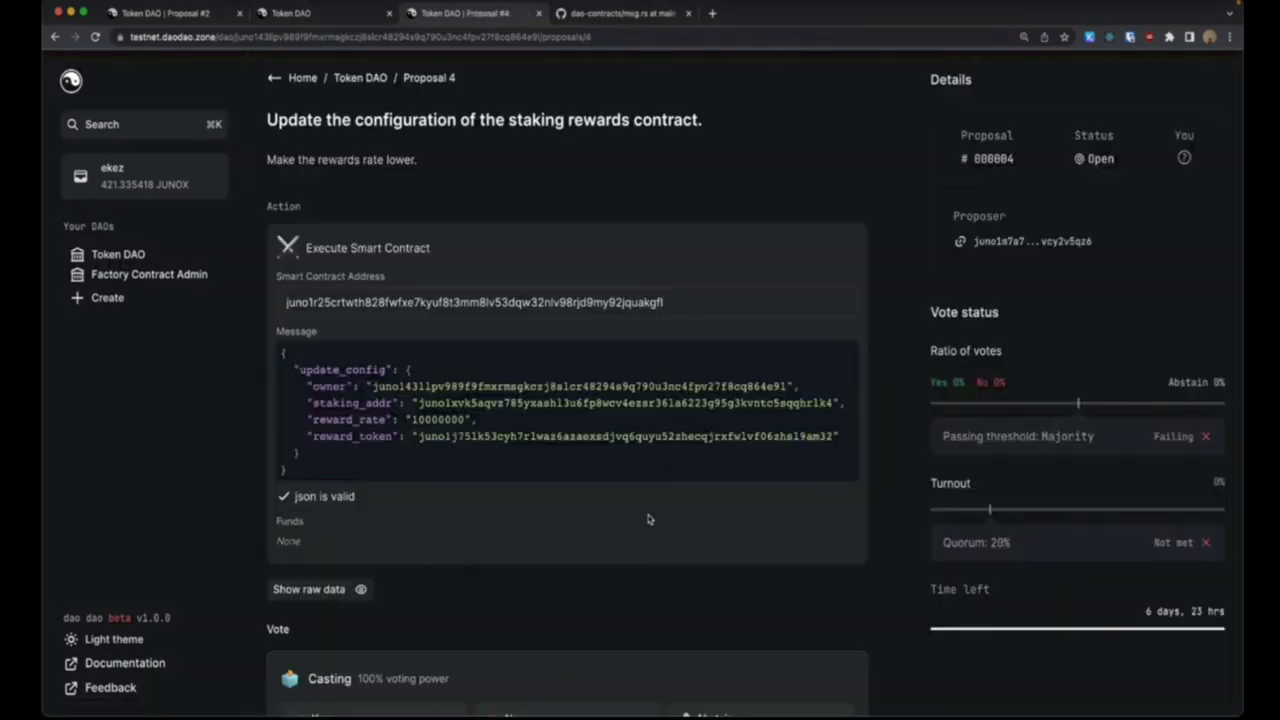
Cast a Yes vote on Proposal 4 and approve the vote transaction in the wallet.
scroll(491, 554, down, 2)
scroll(496, 555, down, 1)
click(372, 518)
click(567, 561)
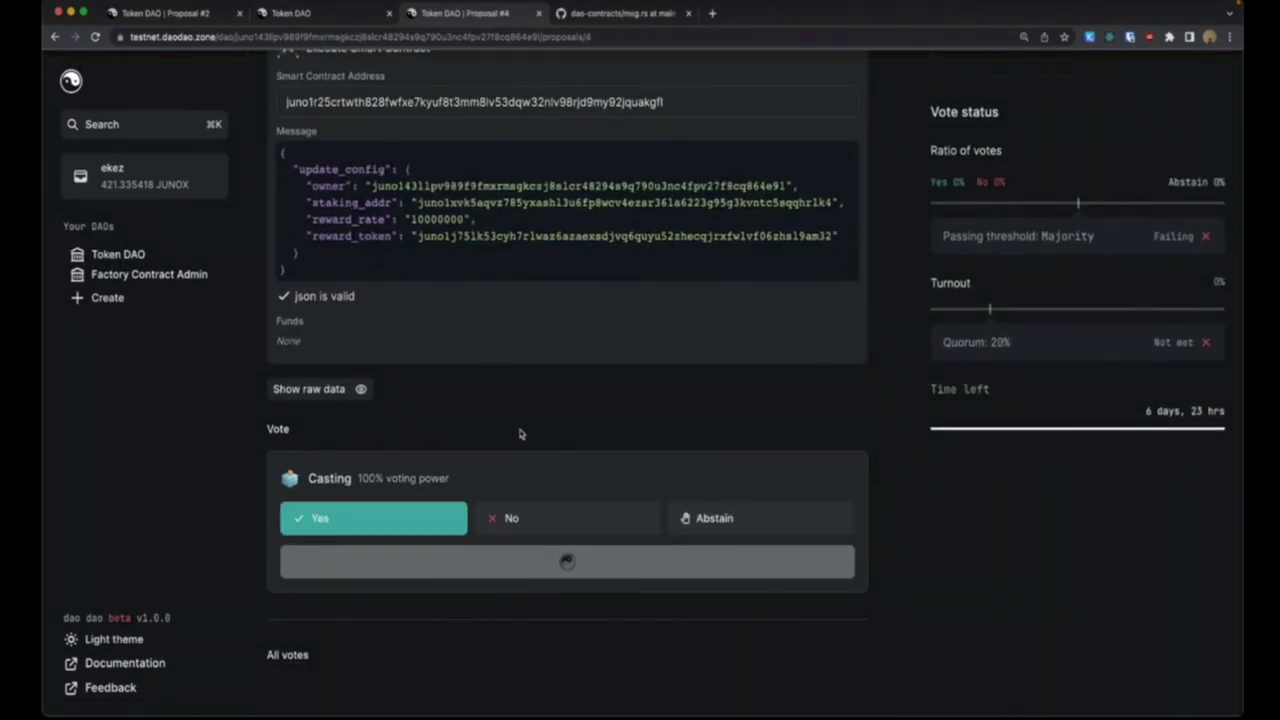
click(208, 379)
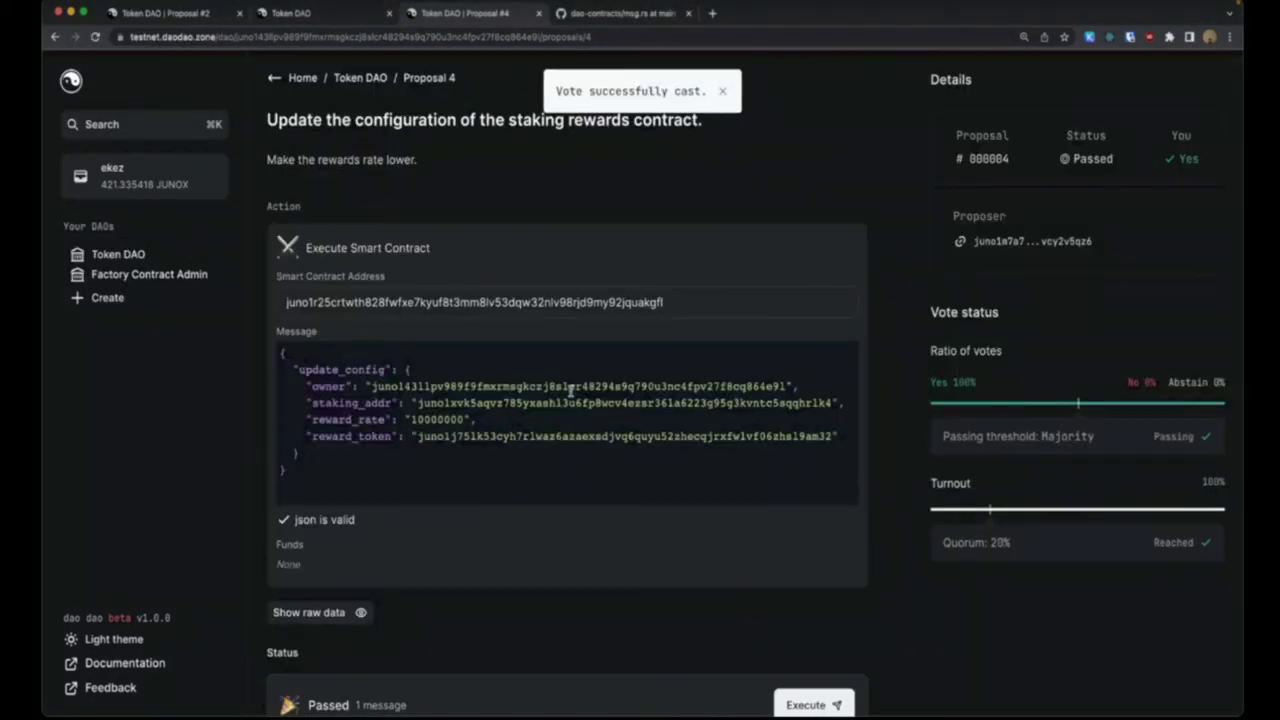
Execute Proposal 4, approve the wallet transaction, and dismiss the vote and execution notices.
scroll(570, 396, down, 1)
scroll(394, 582, down, 3)
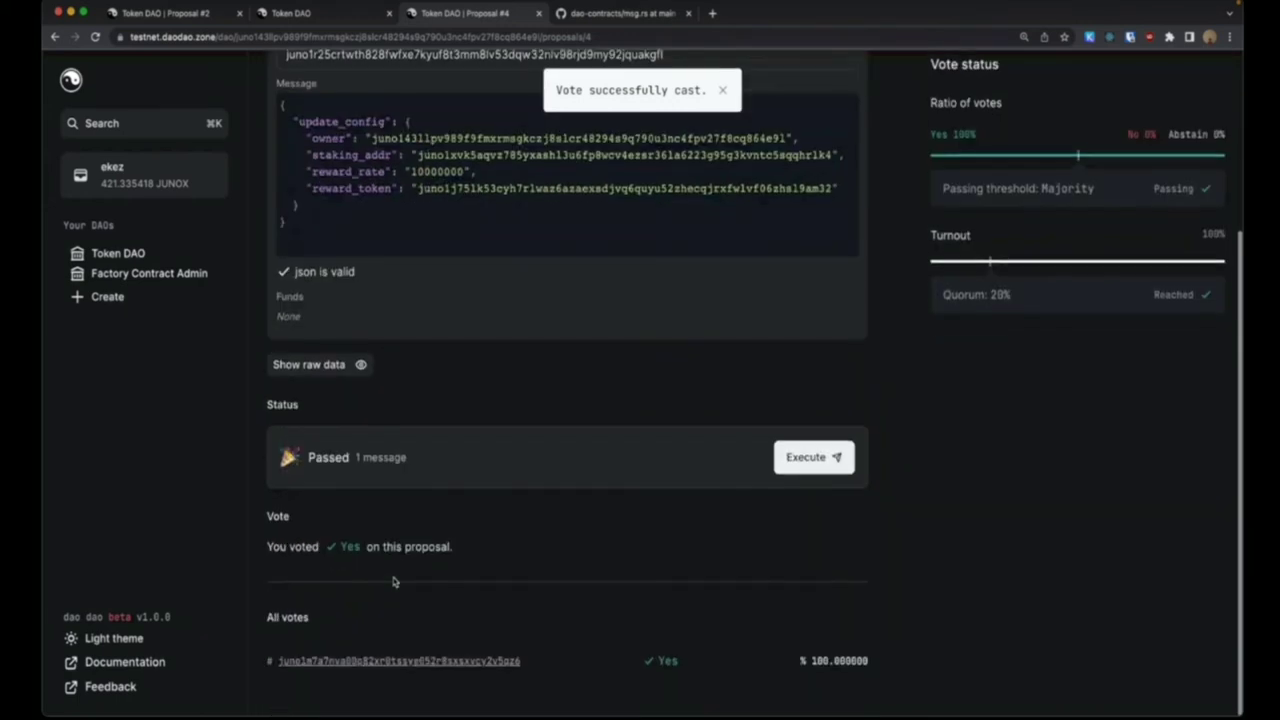
click(724, 94)
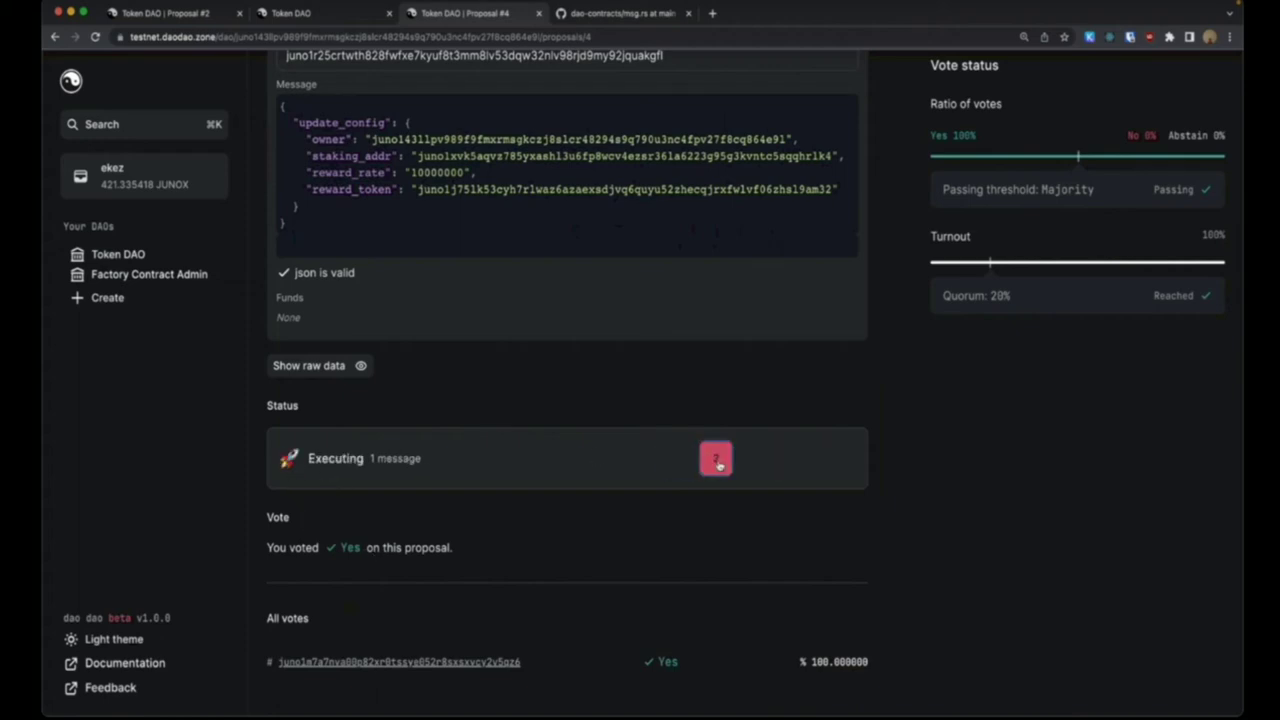
click(808, 470)
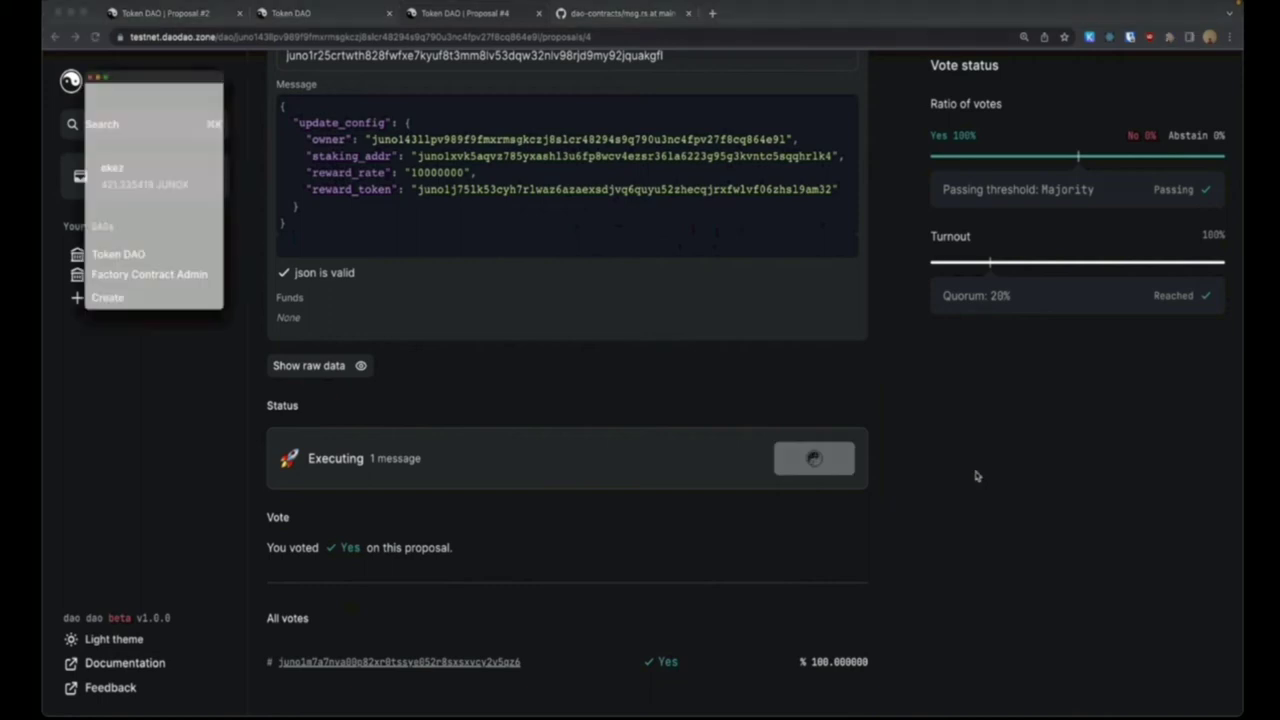
click(182, 384)
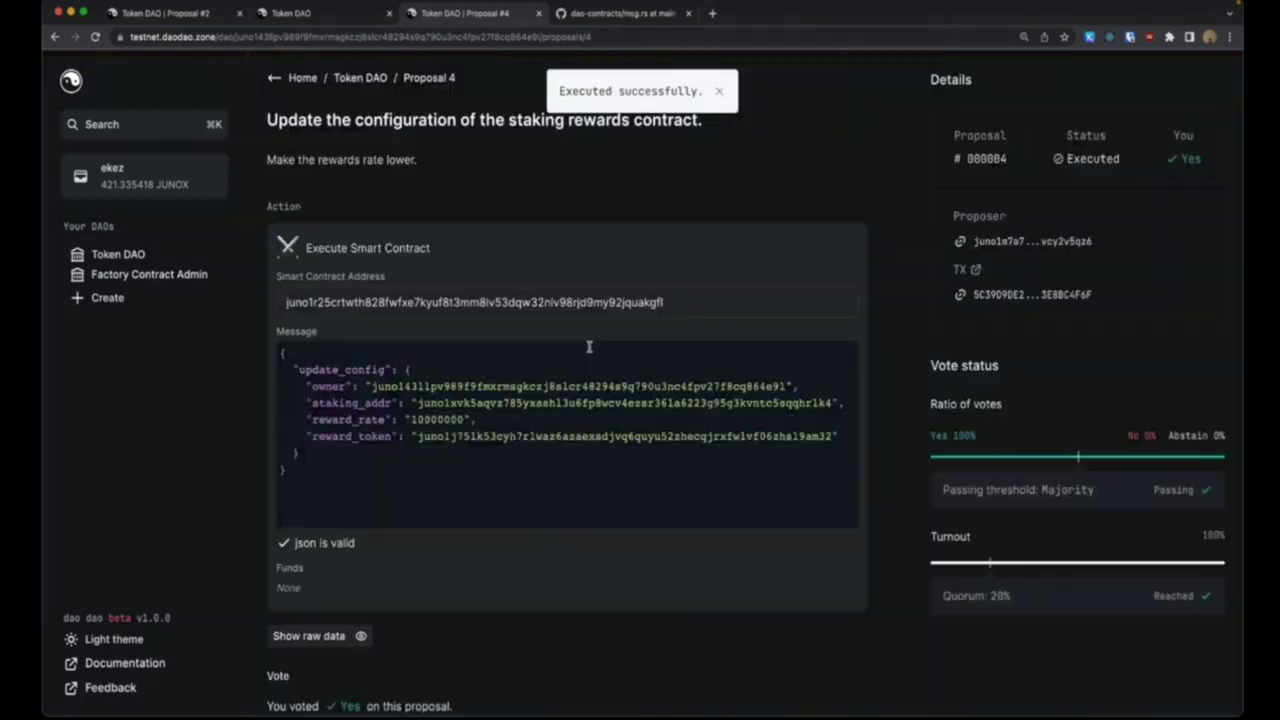
scroll(589, 346, down, 2)
scroll(588, 348, up, 3)
click(719, 98)
scroll(474, 203, down, 2)
scroll(474, 203, up, 2)
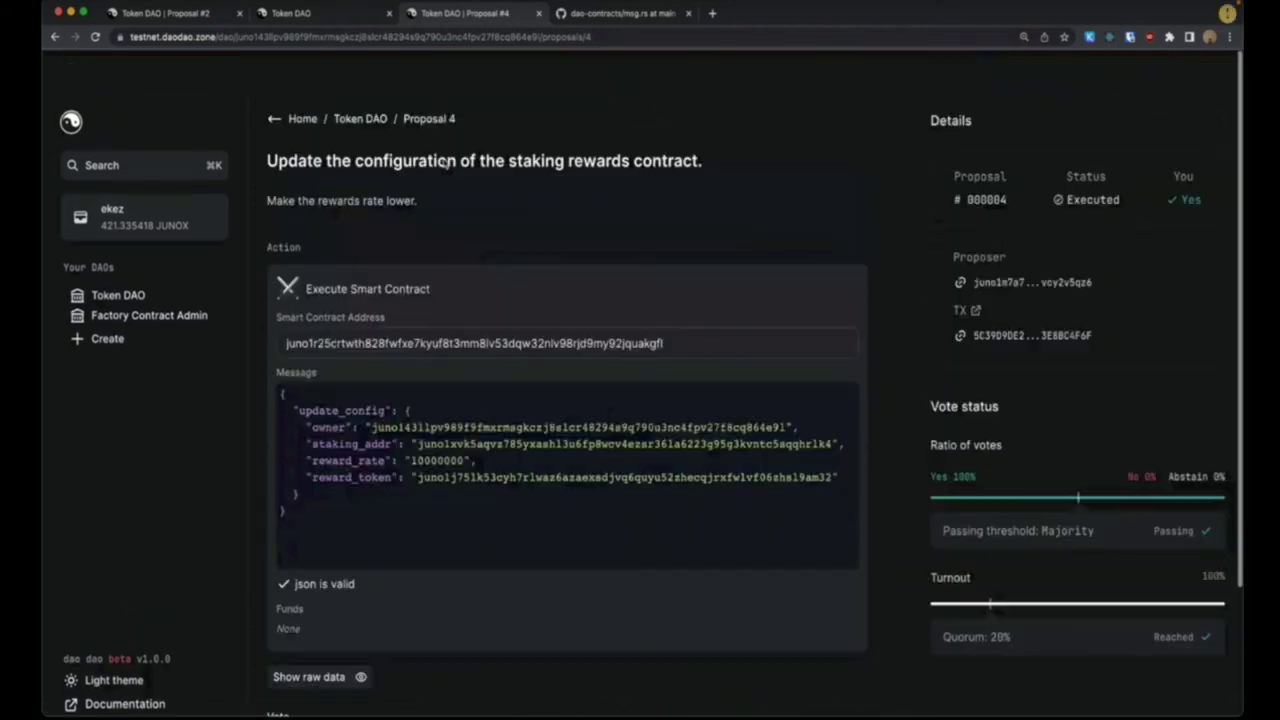
Go from Proposal 4 to the Token DAO overview page and reload it.
click(361, 80)
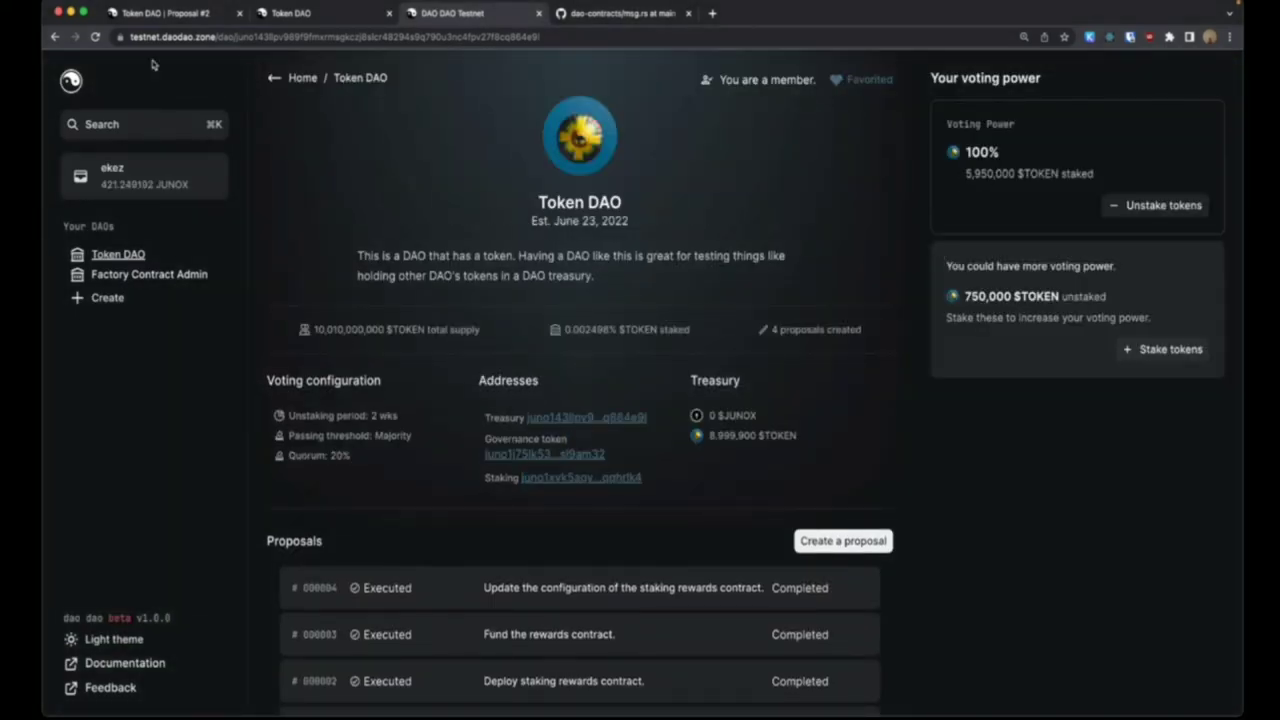
click(94, 37)
scroll(853, 267, down, 1)
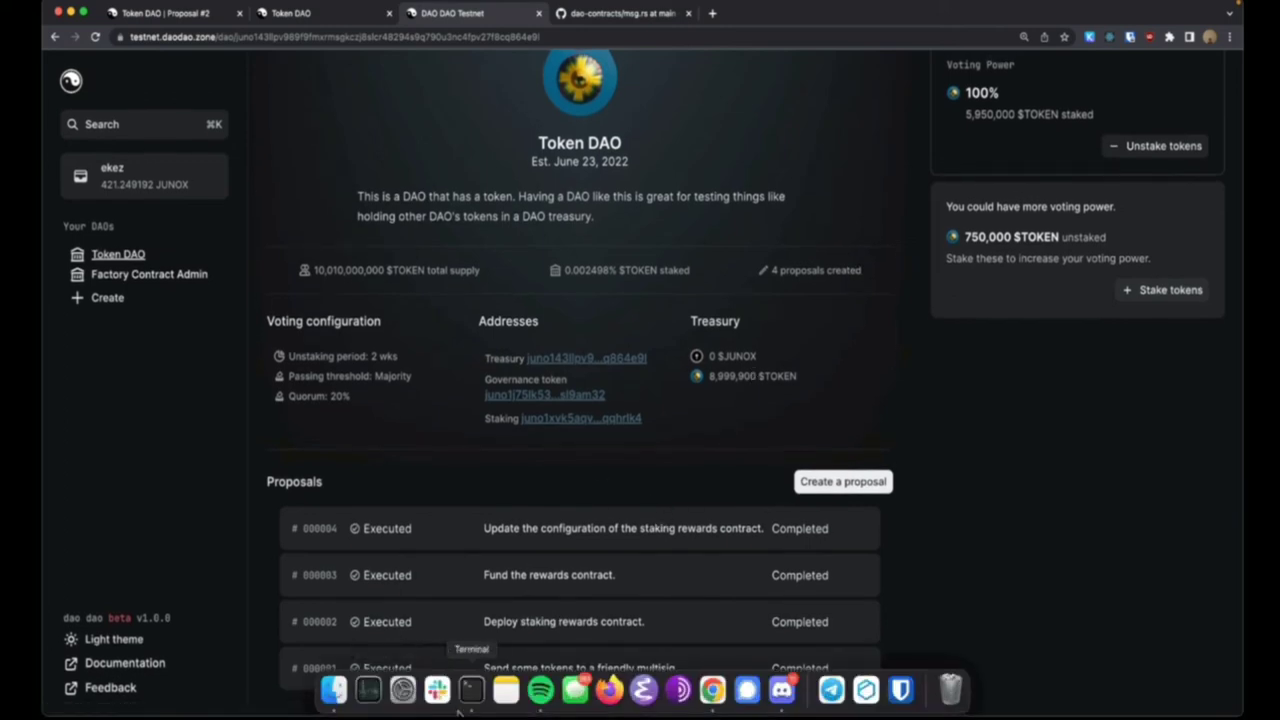
Rerun the junod distribute command on the rewards contract in Terminal with 20444ujunox fees, entering the keychain password and confirming the broadcast.
click(471, 691)
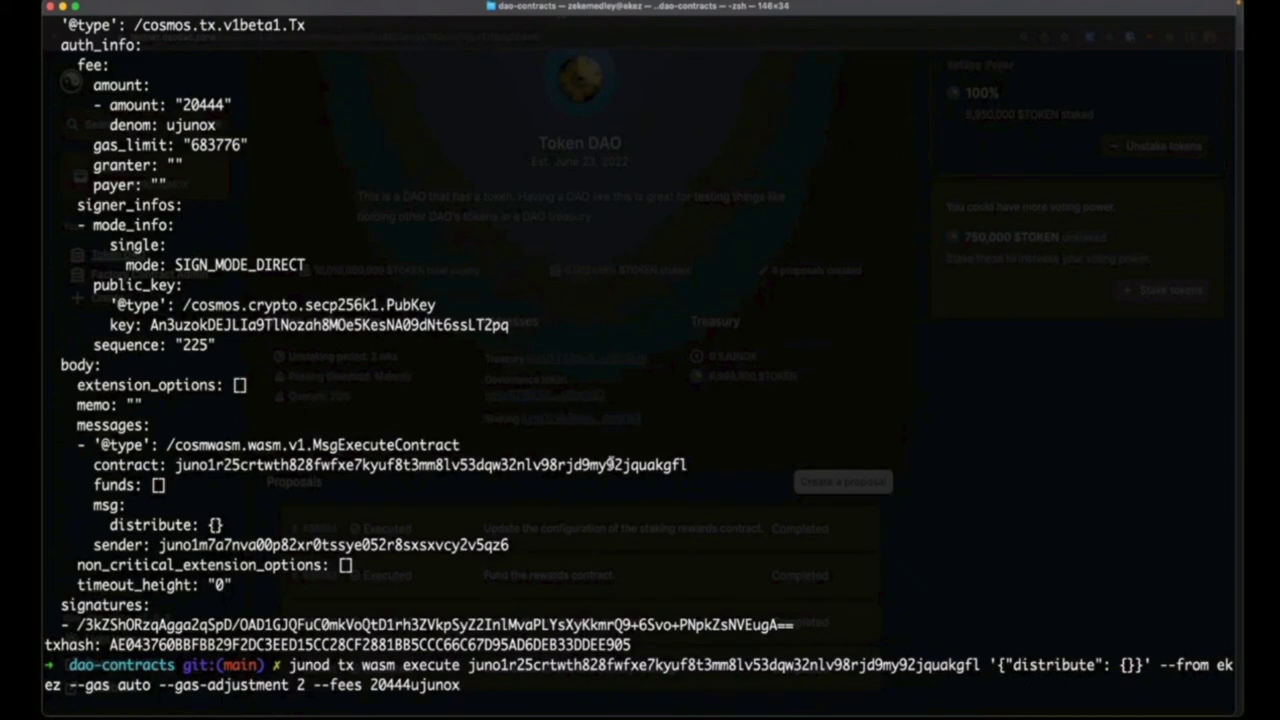
key(Return)
text(*****)
key(Return)
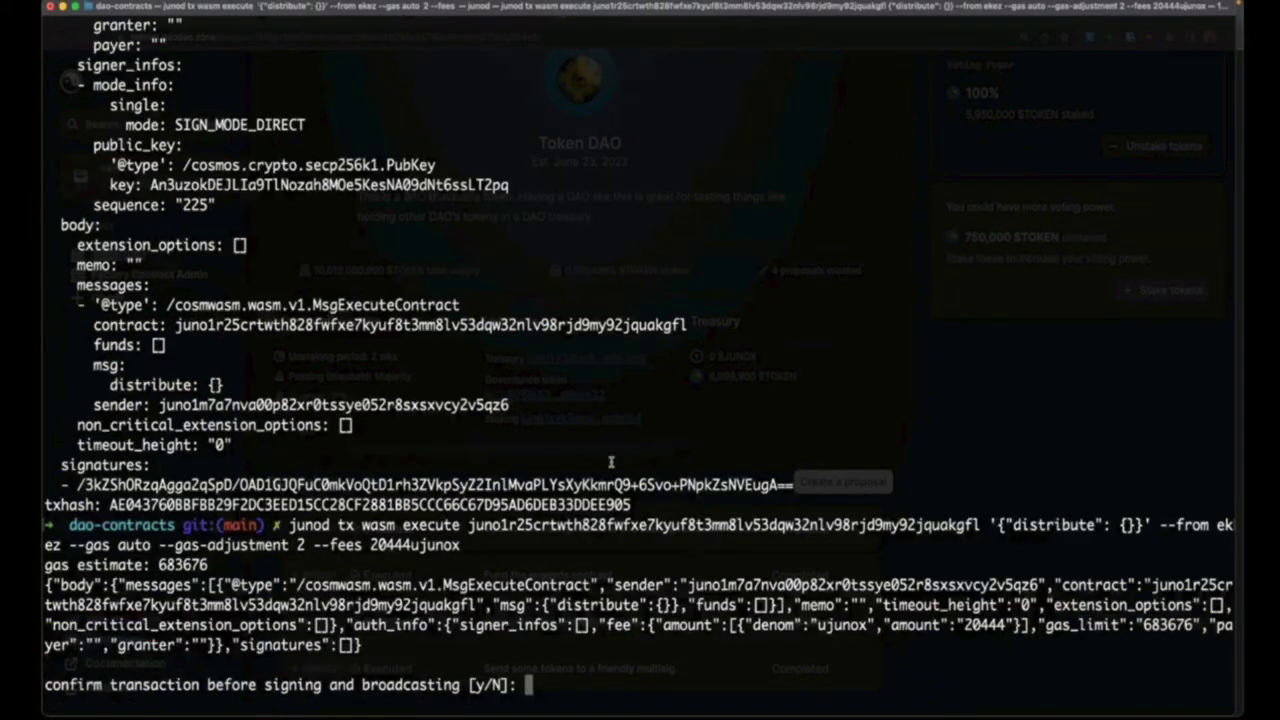
text(y)
key(Return)
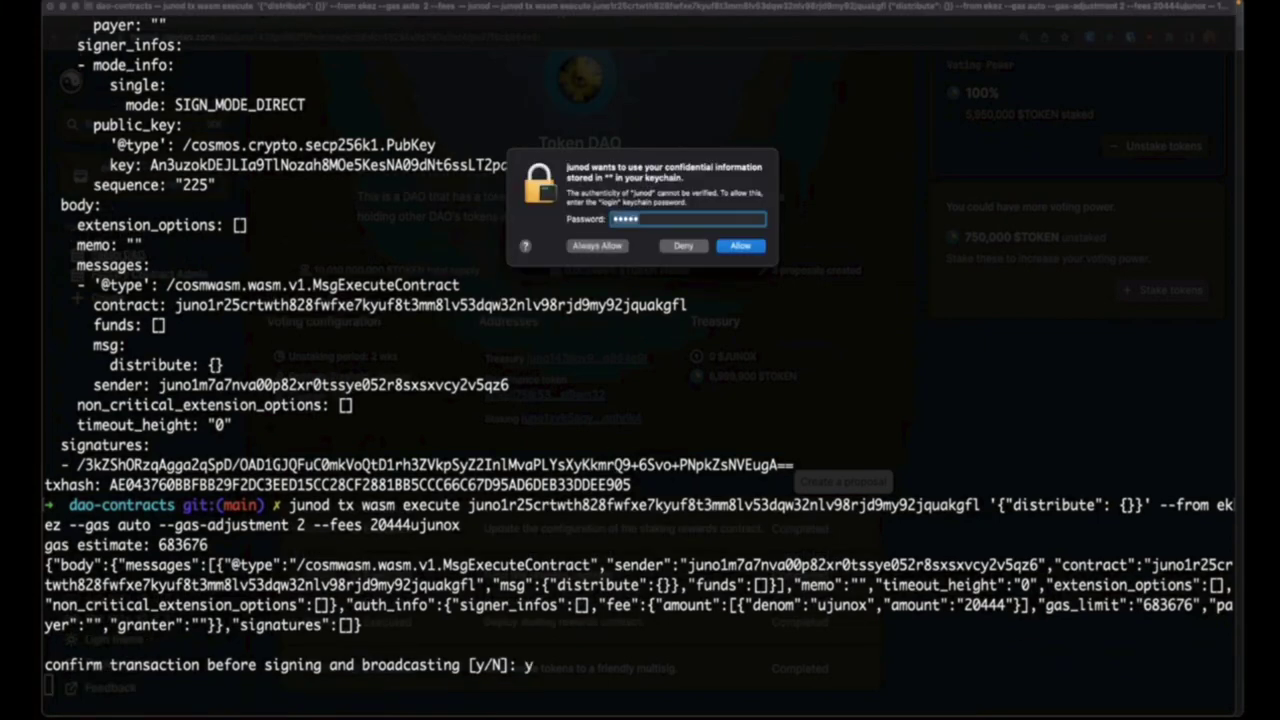
text(*****)
key(Return)
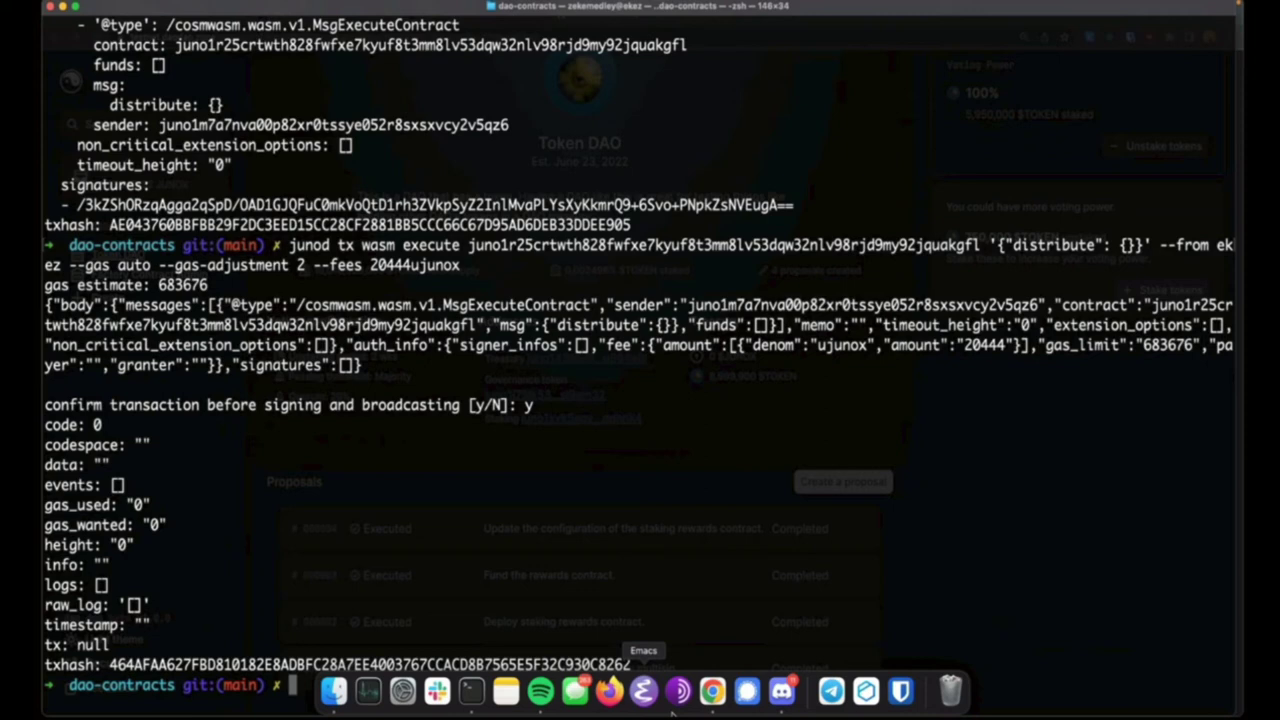
Switch to Chrome and reload the Token DAO page to check the staked token amount.
click(712, 690)
key(super+r)
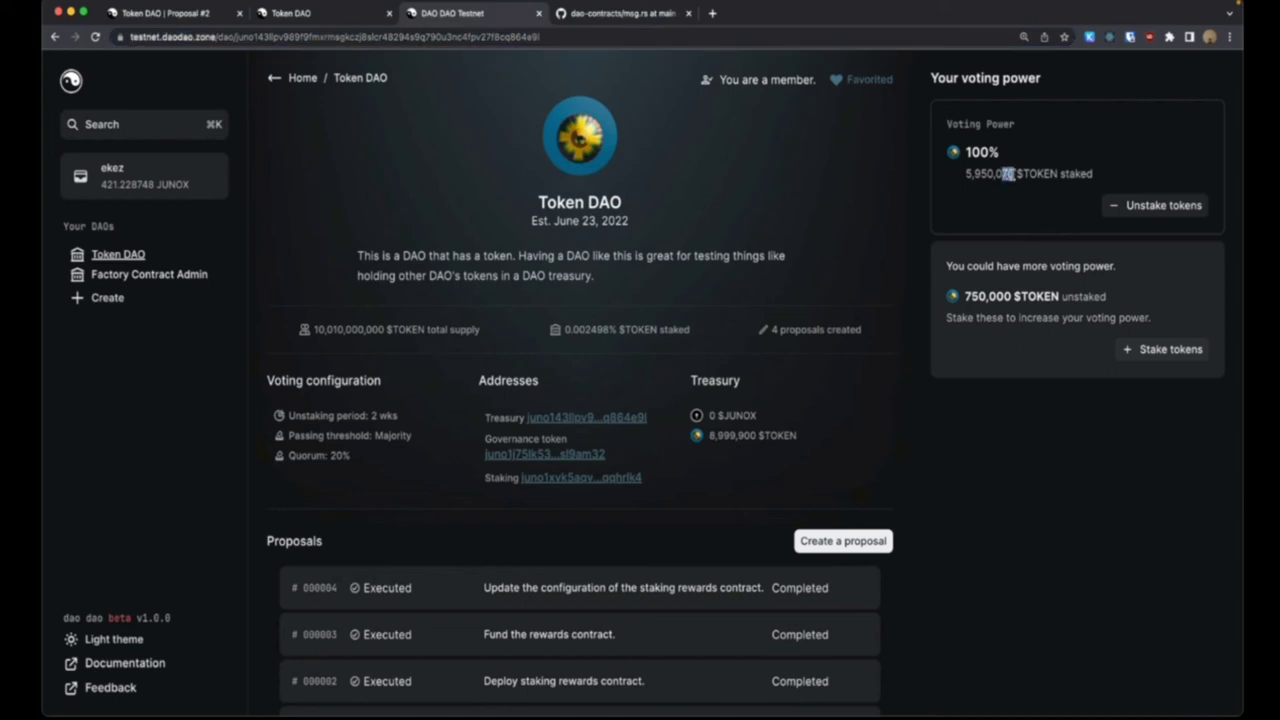
Switch to Discord and open the DAO DAO server's general channel.
mouse_move(643, 695)
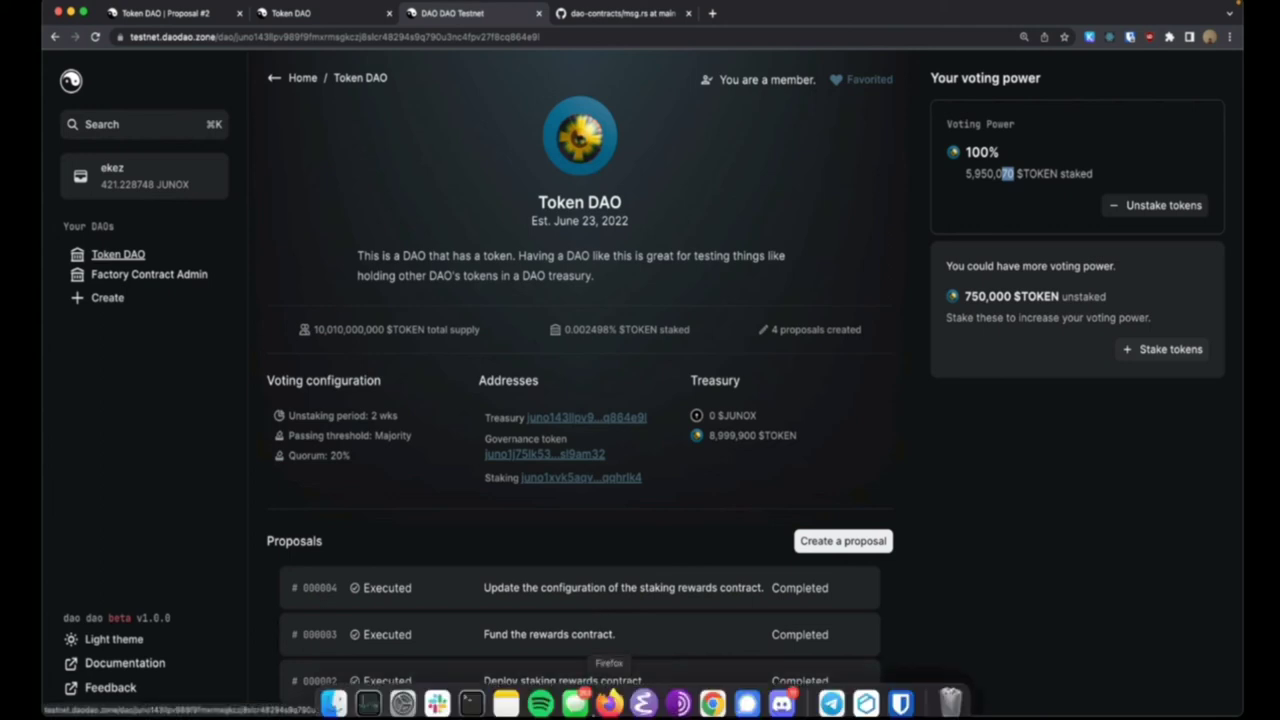
click(781, 690)
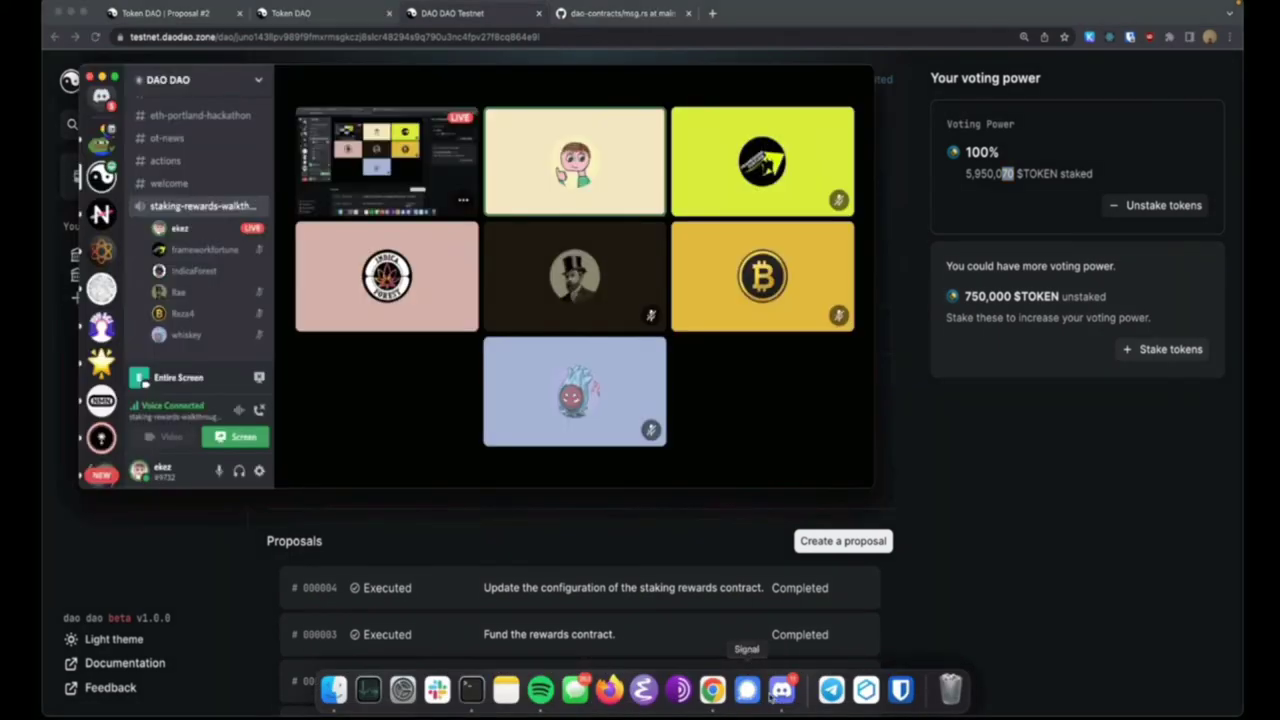
scroll(180, 265, up, 3)
click(168, 251)
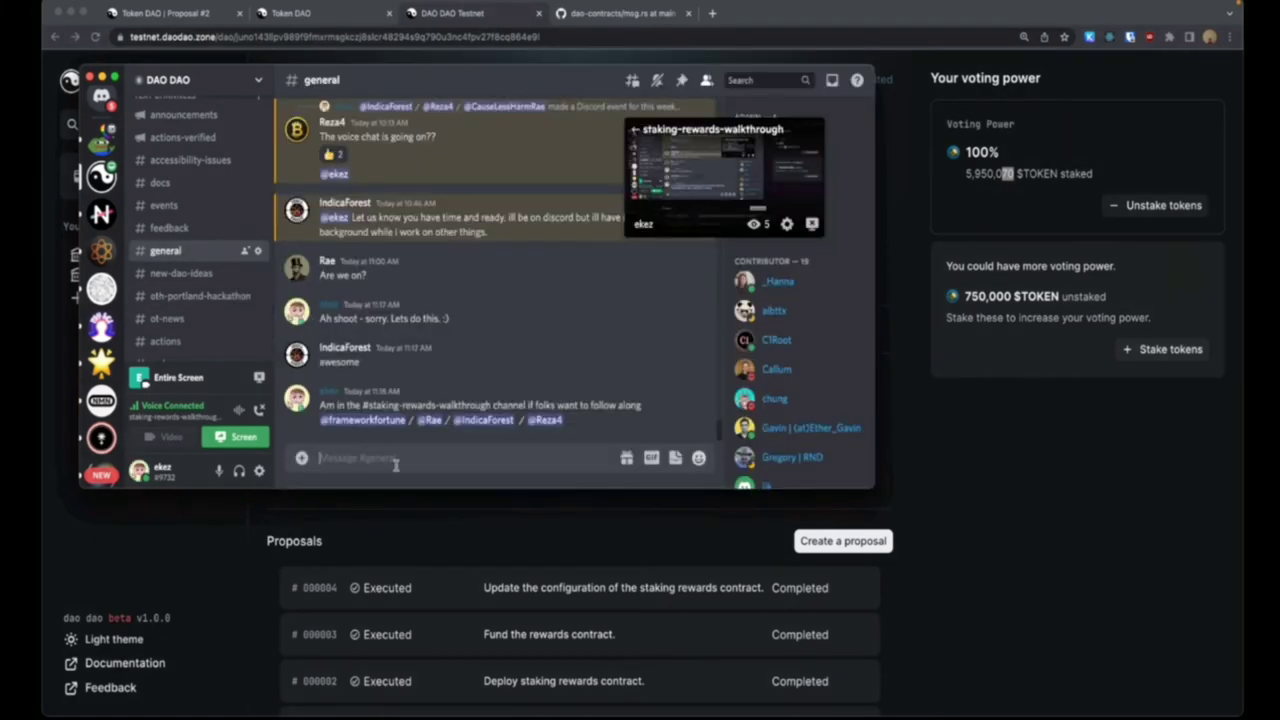
Post "Testing DAO from today's workshop about configuring staking rewards:" followed by the Token DAO testnet link.
click(396, 463)
text(Testing DAO from tod)
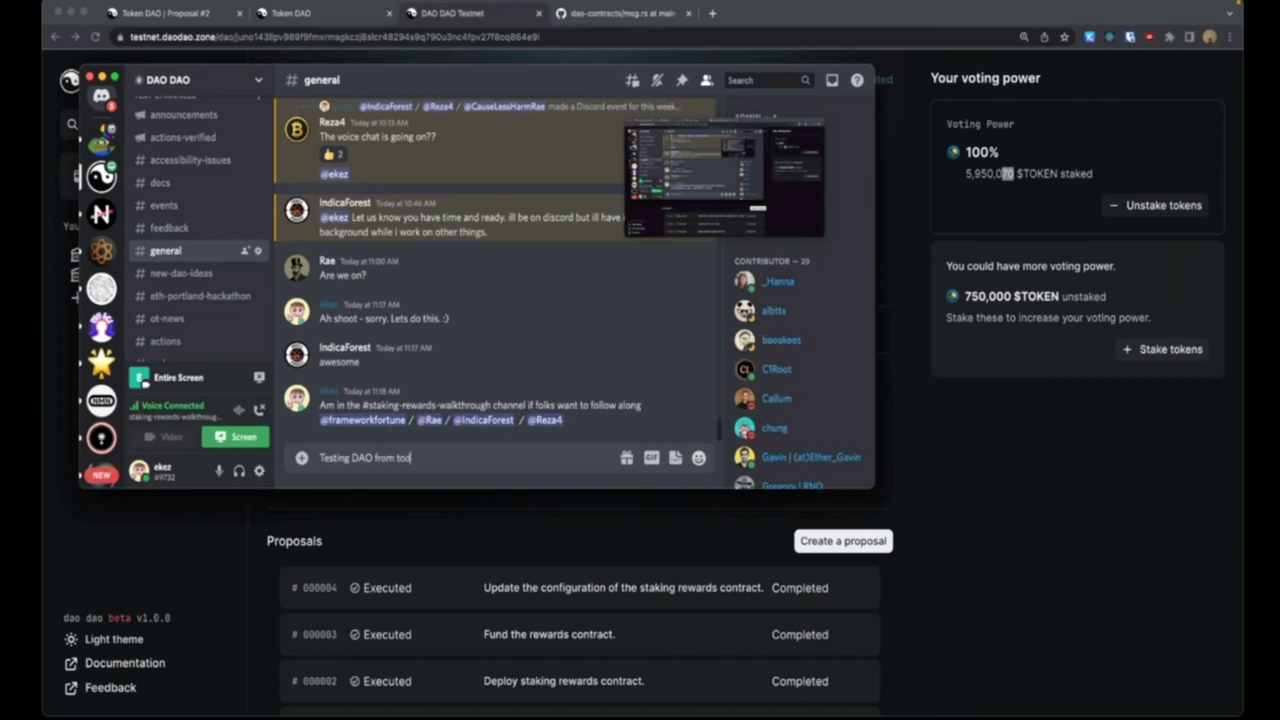
text(ay's workshop about configuring sta)
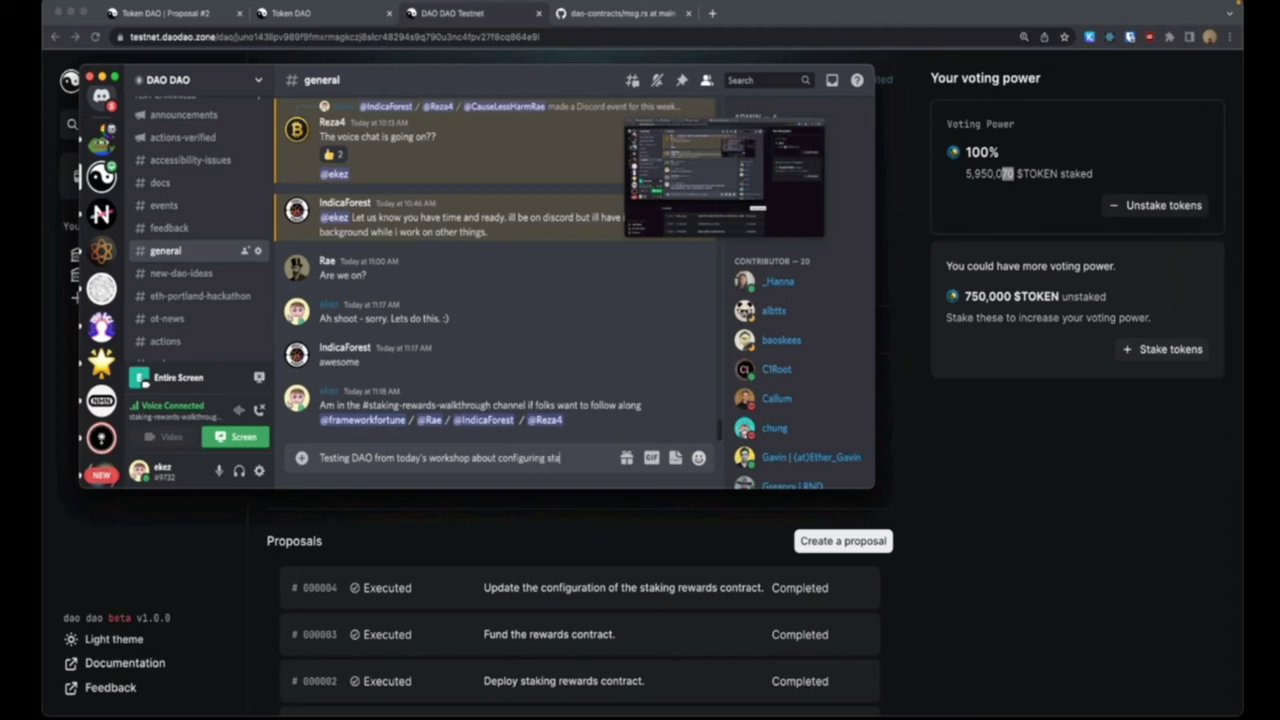
text(king rewards:)
text(https://testnet.daodao.zone/dao/juno1438pv989f9fmxrmsgkczj8slcr48294s9q790u3nc4fpv27f8cq864e9l)
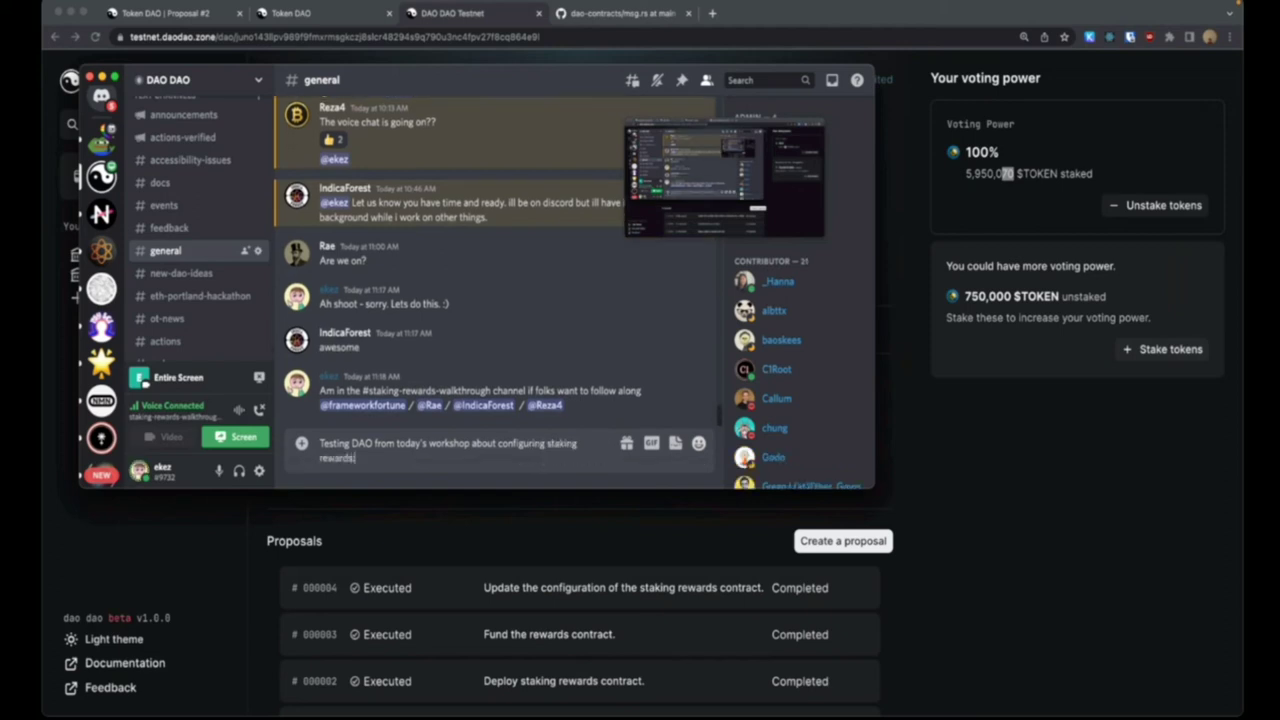
key(Return)
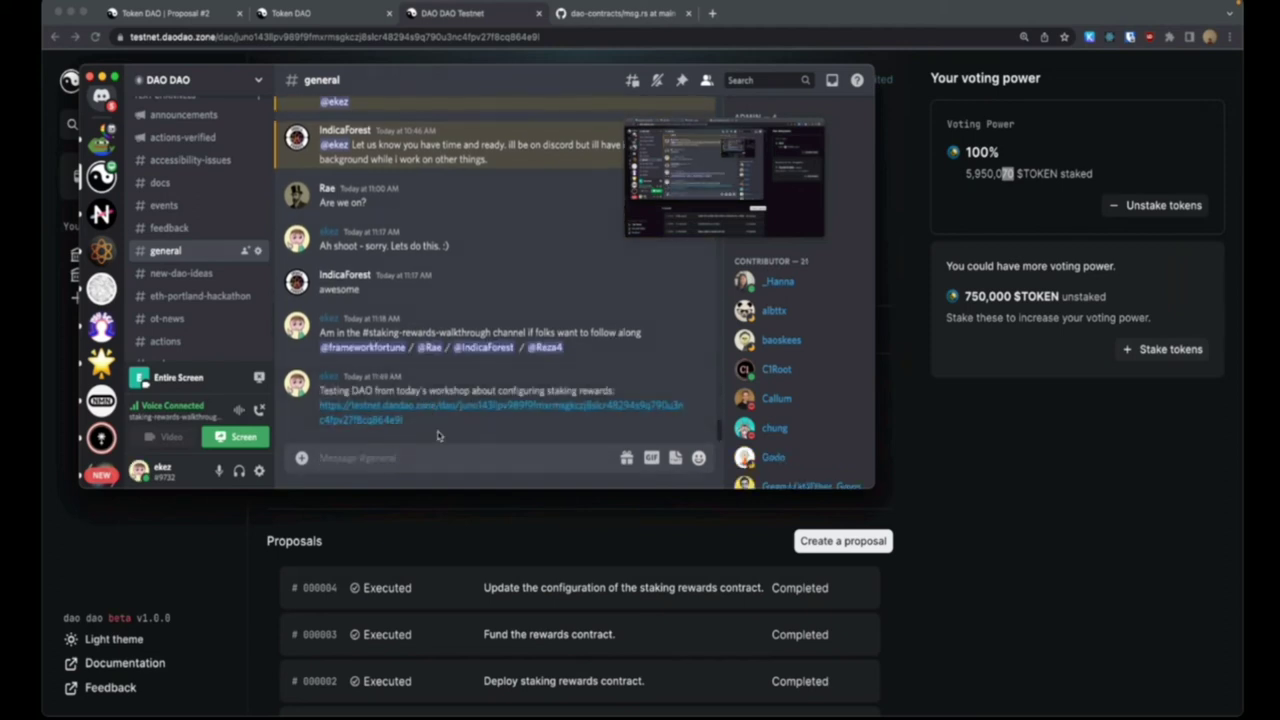
Return to Chrome and start a new Token DAO proposal titled "Distribute tokens.".
click(1085, 483)
scroll(398, 490, down, 2)
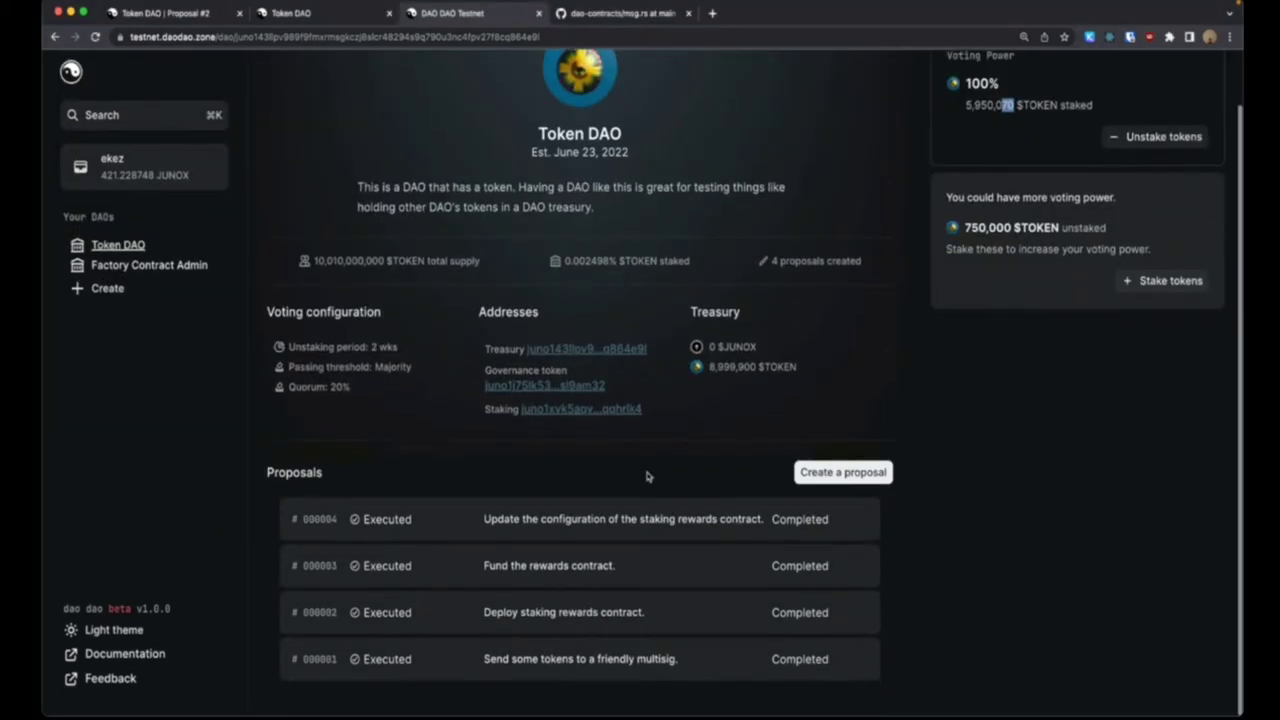
click(866, 476)
click(326, 136)
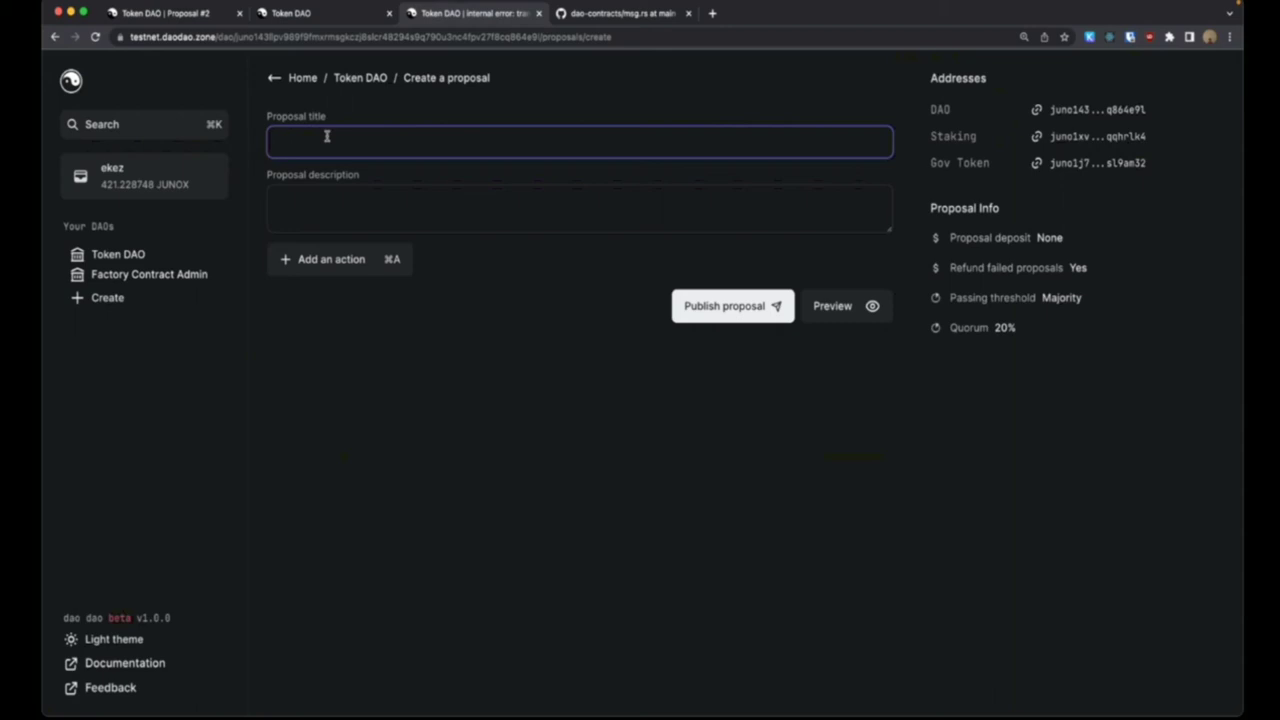
text(tribute tewor)
key(BackSpace)
key(BackSpace)
key(BackSpace)
text(okens.)
click(643, 383)
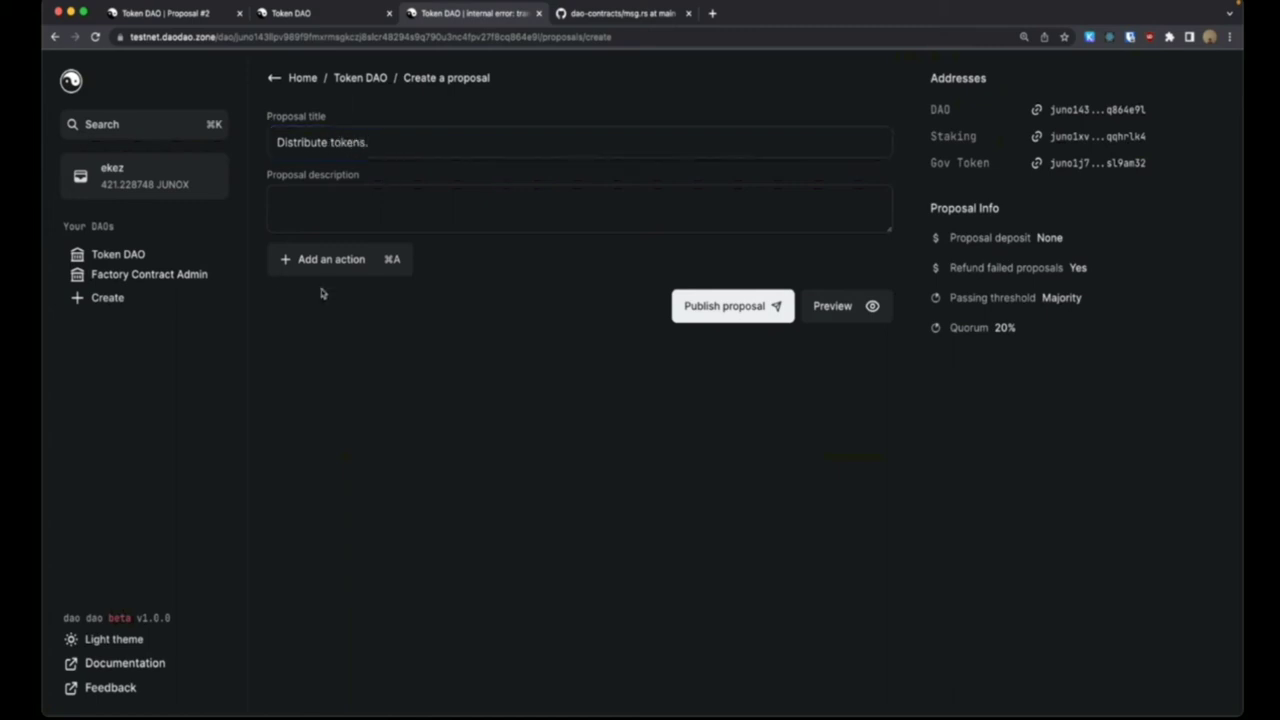
Browse the action types available for the proposal and close the list without choosing one.
click(343, 201)
click(391, 297)
click(358, 271)
scroll(706, 380, down, 5)
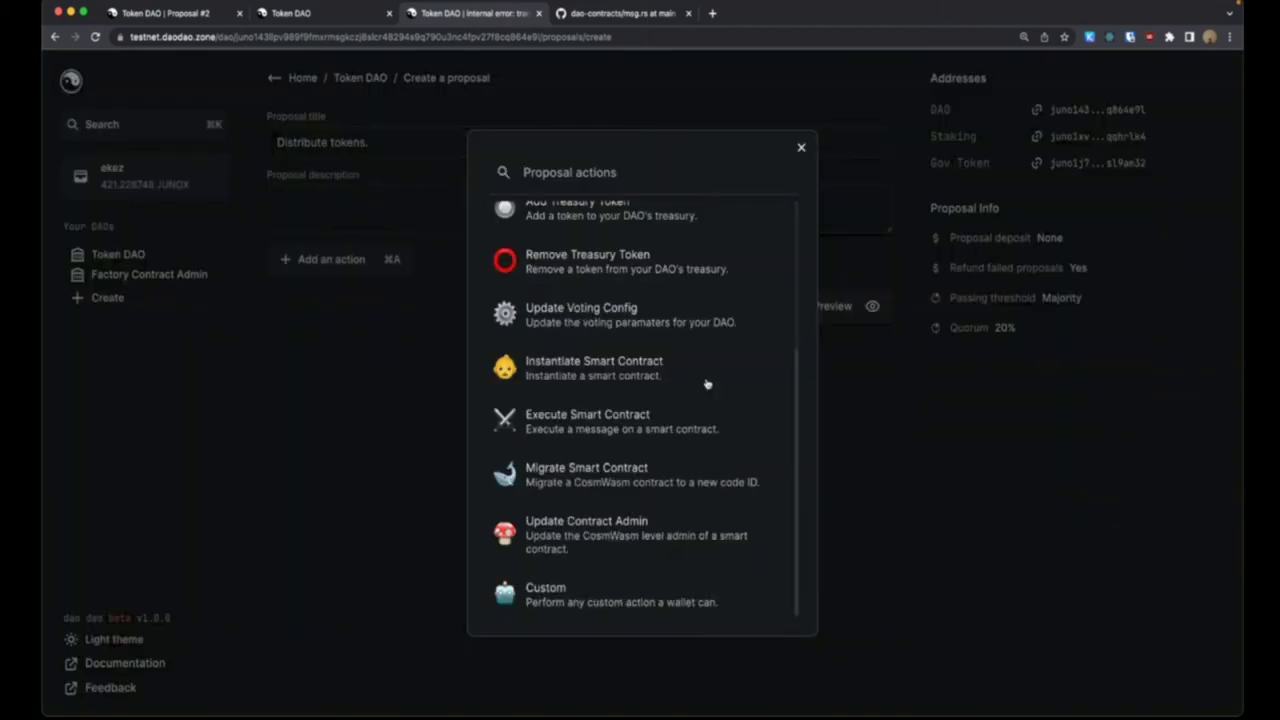
scroll(635, 397, up, 5)
scroll(635, 397, down, 5)
scroll(635, 397, up, 5)
scroll(580, 278, down, 3)
scroll(586, 280, up, 3)
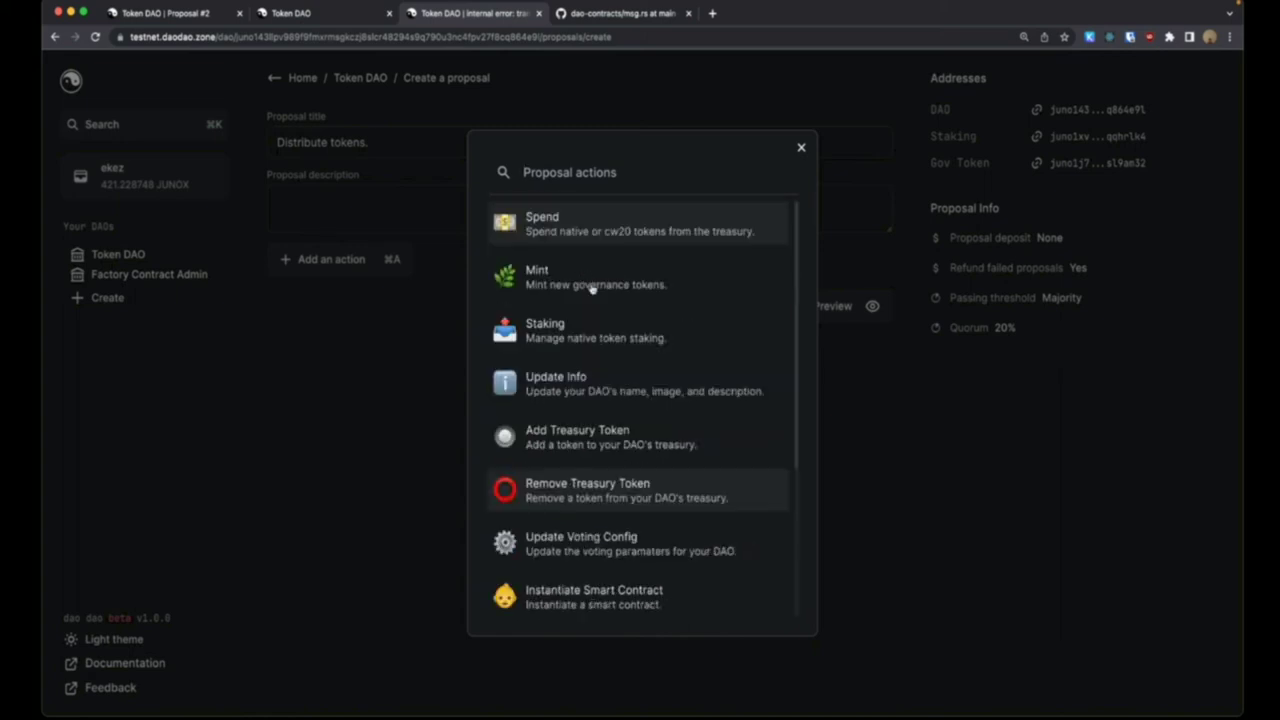
scroll(614, 417, down, 3)
click(298, 411)
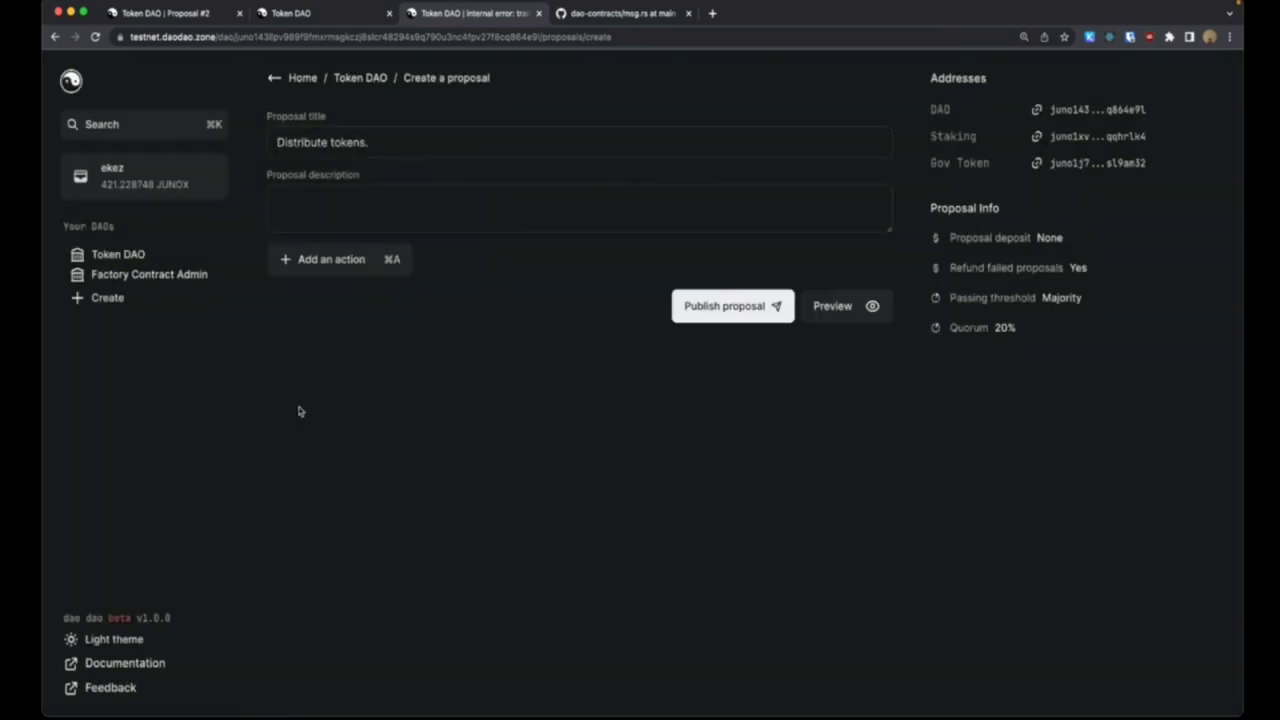
Set the proposal description to "This will execute the distribute method on our staking rewards contract.".
click(393, 211)
text(Thsi w)
key(BackSpace)
key(BackSpace)
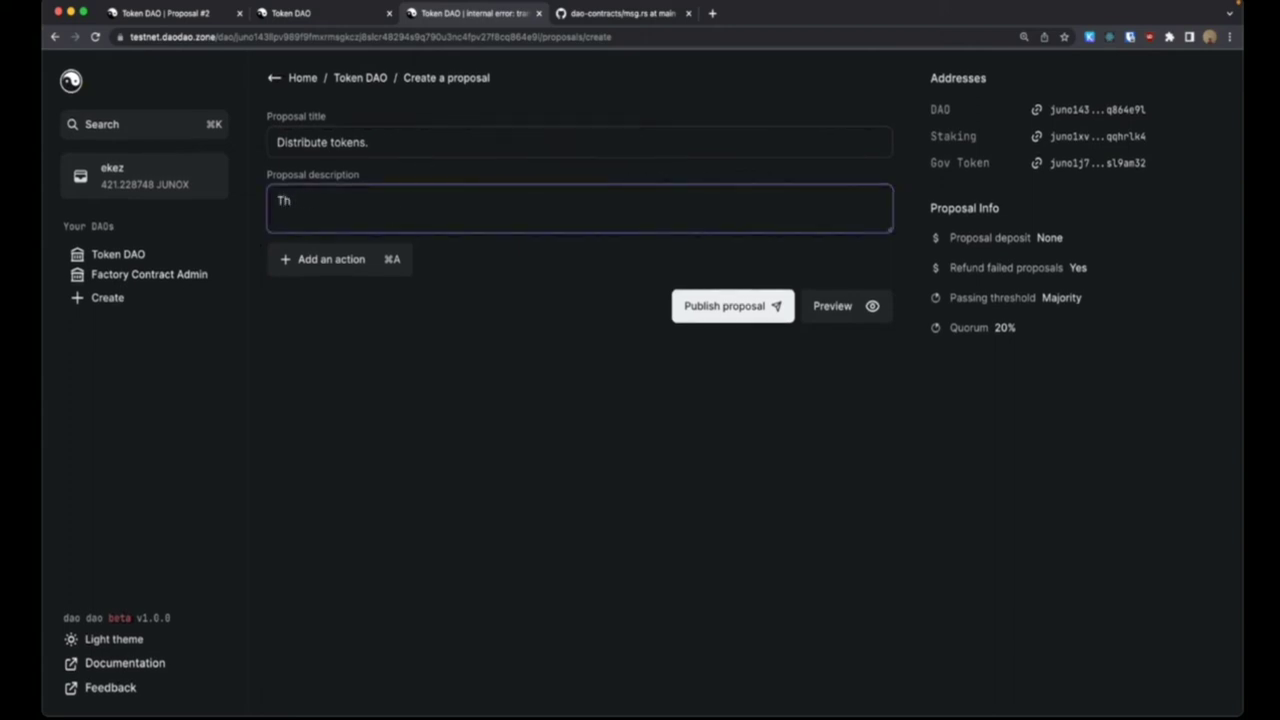
text(will execute the dsistribute me)
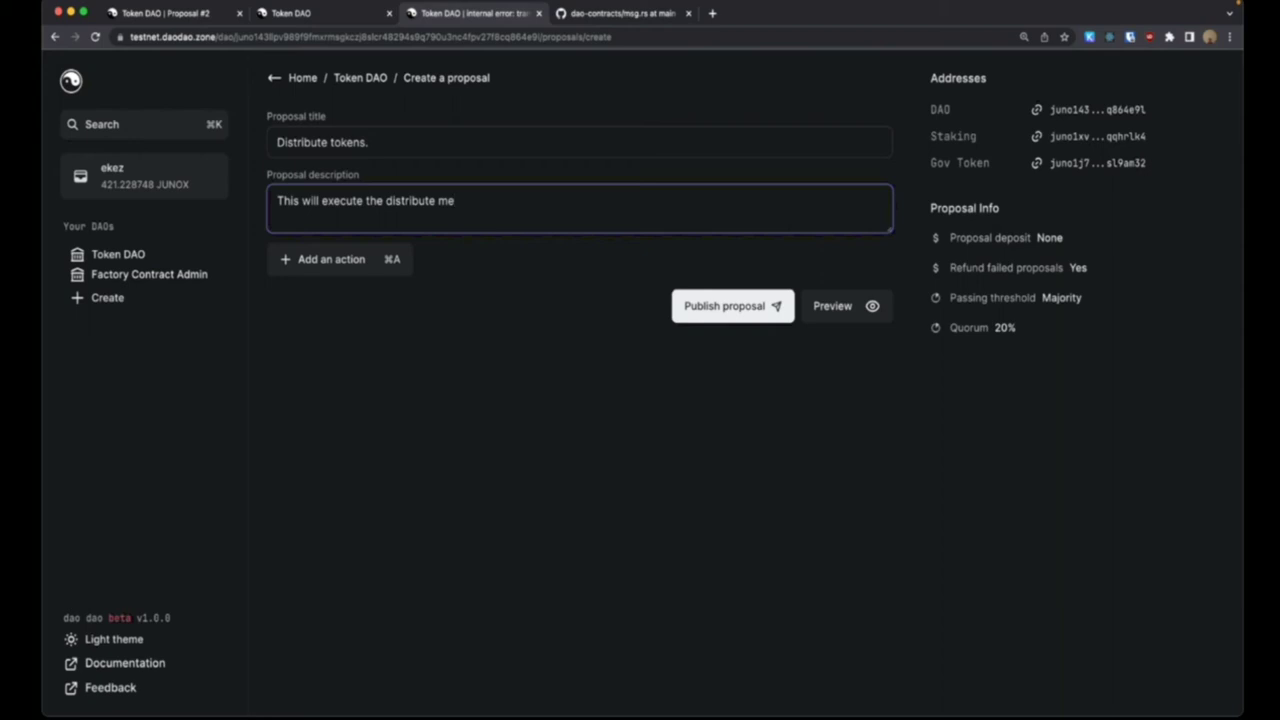
text(thod on our staking reewar)
key(BackSpace)
key(BackSpace)
key(BackSpace)
text(ards contract)
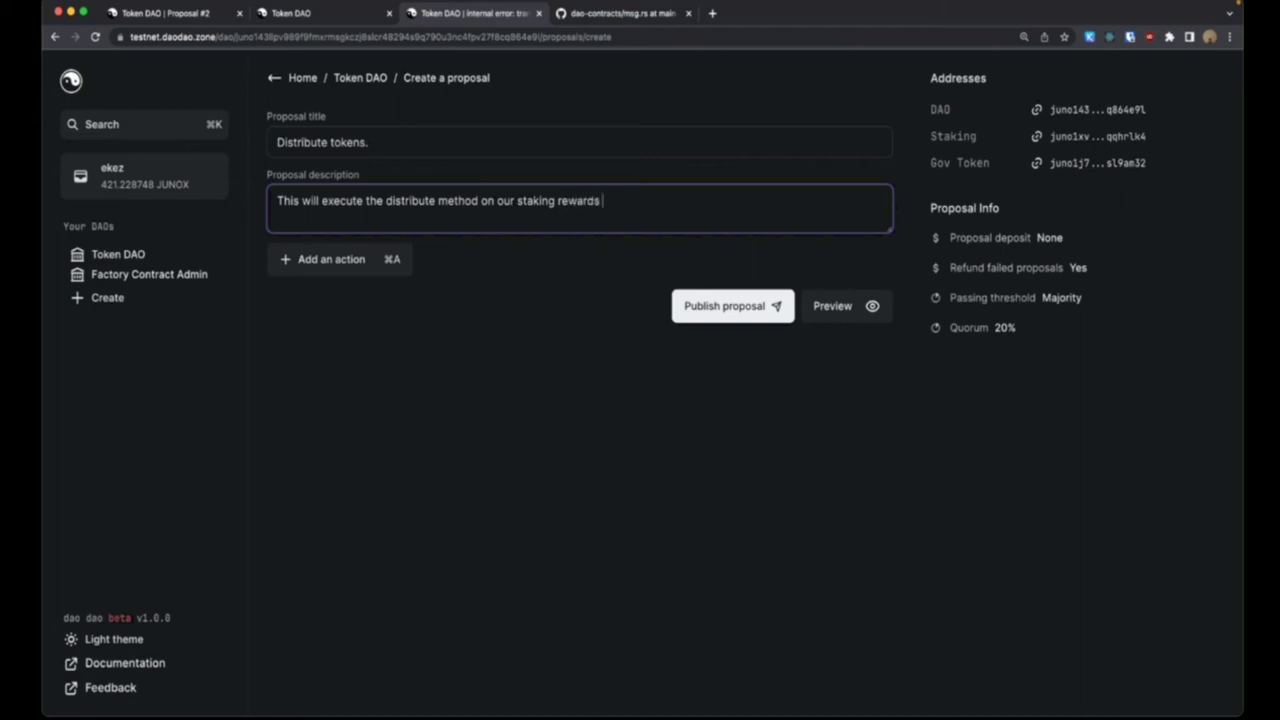
key(BackSpace)
key(BackSpace)
key(BackSpace)
text(act.)
click(497, 274)
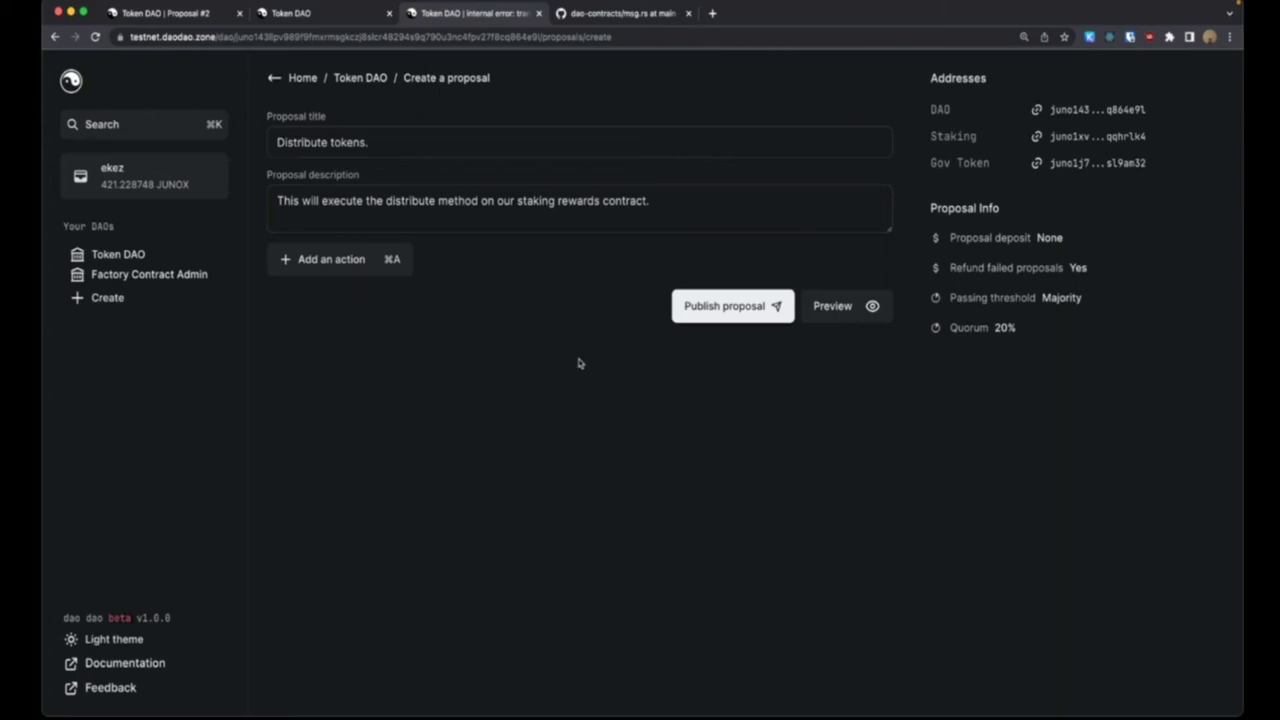
Switch to Terminal and recall the previous junod distribute command on a cleared screen.
click(471, 690)
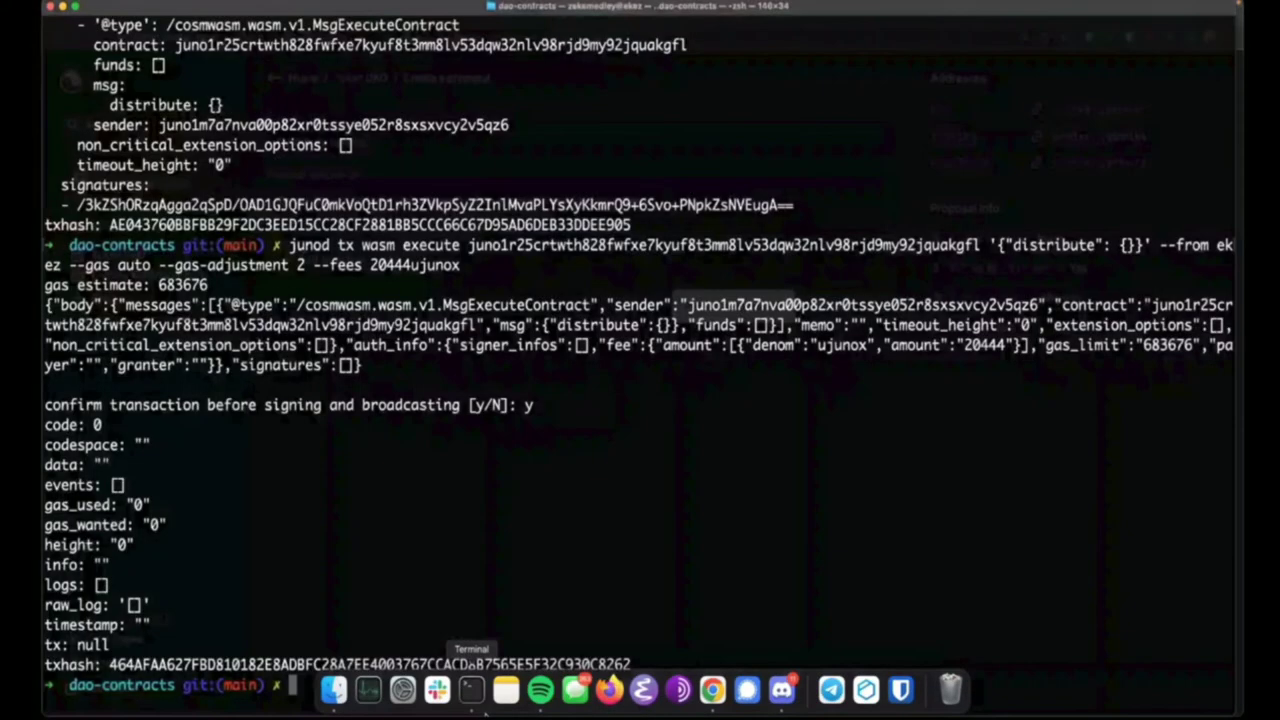
key(Up)
key(ctrl+a)
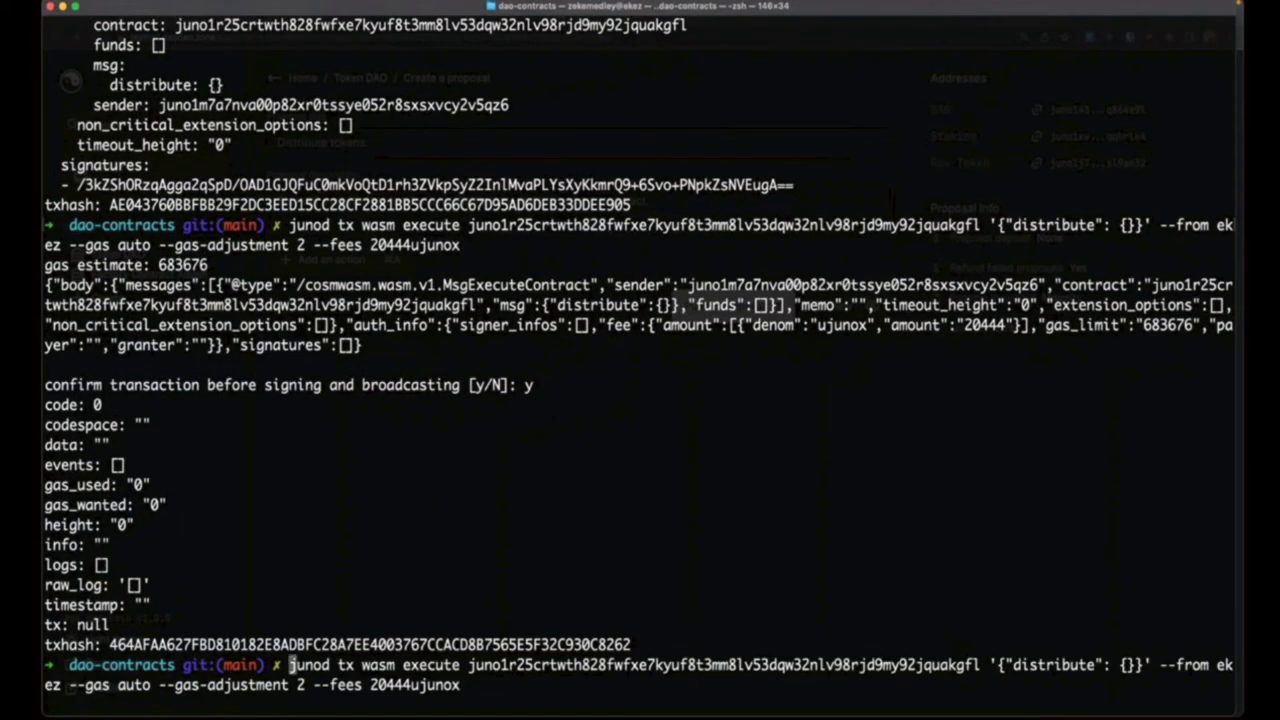
key(ctrl+l)
key(ctrl+e)
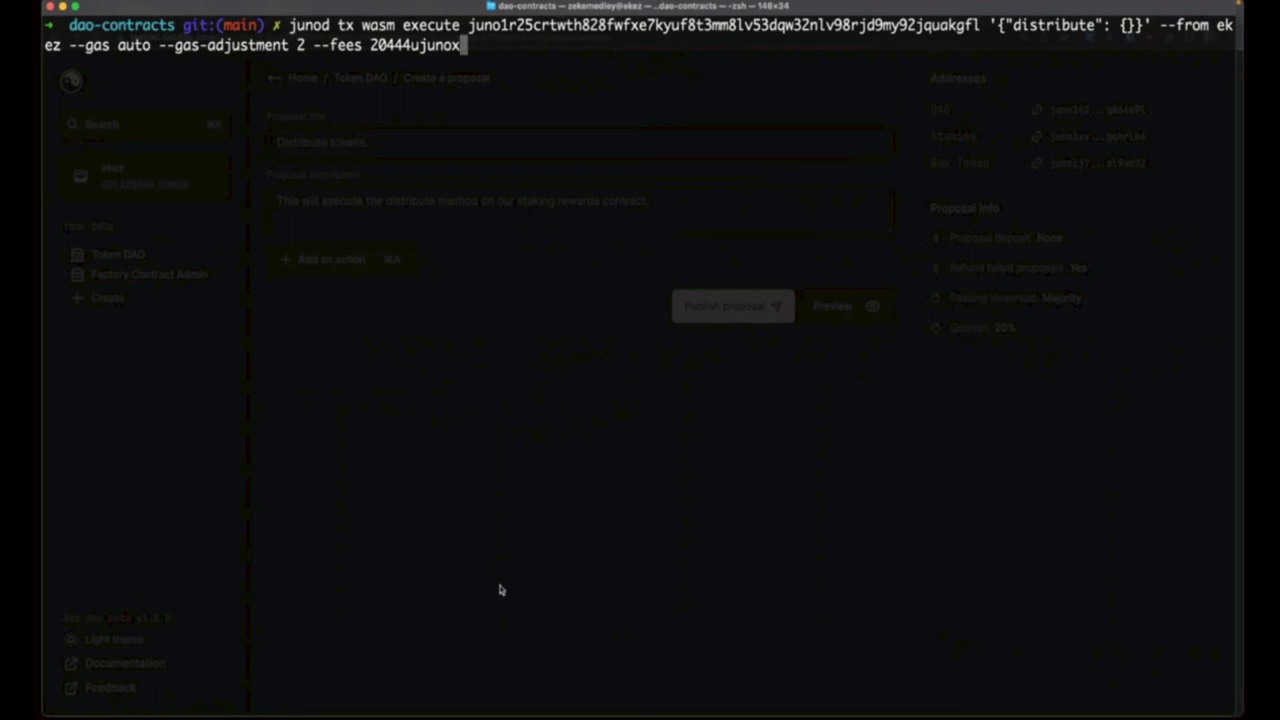
Switch to Discord to read the unread direct message, view the voice channel, and return to Terminal.
click(781, 690)
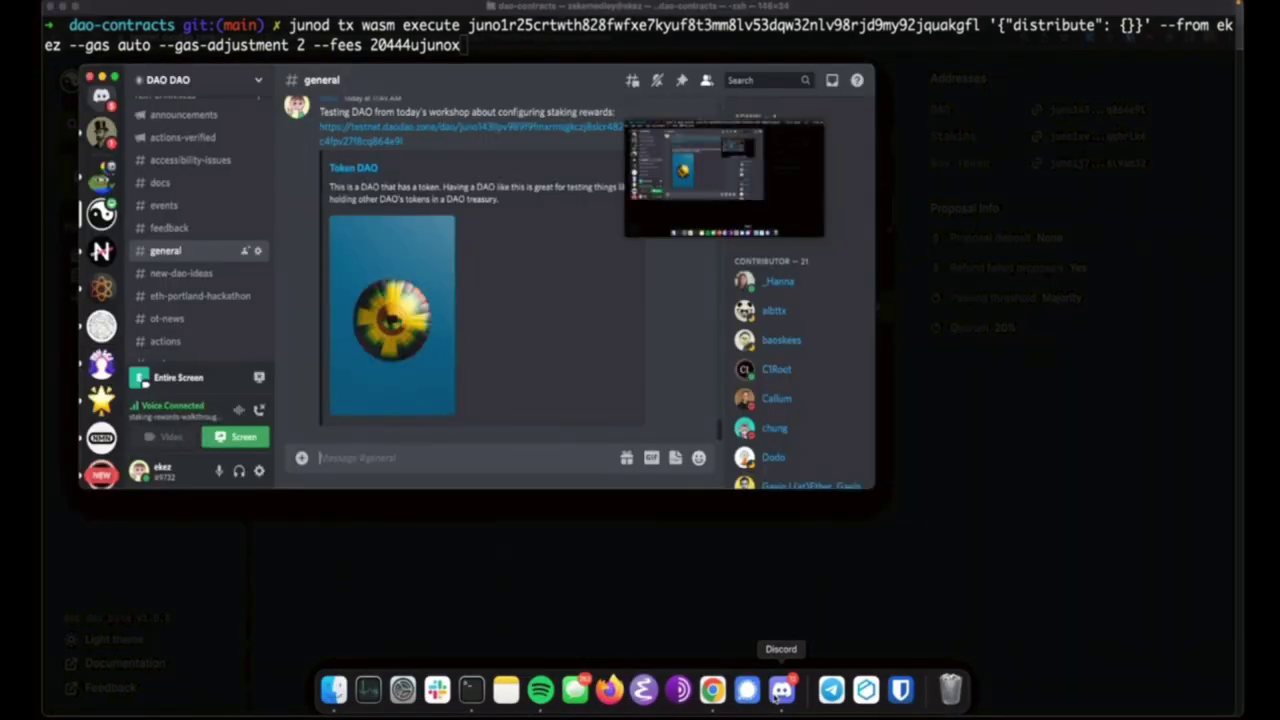
click(100, 131)
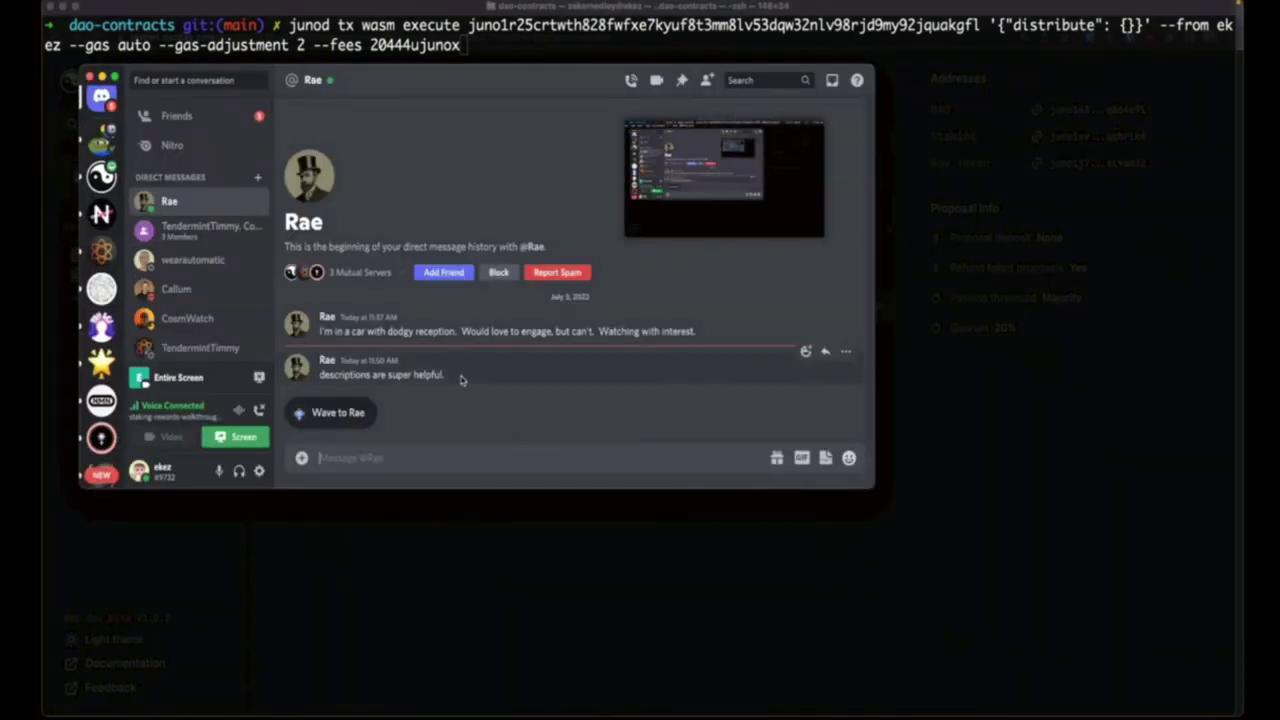
click(724, 178)
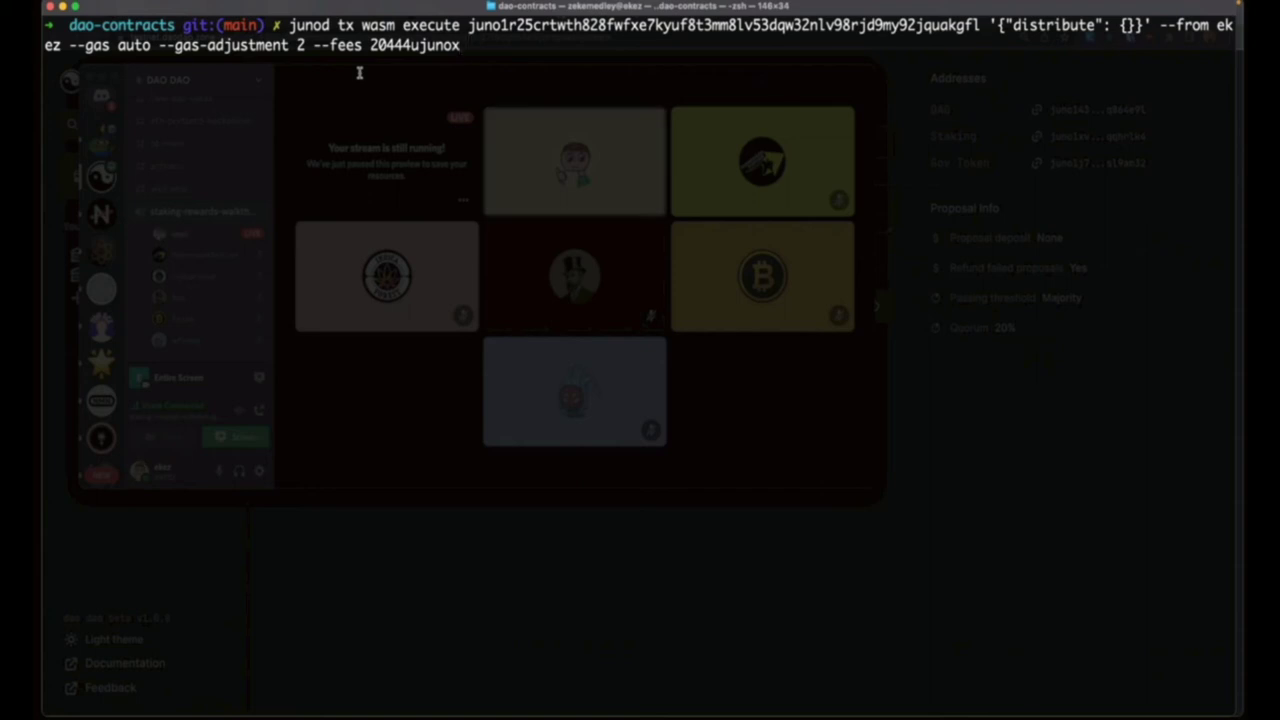
double_click(297, 24)
click(297, 24)
mouse_move(640, 708)
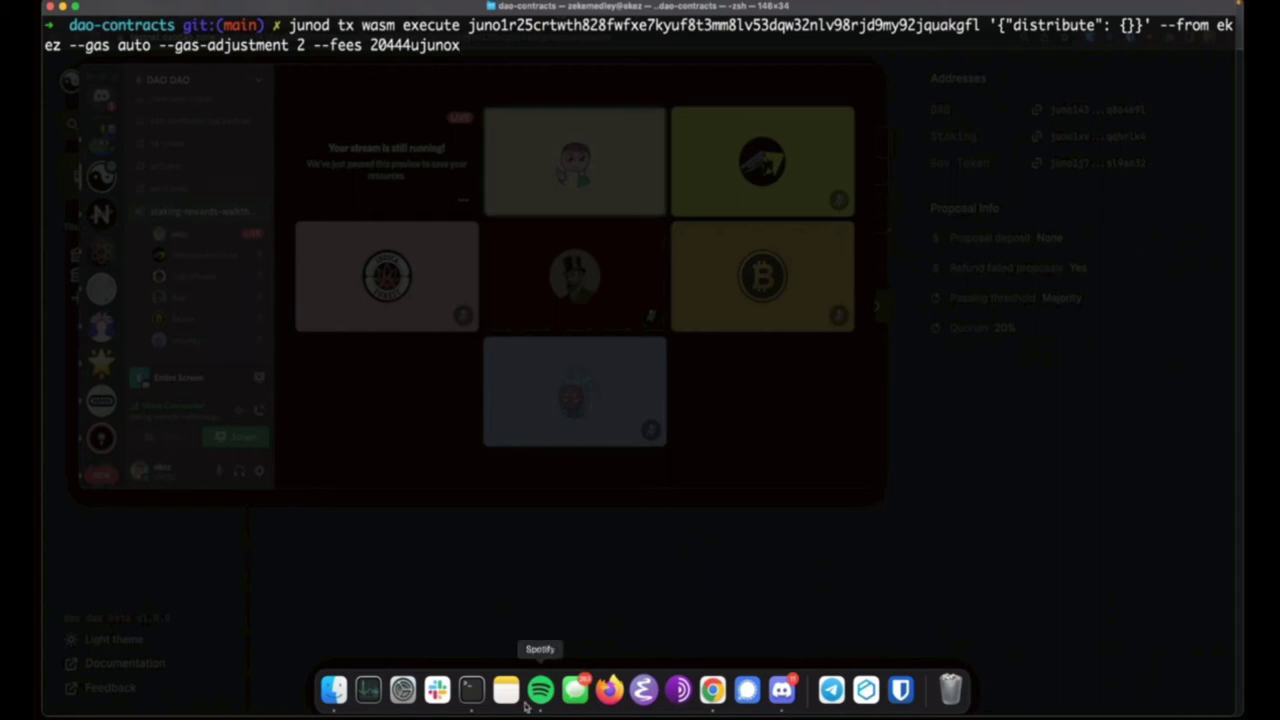
Switch back to Chrome and add an Execute Smart Contract action to the "Distribute tokens." proposal.
click(711, 690)
click(424, 134)
click(711, 203)
key(super+a)
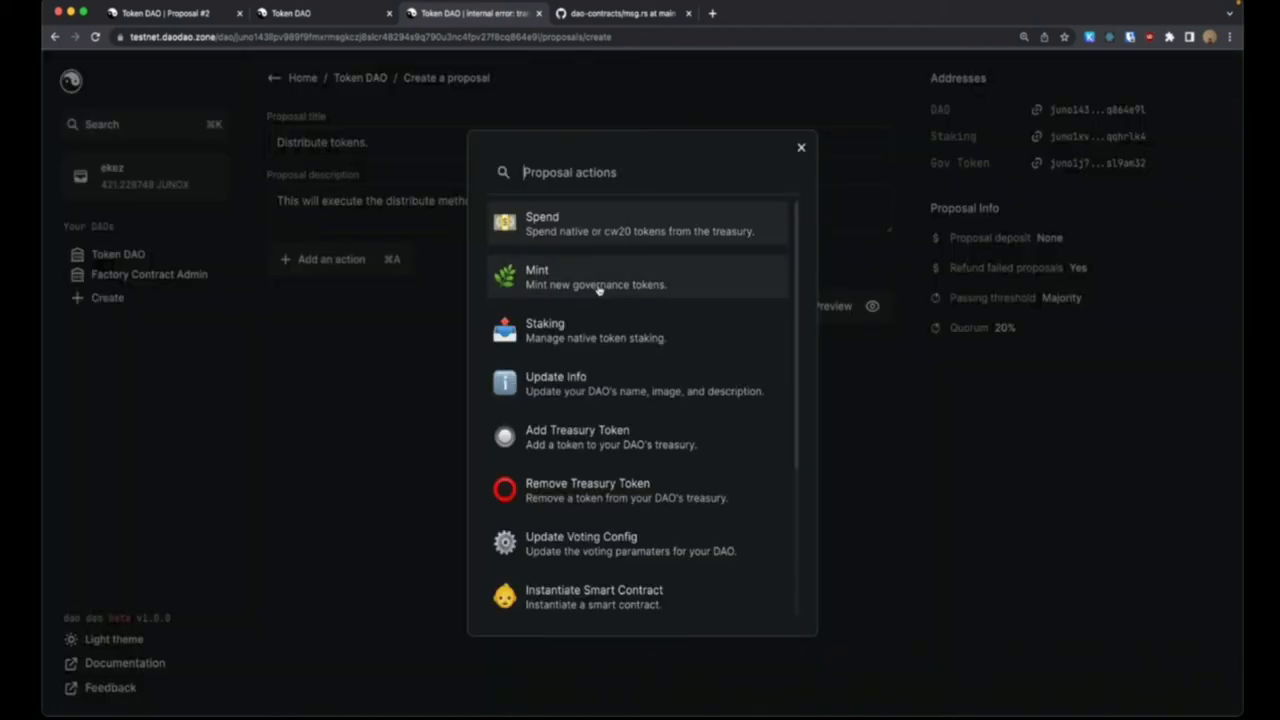
text(exe)
key(Return)
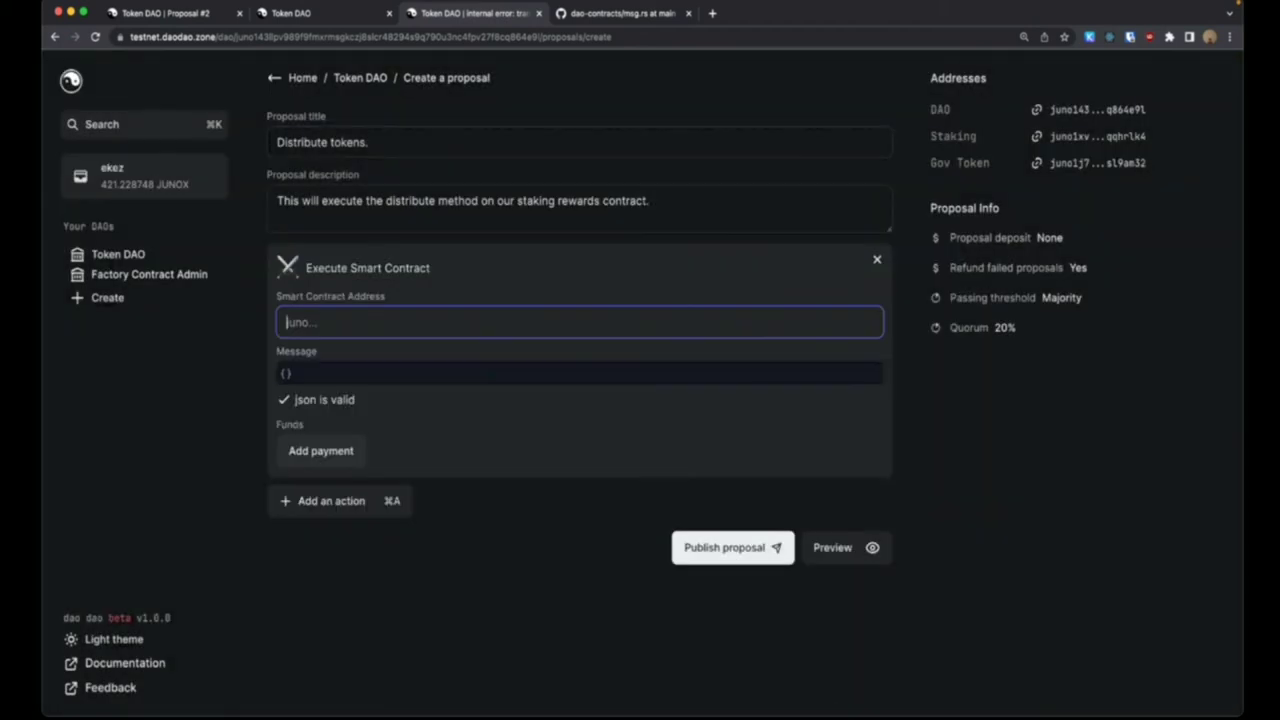
Copy the instantiated rewards contract address from Proposal 2 and paste it as the action's smart contract address.
click(335, 14)
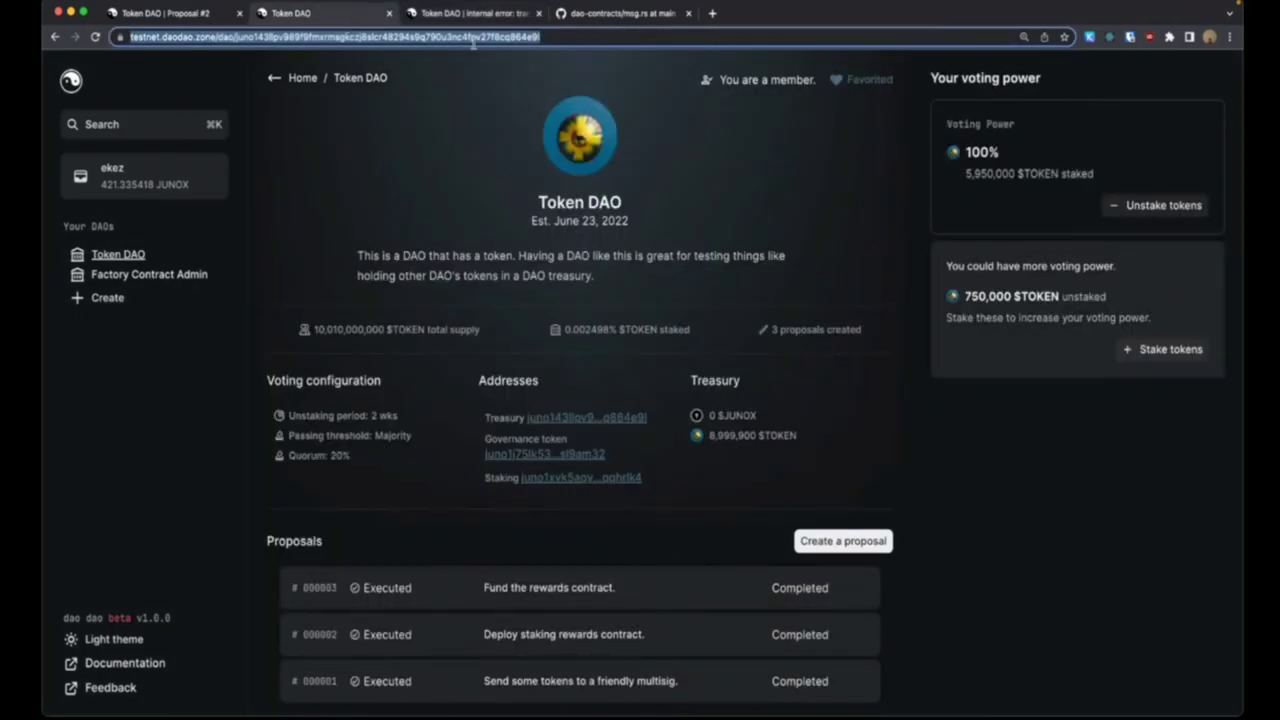
click(168, 14)
click(390, 280)
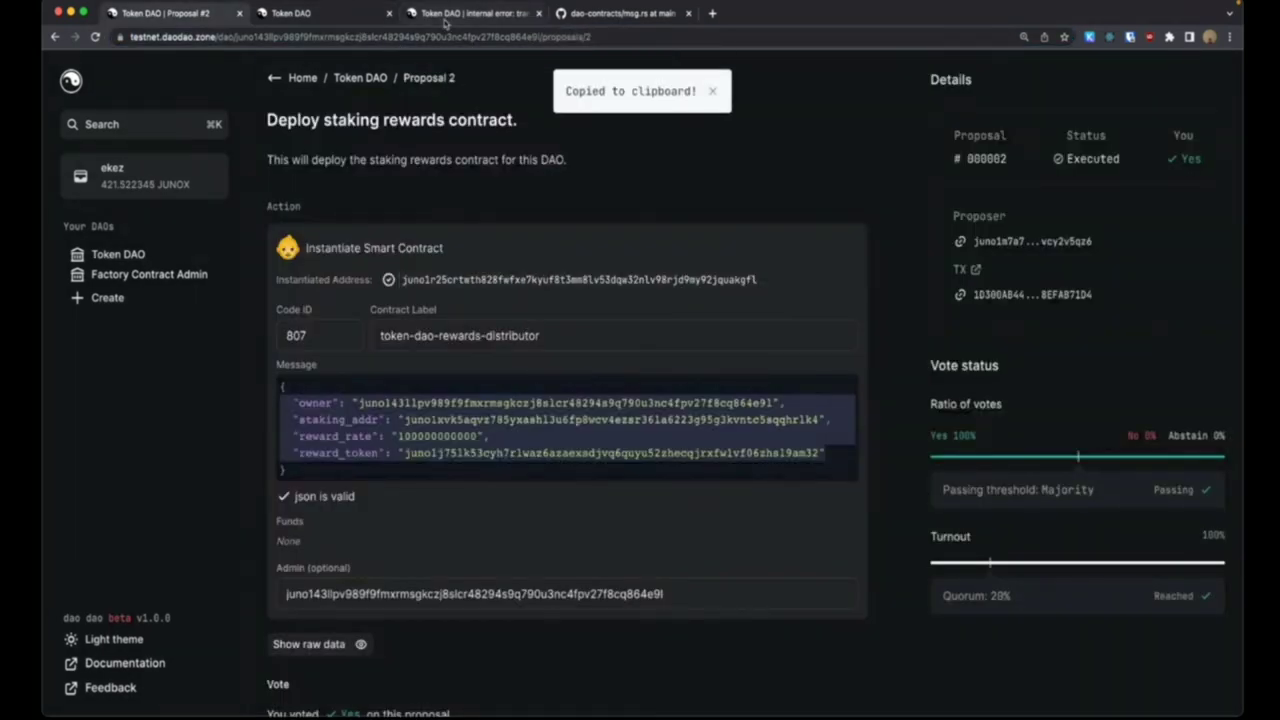
click(444, 16)
key(super+v)
Set the action's message to {"distribute": {}}.
click(342, 368)
text("")
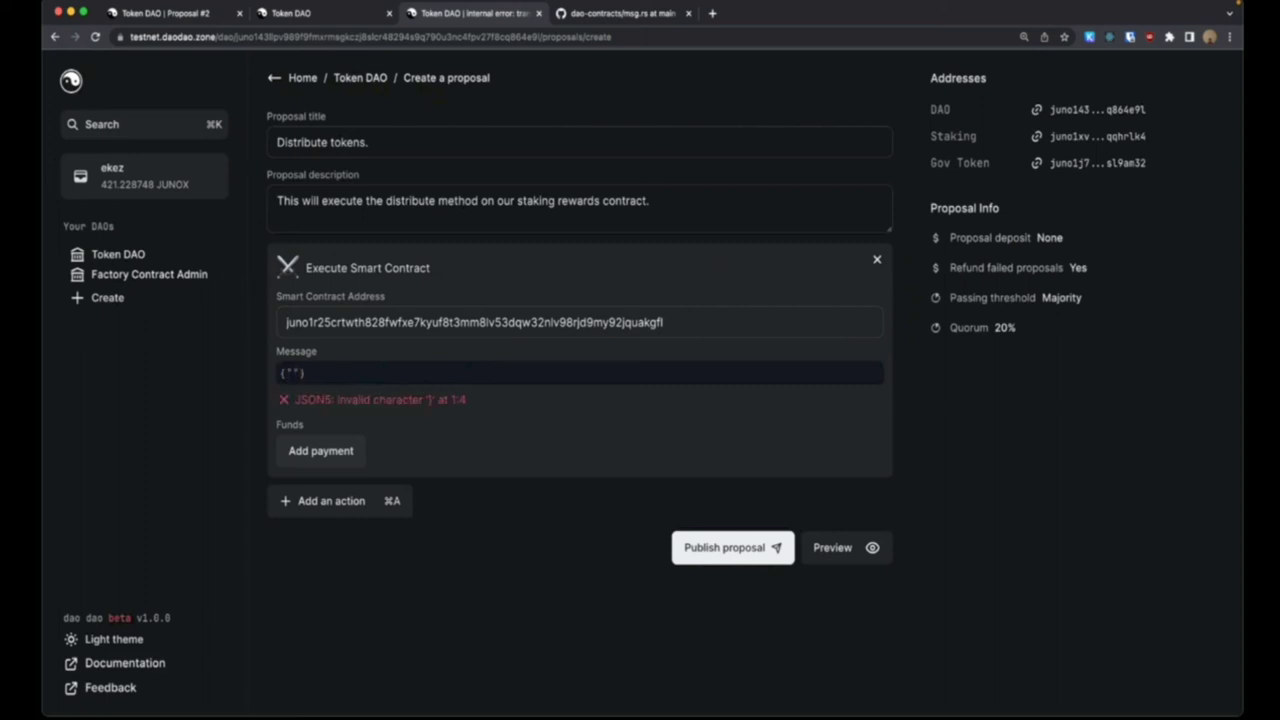
text(distribute)
text(: {})
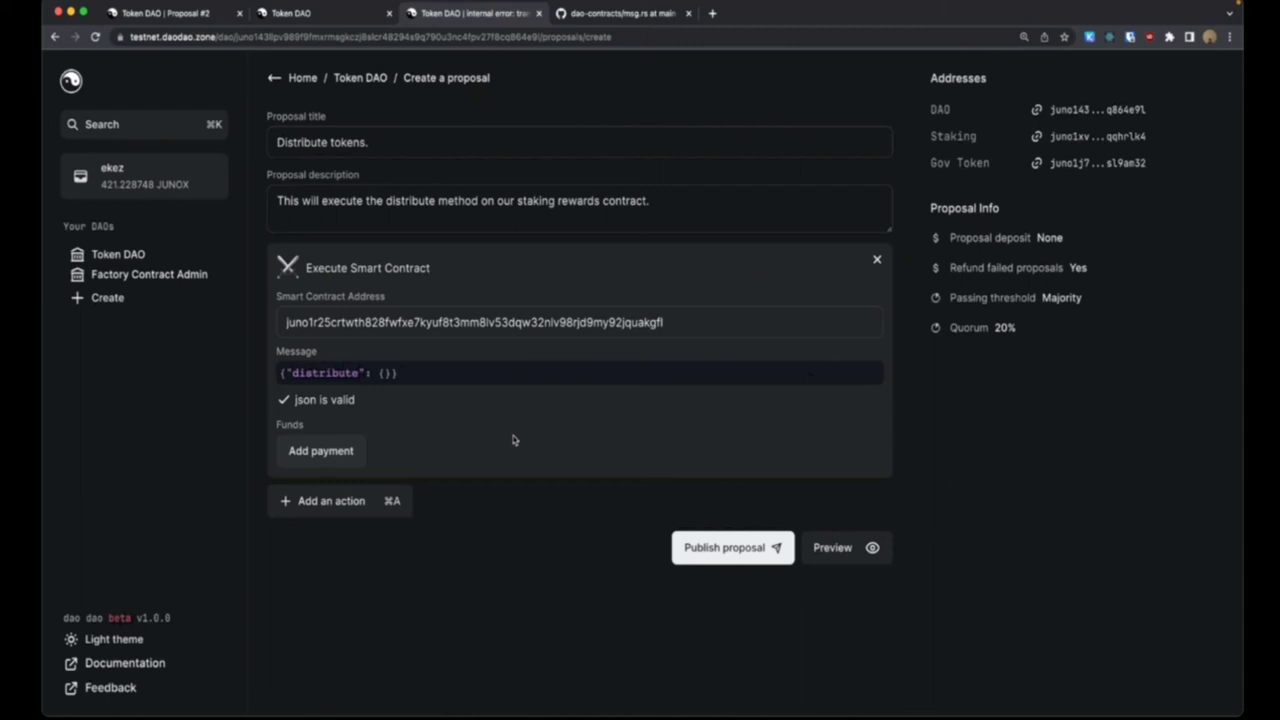
Publish the "Distribute tokens." proposal and cast a Yes vote on it, approving both transactions in Keplr.
click(709, 556)
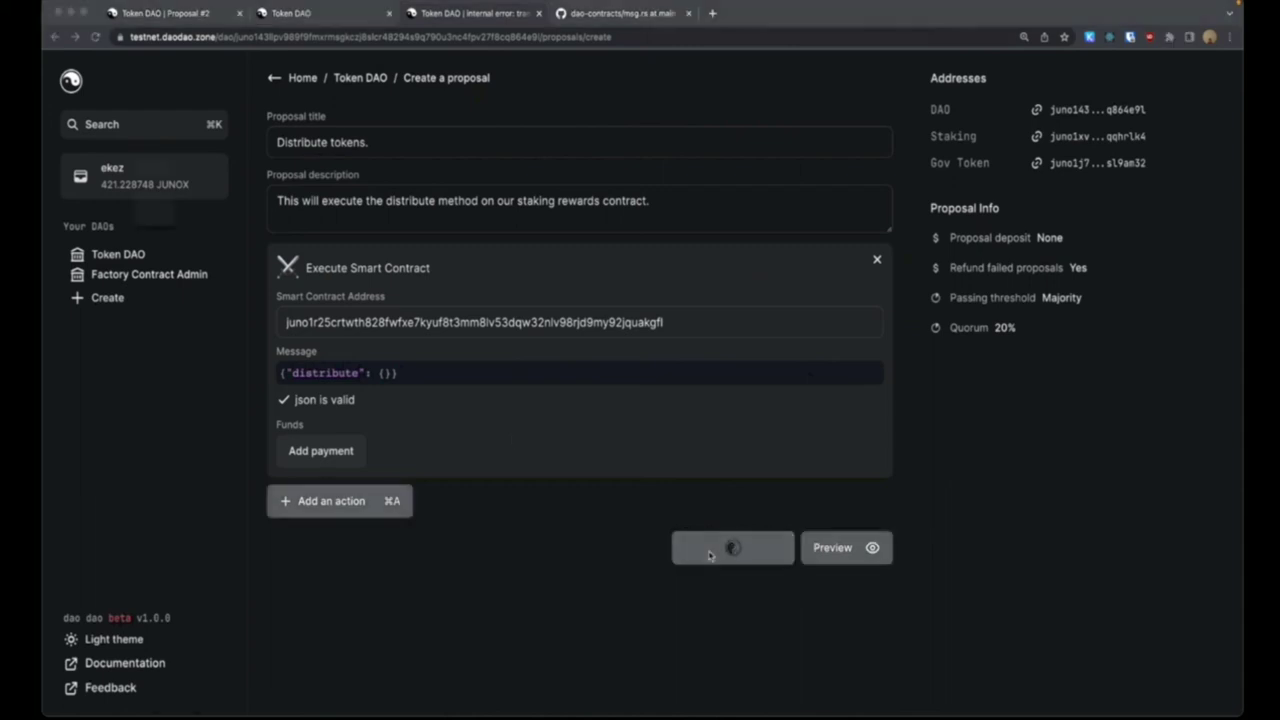
click(188, 373)
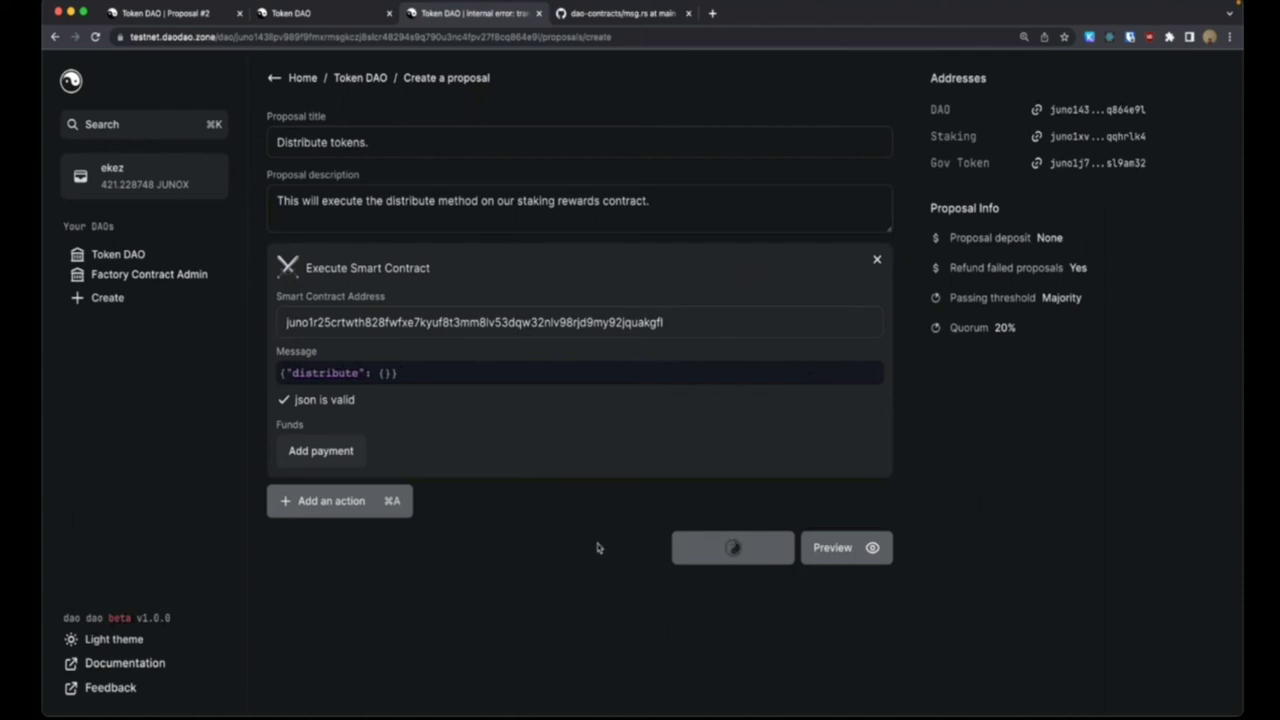
scroll(496, 512, down, 1)
click(343, 616)
click(560, 660)
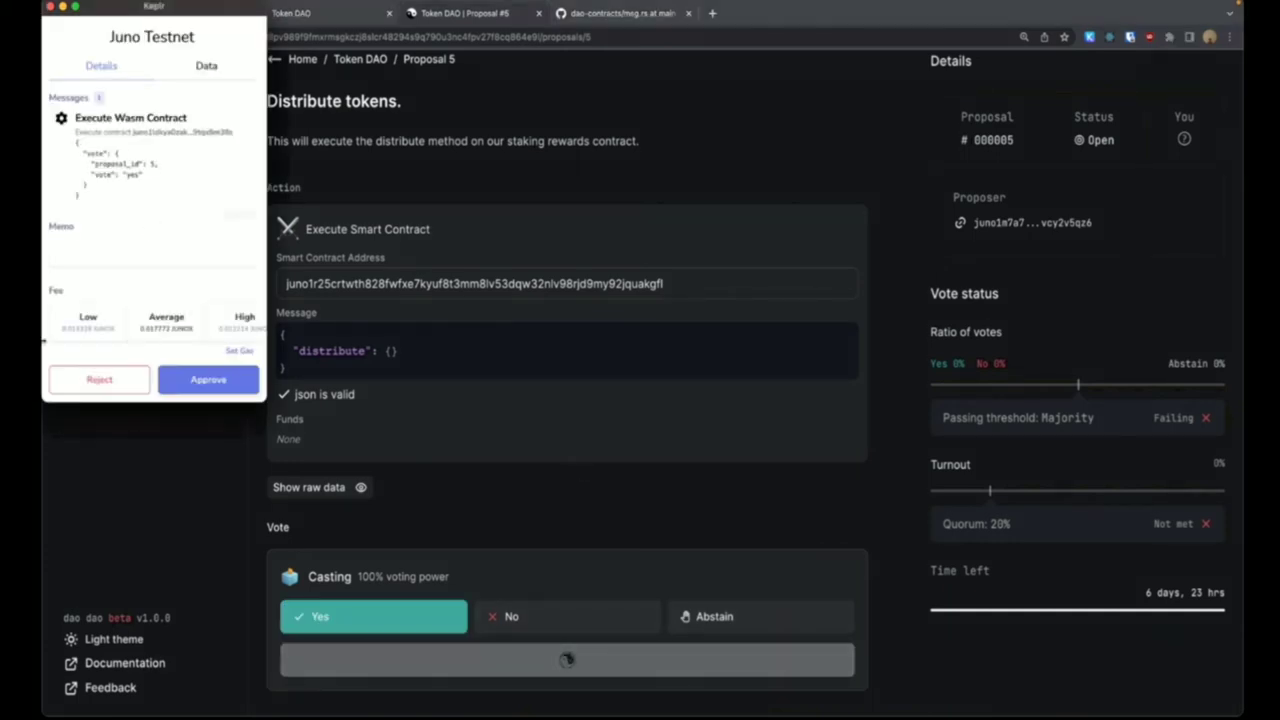
click(196, 377)
Execute the passed "Distribute tokens." proposal, approve the transaction in Keplr, and review the proposal page.
scroll(586, 430, down, 3)
scroll(586, 430, up, 1)
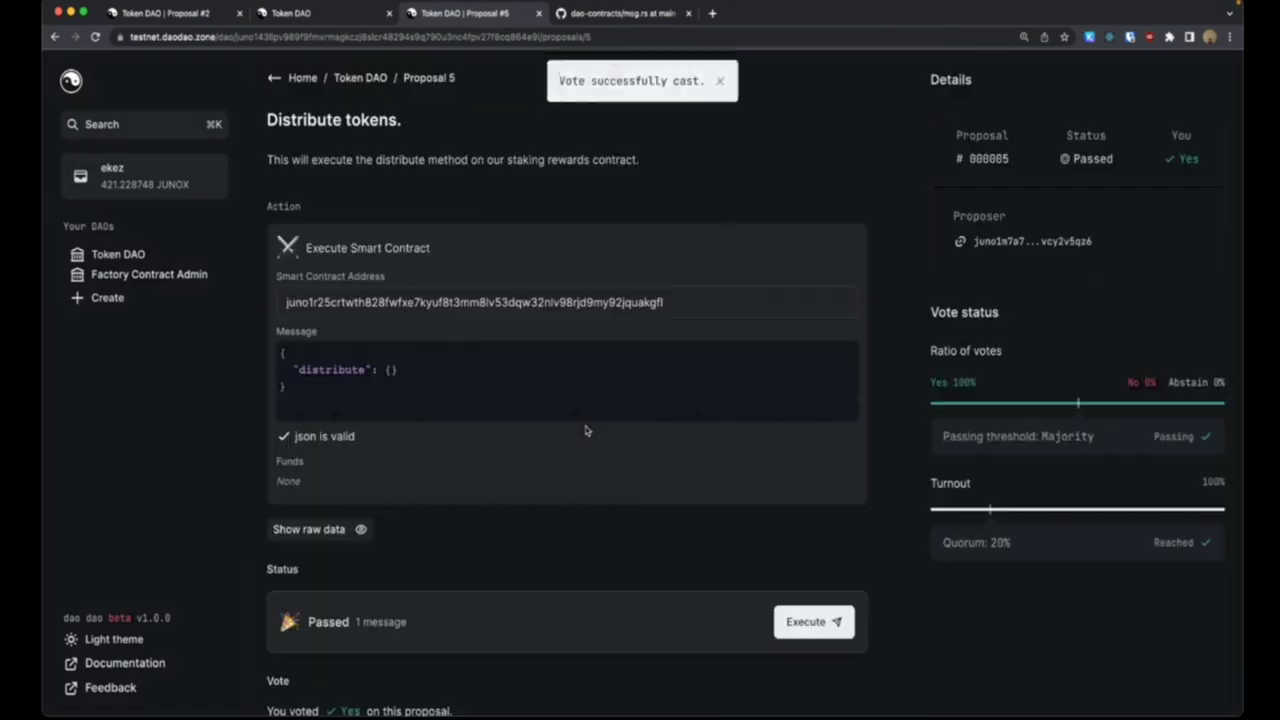
scroll(585, 432, down, 4)
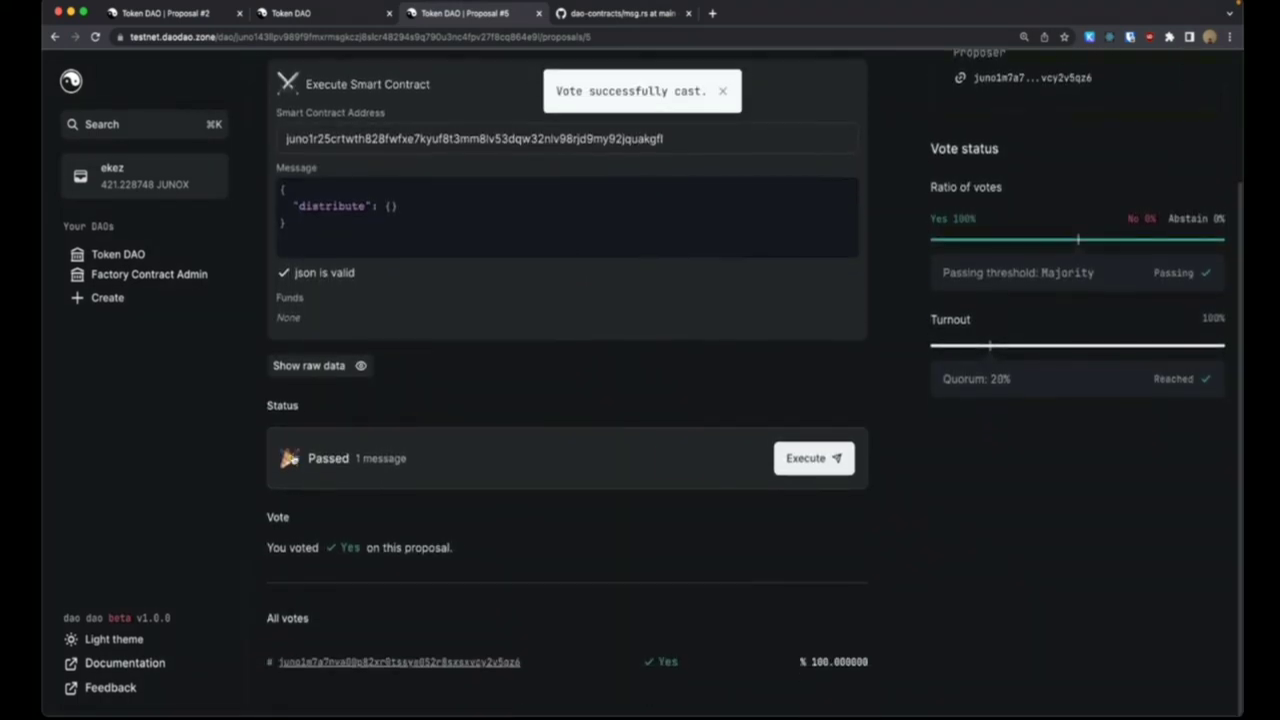
click(812, 458)
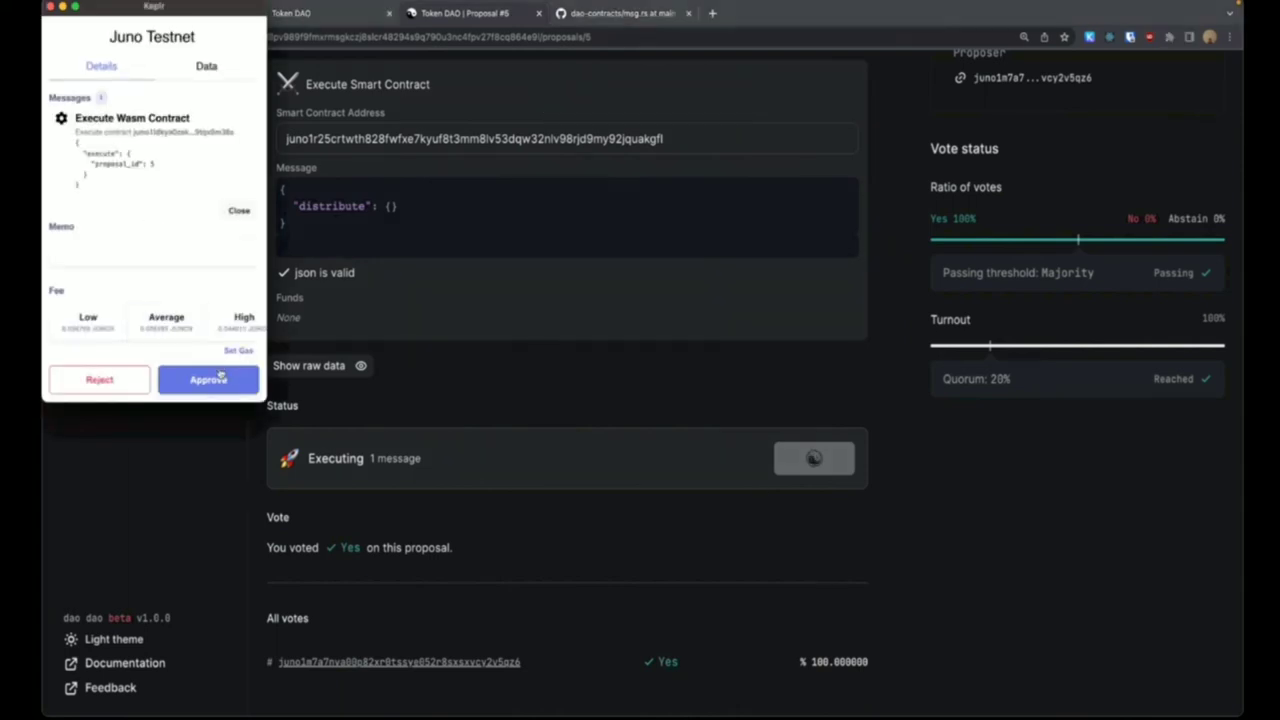
click(622, 400)
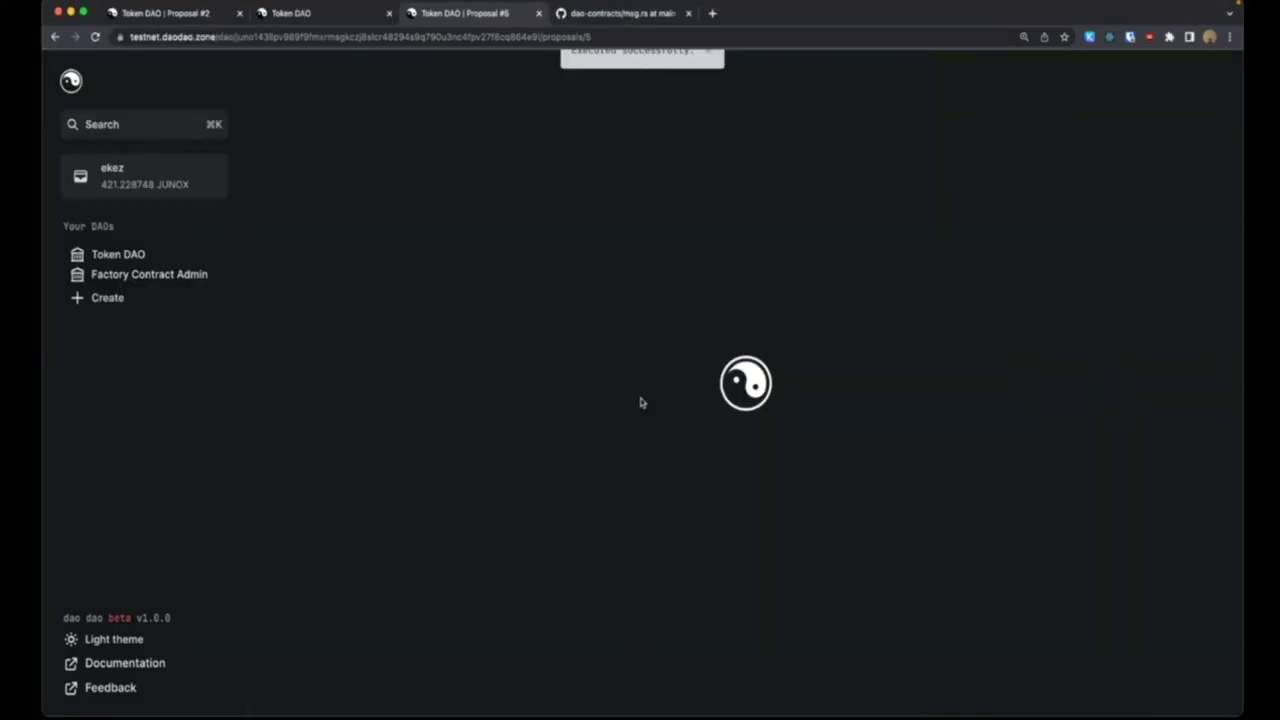
scroll(640, 399, down, 2)
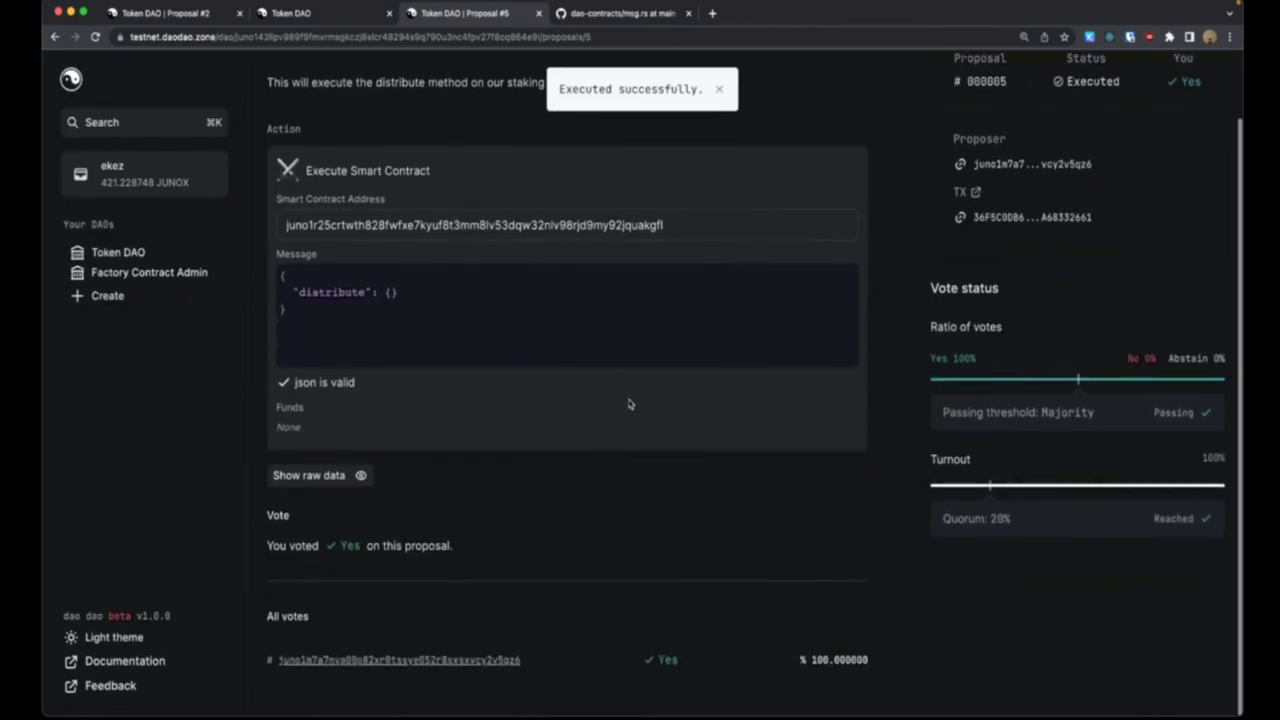
click(447, 357)
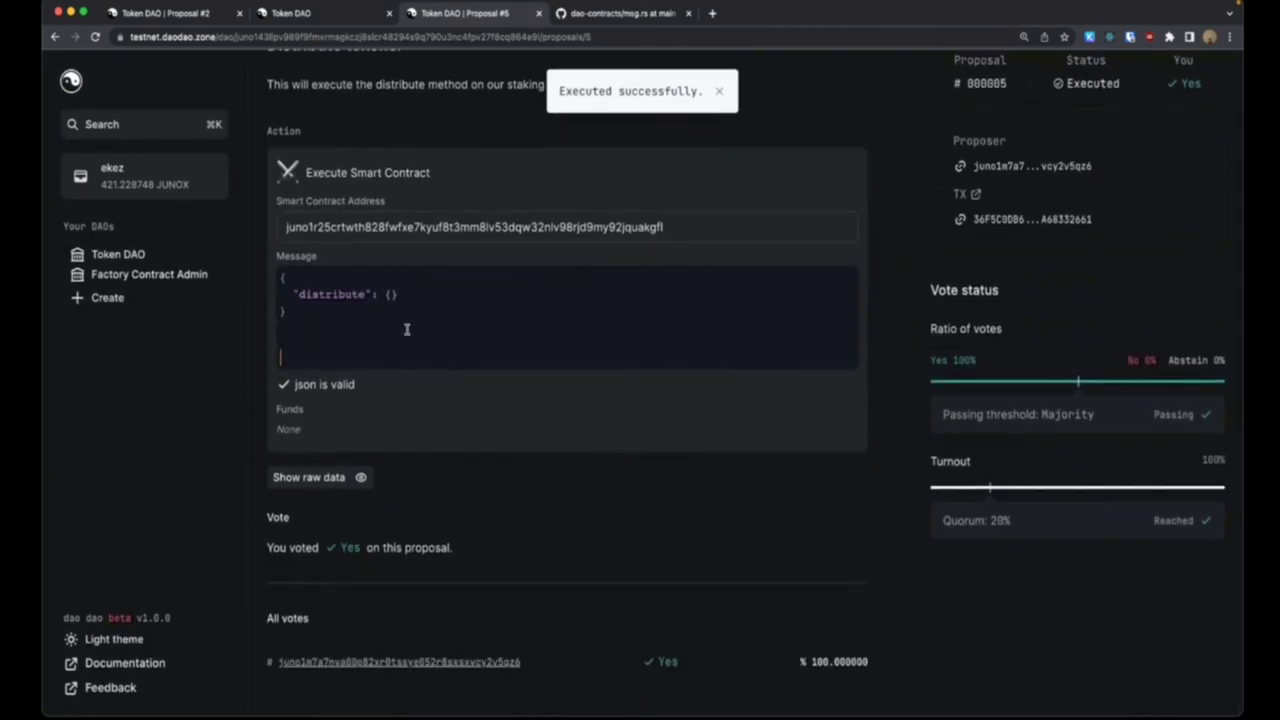
scroll(514, 410, up, 2)
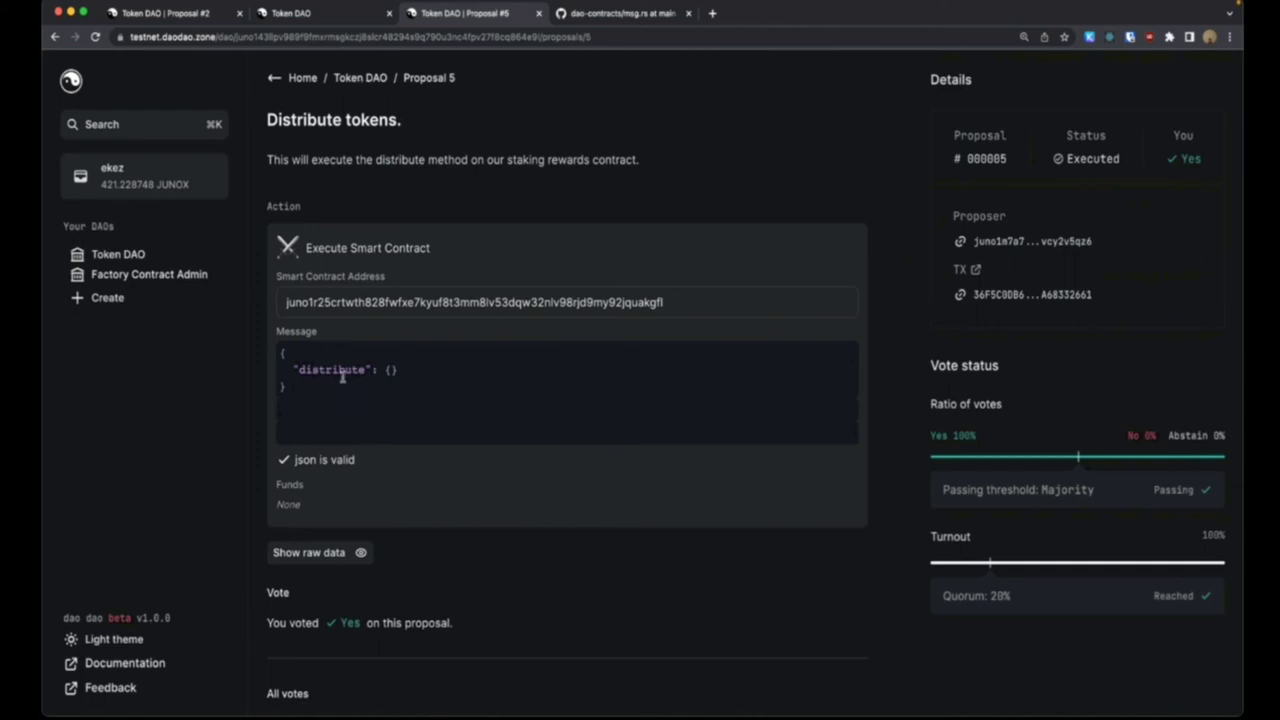
Return to the Token DAO page, reload it, and examine the staked $TOKEN amount under voting power.
click(359, 78)
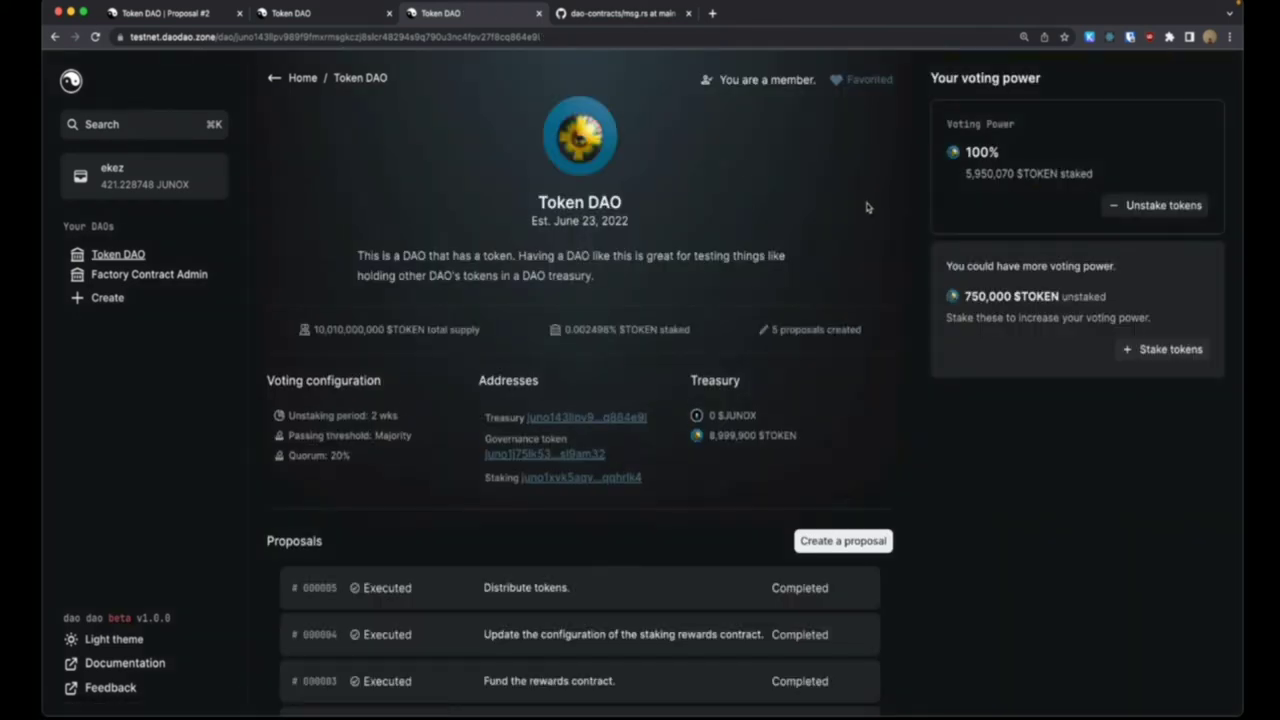
click(95, 37)
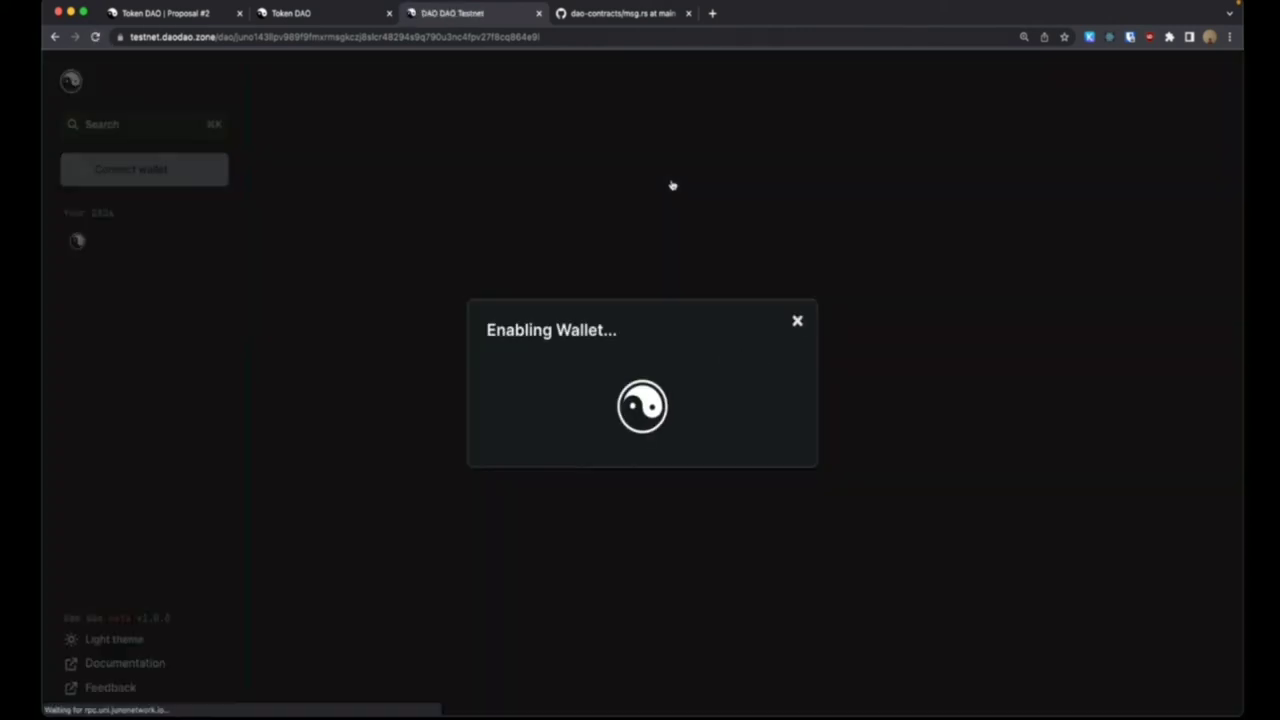
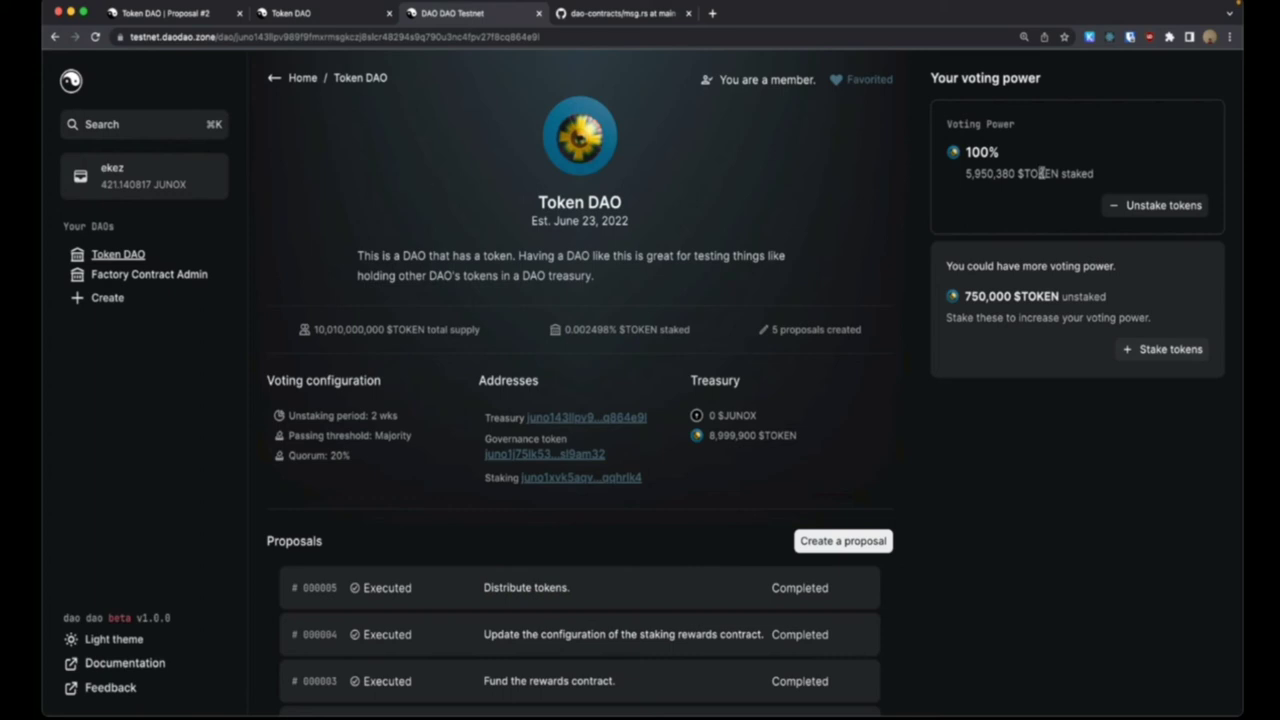
drag(1013, 174, 996, 175)
click(1012, 176)
drag(1013, 174, 995, 175)
click(1001, 195)
scroll(806, 262, down, 2)
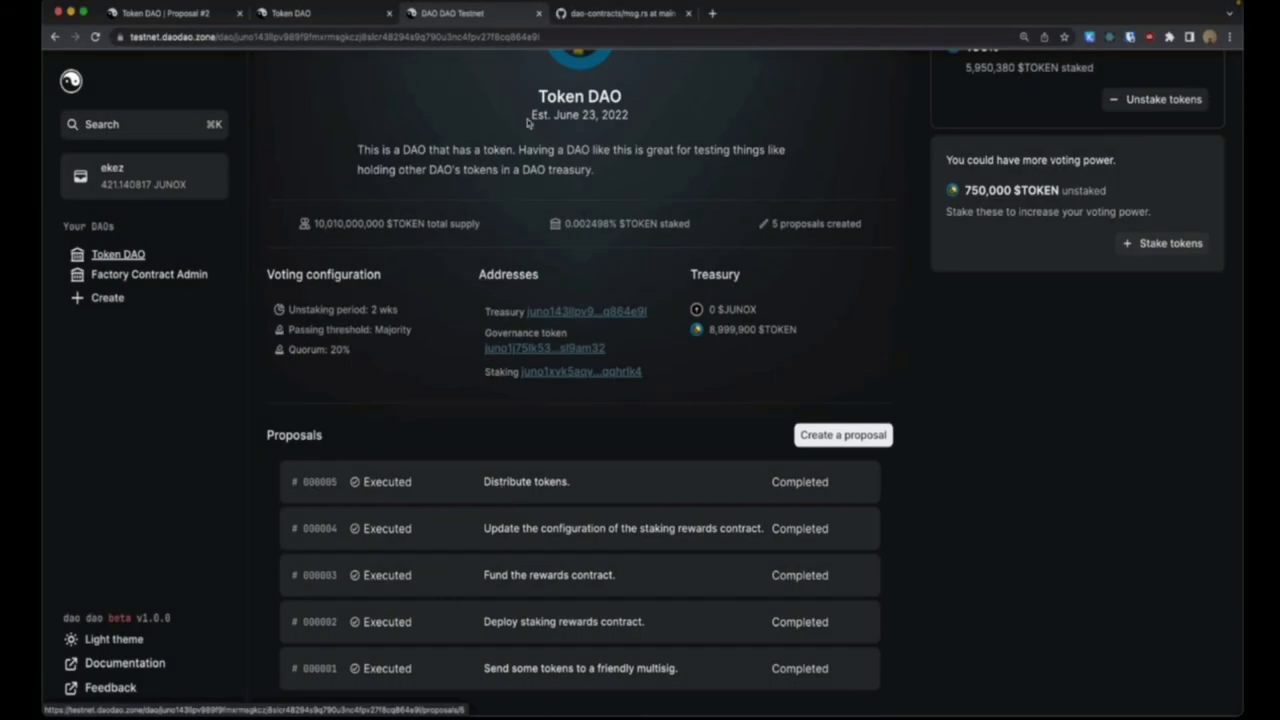
click(574, 16)
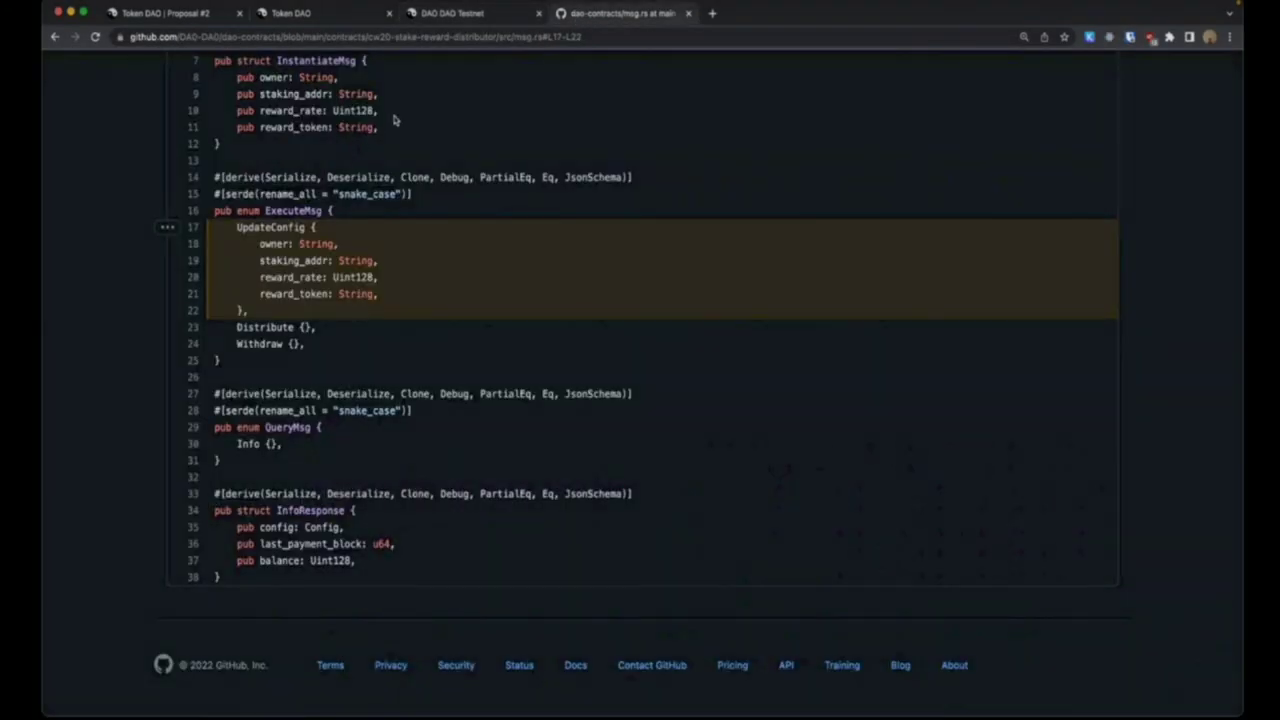
click(147, 15)
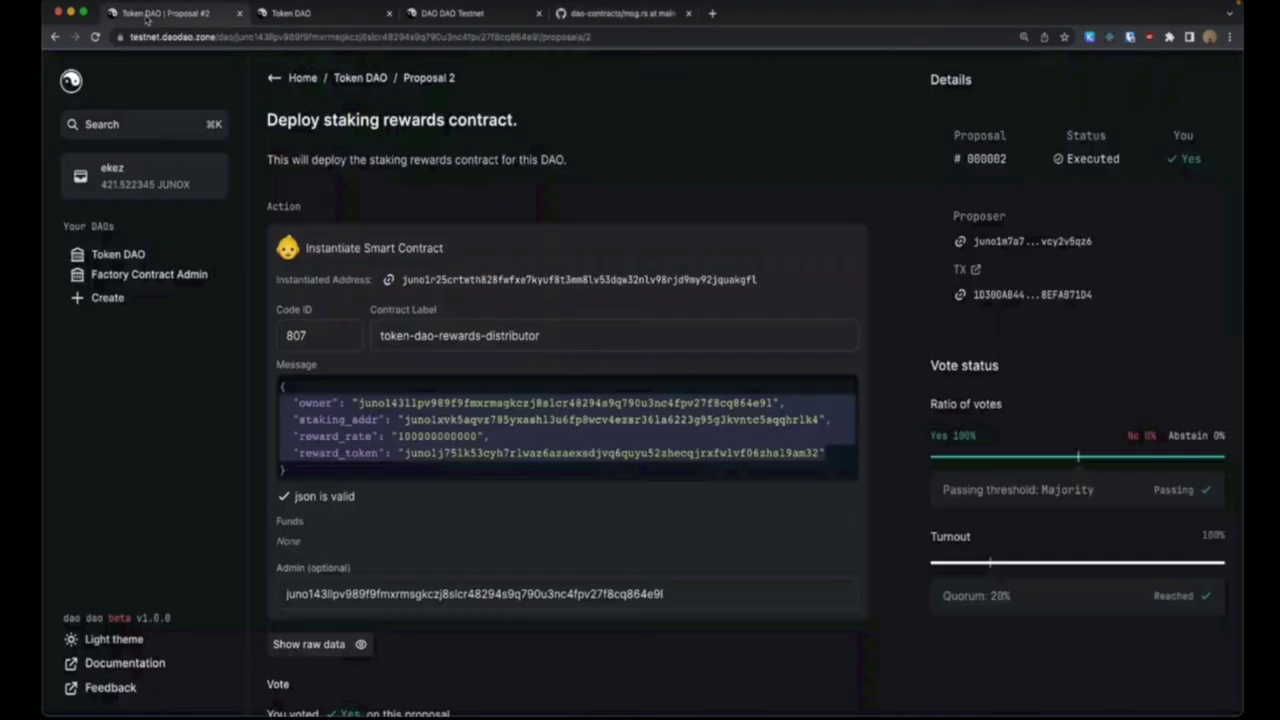
click(350, 16)
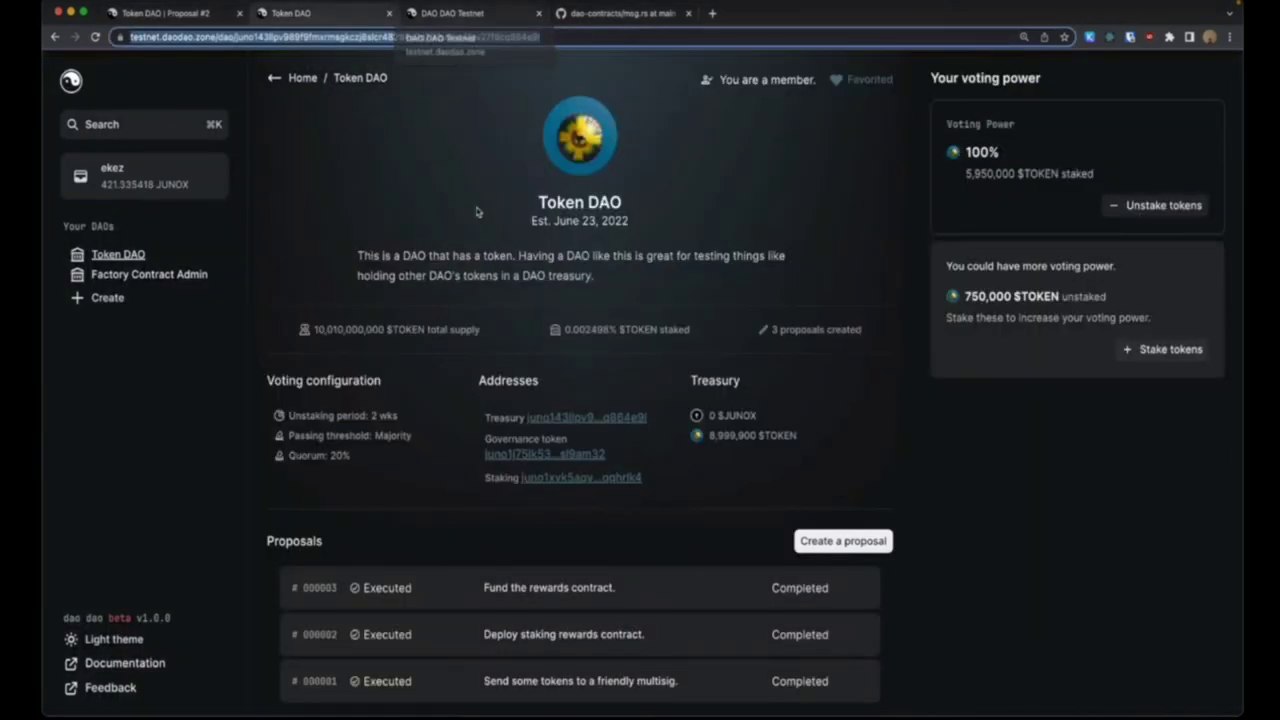
click(436, 437)
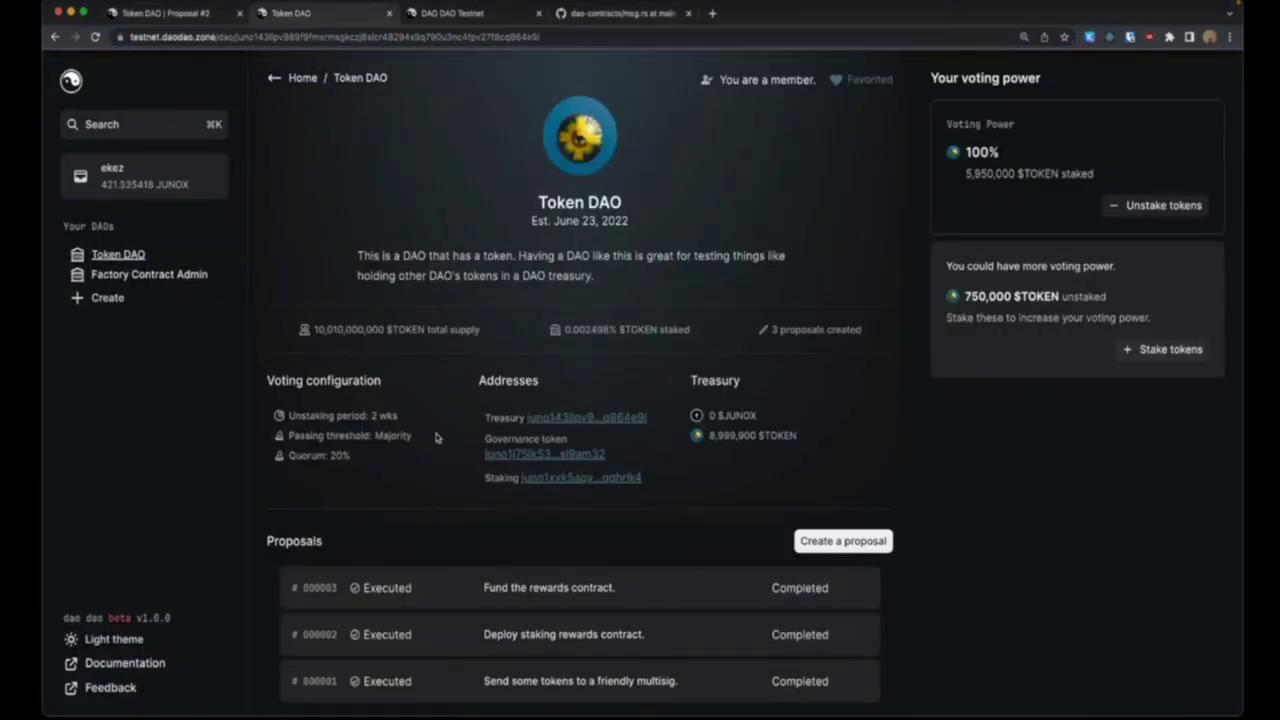
scroll(436, 437, down, 1)
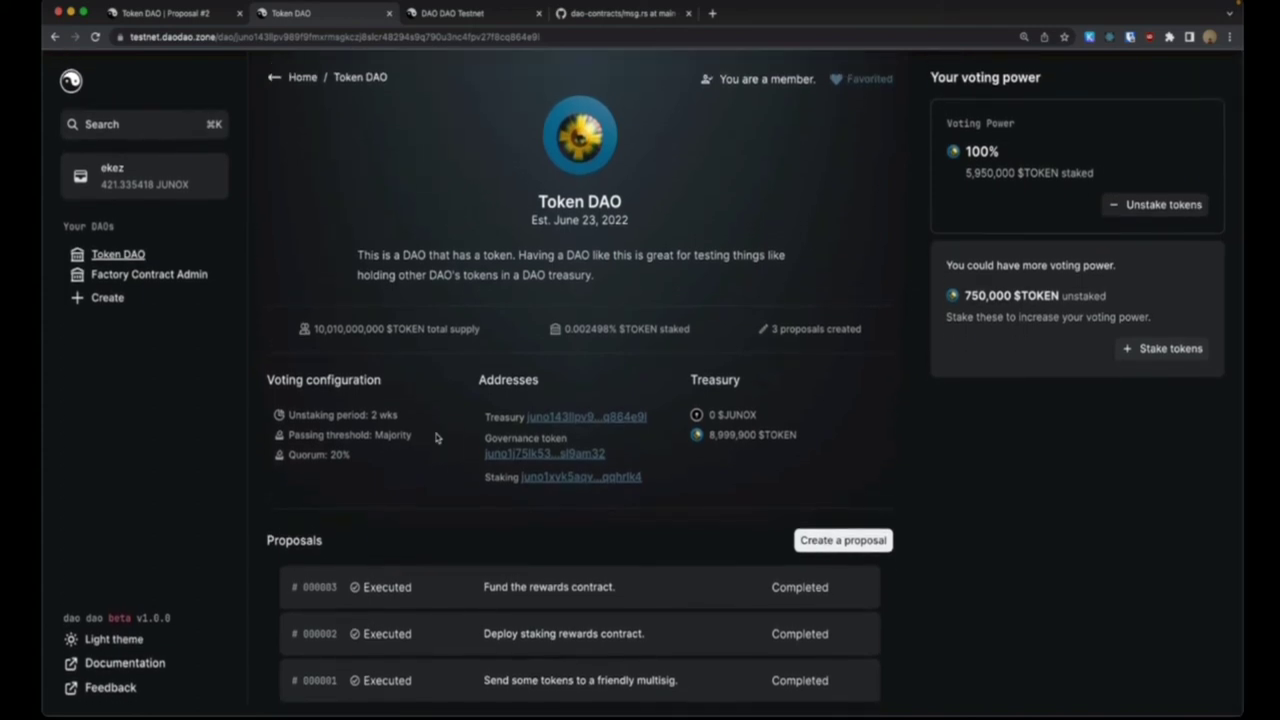
scroll(436, 437, down, 2)
scroll(436, 437, up, 3)
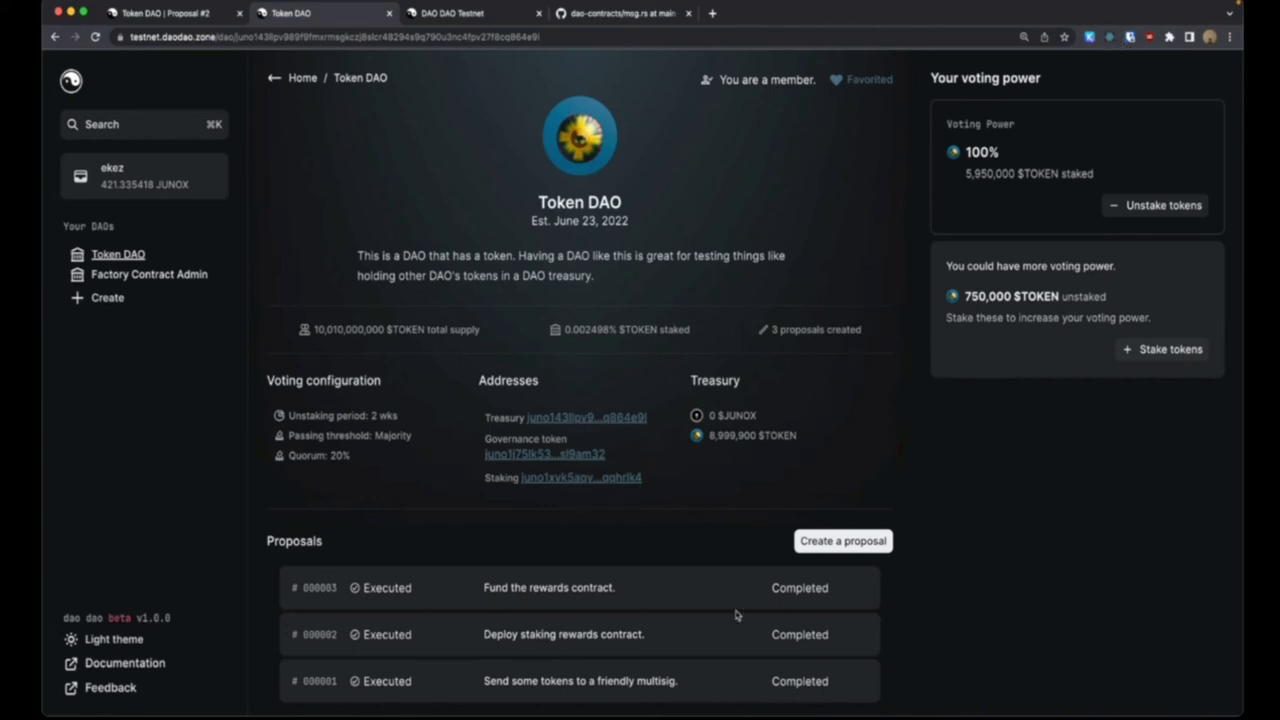
Switch to Discord and change the screen share to stream the Token DAO window with Better Text Readability quality.
mouse_move(785, 714)
click(781, 690)
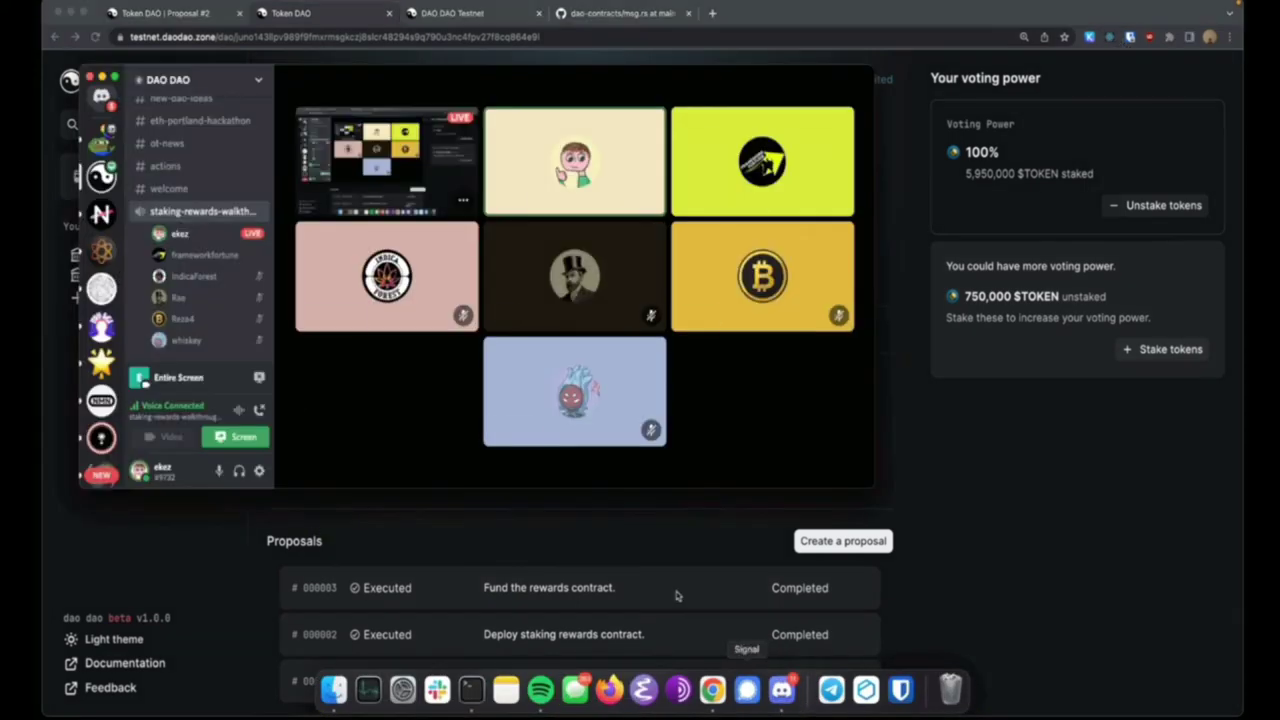
click(229, 444)
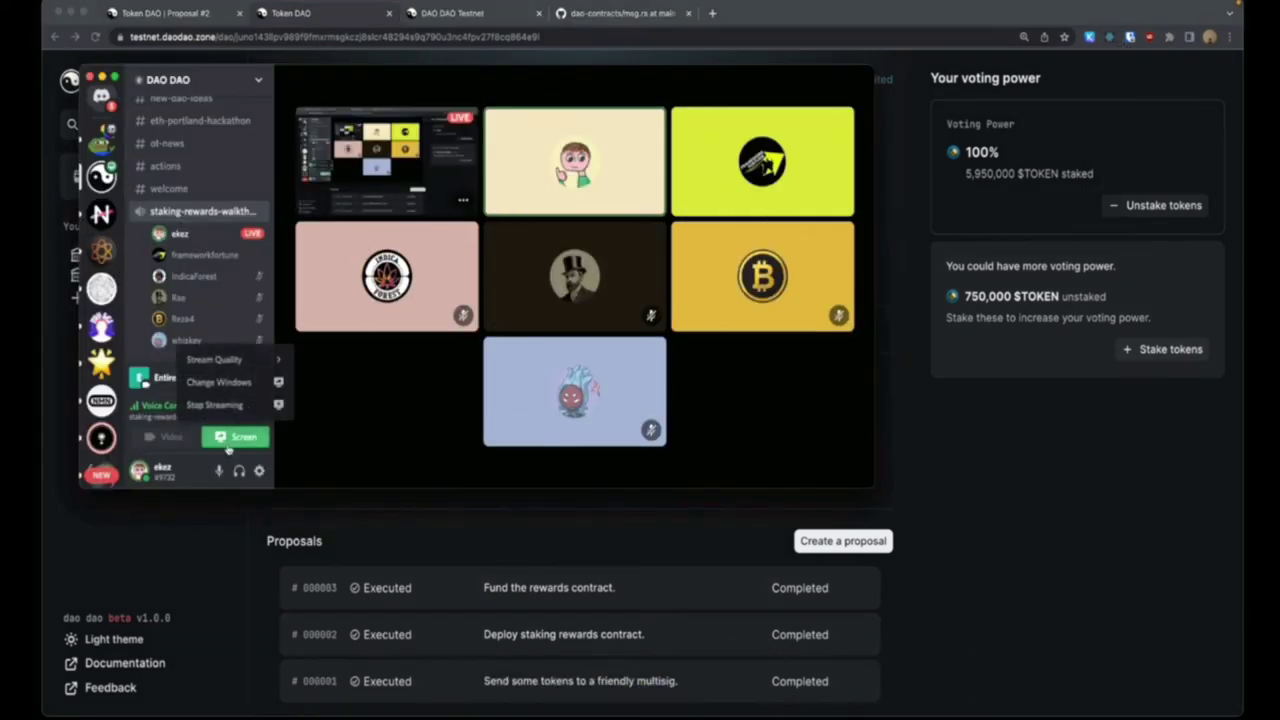
click(236, 392)
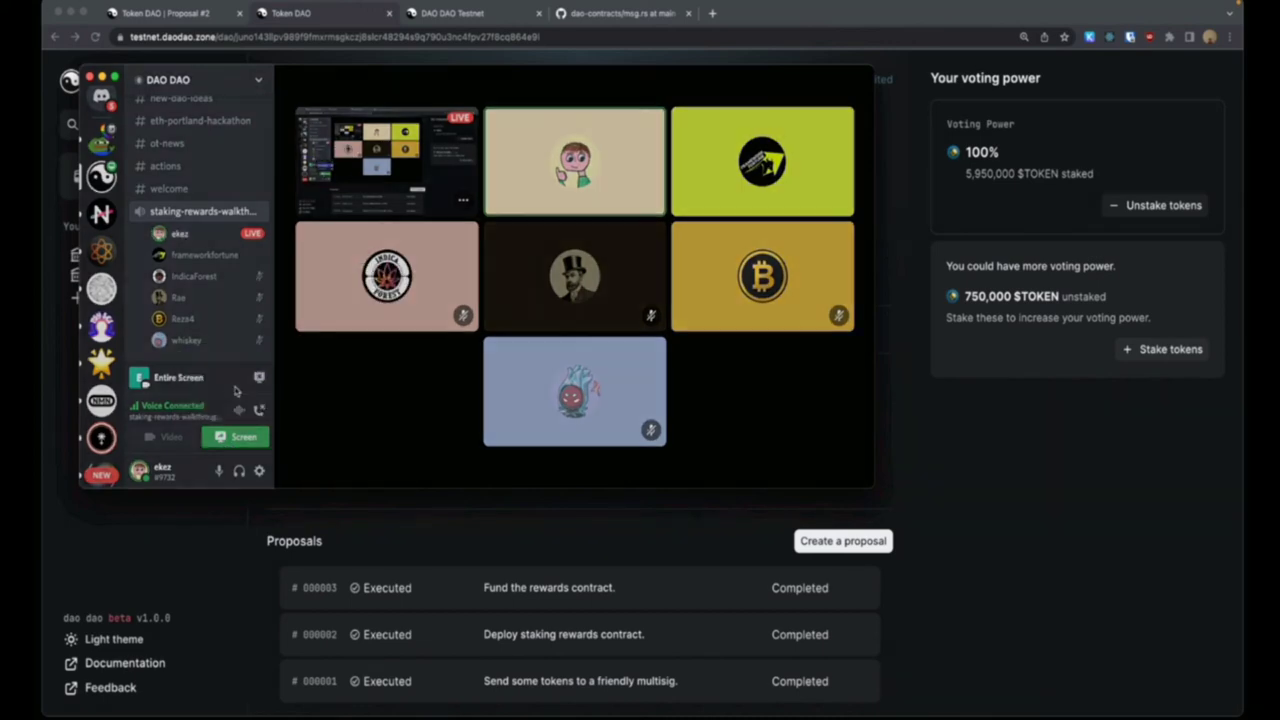
click(415, 350)
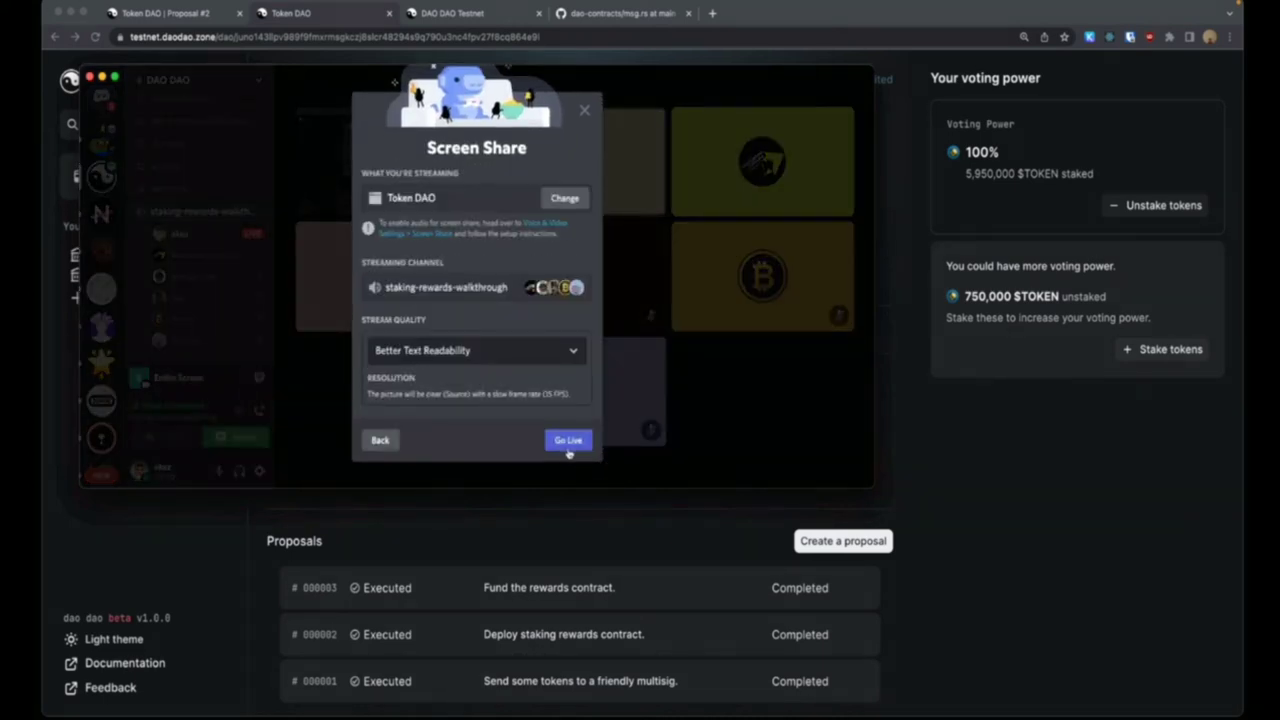
click(568, 440)
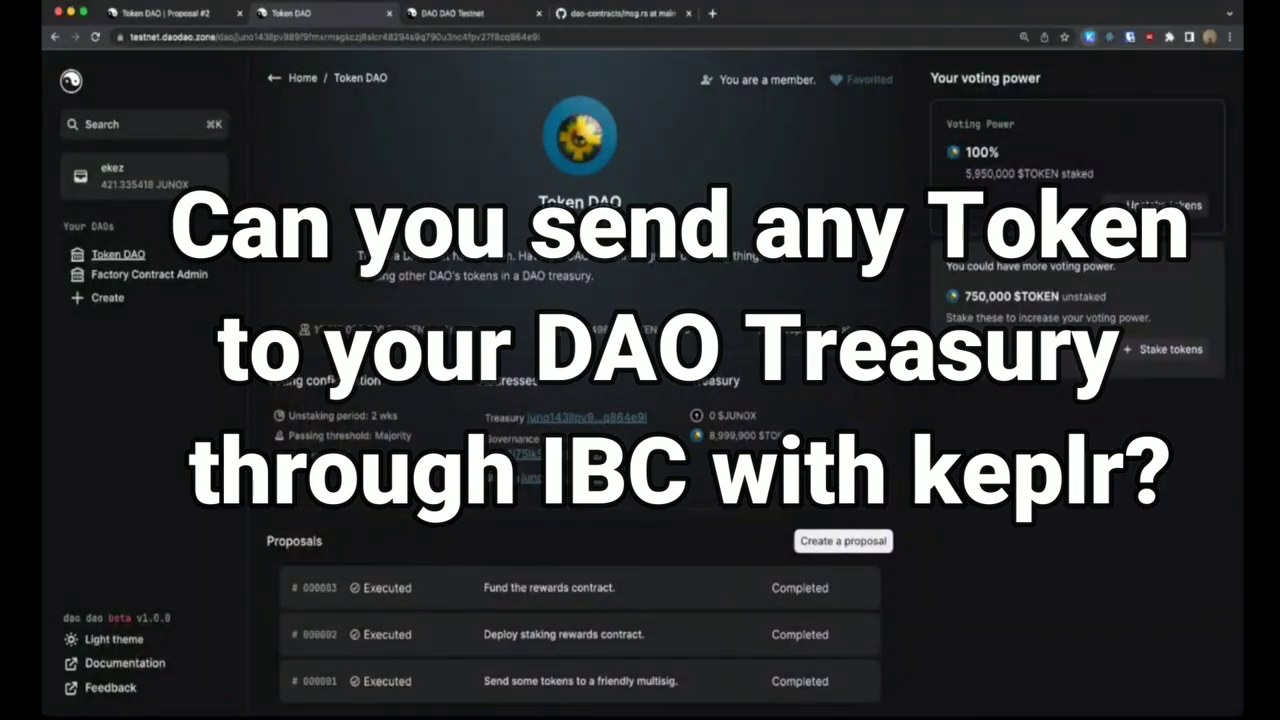
Switch the Keplr wallet's network to Juno Testnet.
click(1089, 37)
click(990, 70)
scroll(991, 188, down, 8)
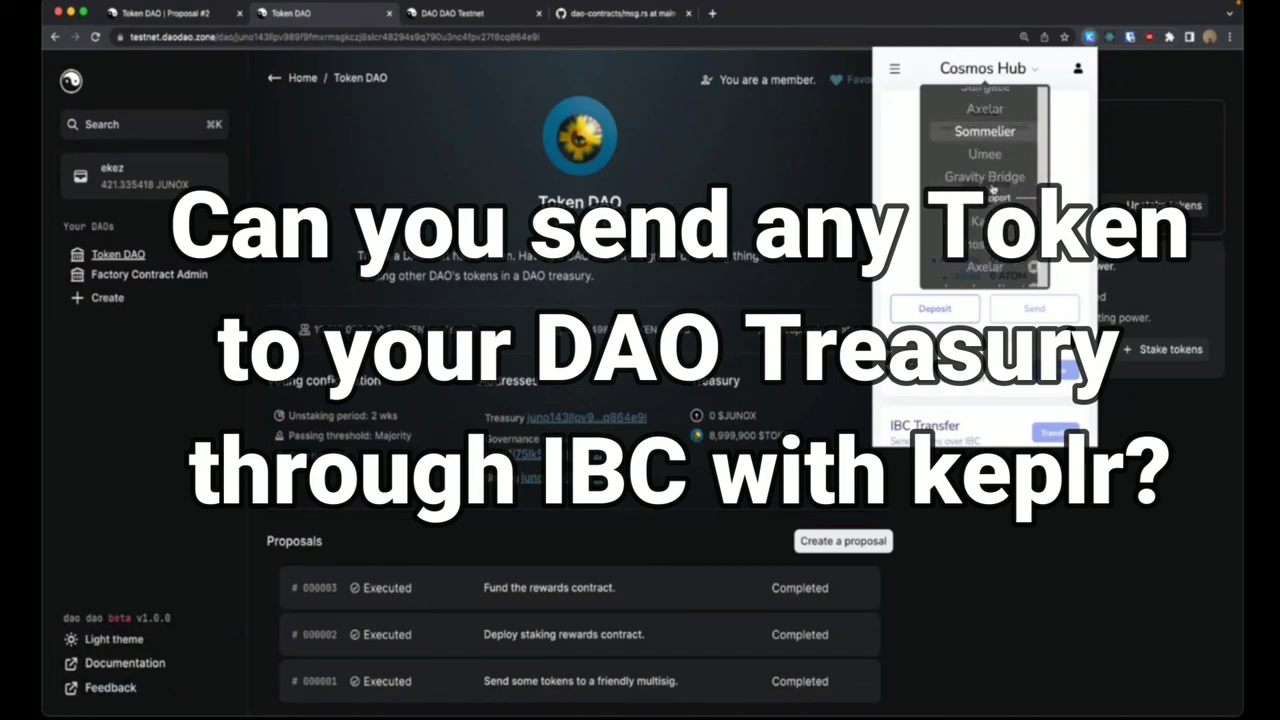
scroll(991, 188, down, 5)
click(991, 190)
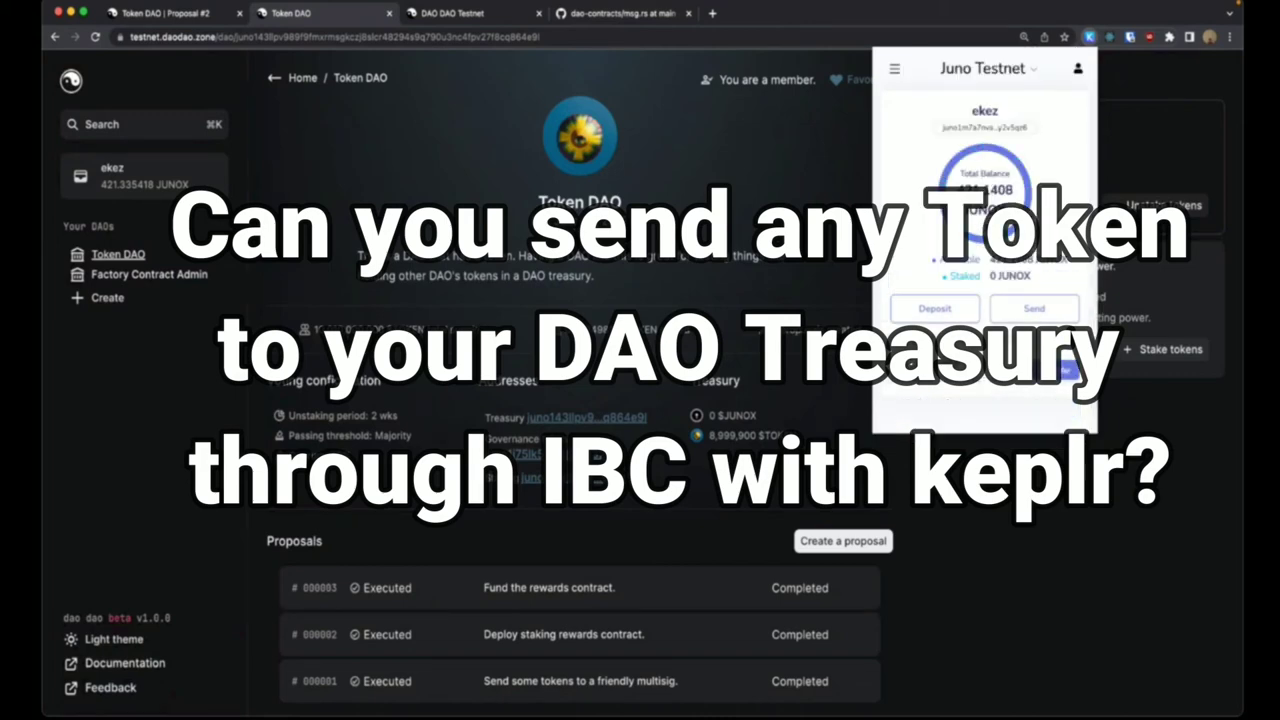
key(Escape)
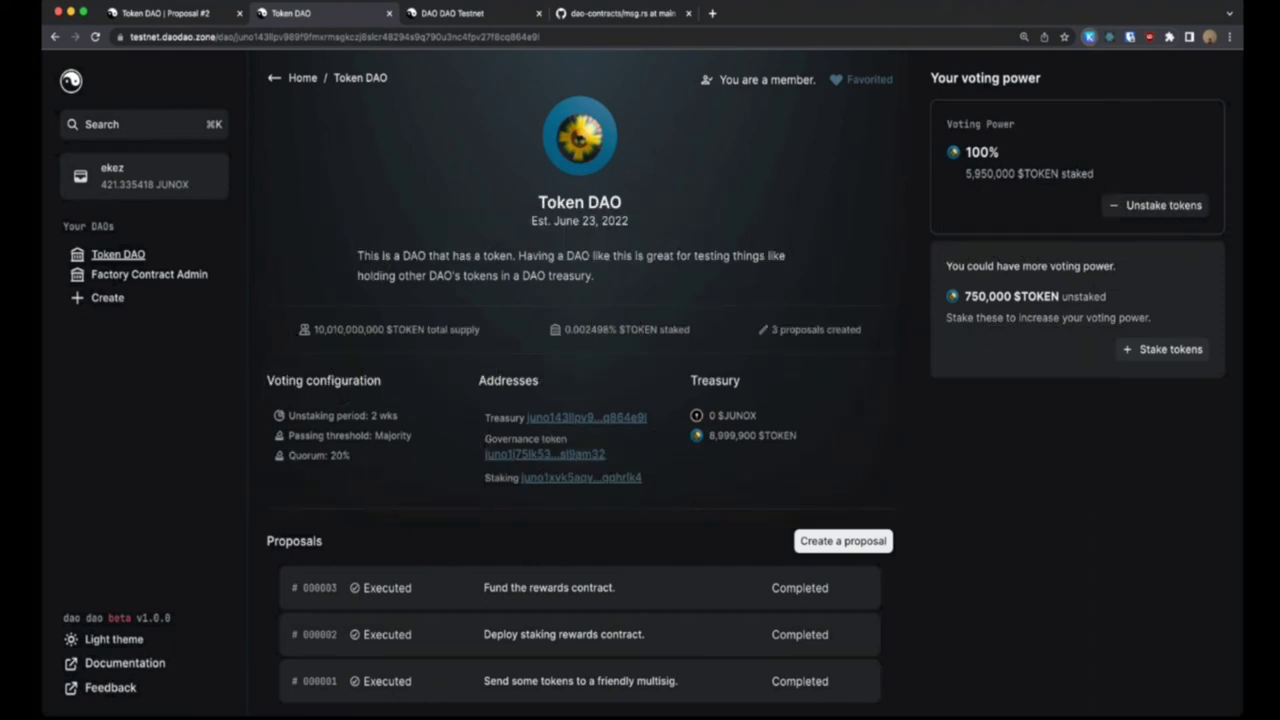
Copy the Token DAO address from its page URL, send 10 JUNOX to it from Keplr with the Average fee, and approve the transaction.
click(1089, 37)
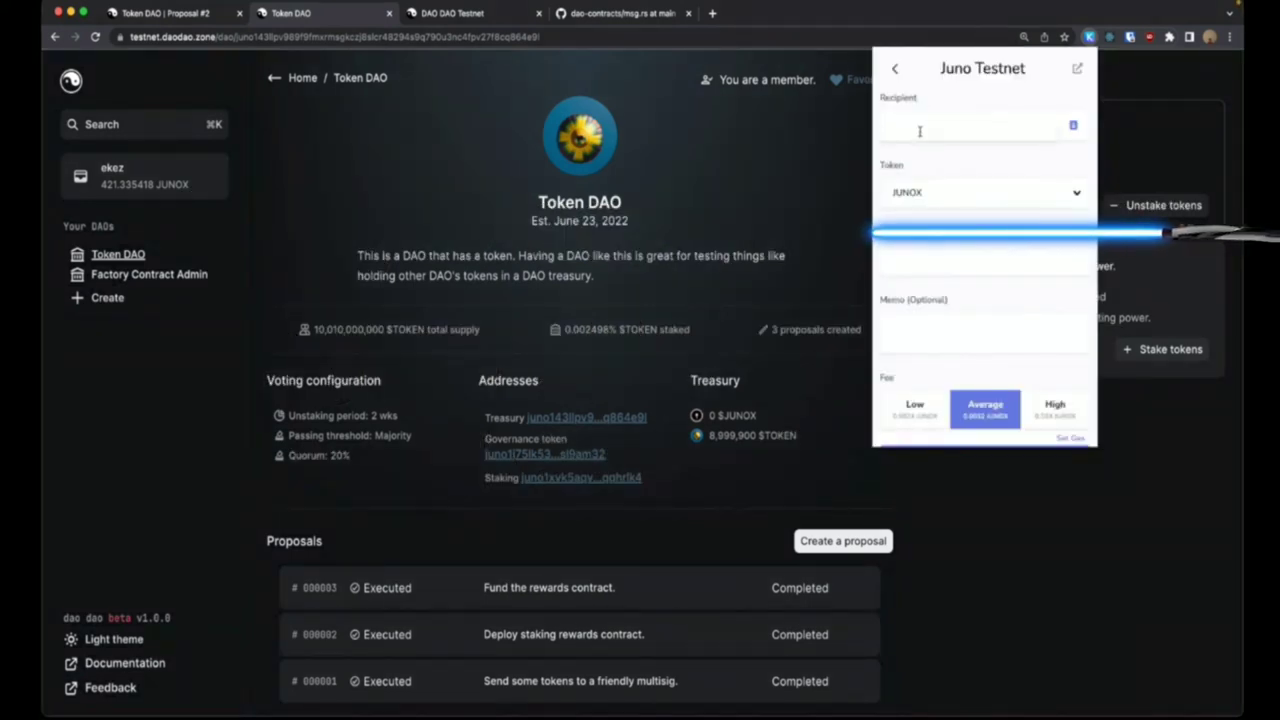
click(335, 36)
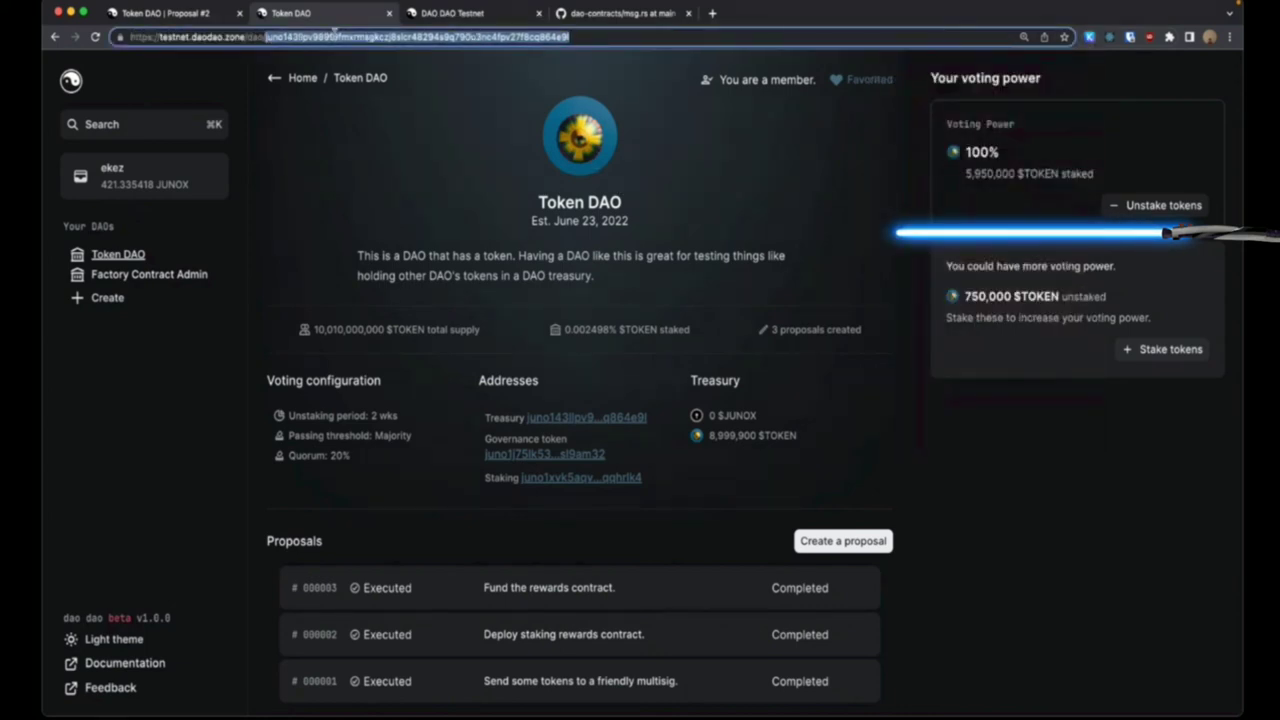
click(760, 60)
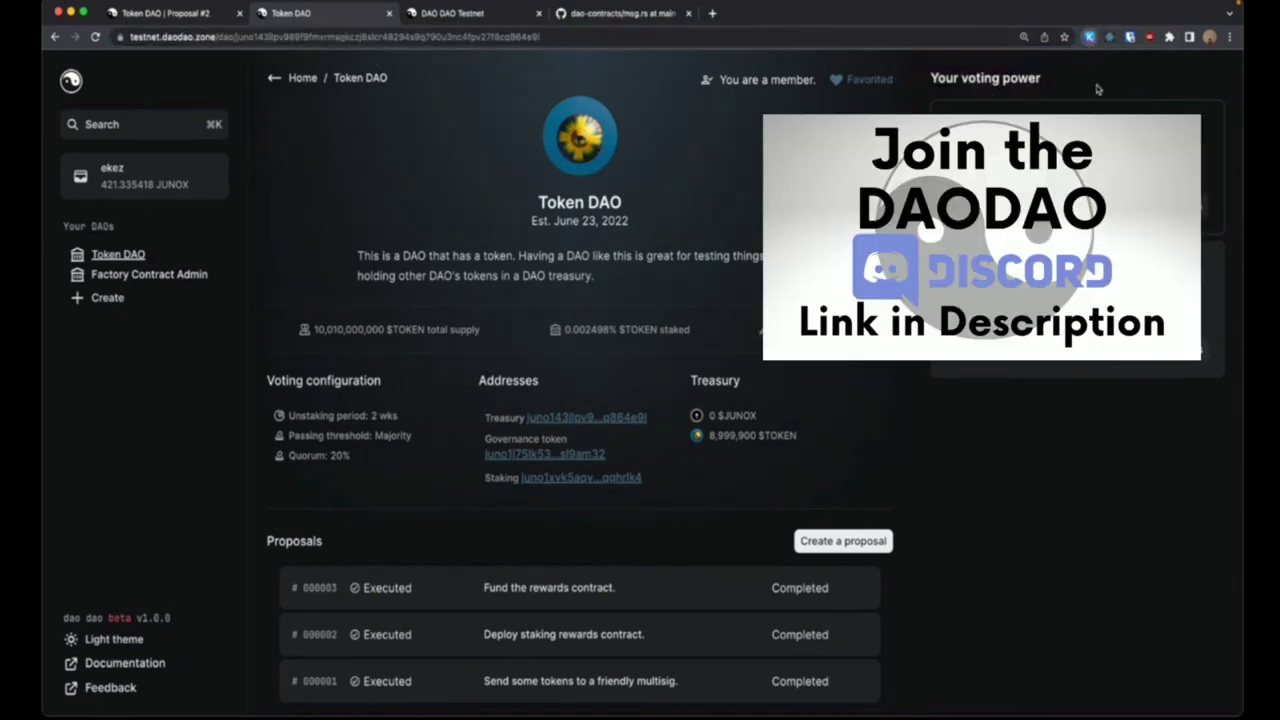
click(1089, 38)
click(1020, 250)
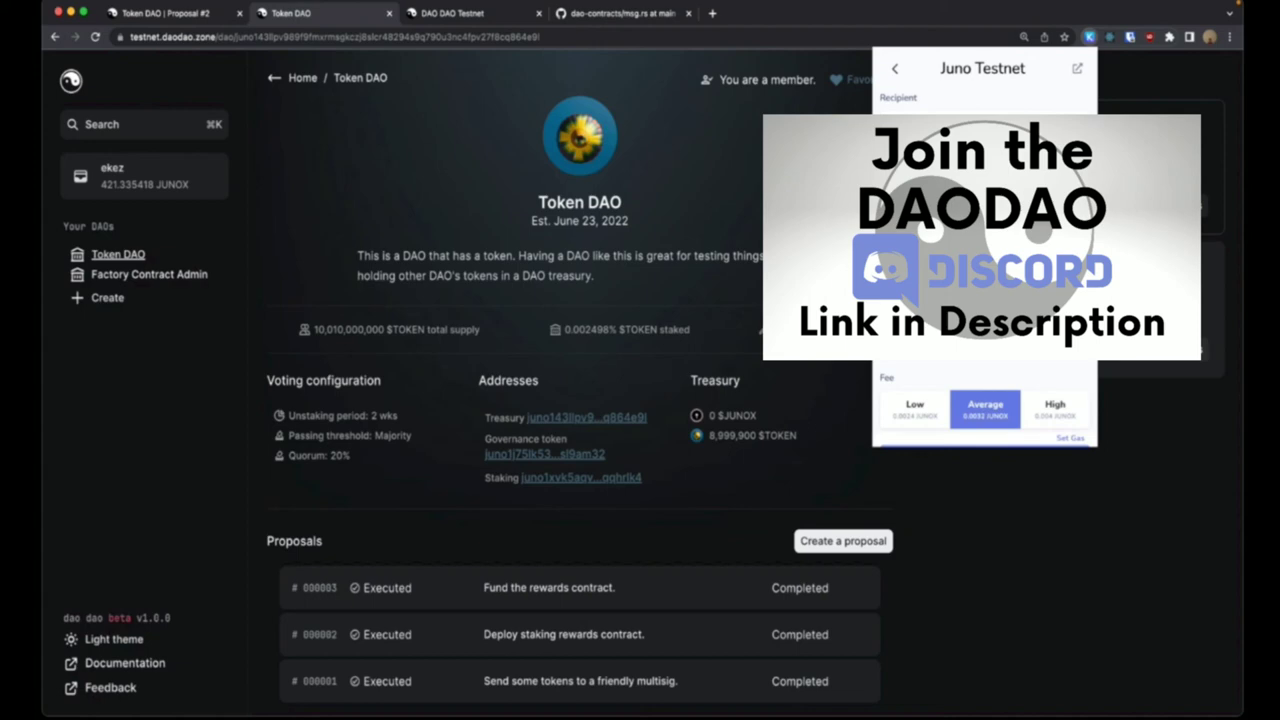
scroll(985, 400, down, 2)
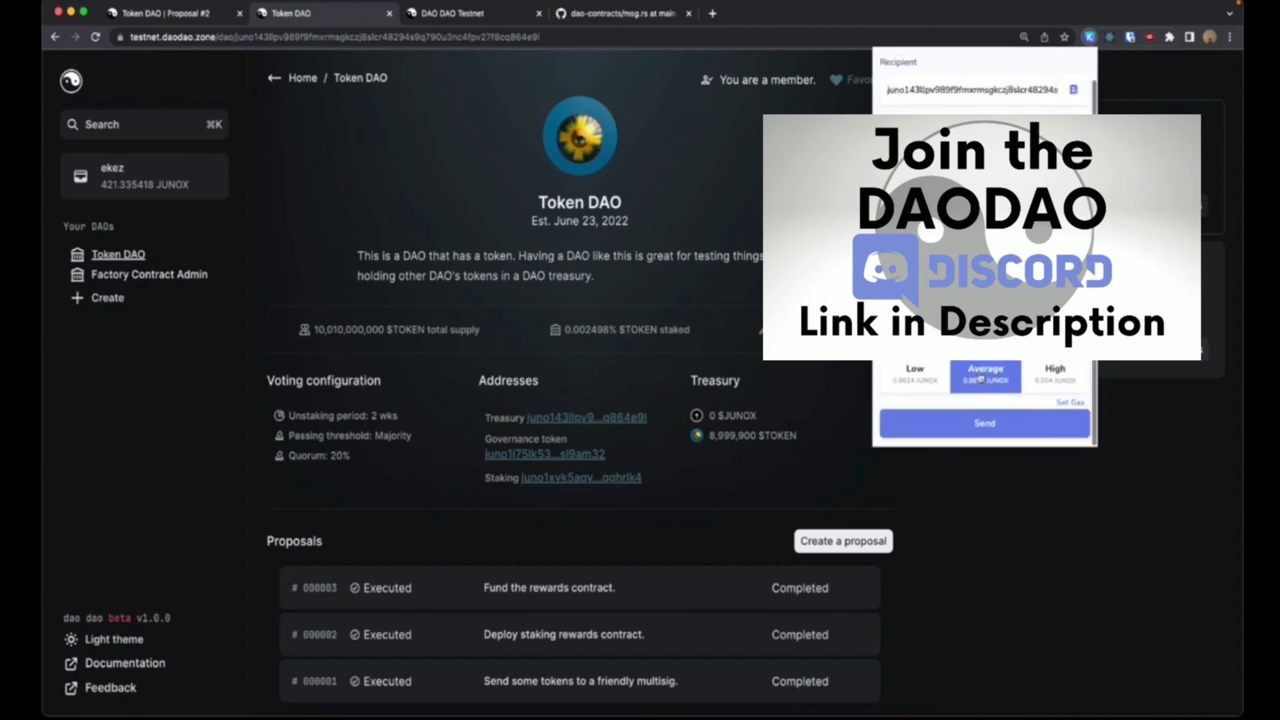
click(990, 428)
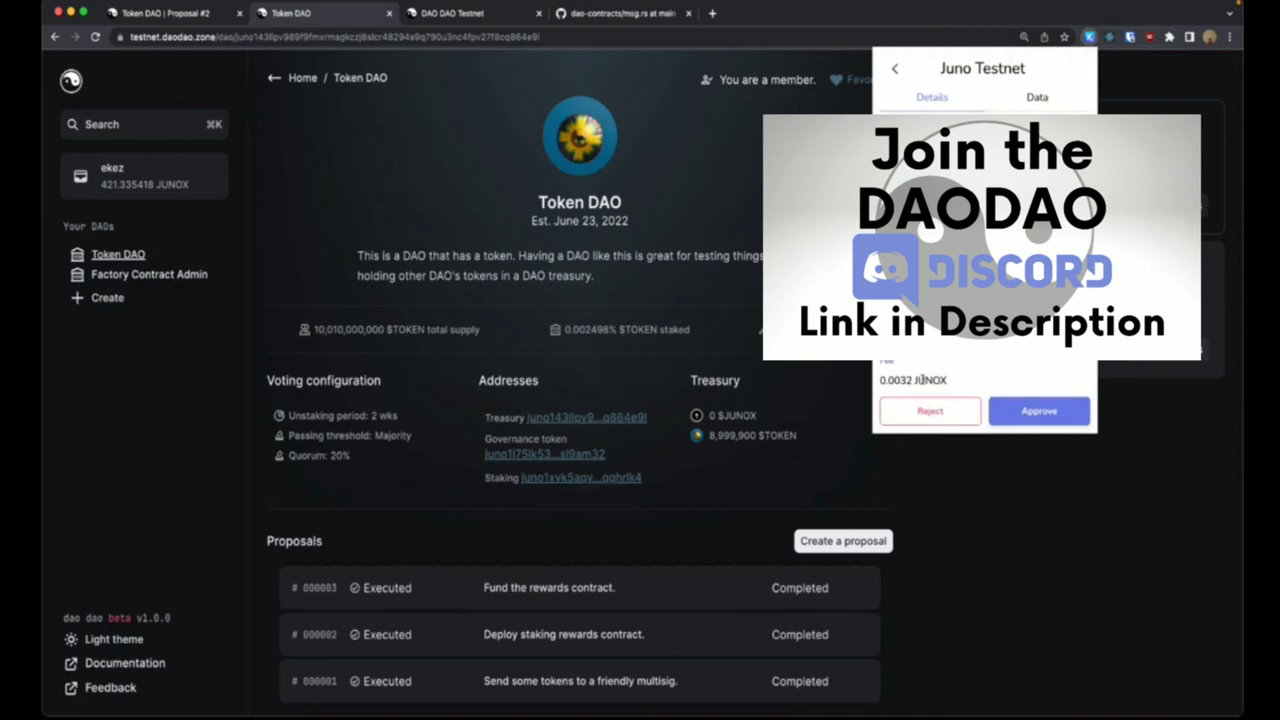
click(1030, 414)
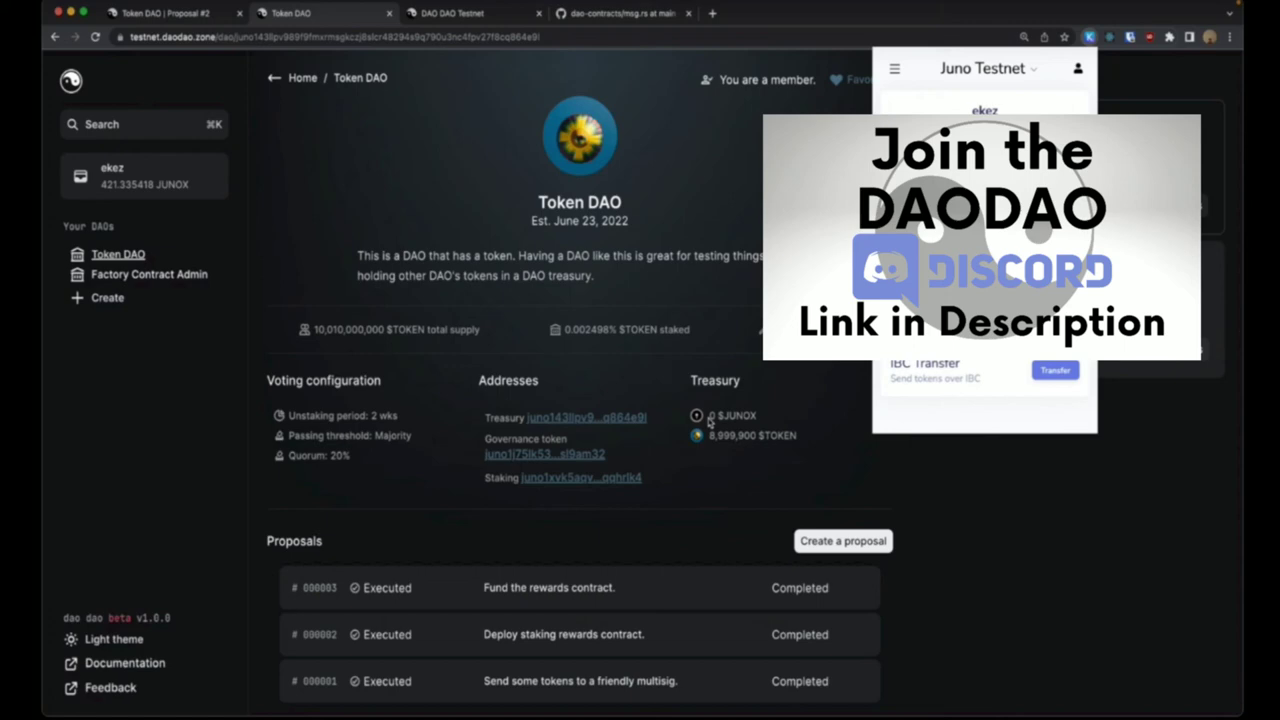
click(781, 410)
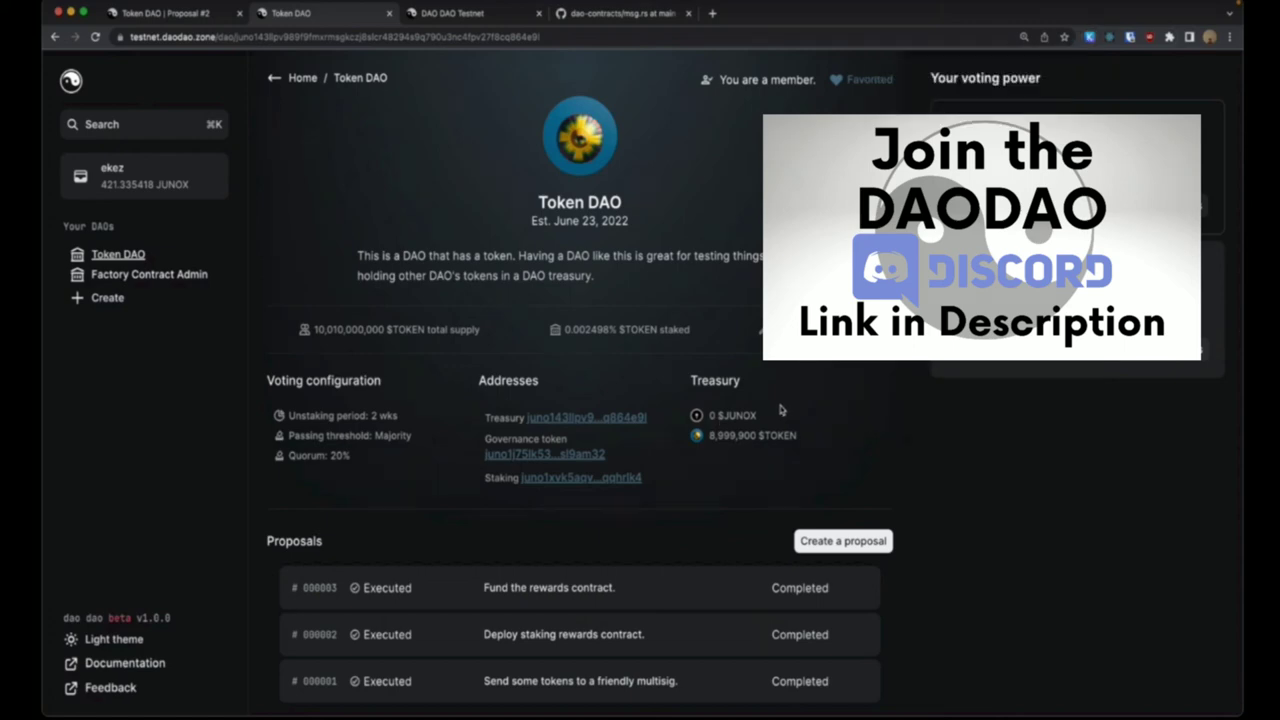
Reload the Token DAO page and examine the $JUNOX balance in its treasury.
click(95, 36)
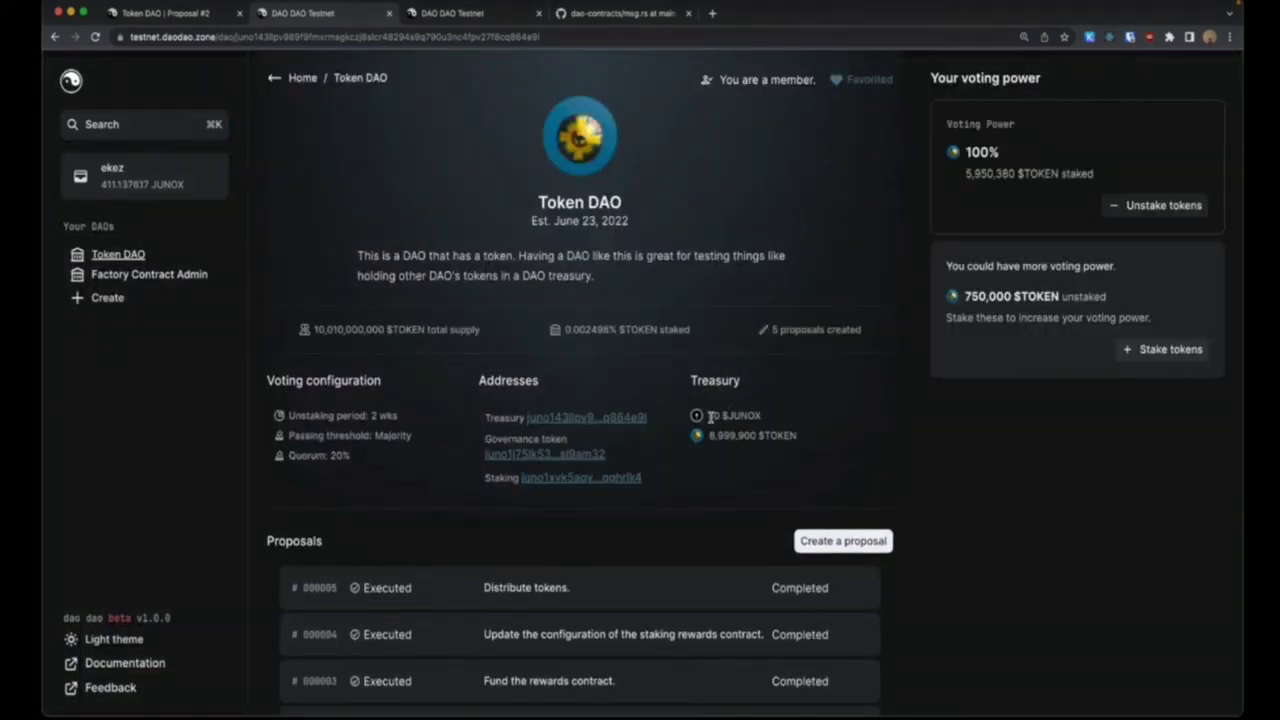
drag(713, 416, 817, 424)
click(817, 424)
scroll(650, 465, down, 2)
scroll(737, 395, up, 2)
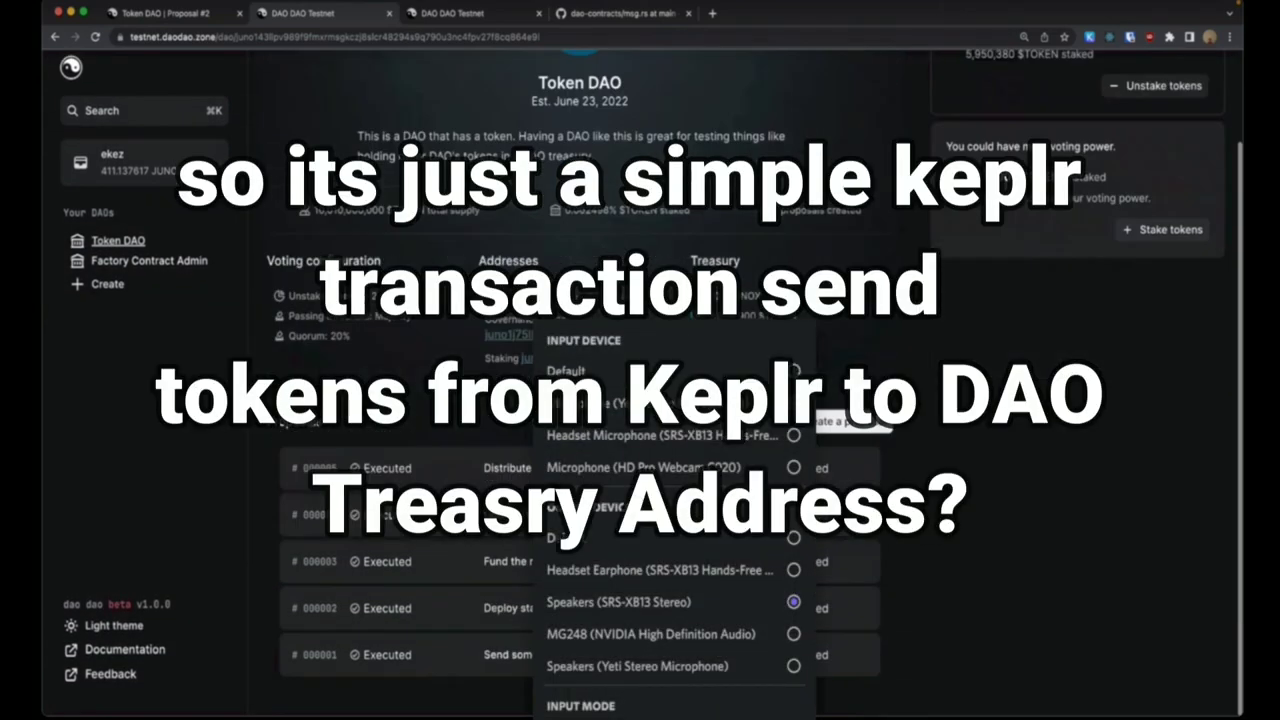
scroll(640, 400, up, 1)
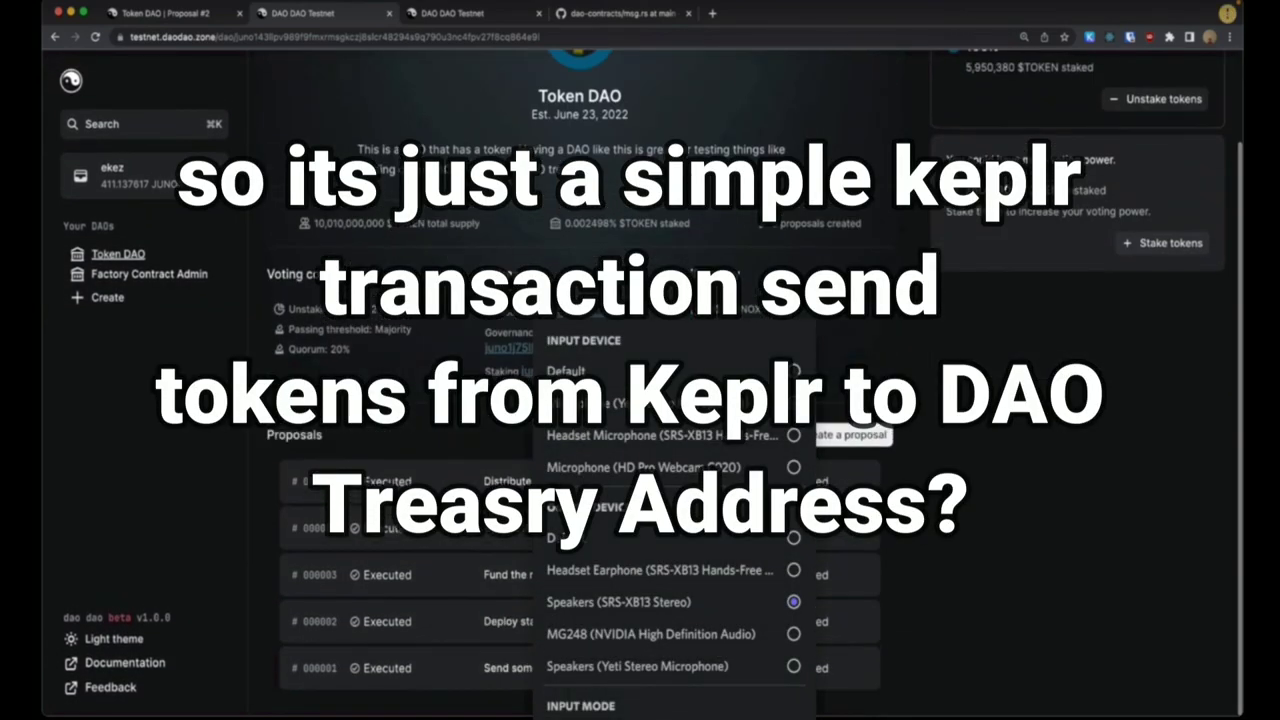
scroll(640, 400, up, 3)
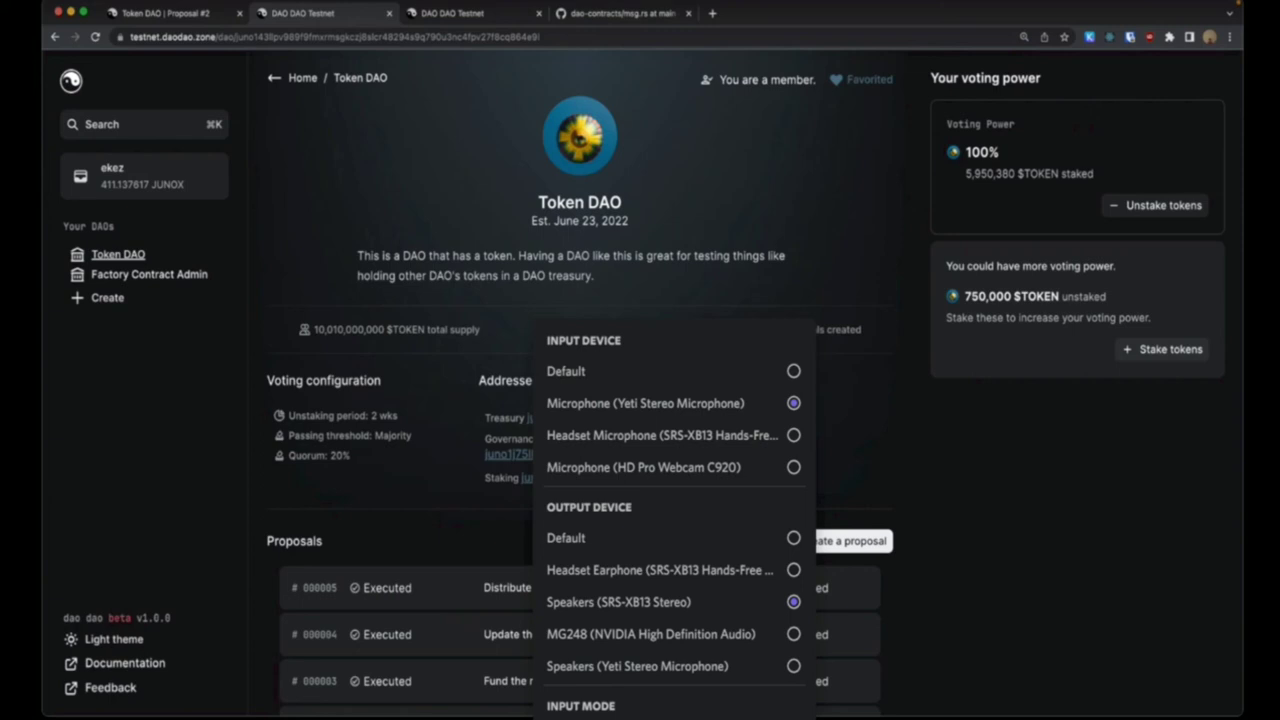
Create a new Token DAO proposal with a Spend action of 10 $JUNOX to the wallet address.
scroll(580, 300, down, 2)
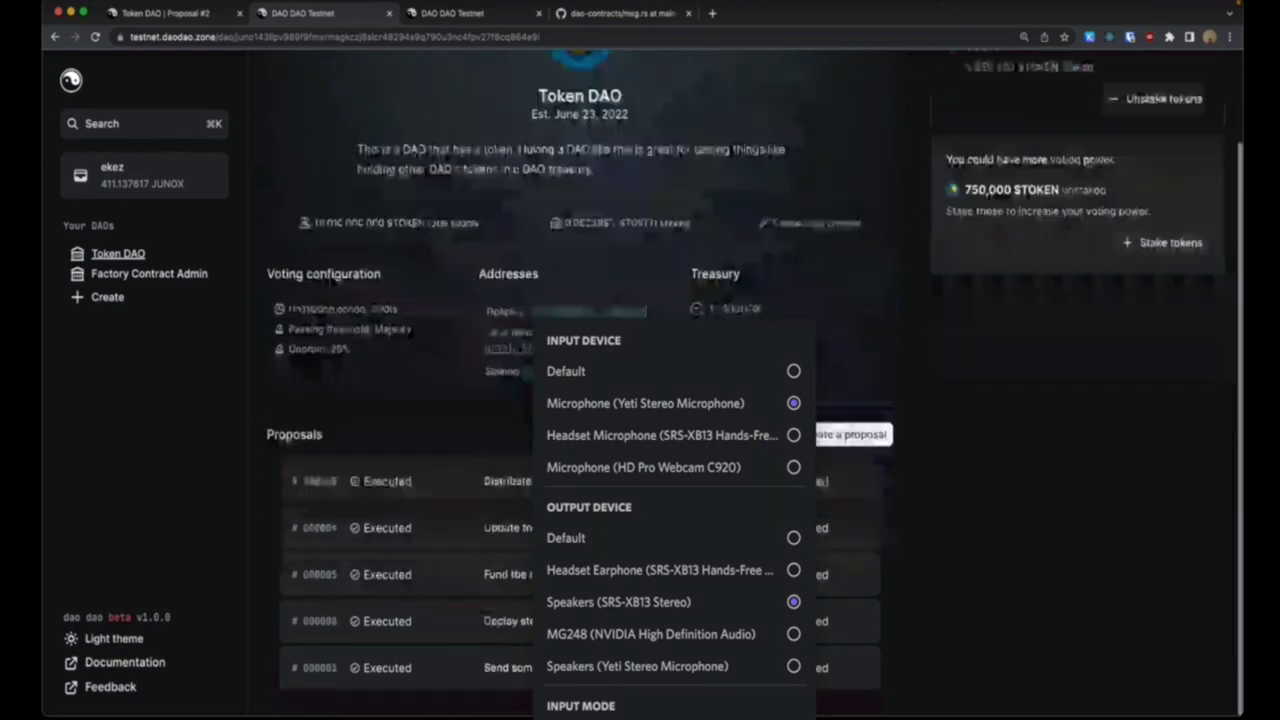
click(851, 432)
click(337, 149)
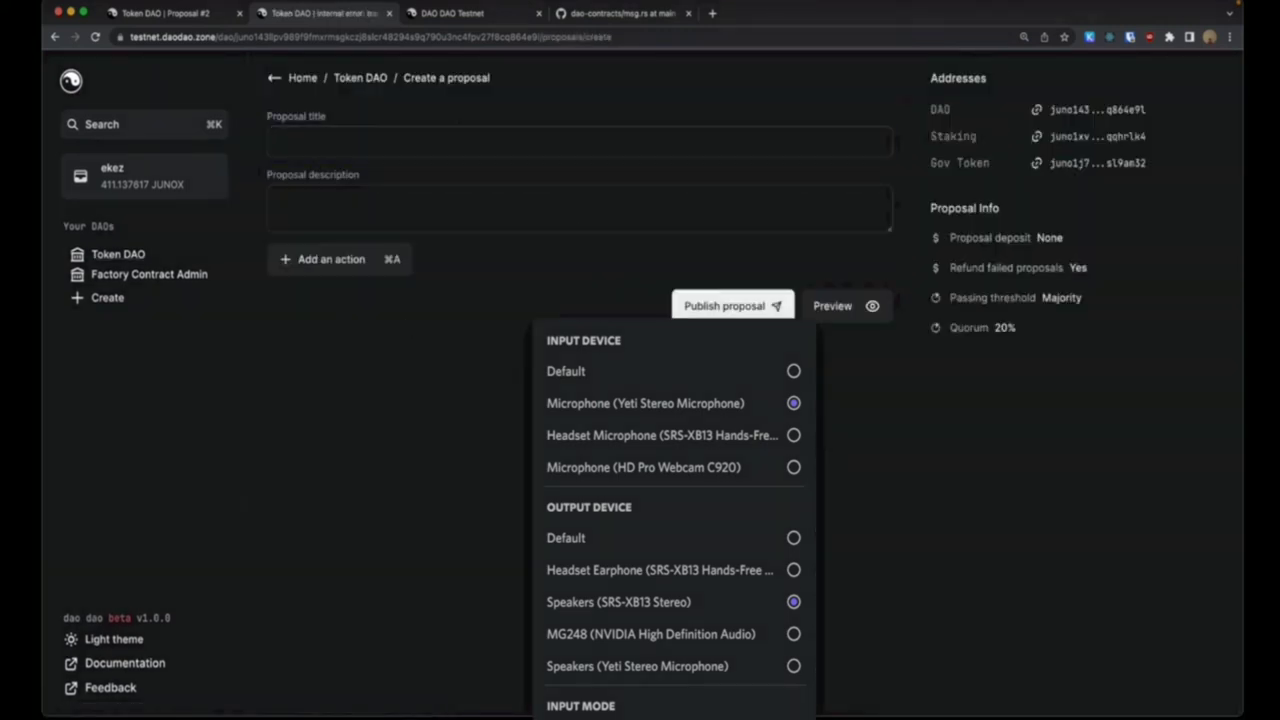
key(super+a)
click(598, 226)
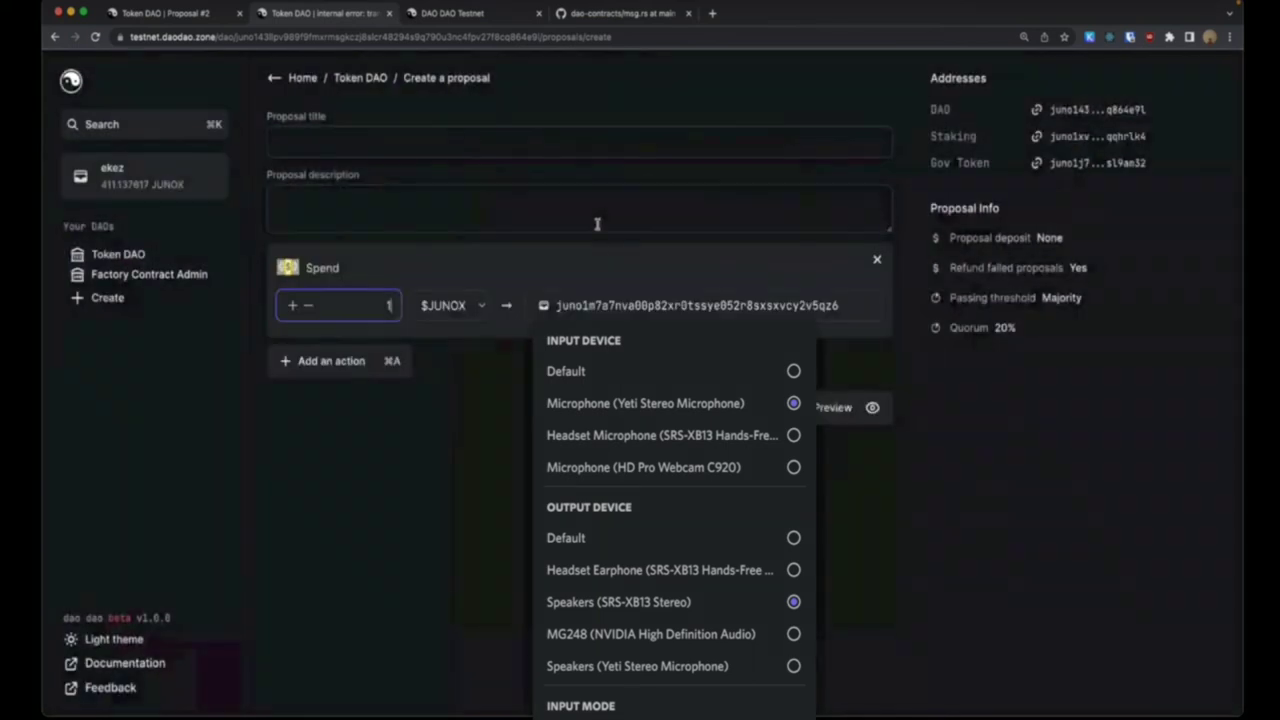
click(463, 310)
click(463, 310)
click(387, 308)
text(10)
click(511, 272)
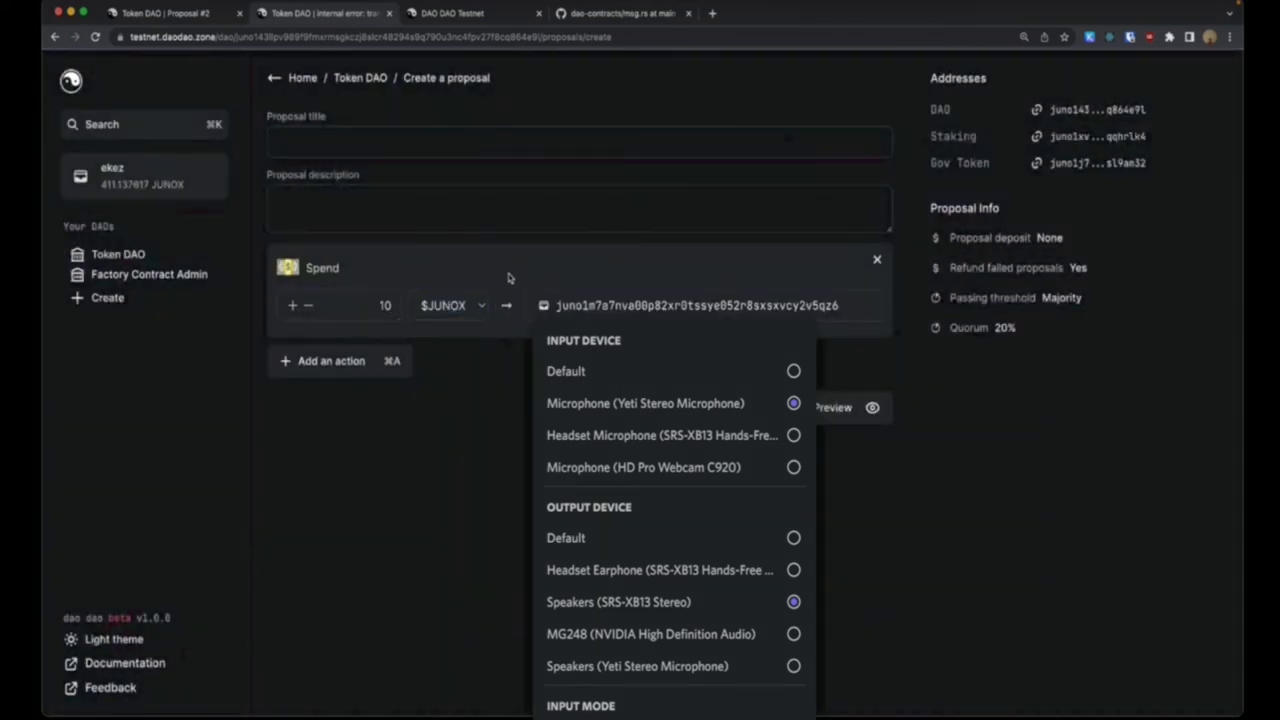
double_click(650, 305)
click(650, 305)
drag(457, 166, 420, 137)
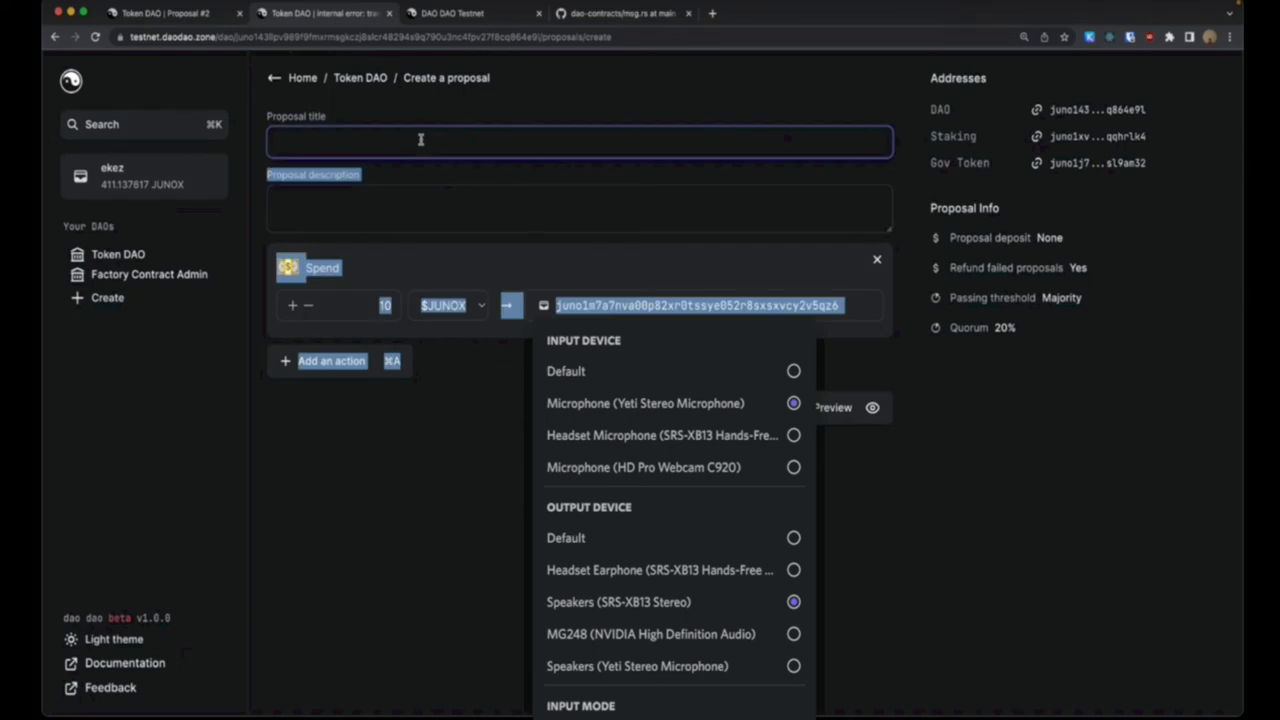
click(432, 226)
click(457, 270)
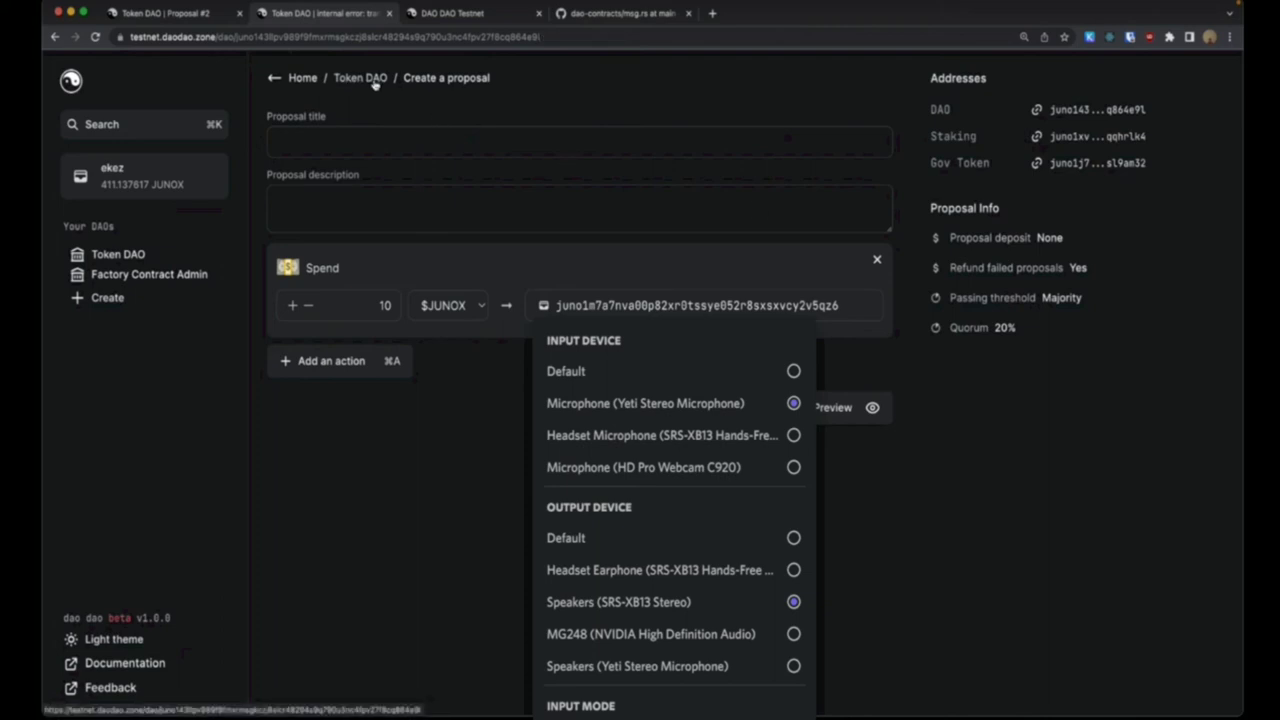
In the dao-contracts repository on GitHub, open the "Remove rewards from cw721-stake." pull request and squash and merge it.
click(595, 14)
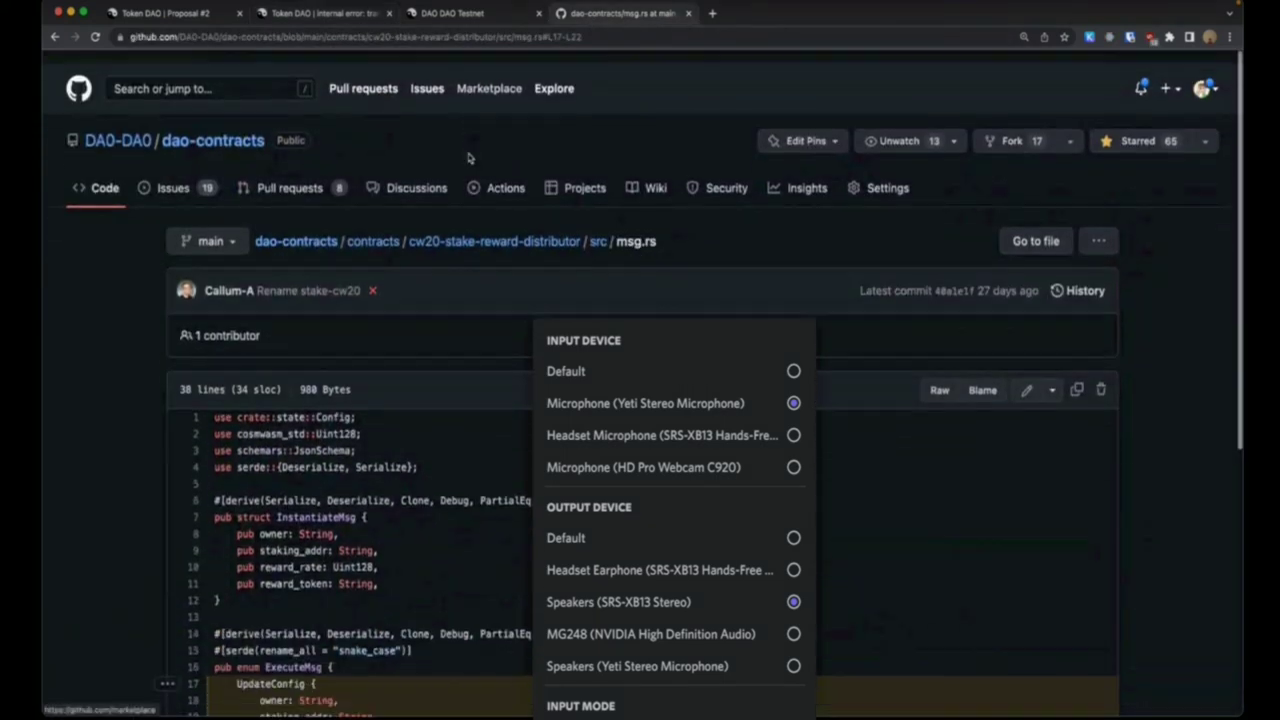
click(289, 175)
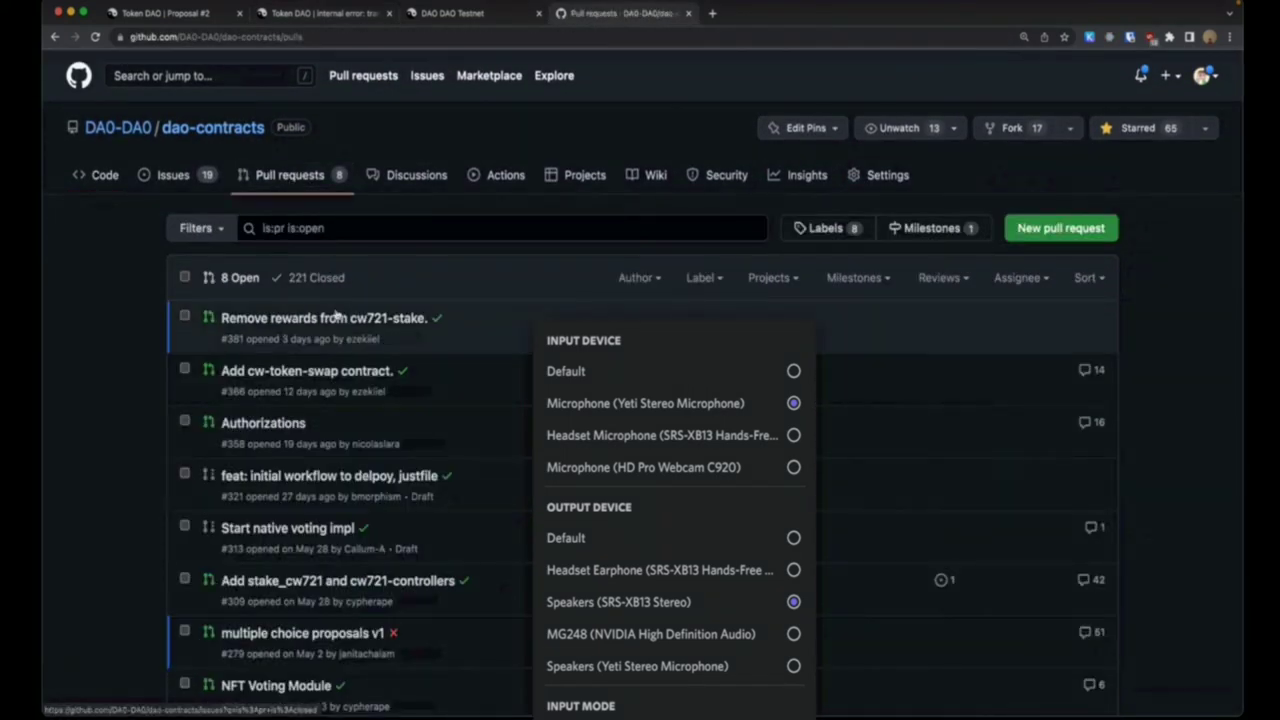
click(355, 318)
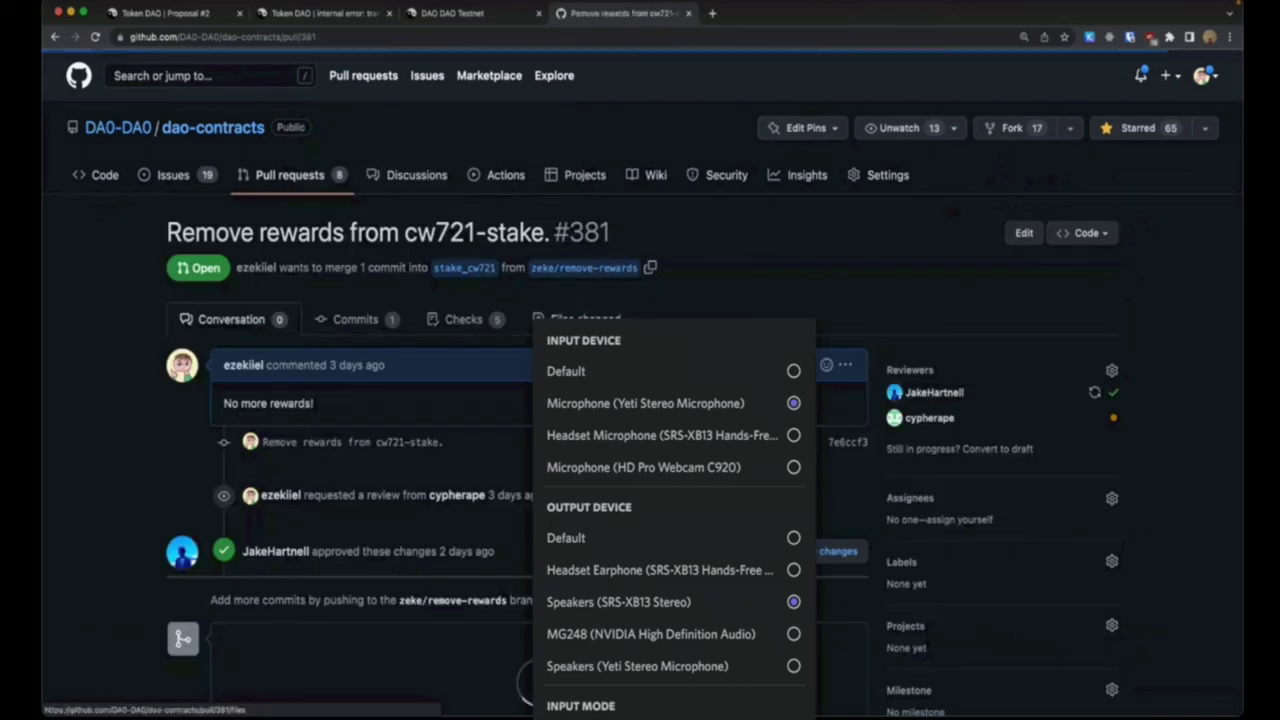
scroll(355, 327, down, 5)
scroll(379, 441, down, 3)
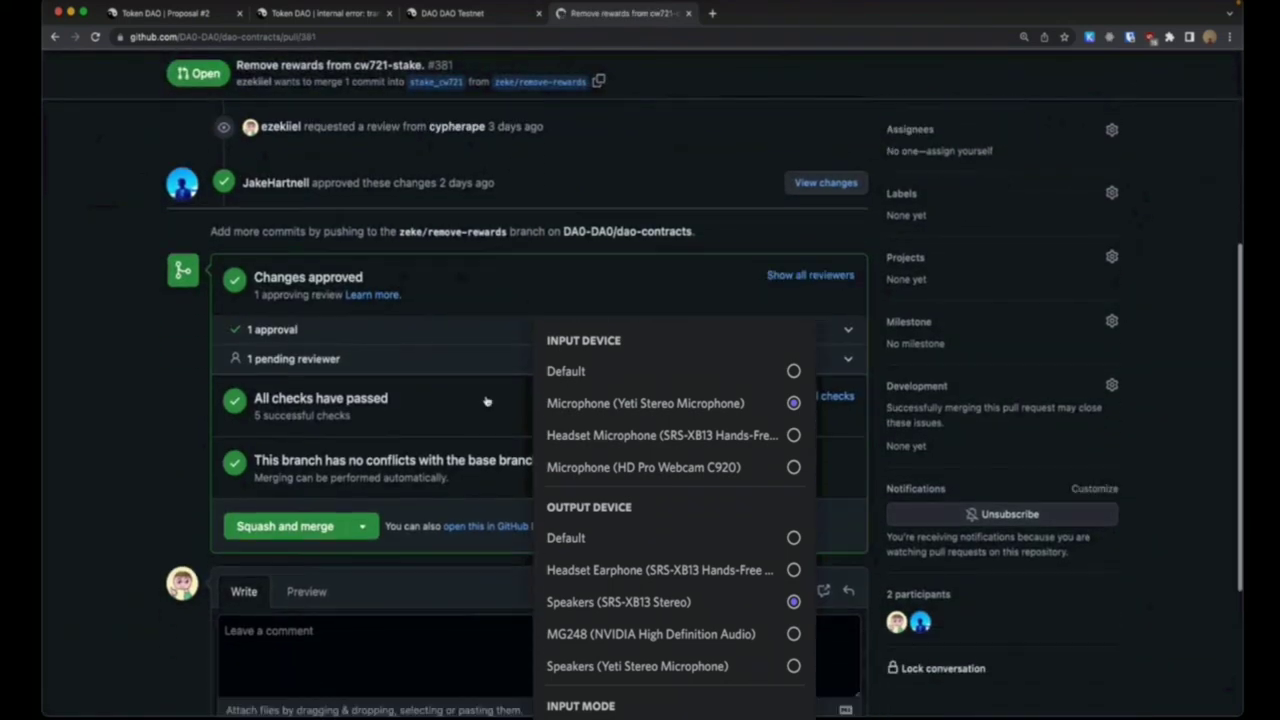
click(285, 481)
click(300, 326)
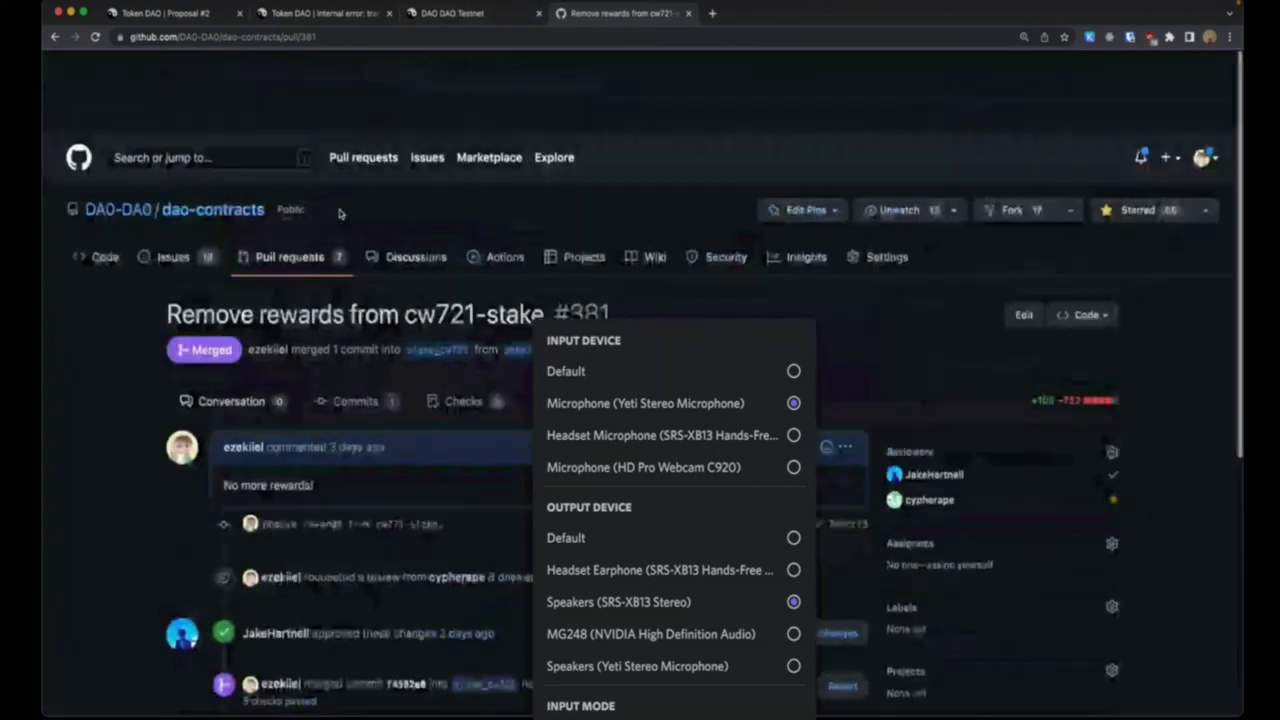
click(434, 24)
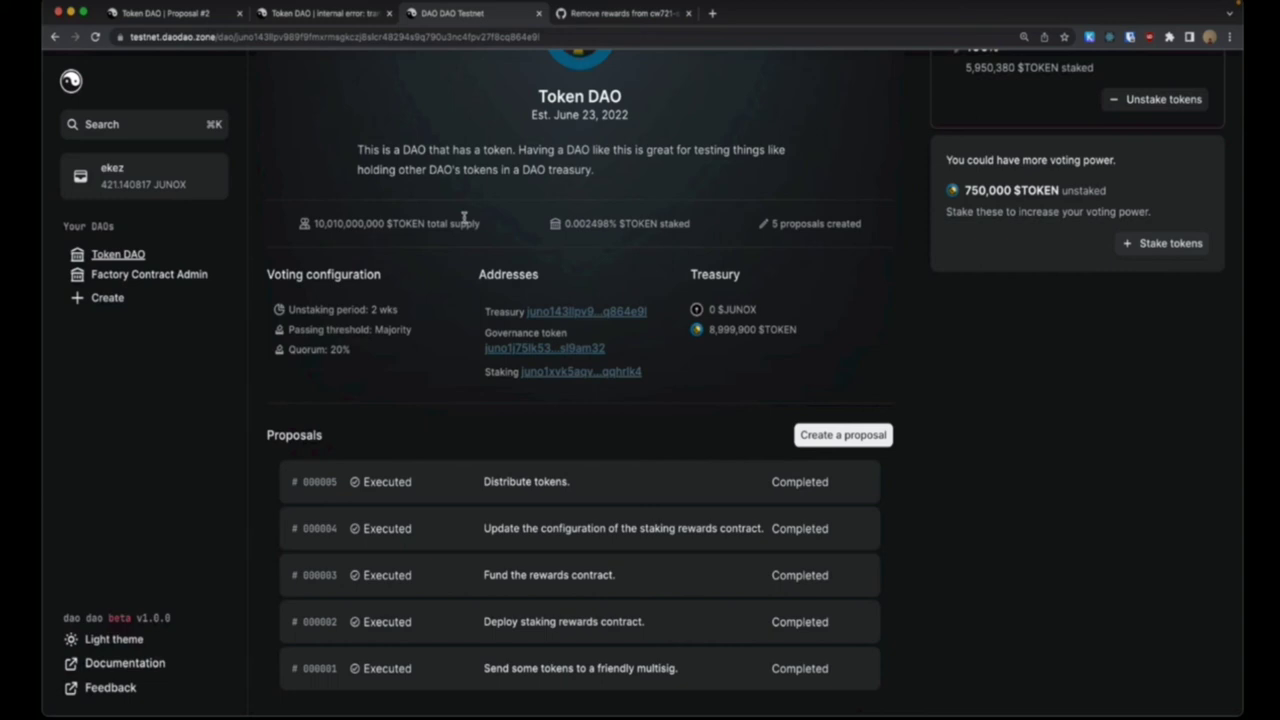
click(713, 14)
text(hopper)
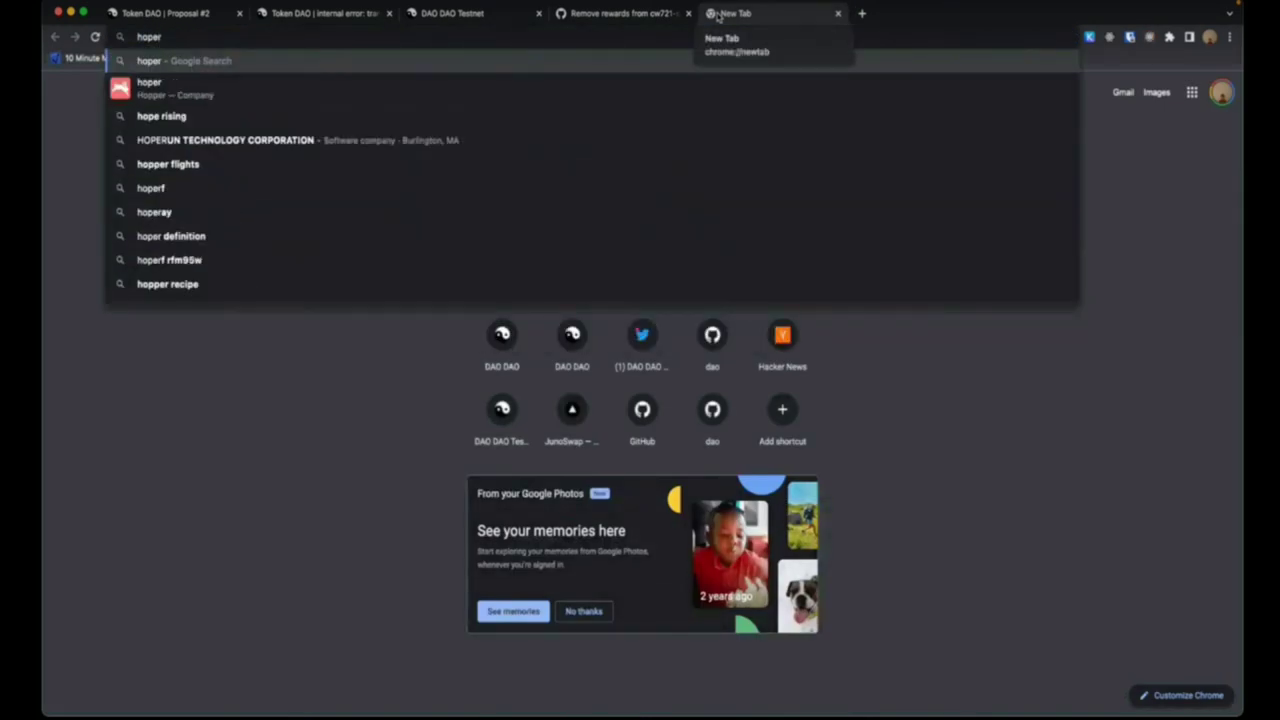
key(Escape)
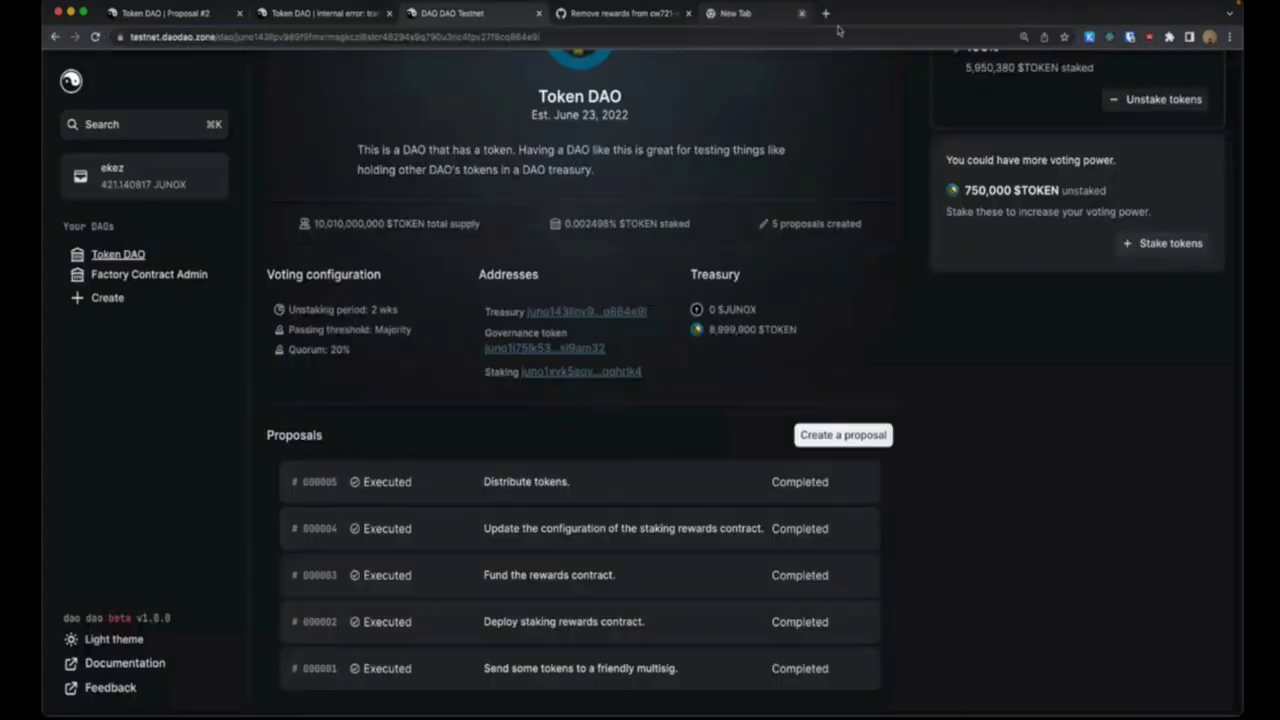
click(838, 13)
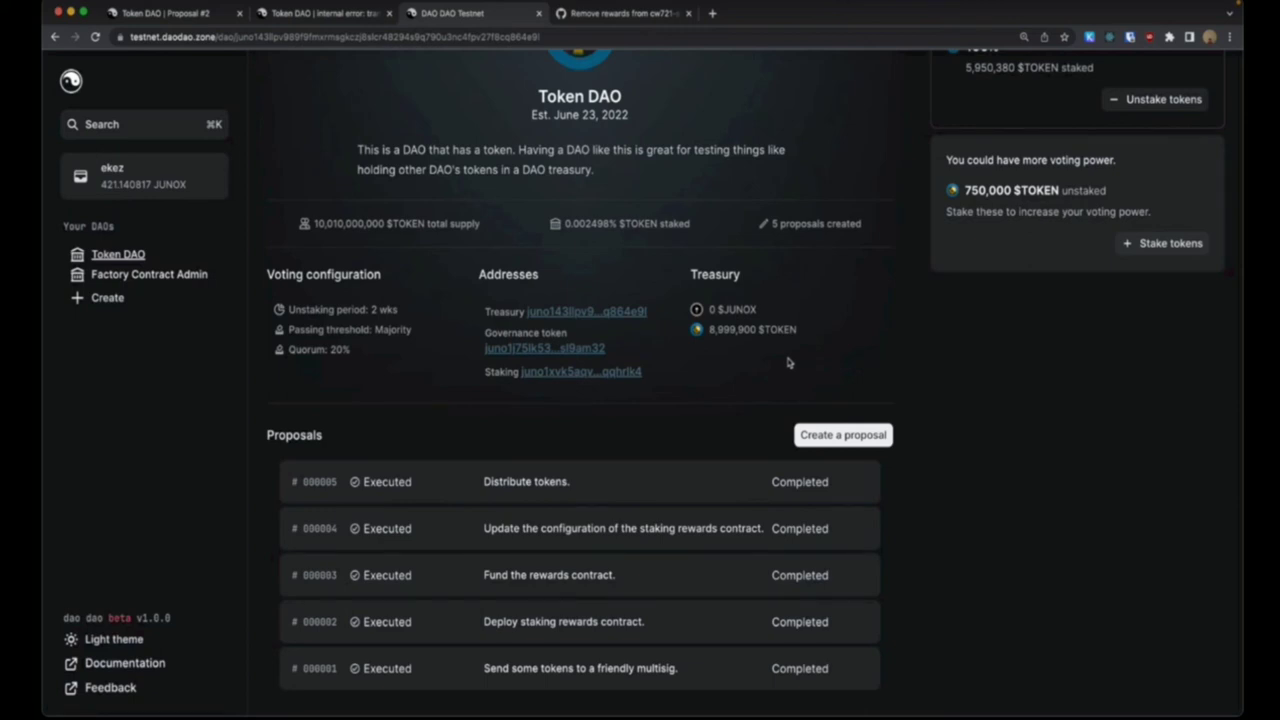
mouse_move(745, 680)
click(777, 708)
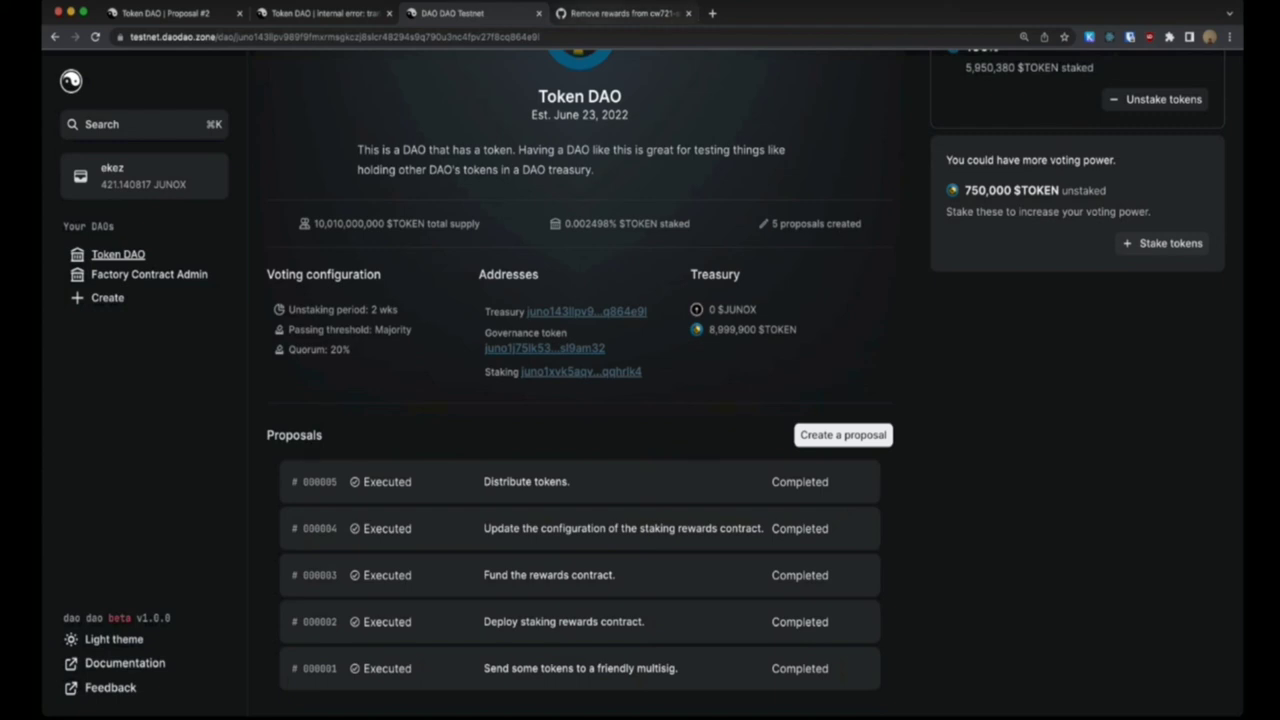
In the dao-contracts repository on GitHub, open the msg.rs source file of the cw20-stake-external-rewards contract on the main branch.
key(ctrl+Tab)
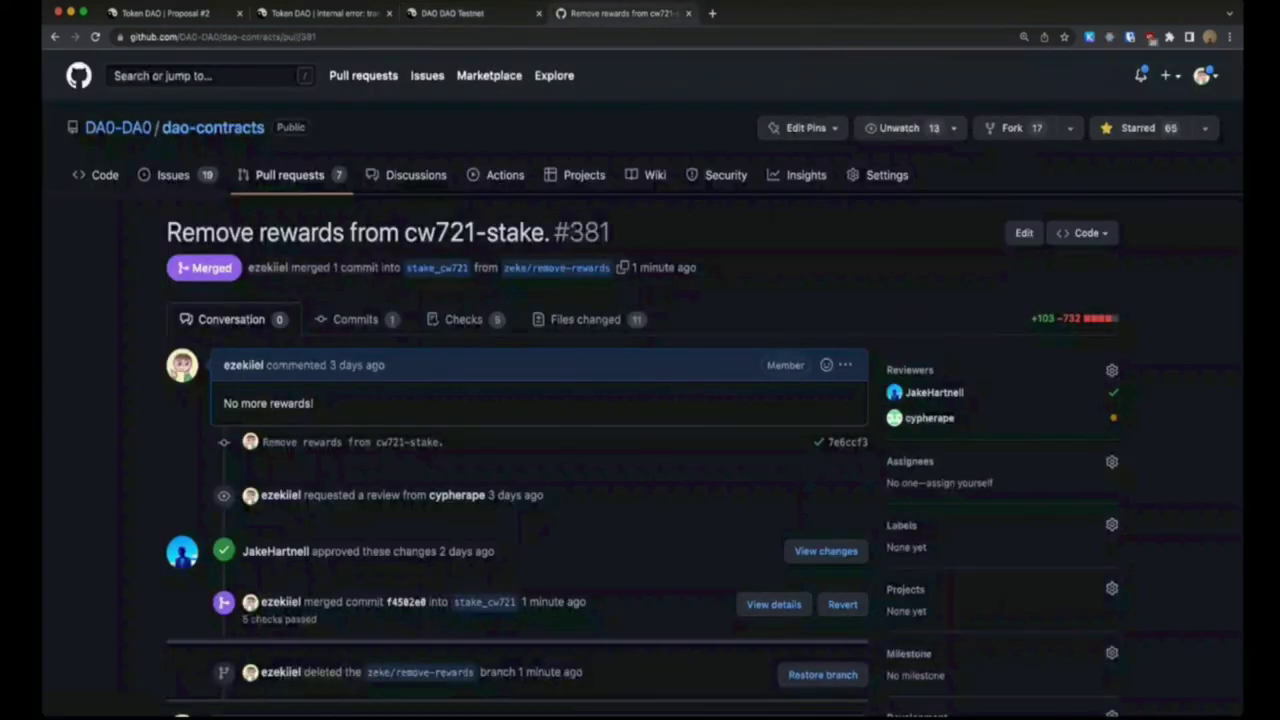
click(100, 175)
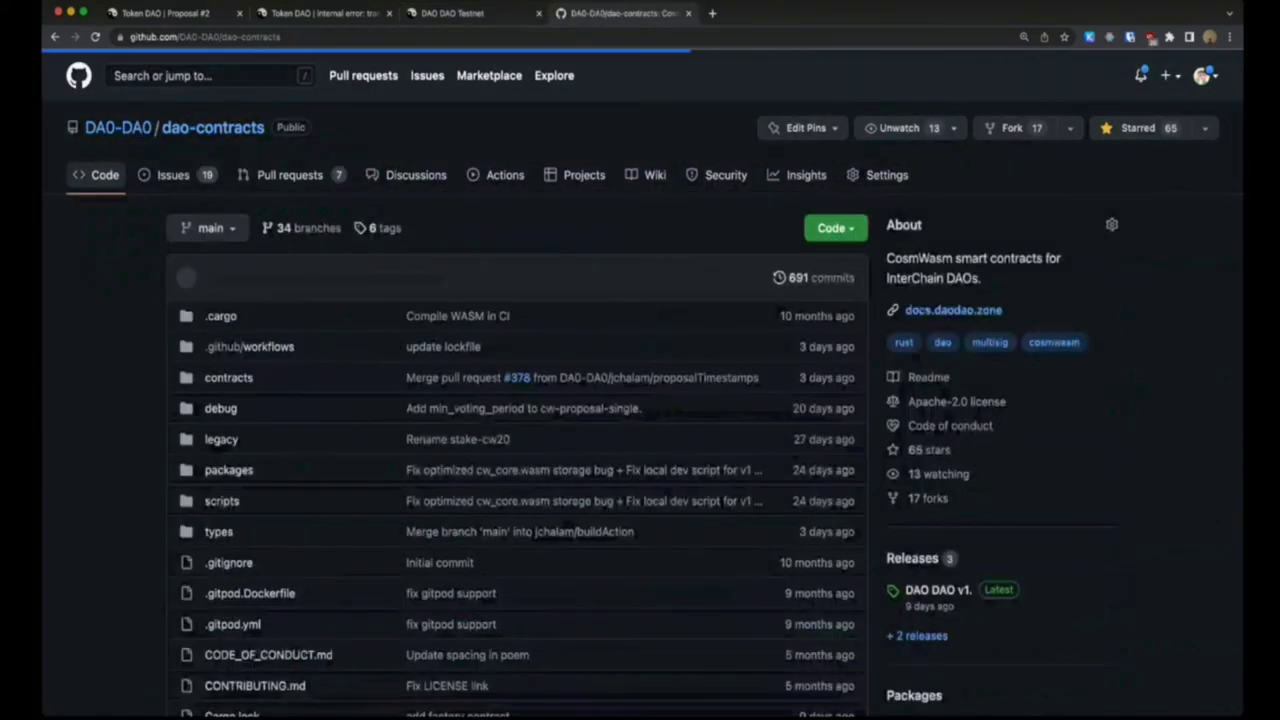
click(228, 378)
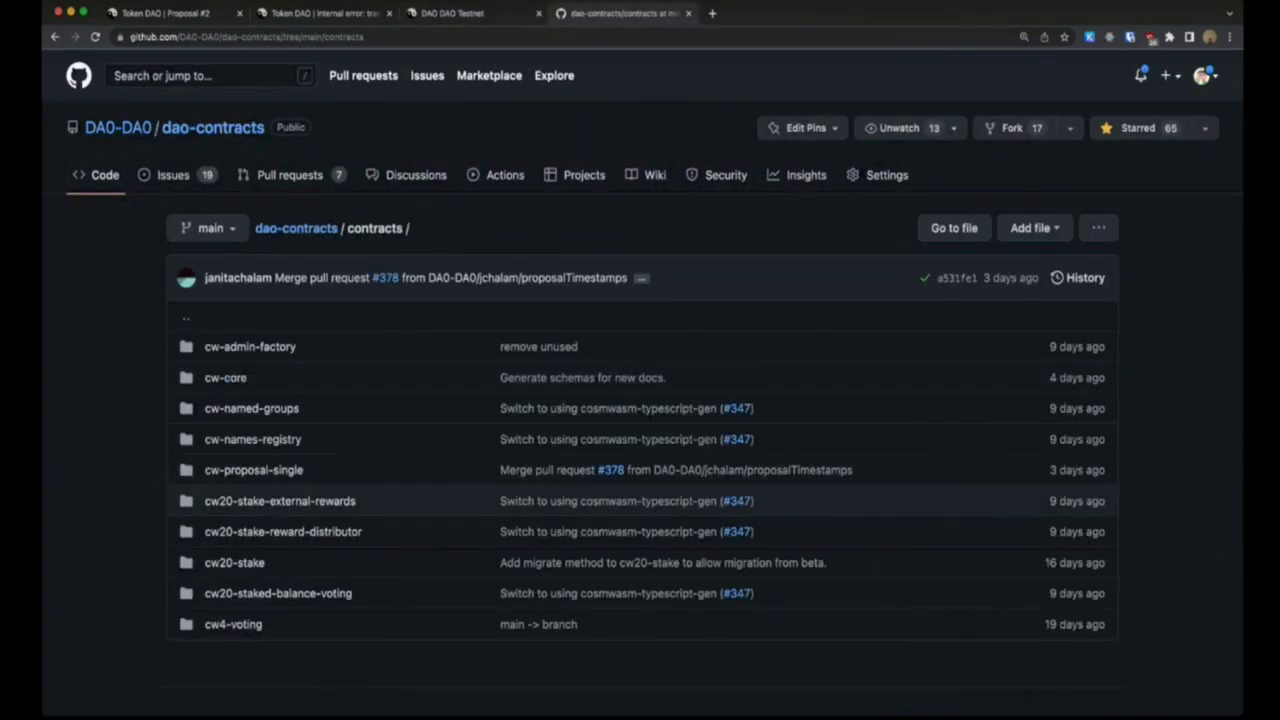
click(280, 501)
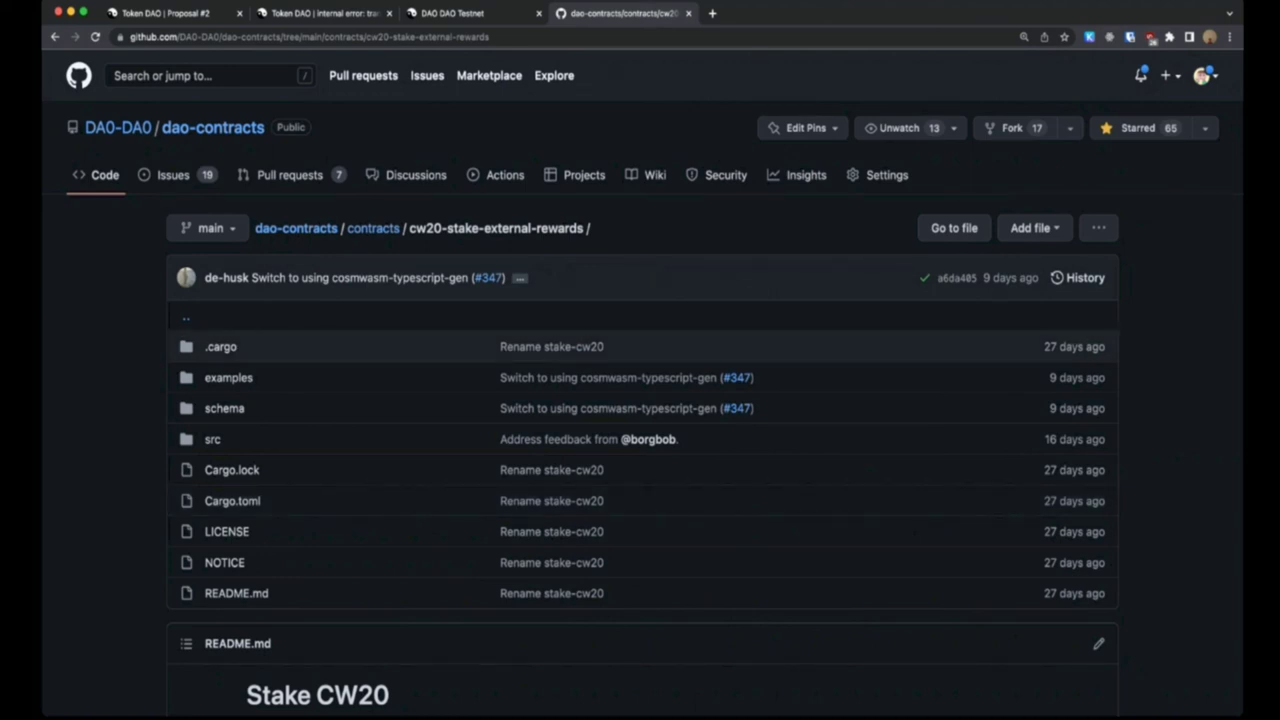
scroll(139, 371, down, 5)
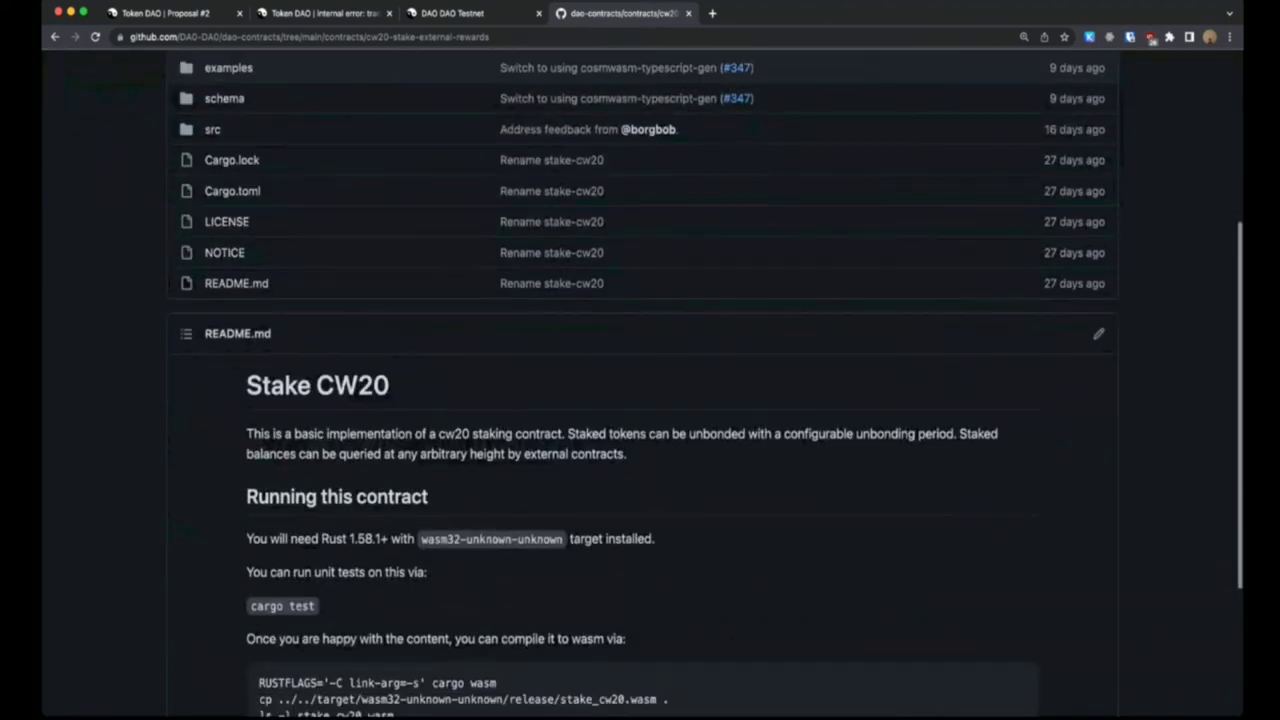
scroll(139, 371, up, 4)
click(214, 337)
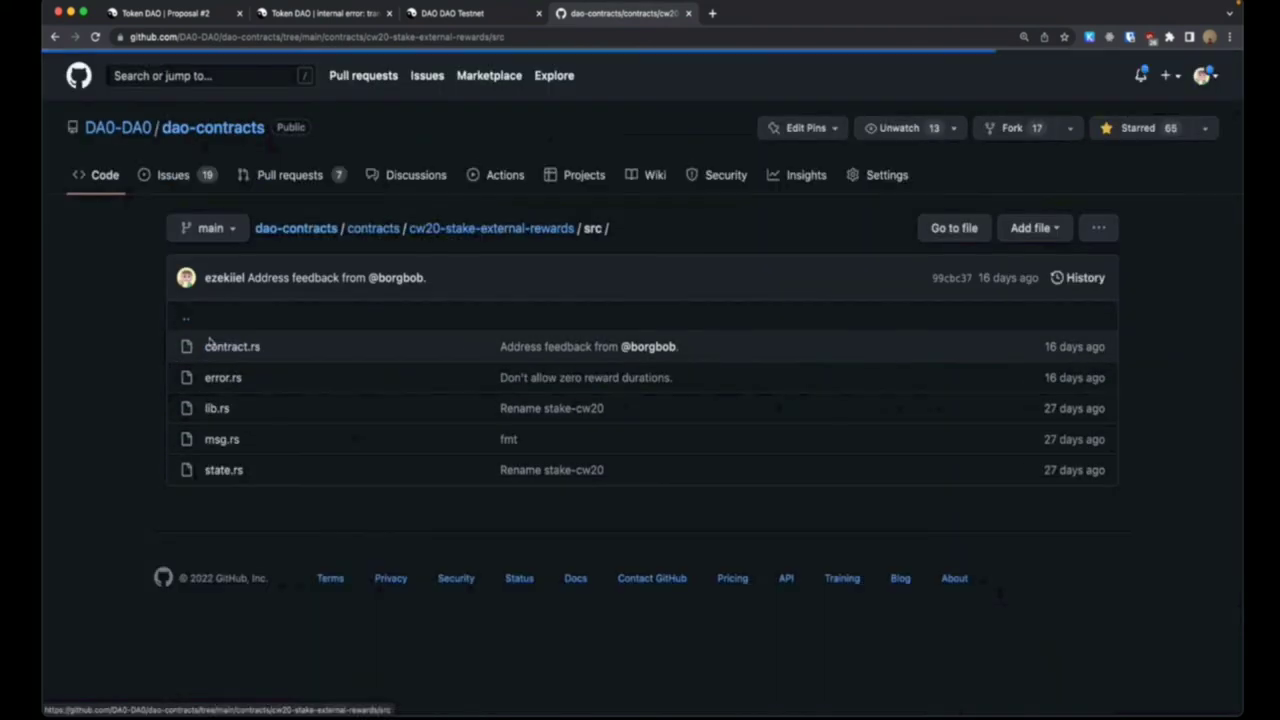
click(222, 441)
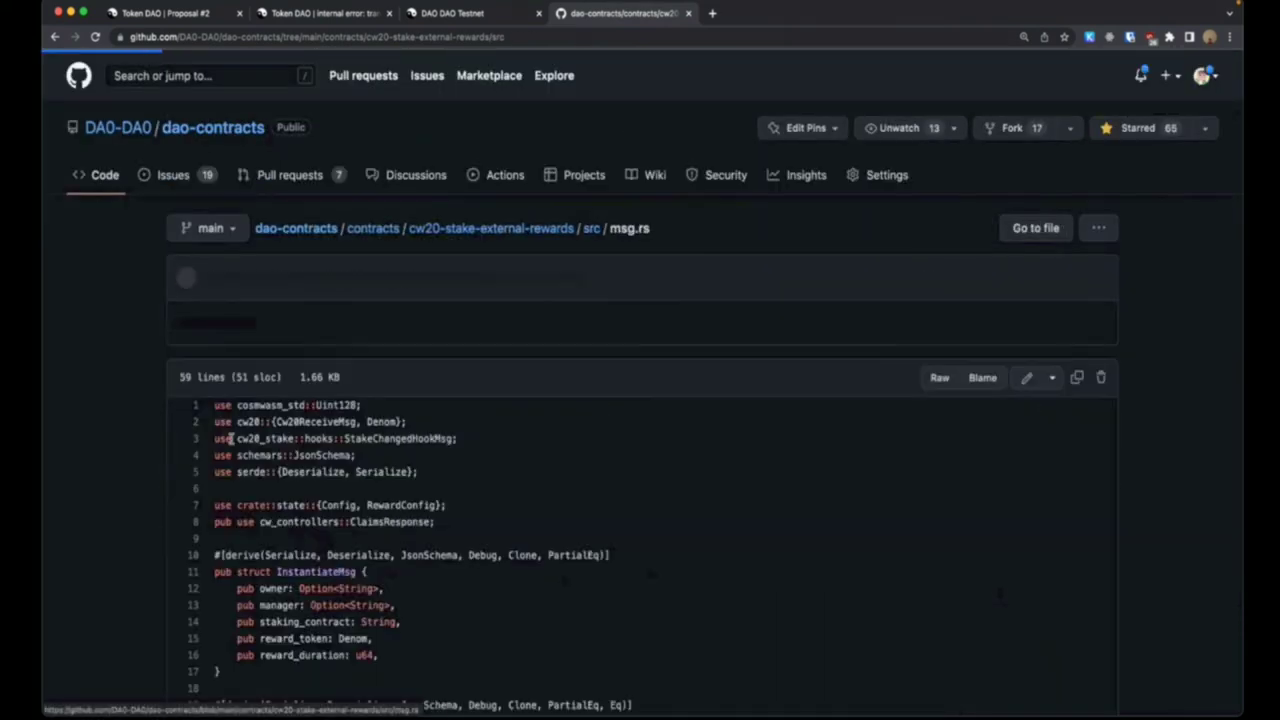
Examine the InstantiateMsg struct in msg.rs, focusing on the staking_contract, reward_token and reward_duration fields.
scroll(511, 490, down, 5)
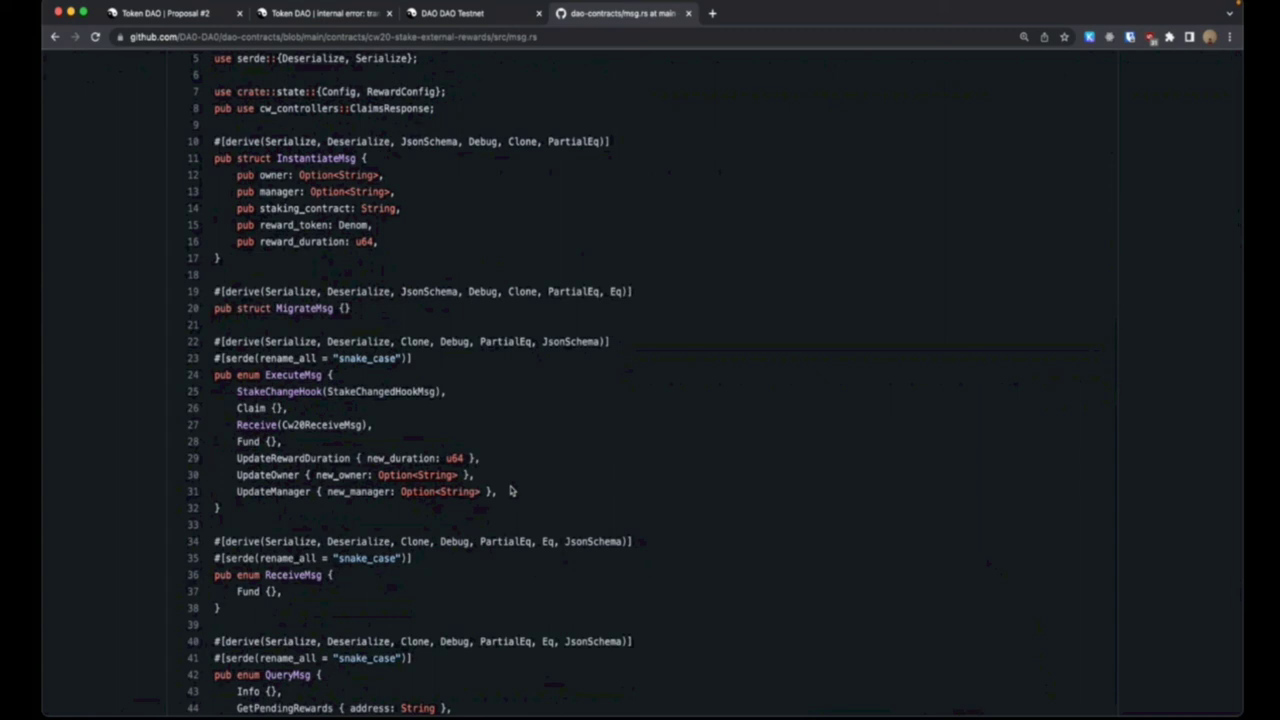
scroll(511, 490, down, 1)
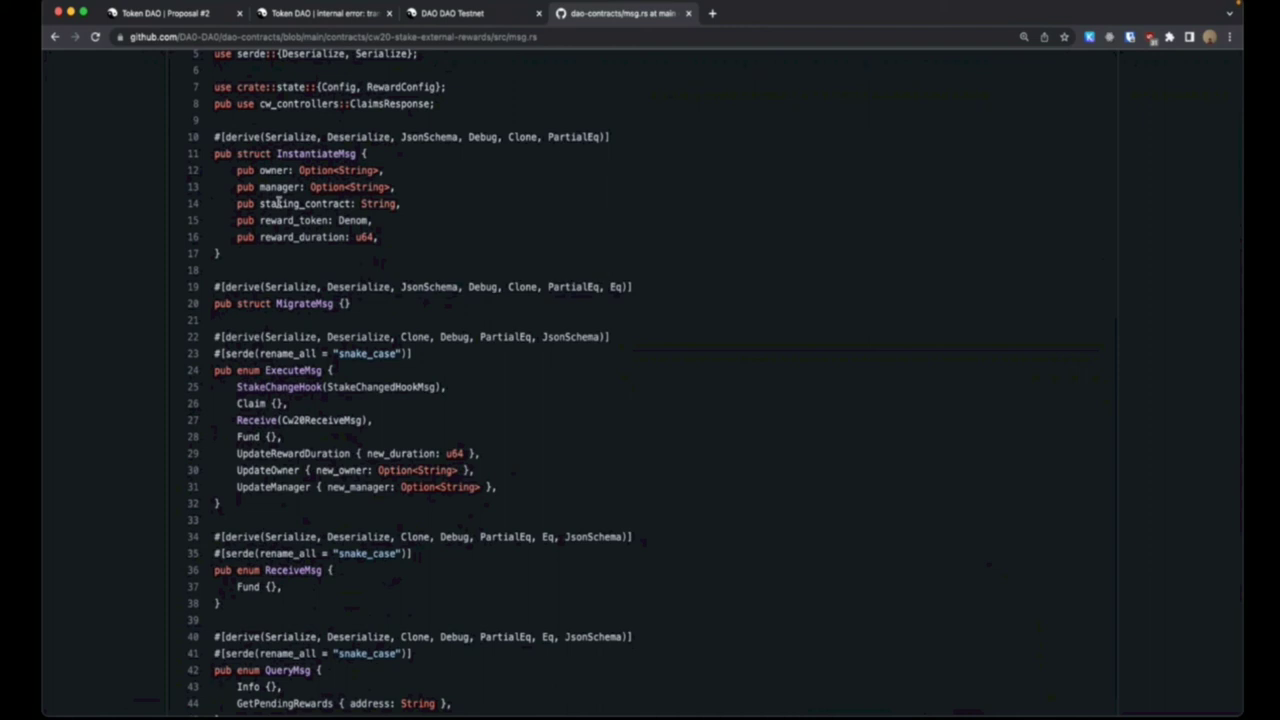
scroll(292, 191, up, 1)
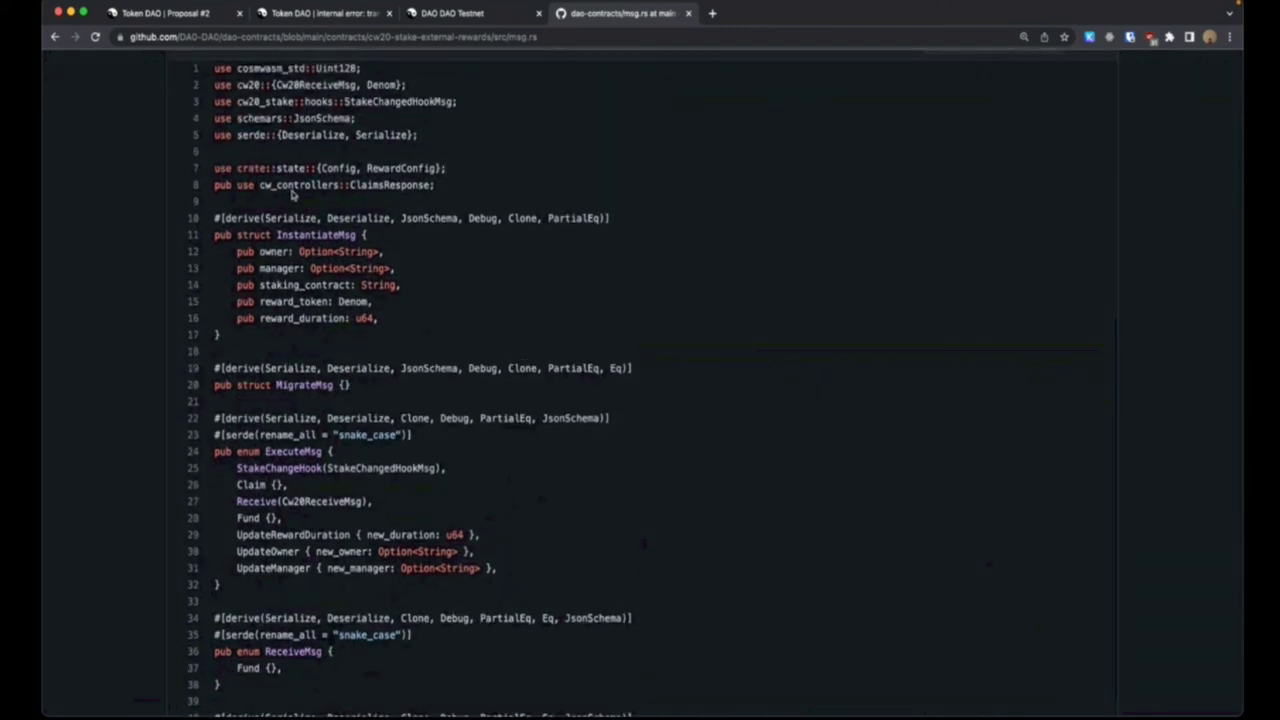
scroll(285, 220, up, 1)
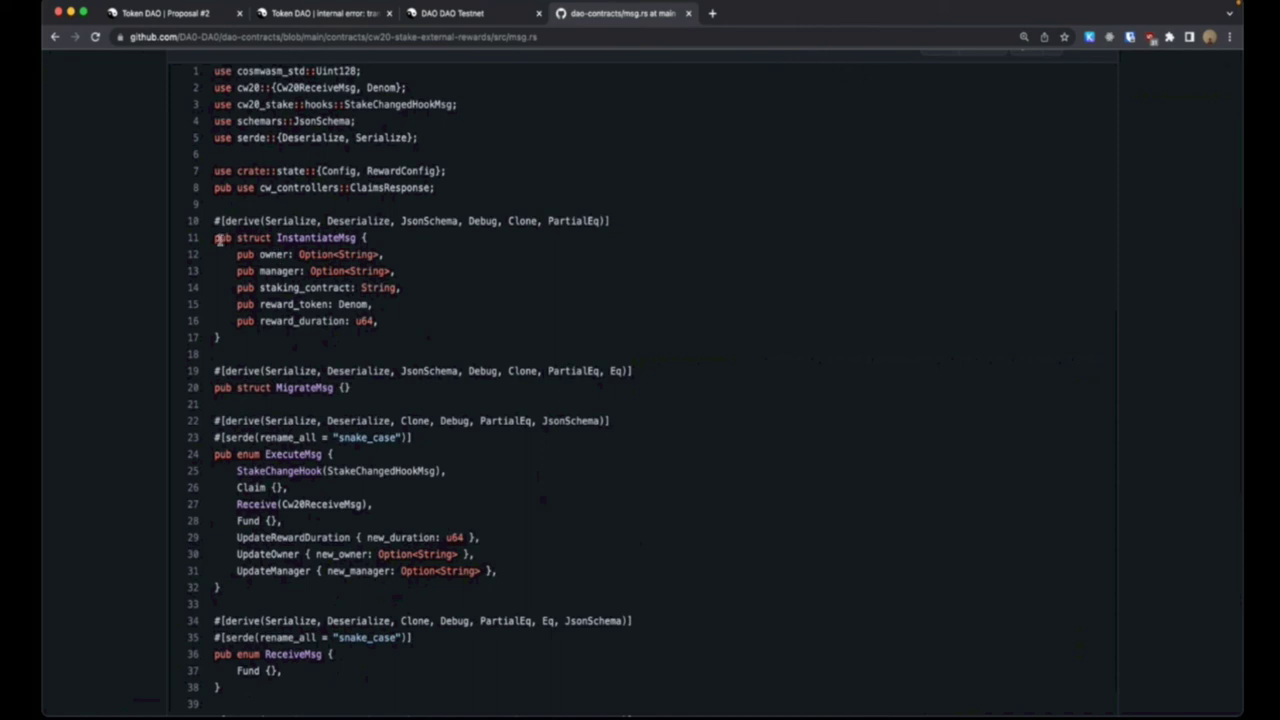
drag(214, 237, 414, 246)
click(292, 292)
double_click(286, 290)
click(278, 302)
double_click(270, 318)
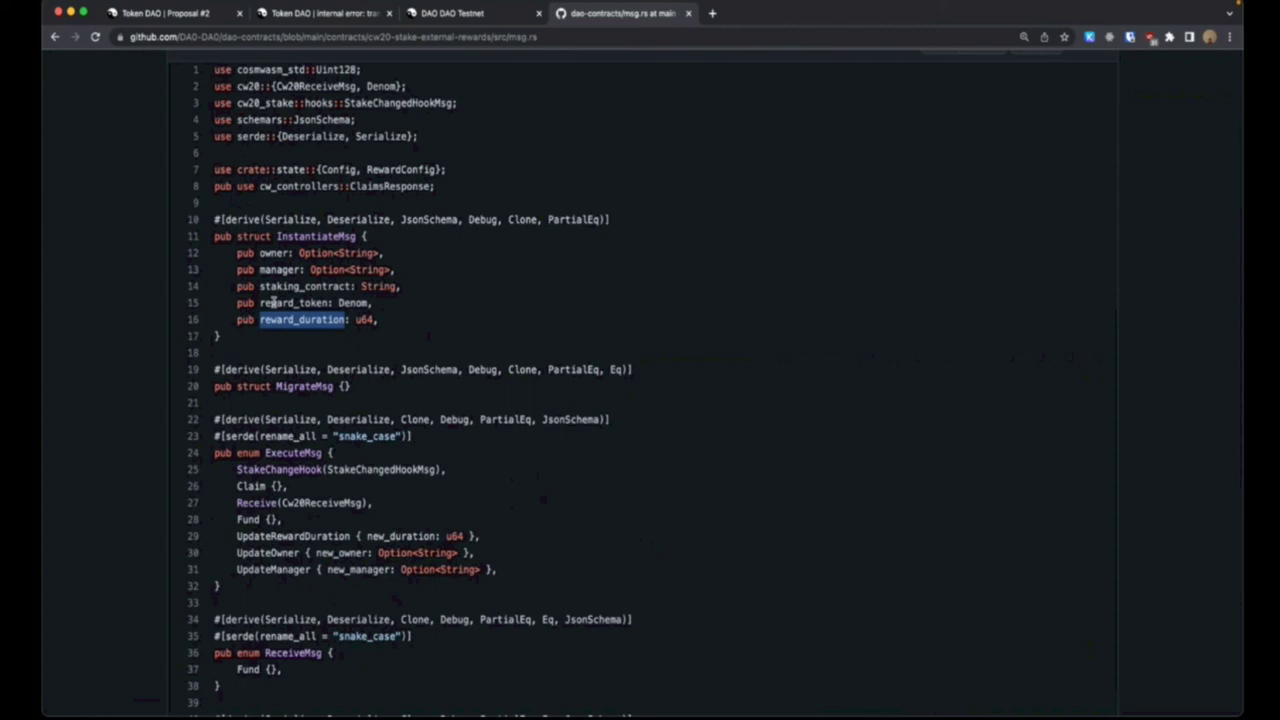
double_click(276, 302)
click(286, 300)
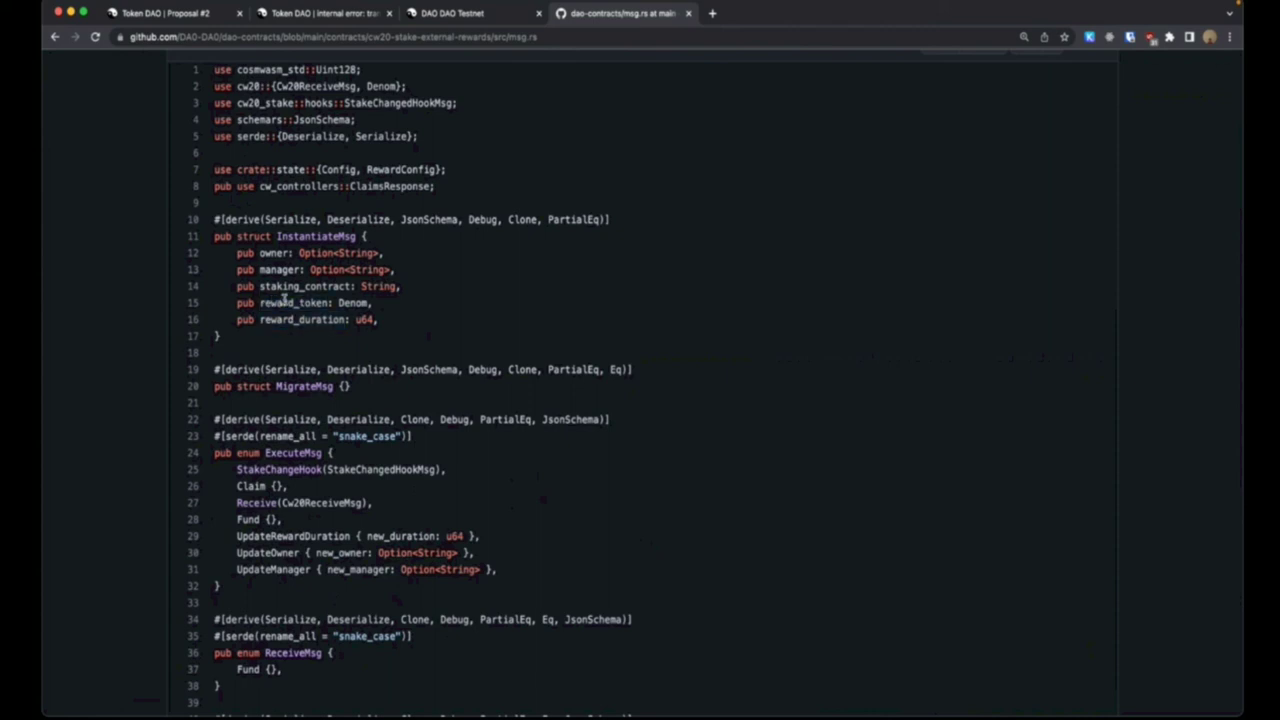
drag(422, 335, 177, 277)
click(298, 272)
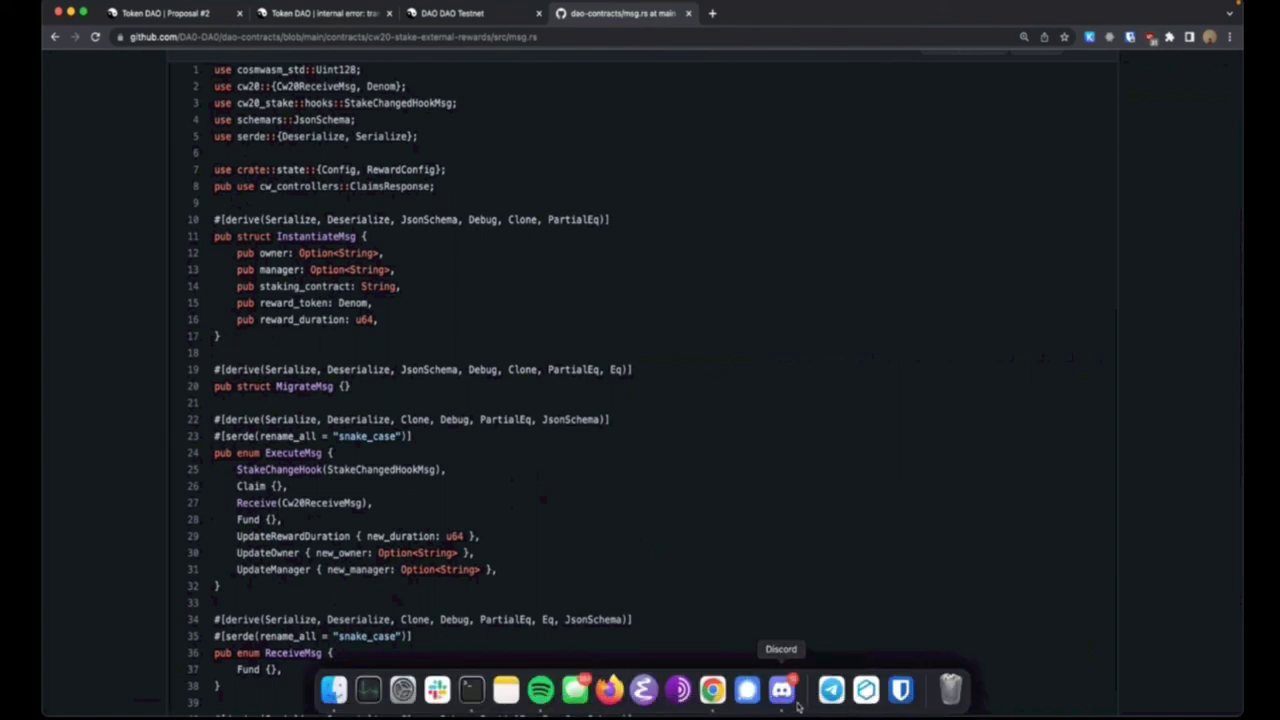
click(800, 706)
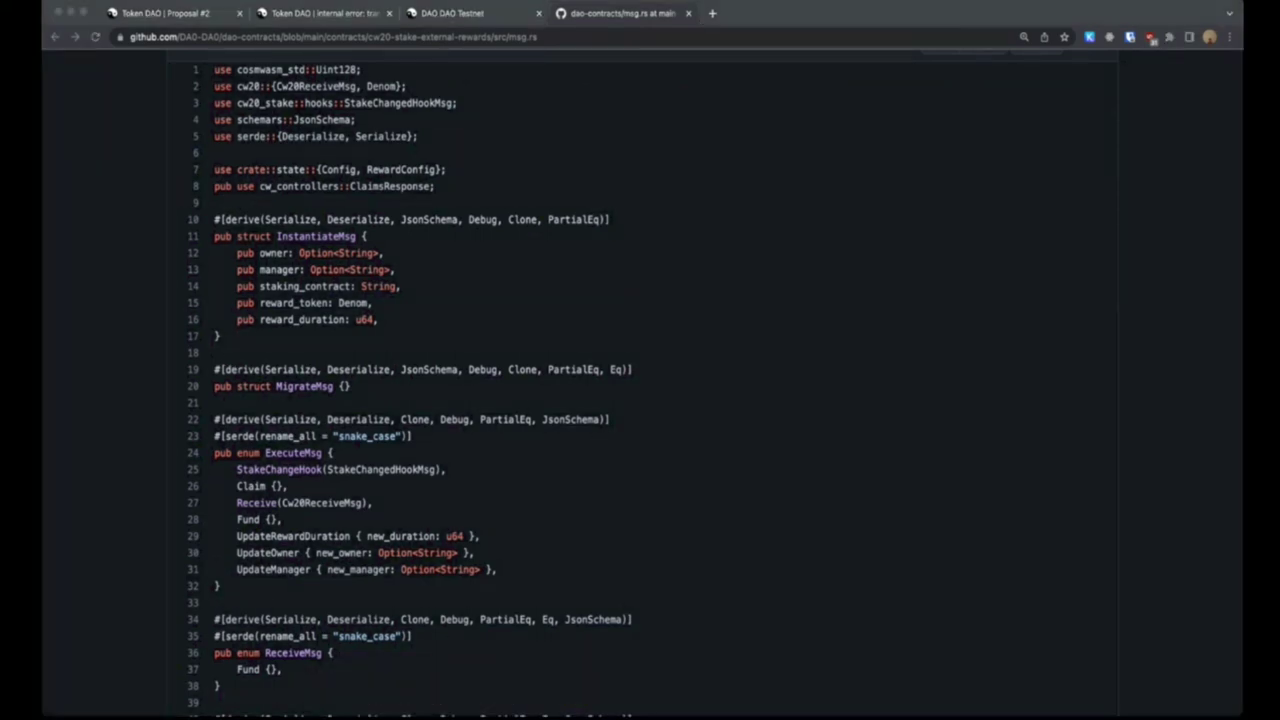
Examine the Fund and Claim messages in the ExecuteMsg enum of msg.rs.
scroll(640, 380, down, 3)
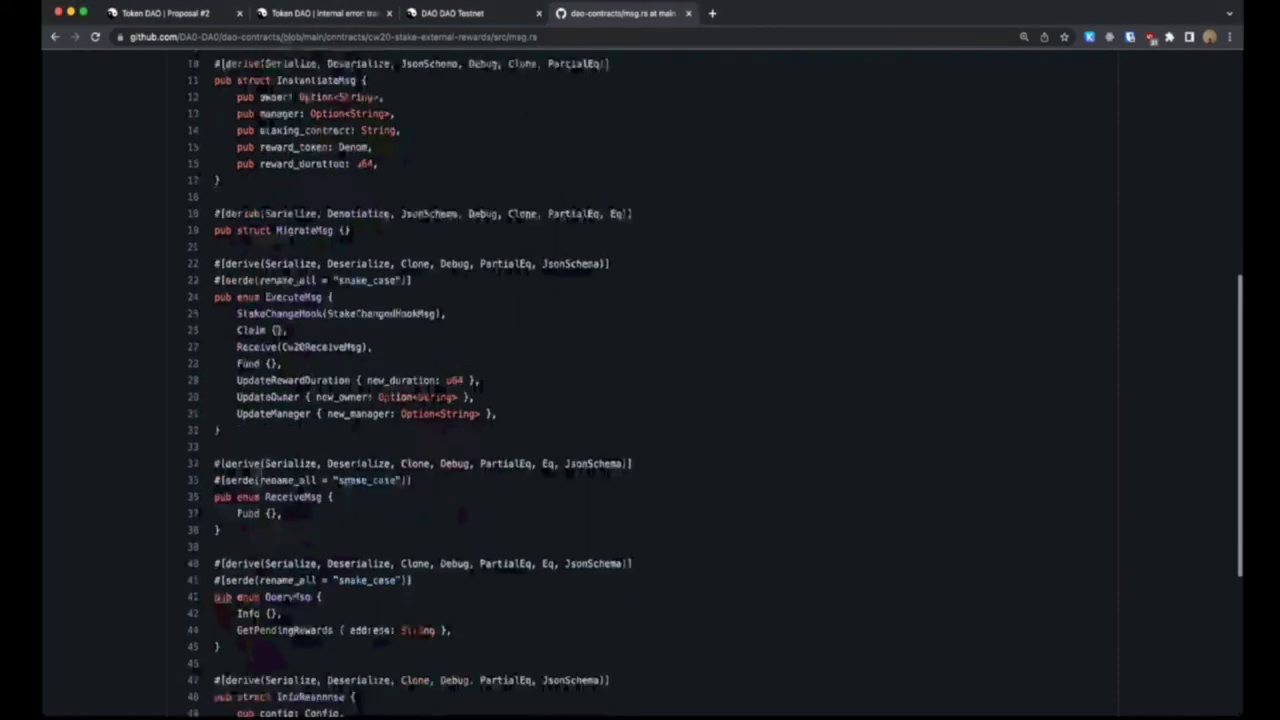
drag(237, 346, 283, 346)
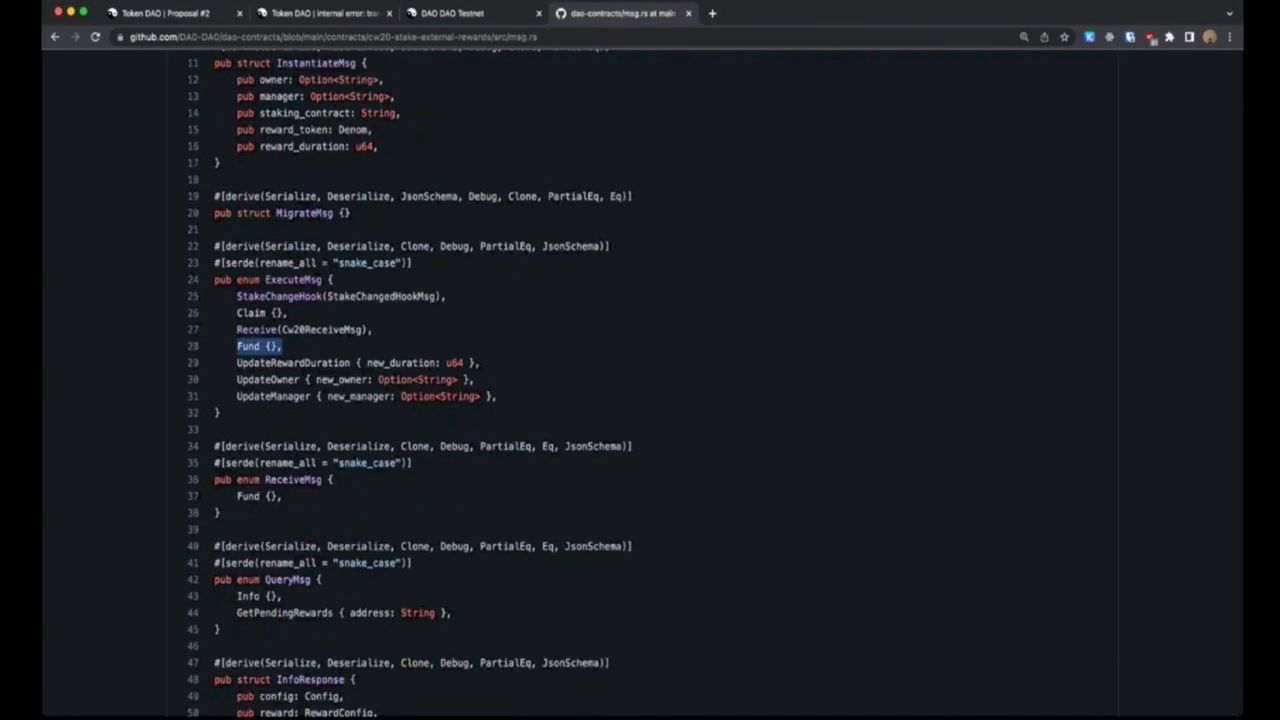
click(283, 346)
scroll(640, 380, down, 1)
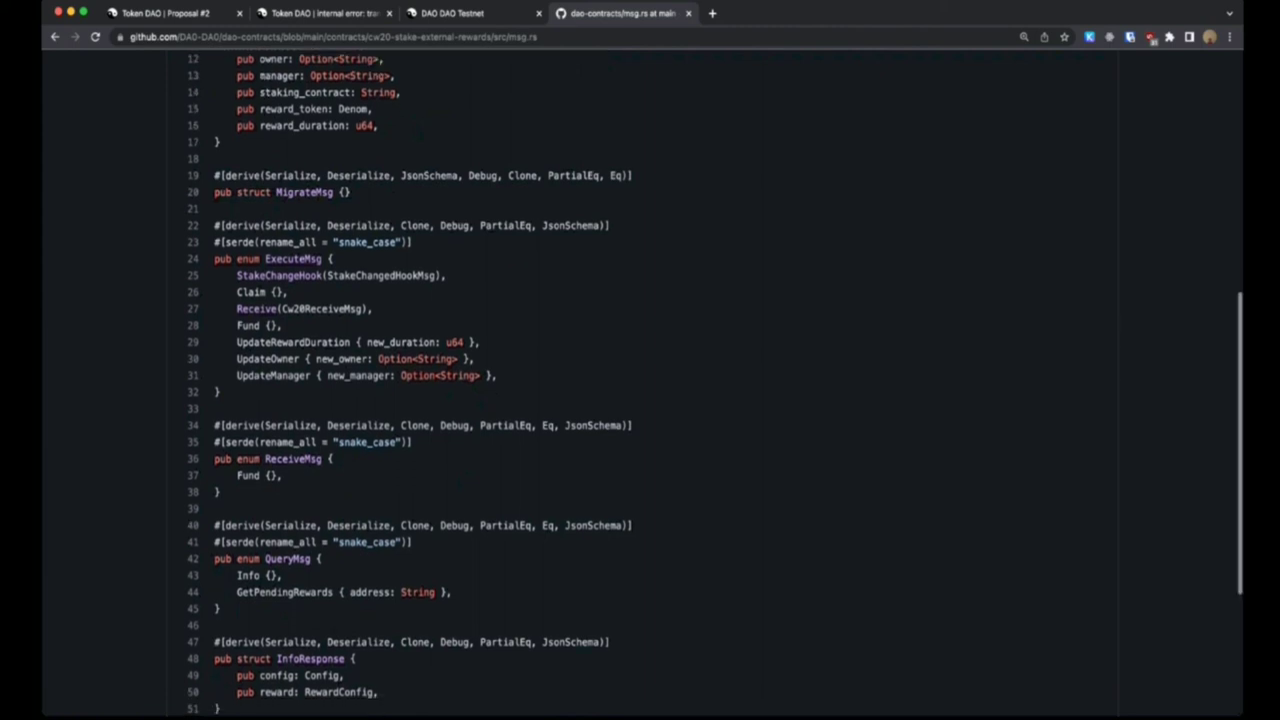
drag(237, 292, 288, 292)
click(288, 292)
click(288, 292)
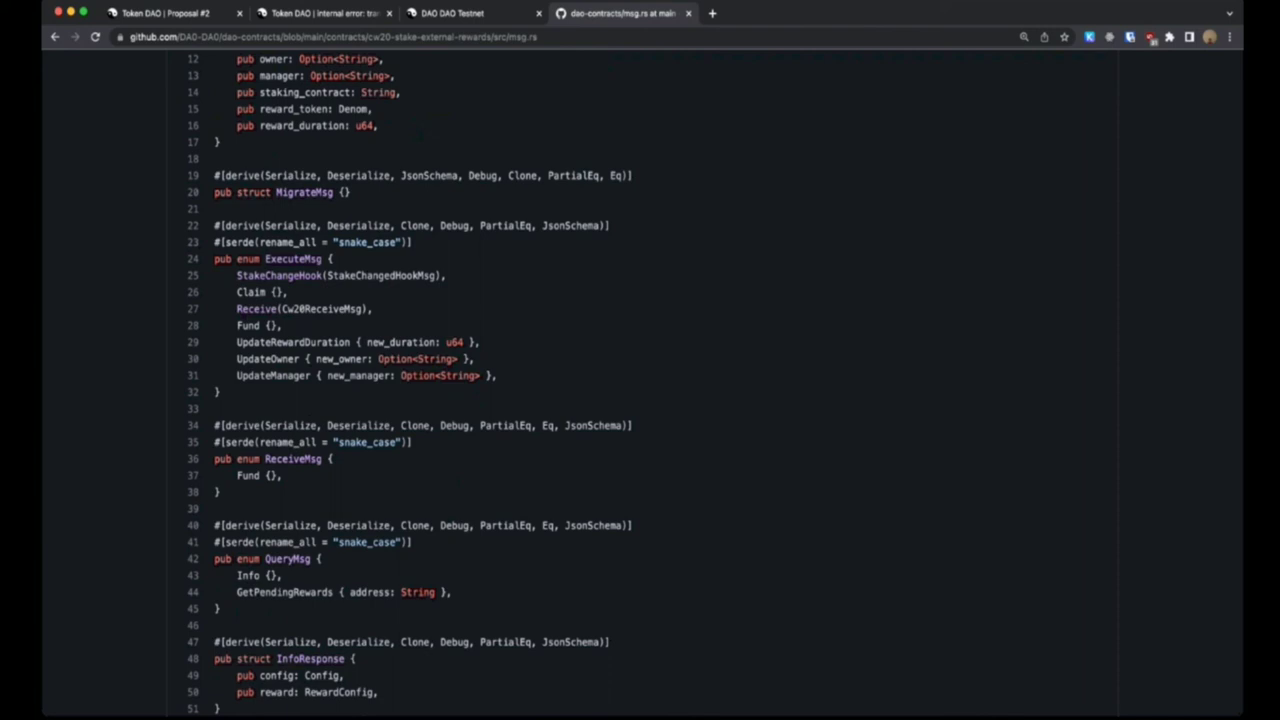
triple_click(250, 292)
click(288, 292)
double_click(250, 289)
click(250, 289)
Read through the rest of msg.rs, from the instantiate and execute messages to the query and response definitions.
scroll(640, 380, down, 1)
scroll(640, 380, up, 5)
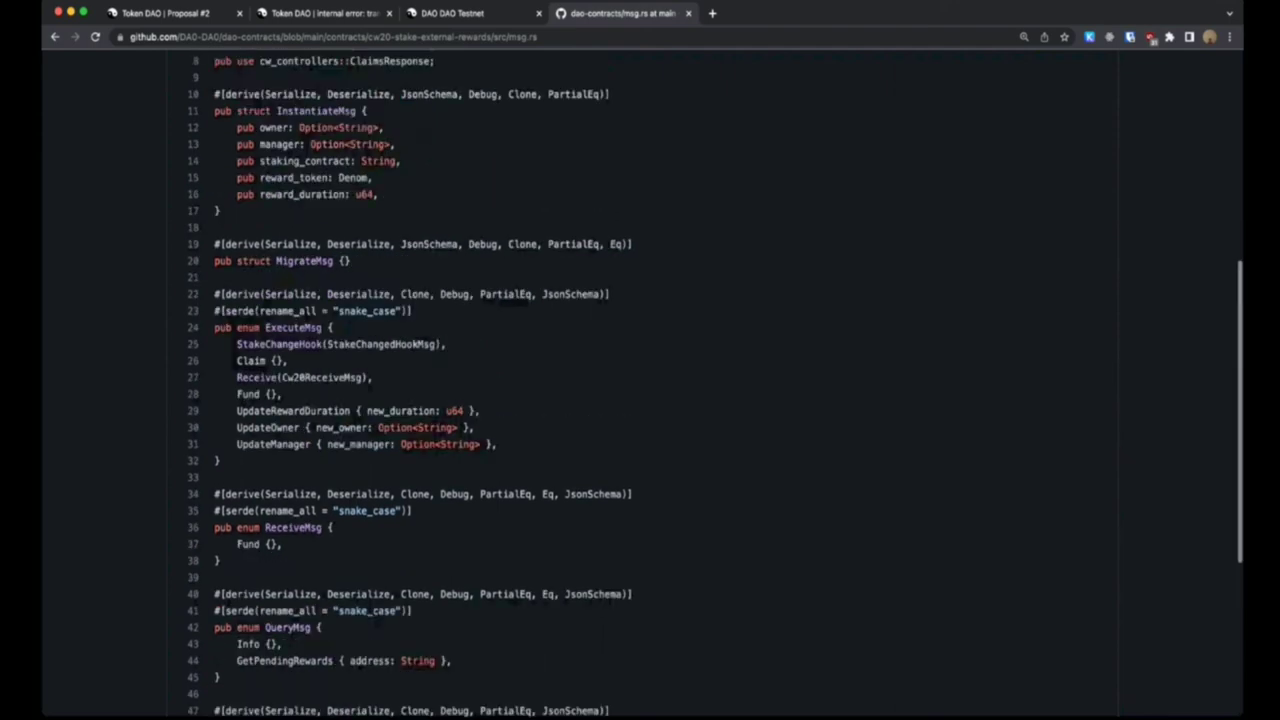
scroll(640, 380, down, 5)
scroll(640, 380, down, 2)
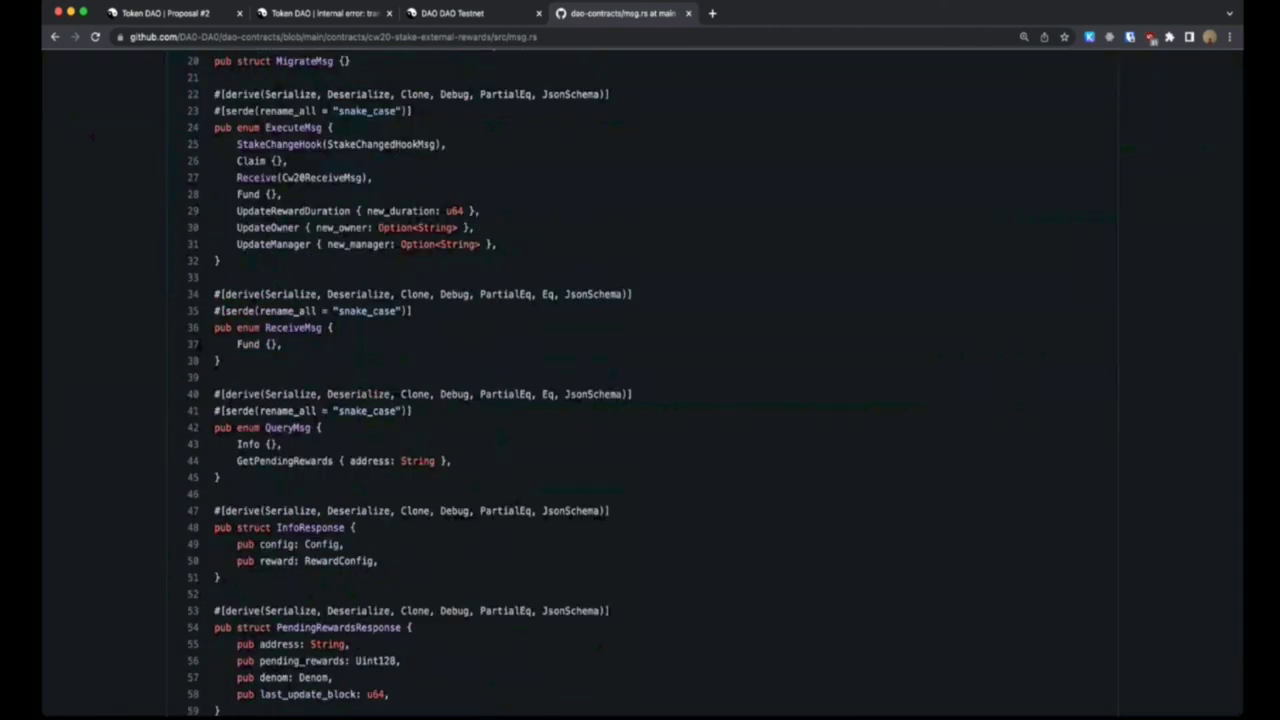
scroll(640, 380, up, 5)
scroll(640, 380, down, 1)
scroll(640, 380, down, 3)
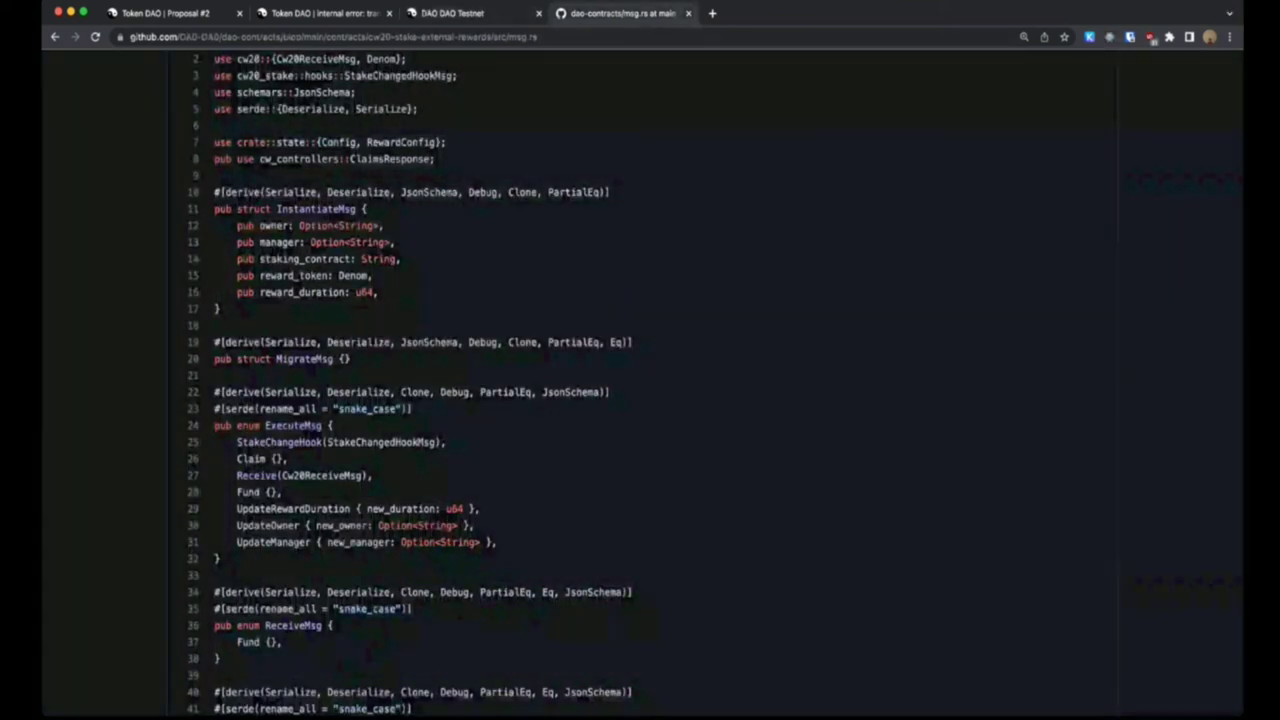
scroll(640, 380, down, 1)
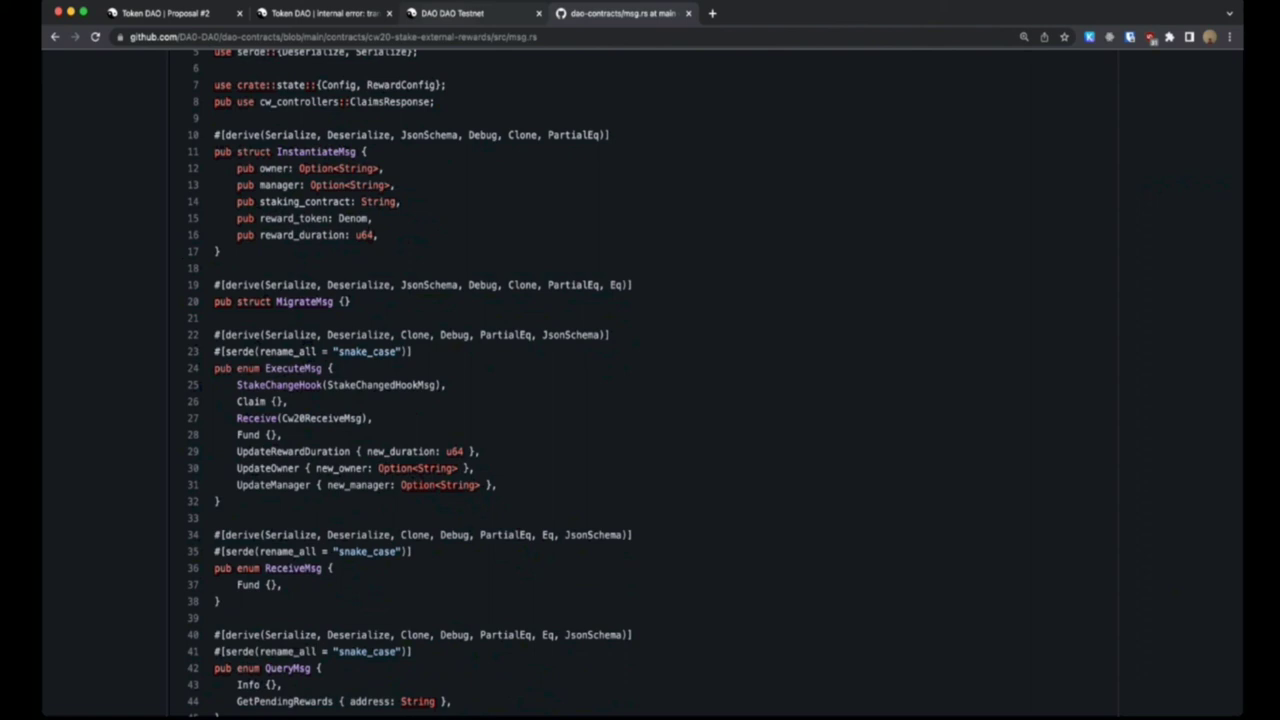
key(ctrl+shift+Tab)
scroll(640, 380, up, 2)
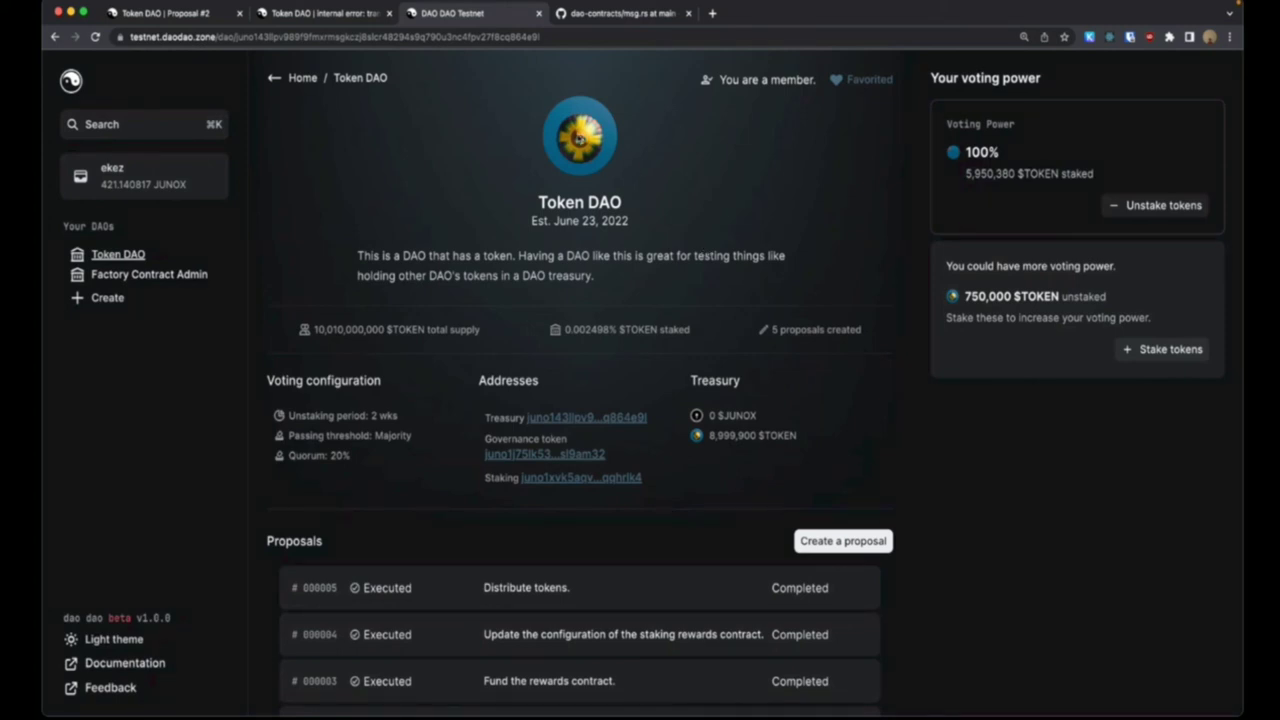
mouse_move(740, 714)
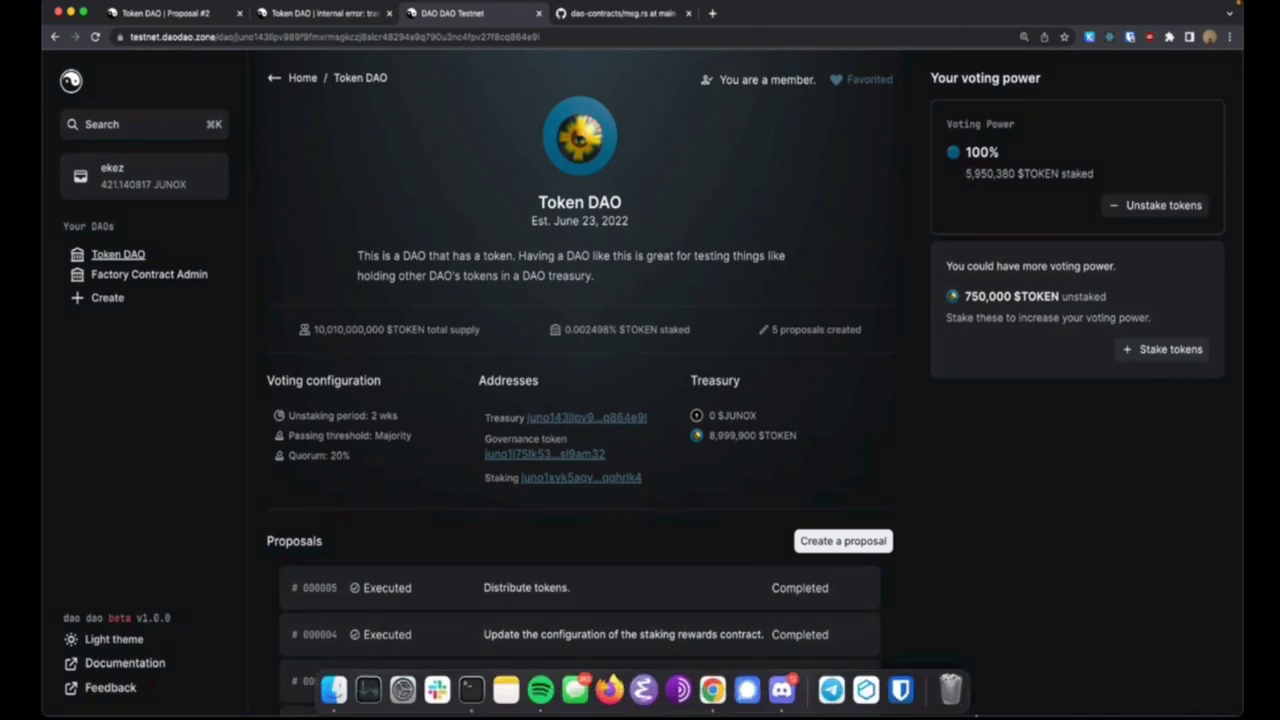
click(791, 700)
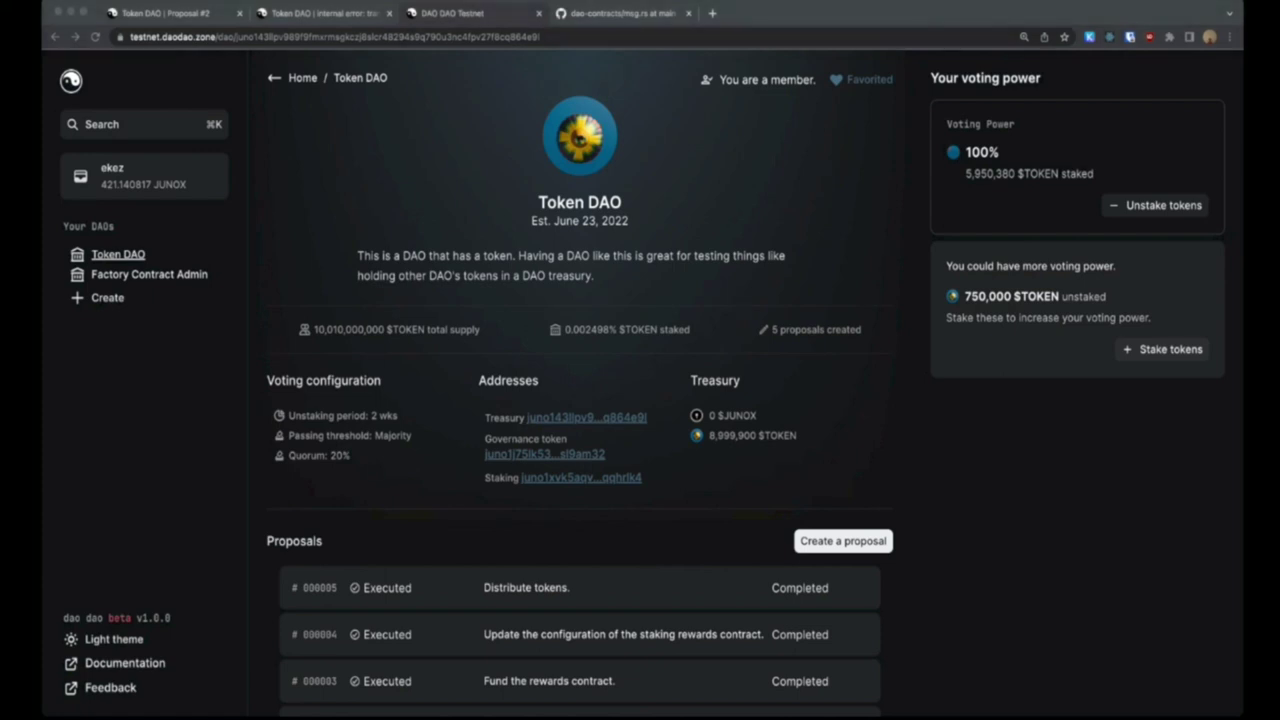
Reset the page zoom to 100% and list the closed pull requests of the dao-contracts repository.
key(ctrl+Tab)
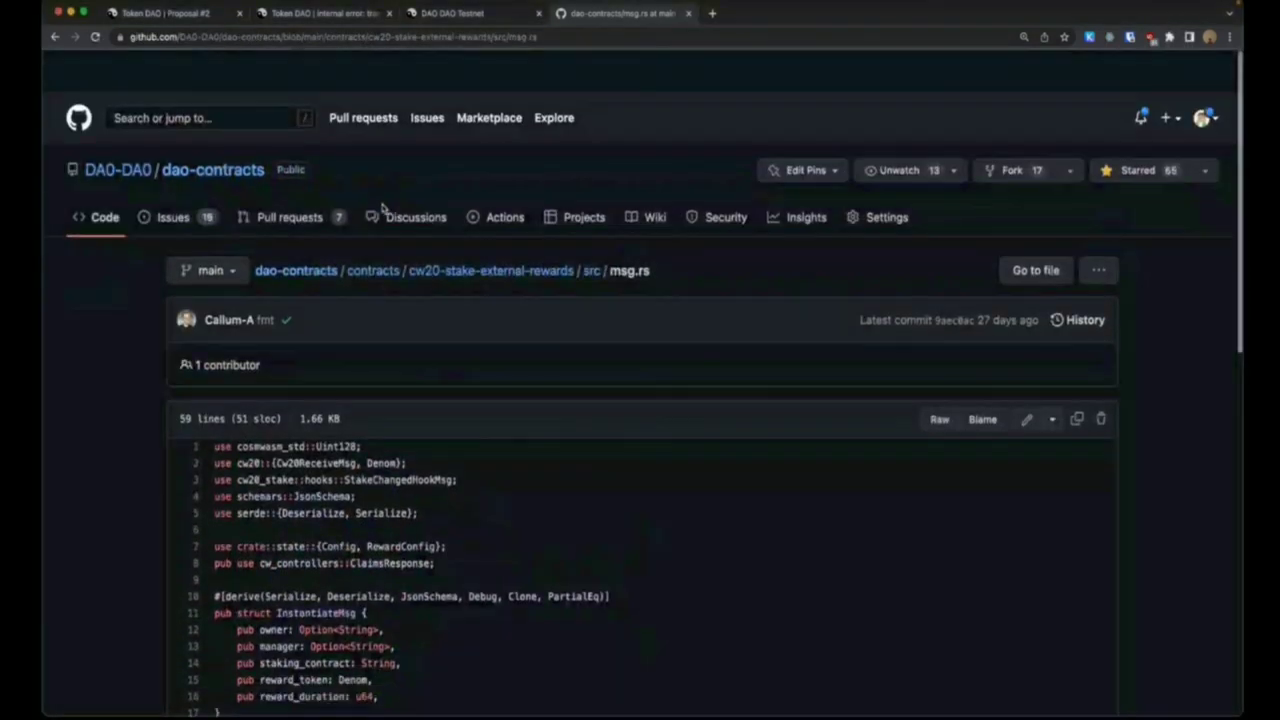
key(super+0)
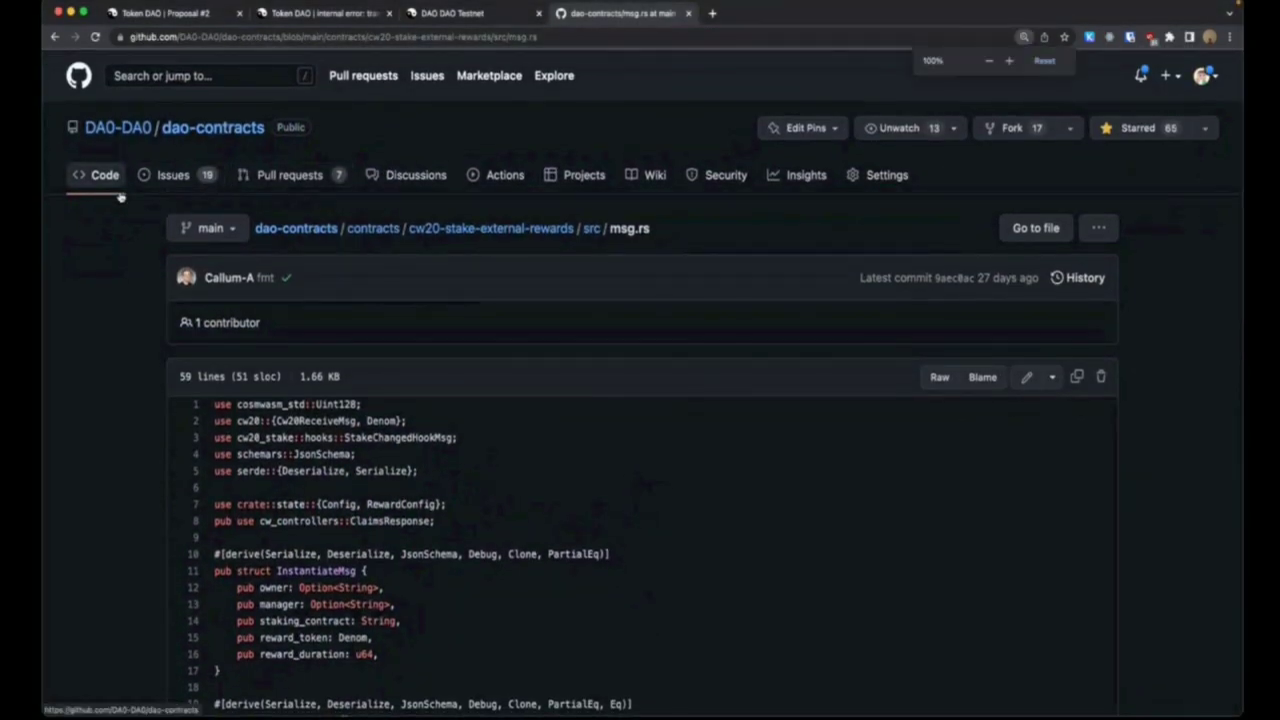
click(276, 149)
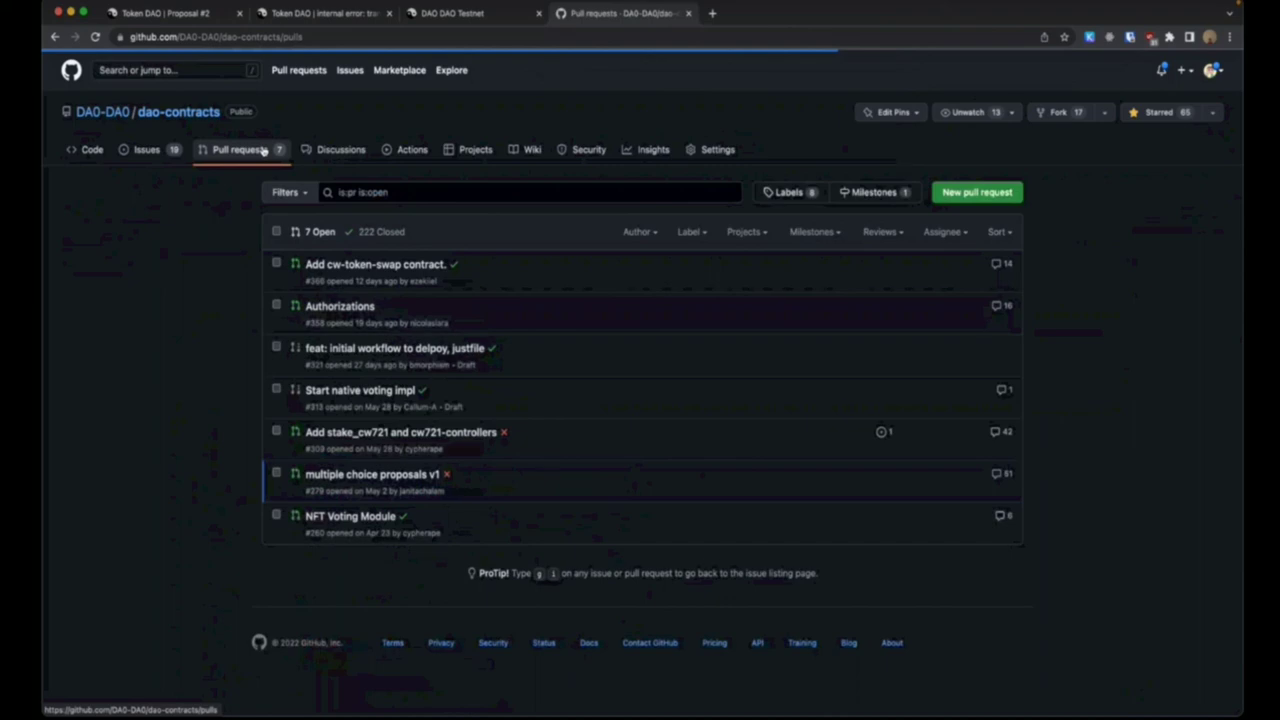
click(396, 233)
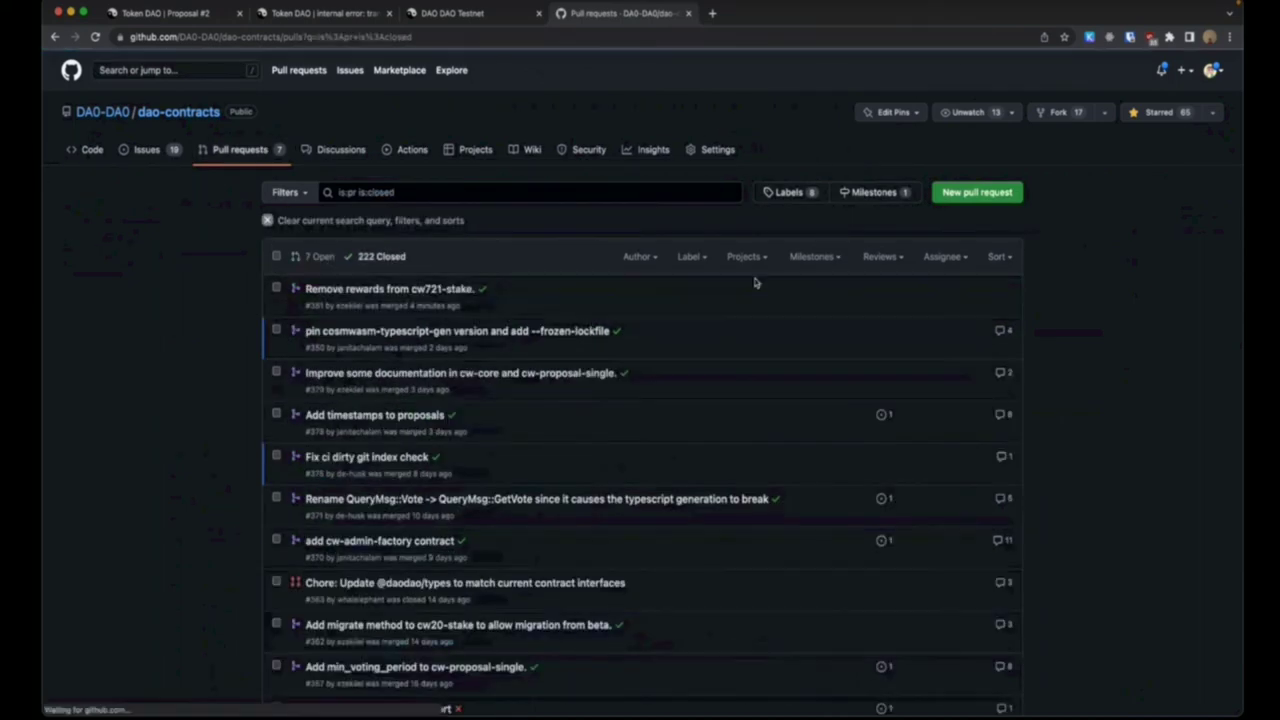
Look through the first two pages of closed pull requests for the one adding a fund distribution contract.
scroll(695, 399, down, 4)
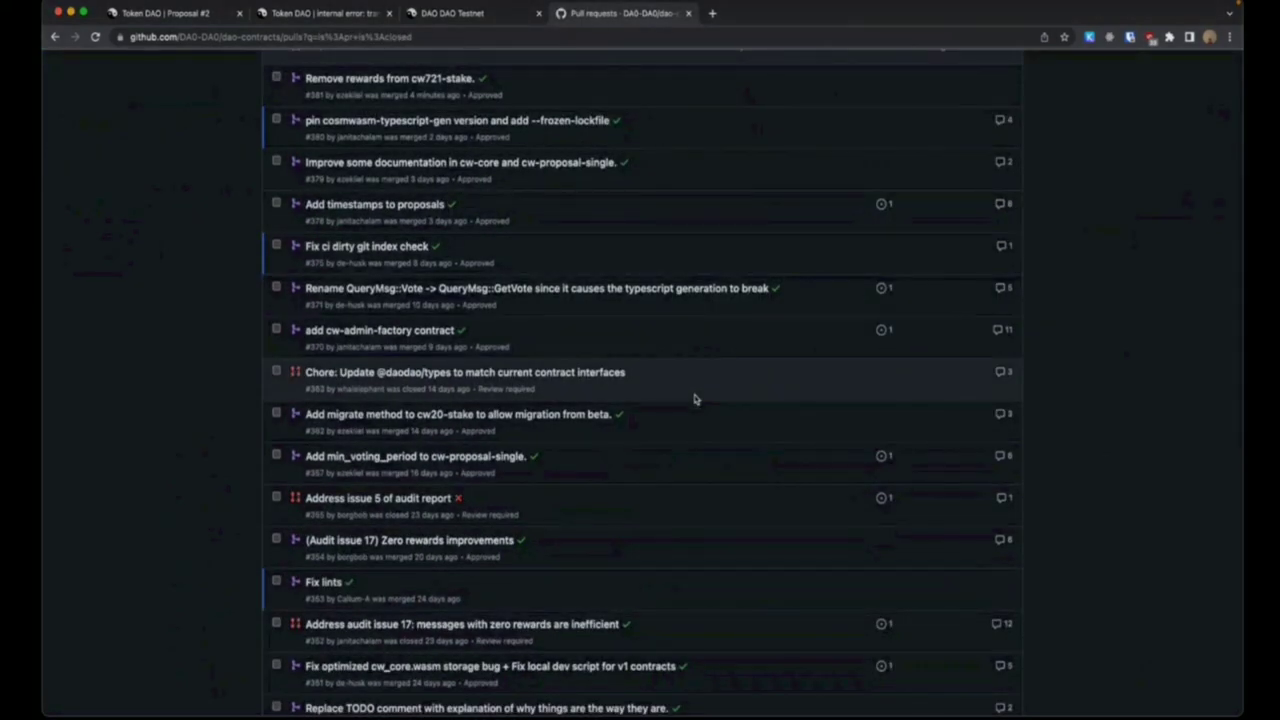
scroll(695, 399, down, 4)
scroll(695, 399, down, 4)
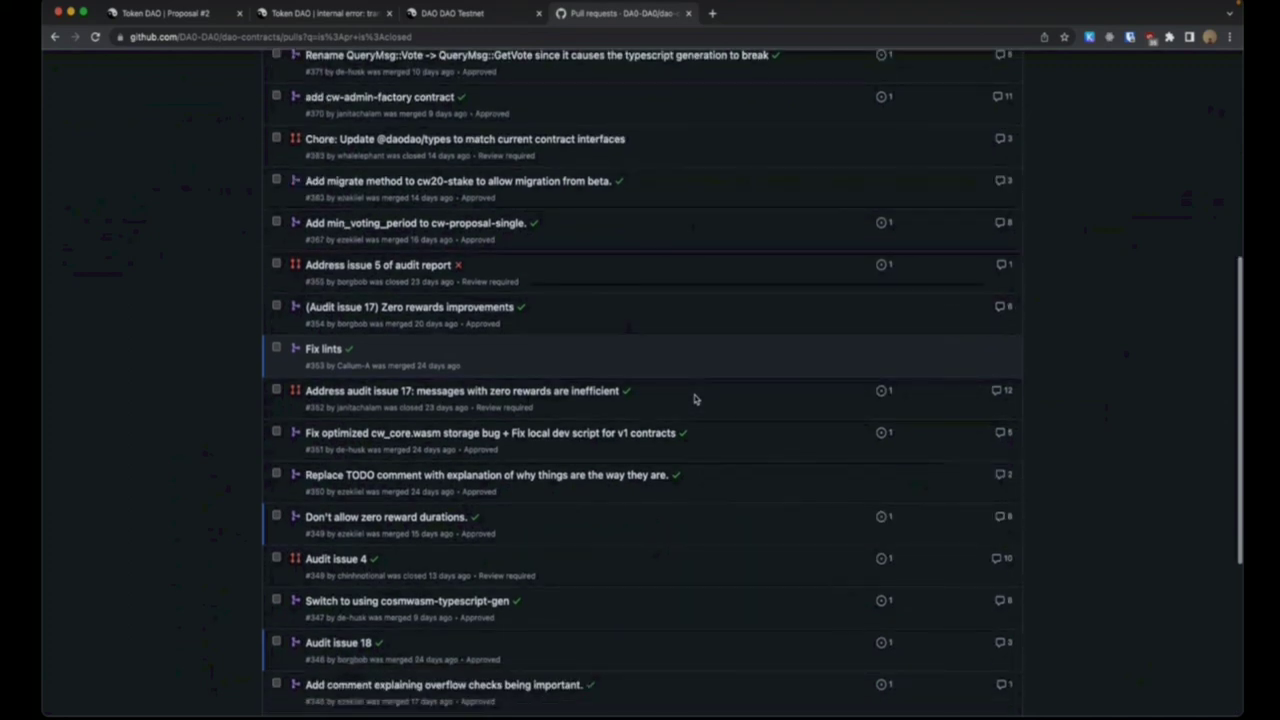
scroll(695, 399, down, 4)
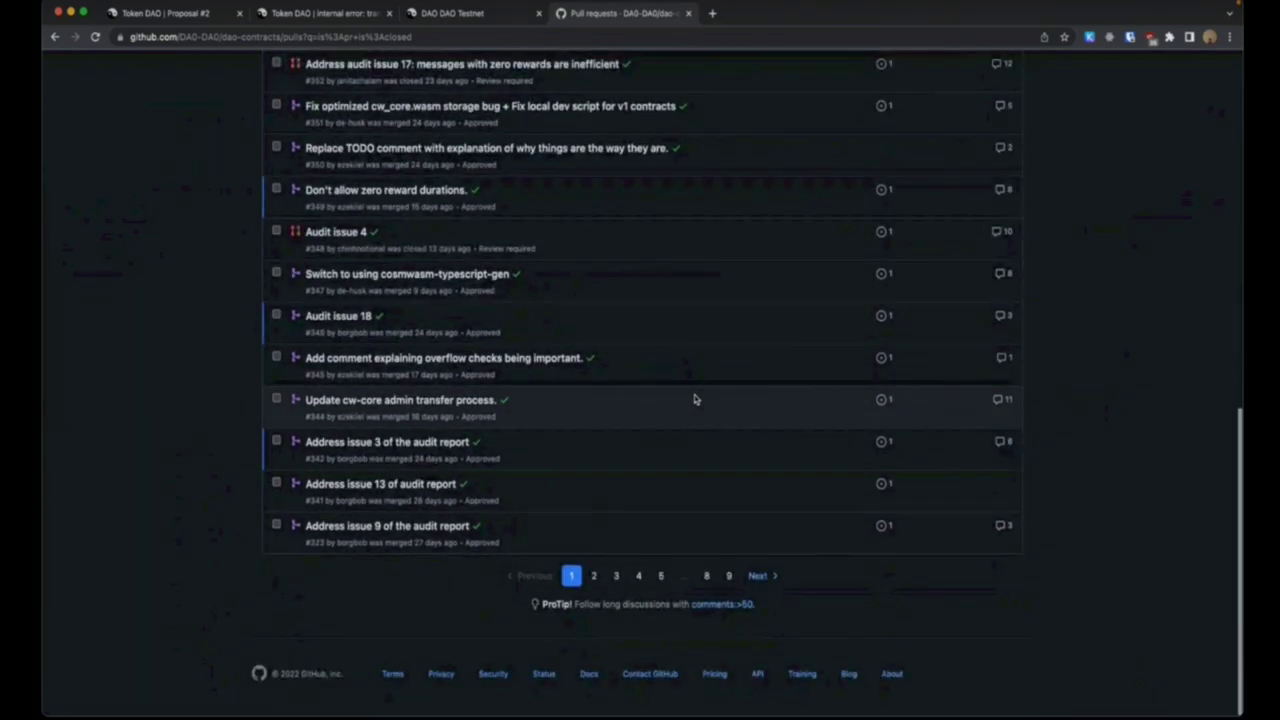
click(594, 580)
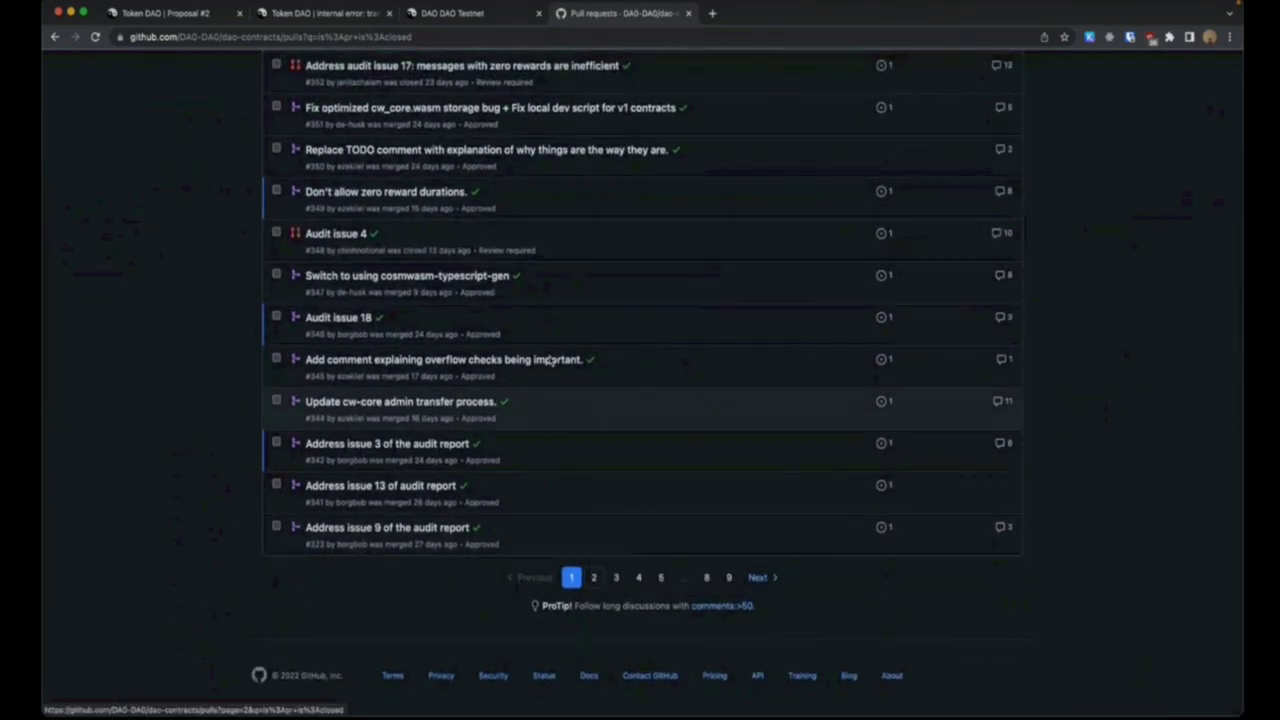
scroll(707, 358, down, 3)
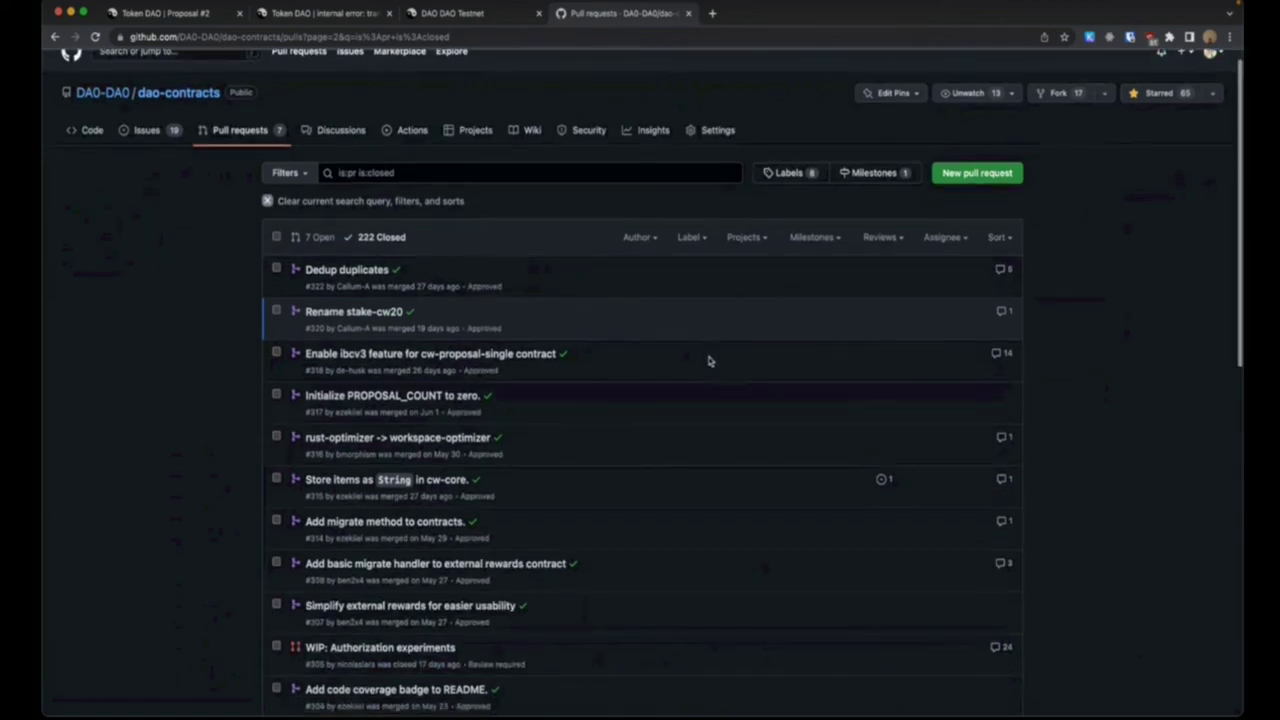
scroll(710, 369, down, 2)
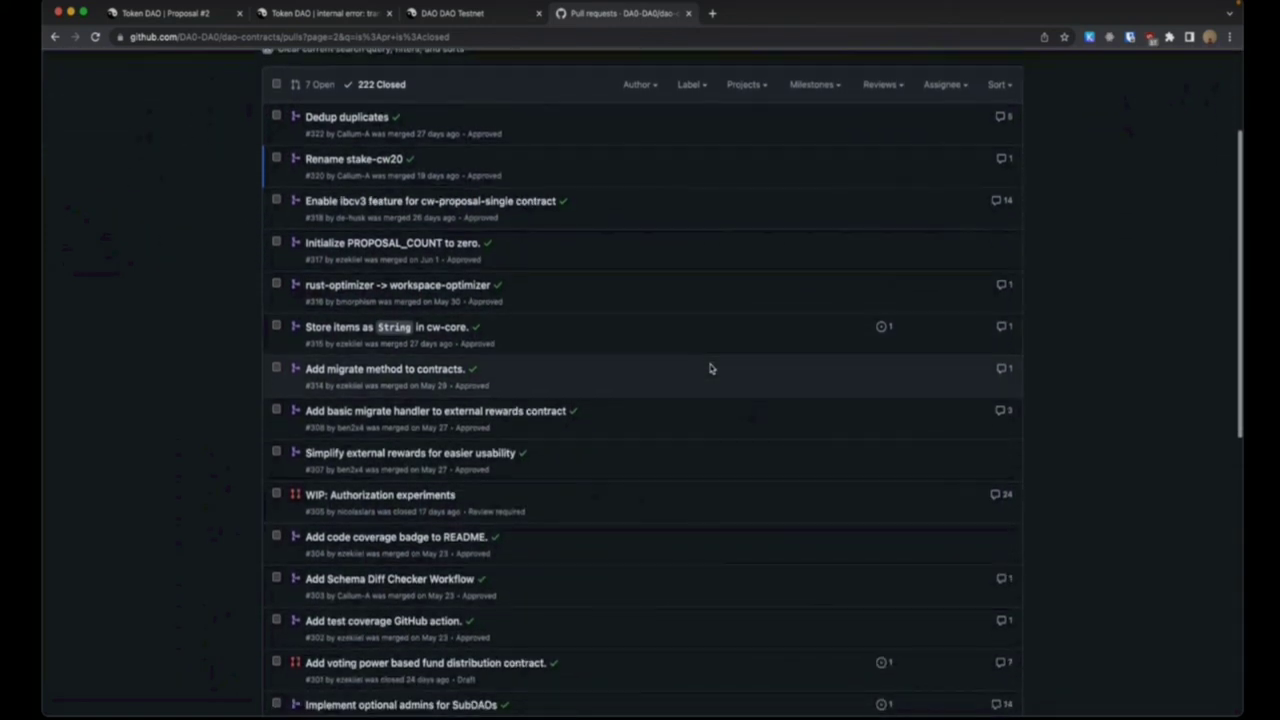
scroll(710, 369, down, 4)
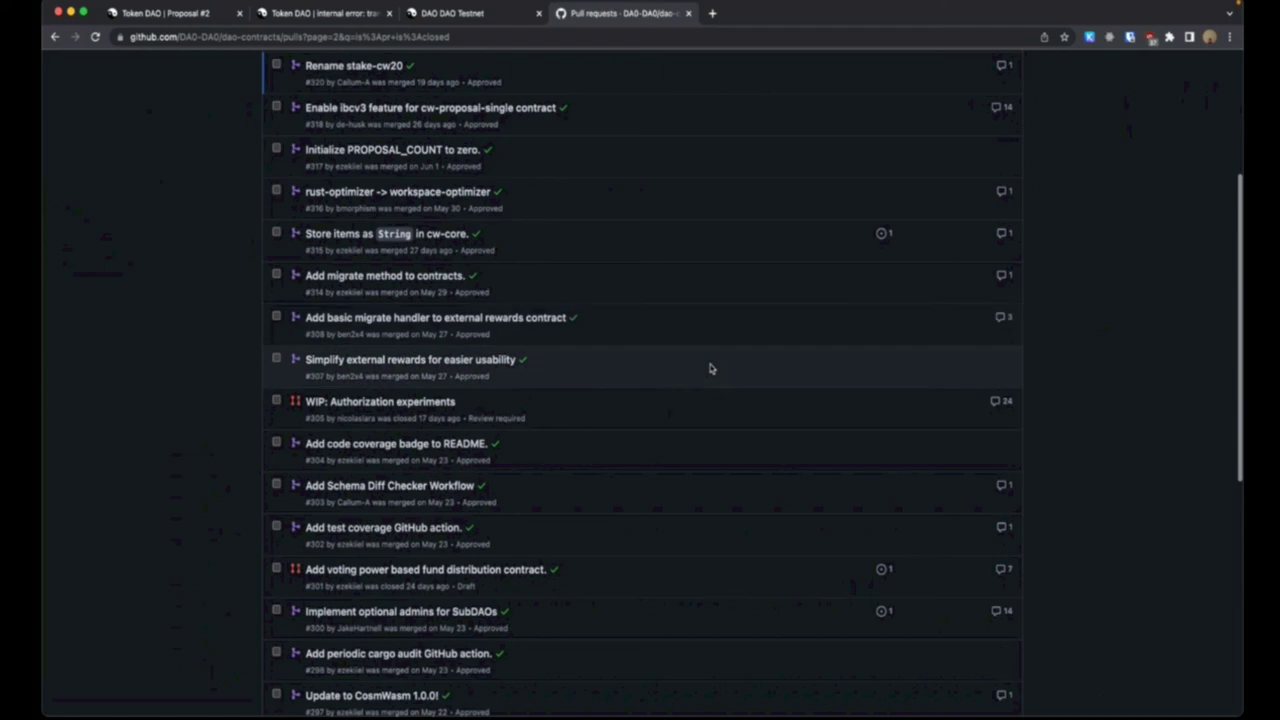
scroll(710, 369, down, 4)
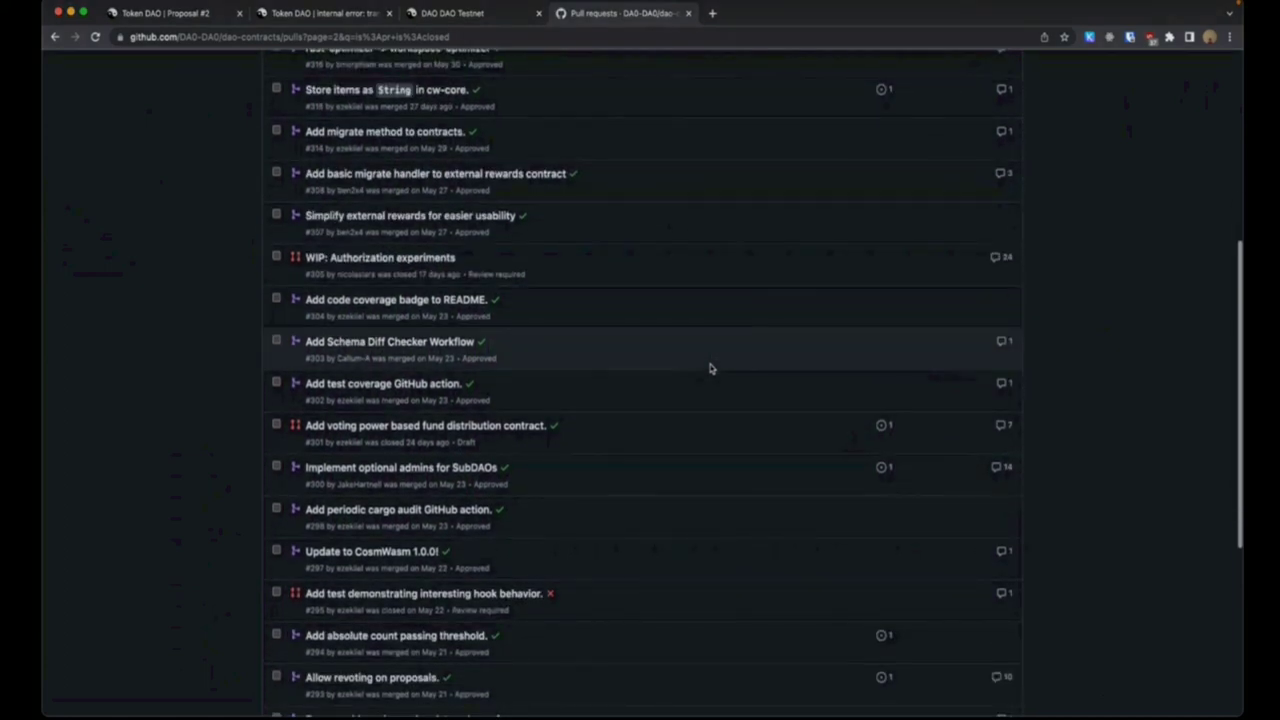
scroll(710, 369, down, 4)
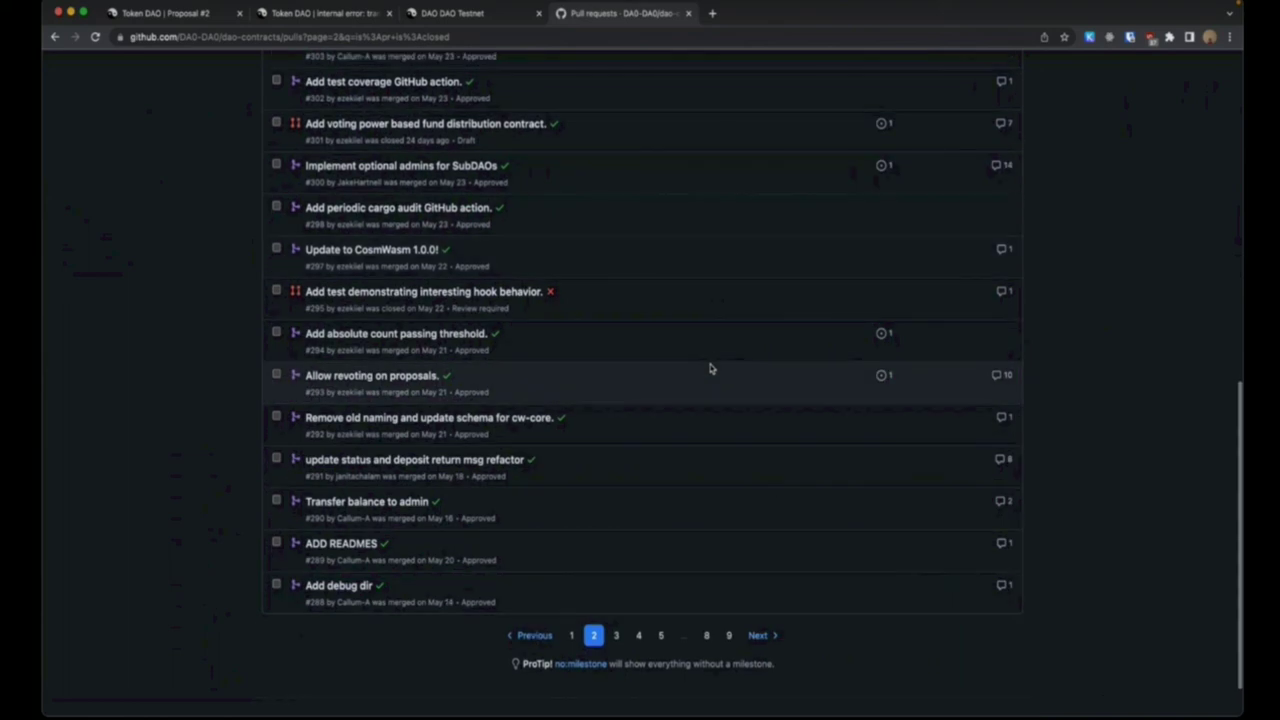
scroll(711, 366, up, 15)
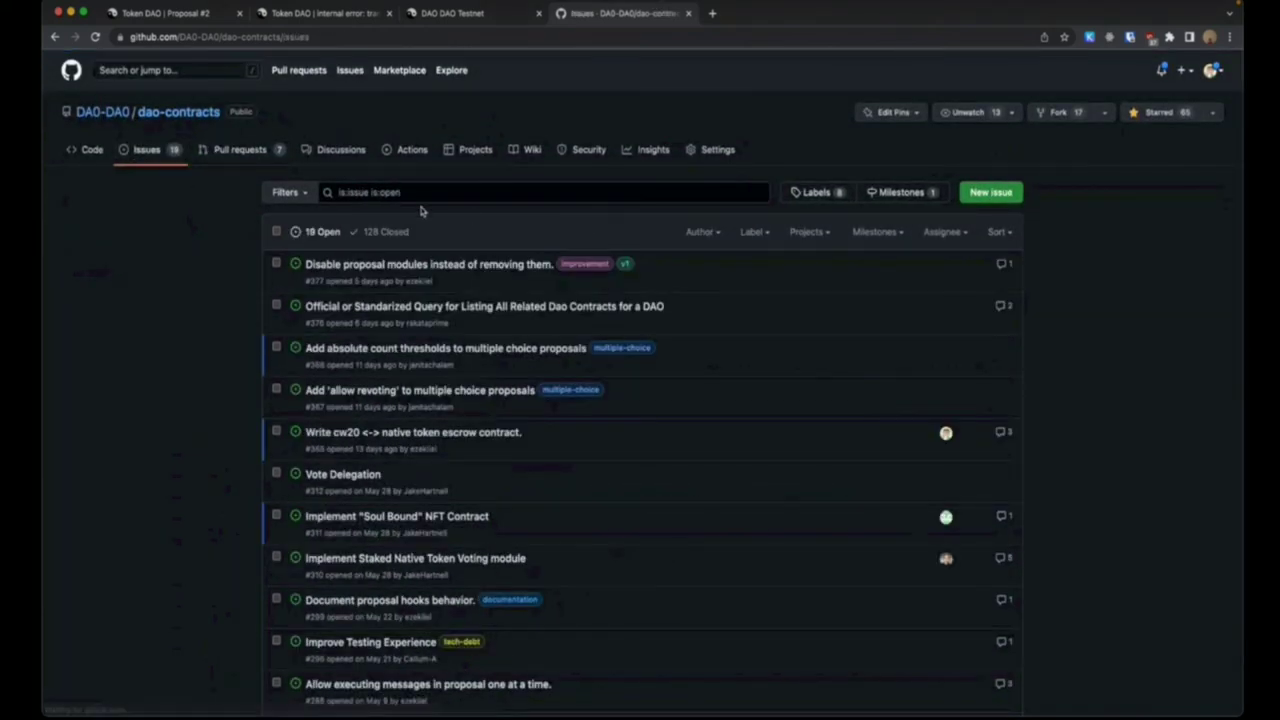
Search the issues of the dao-contracts repository for "death", checking both the closed and the open matches.
click(444, 192)
text(death)
key(Return)
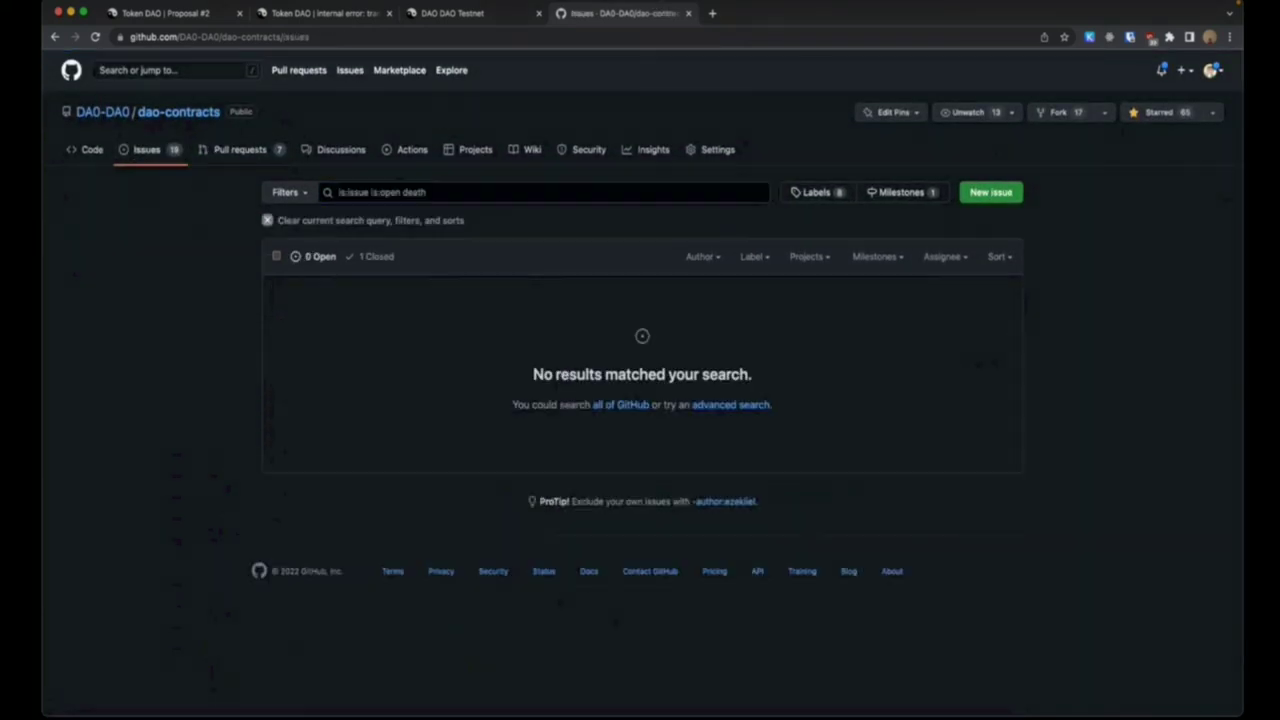
click(378, 256)
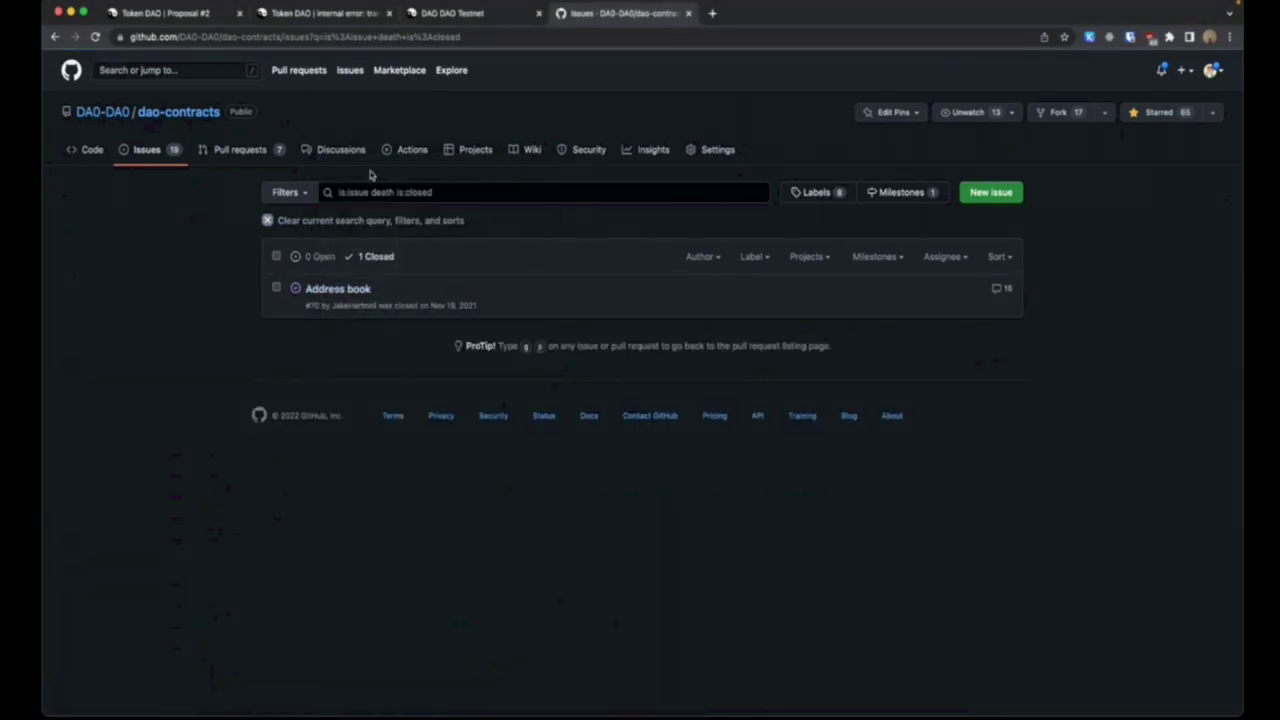
click(312, 256)
Search the repository's open issues again with "die" added to the query.
click(466, 192)
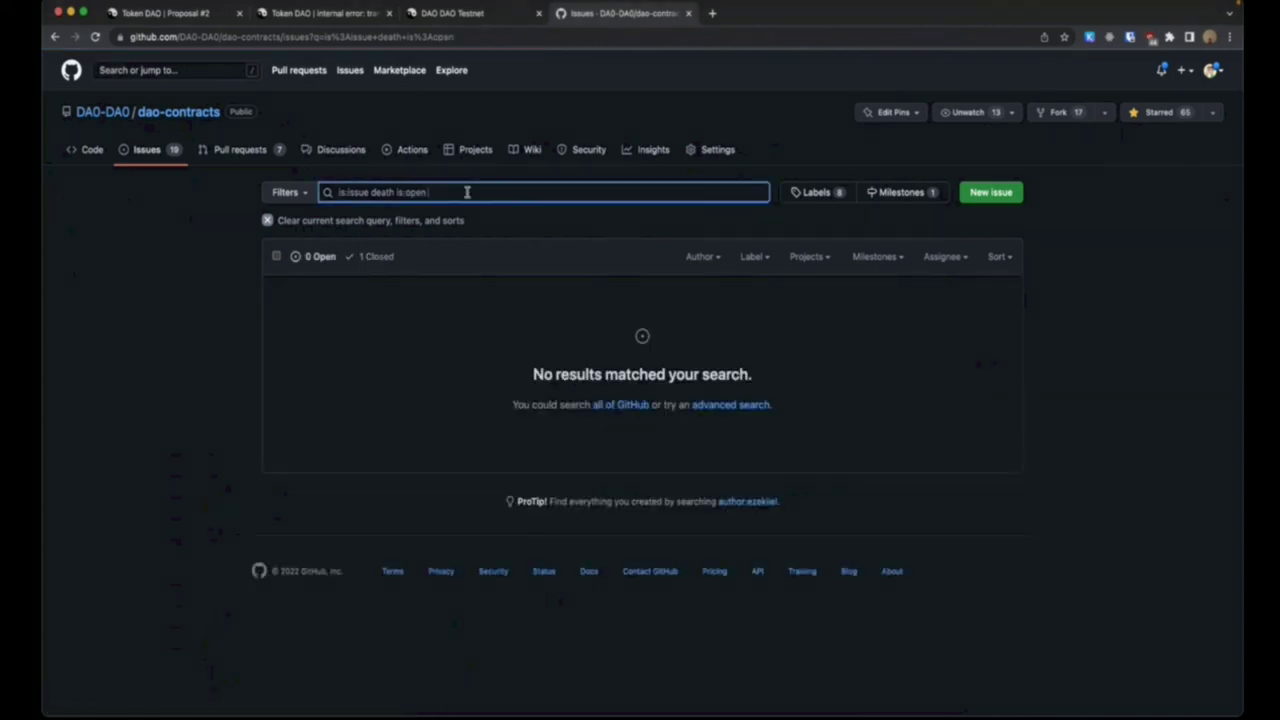
text(die)
key(Return)
Filter the repository's closed pull requests by the author and open "Add voting power based fund distribution contract.".
click(250, 147)
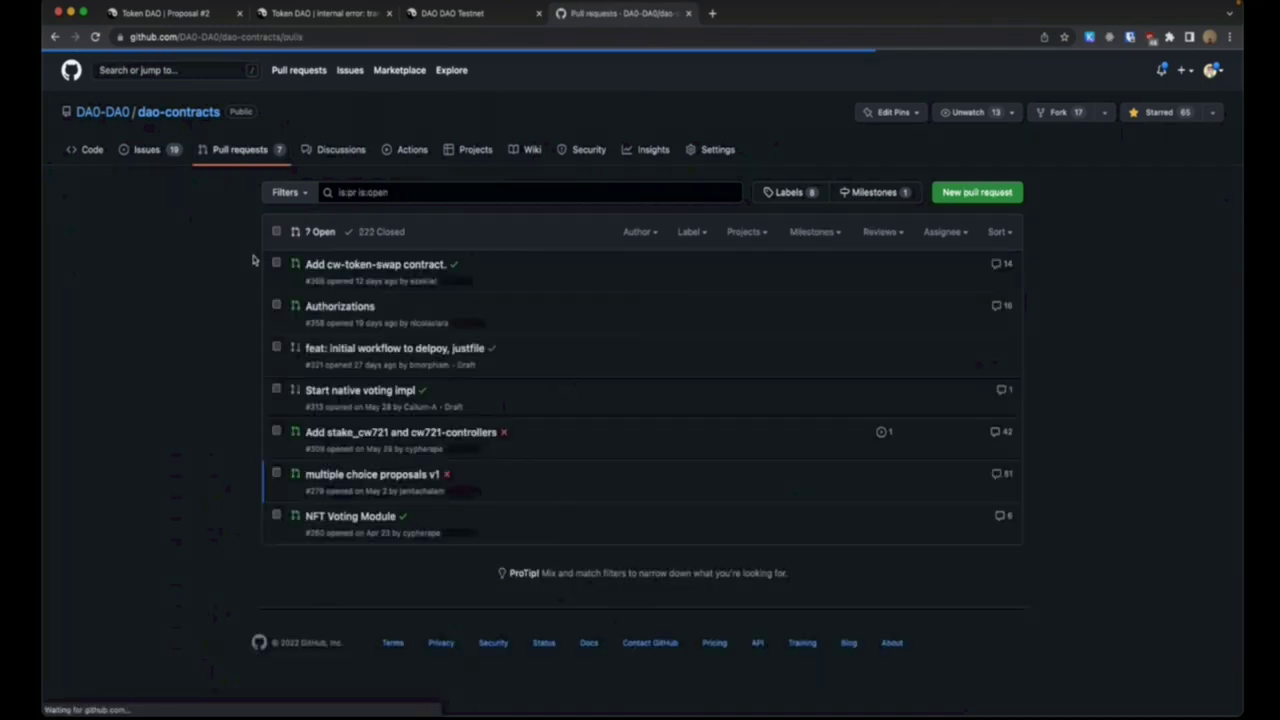
click(375, 231)
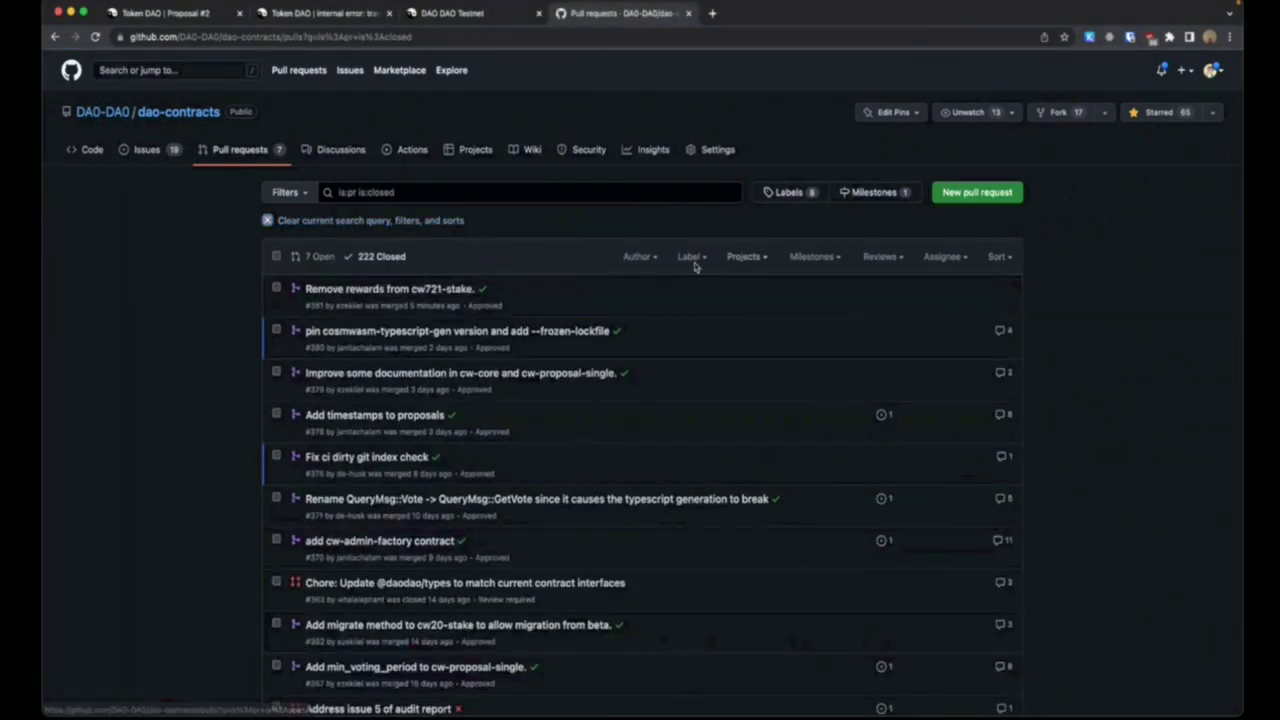
click(638, 256)
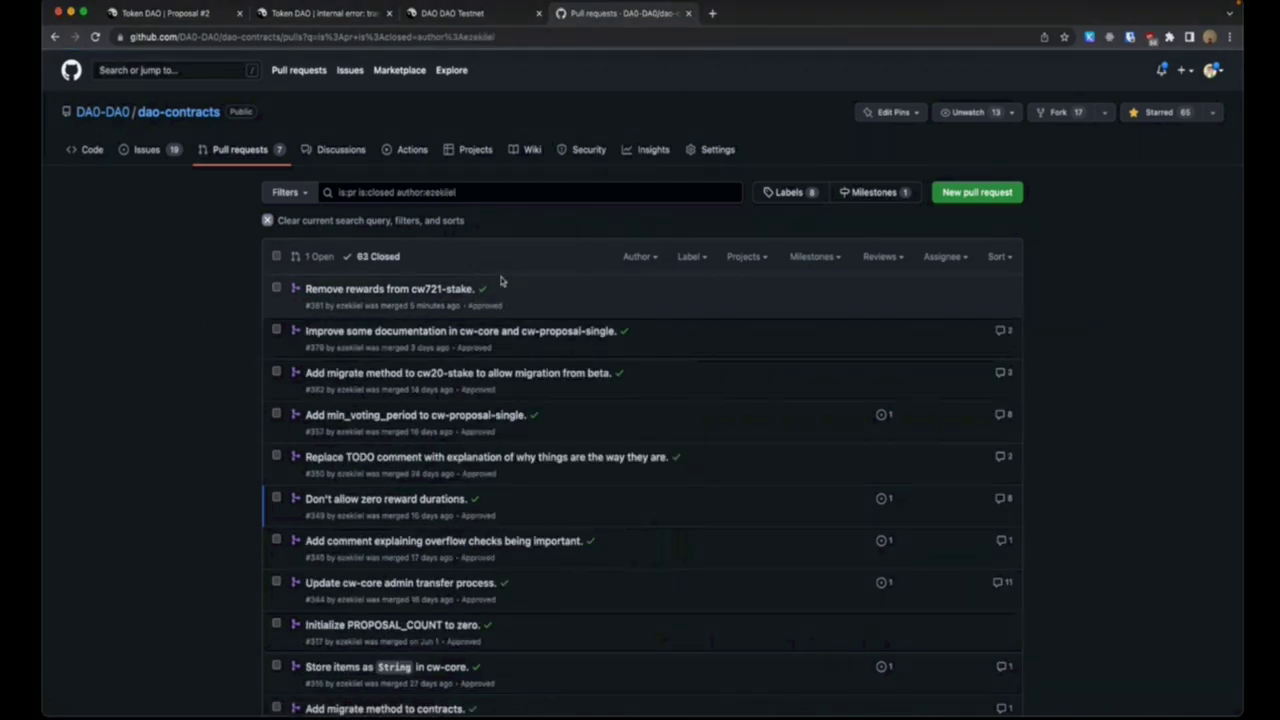
scroll(502, 282, down, 6)
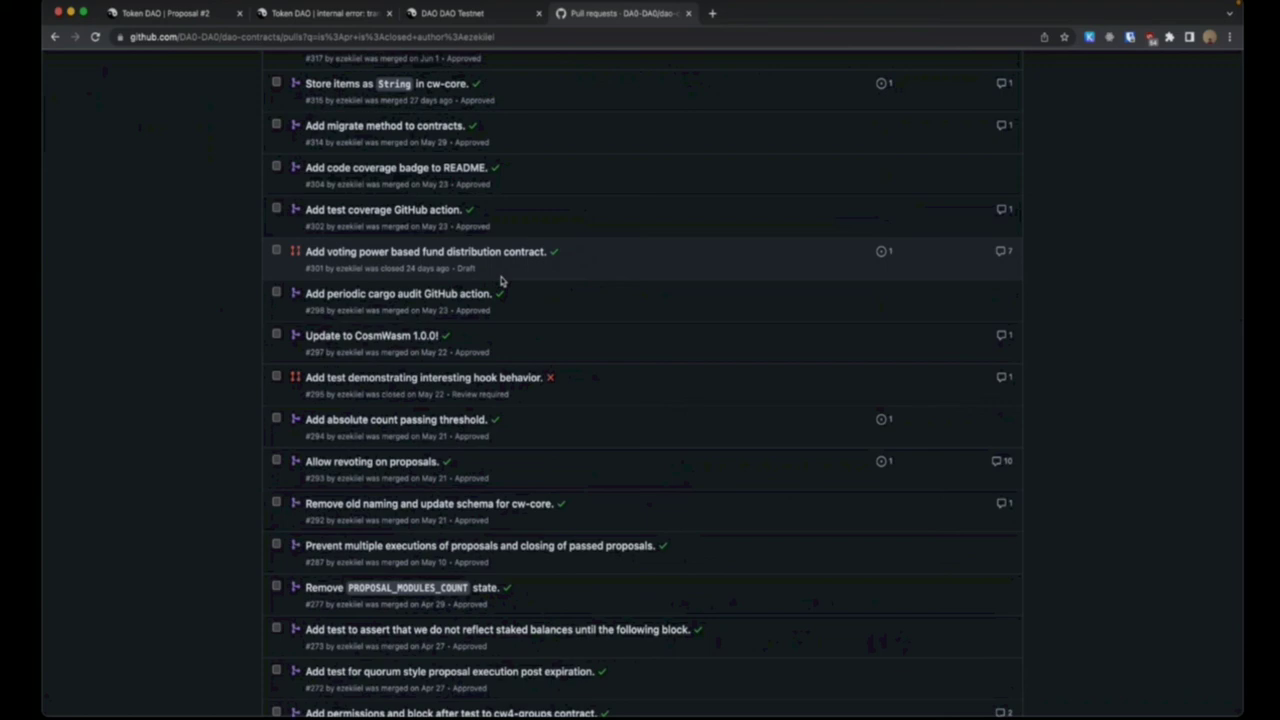
click(502, 256)
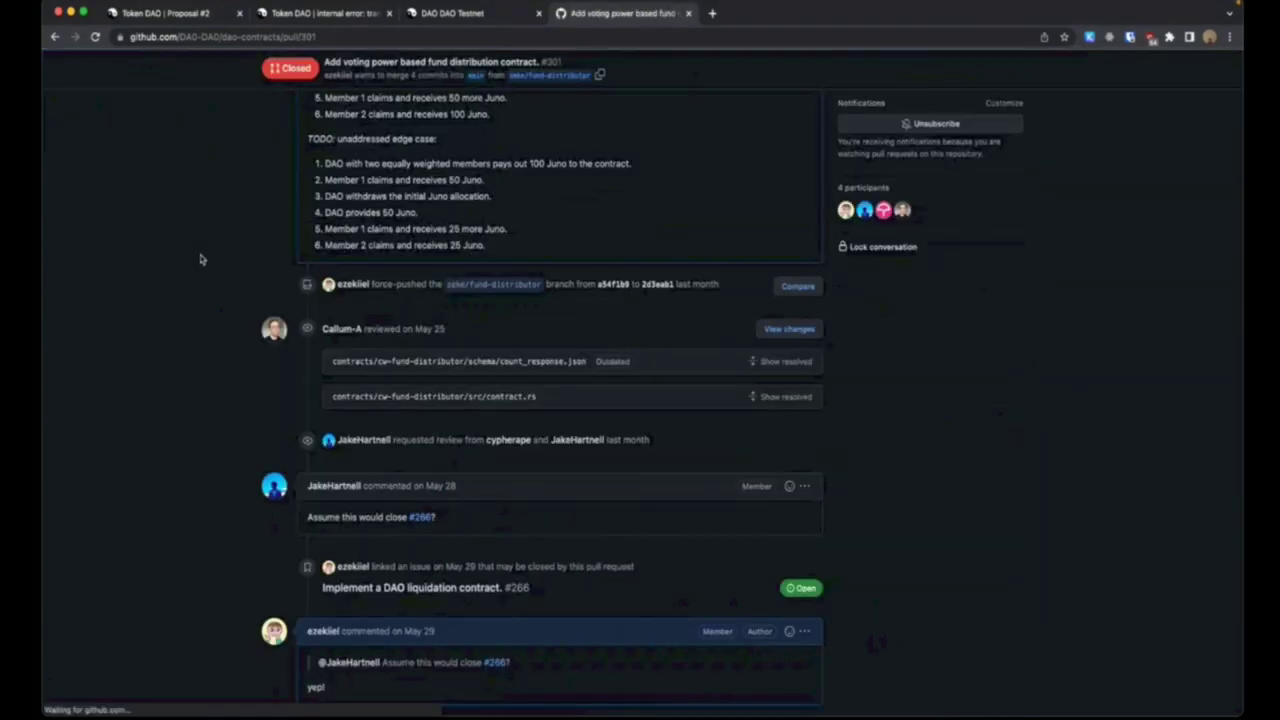
Read through pull request #301, from its description and funding examples to the review conversation and closing comment.
scroll(200, 260, down, 5)
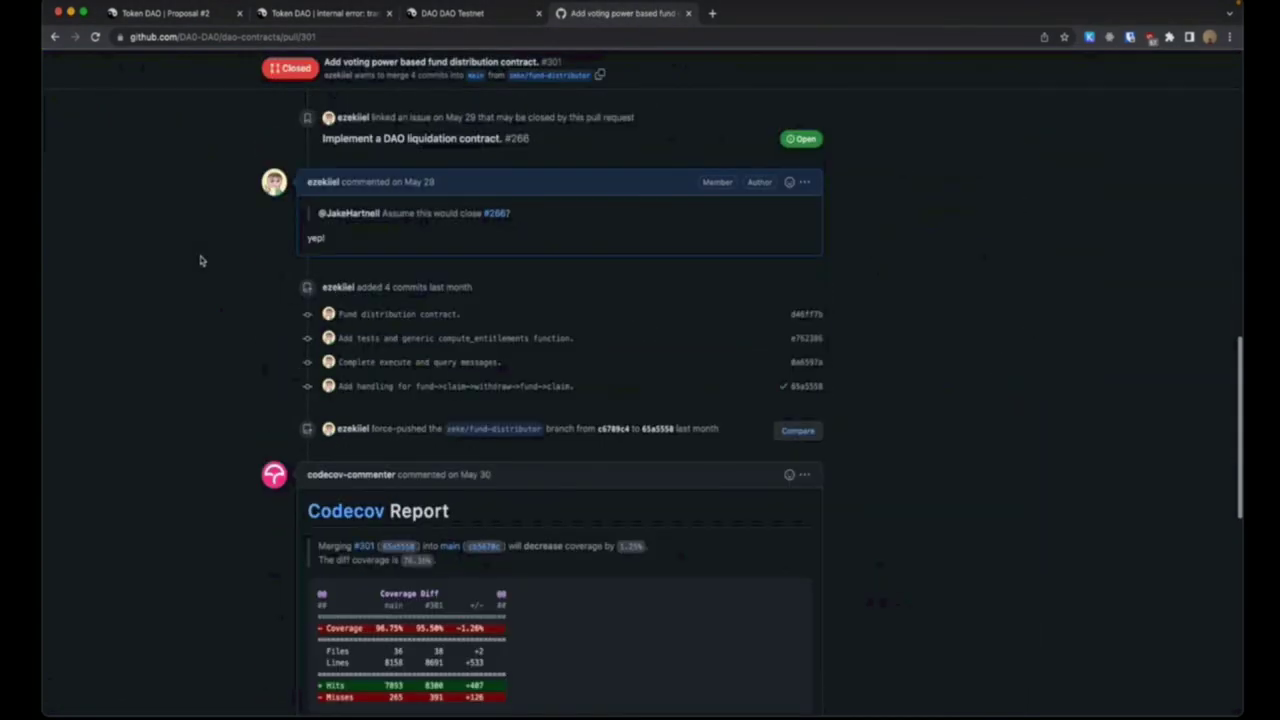
scroll(200, 260, up, 10)
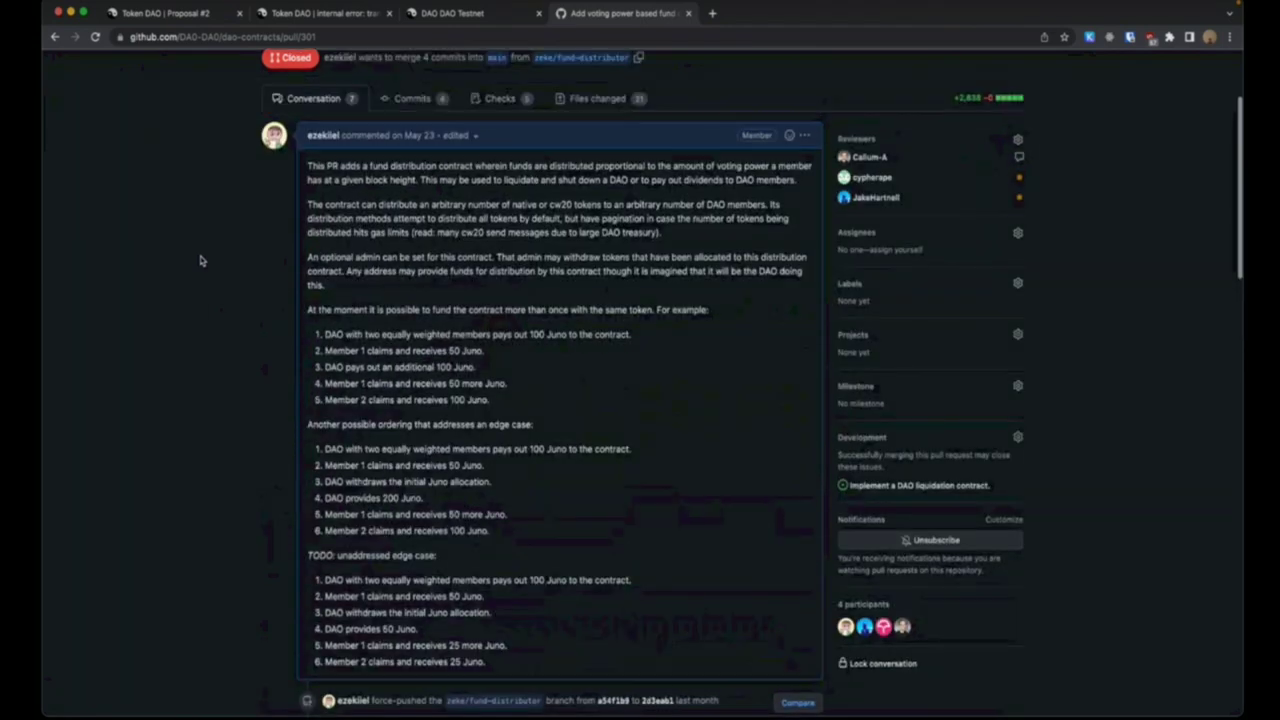
scroll(200, 260, down, 15)
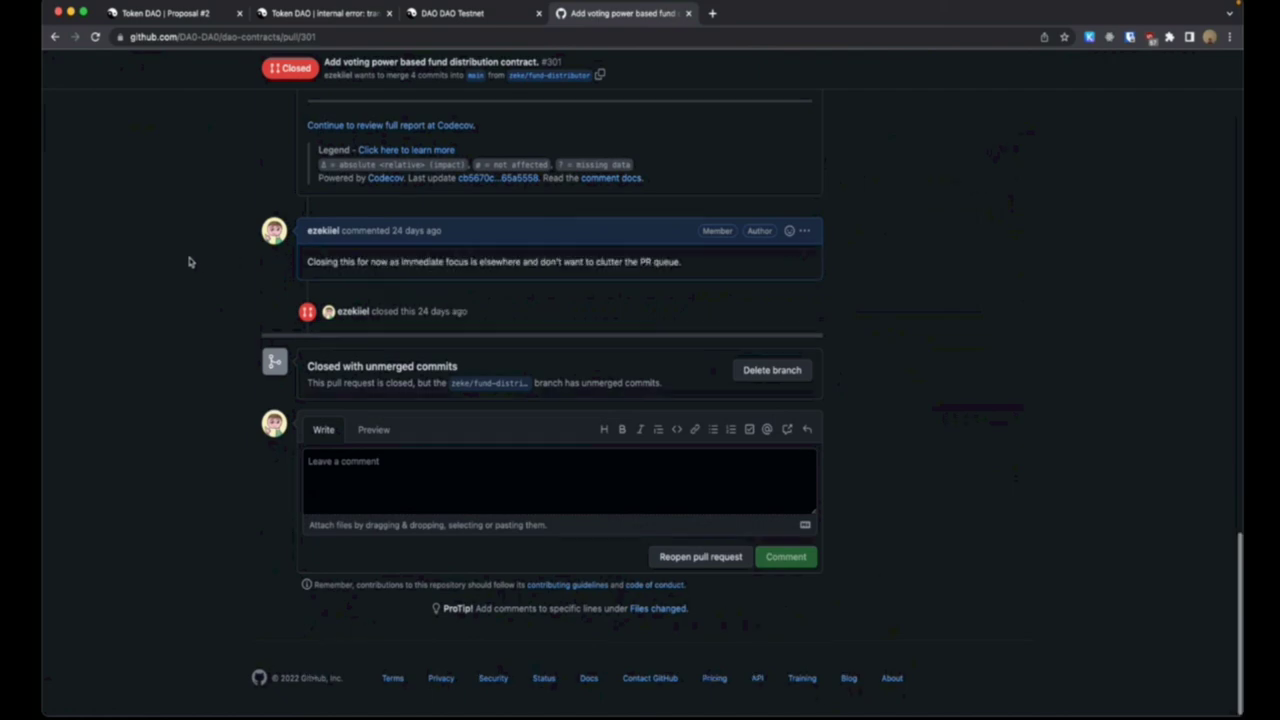
scroll(189, 261, up, 5)
scroll(189, 261, up, 10)
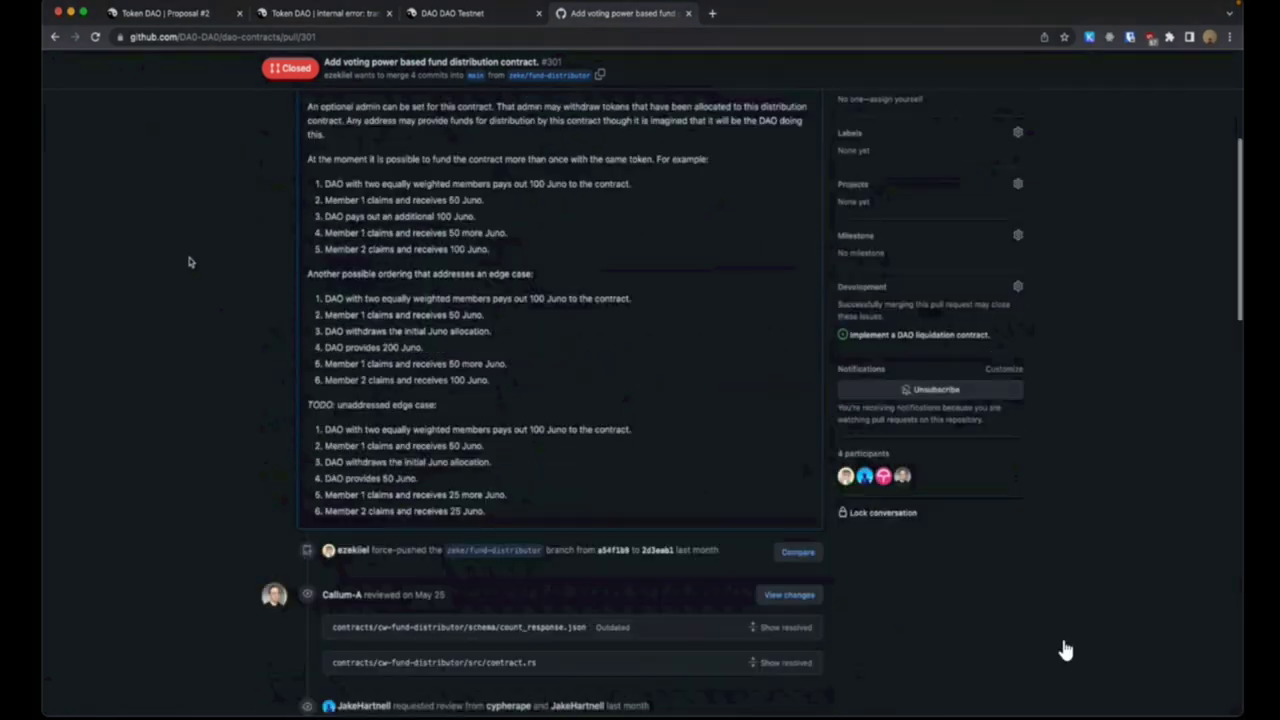
scroll(189, 261, up, 10)
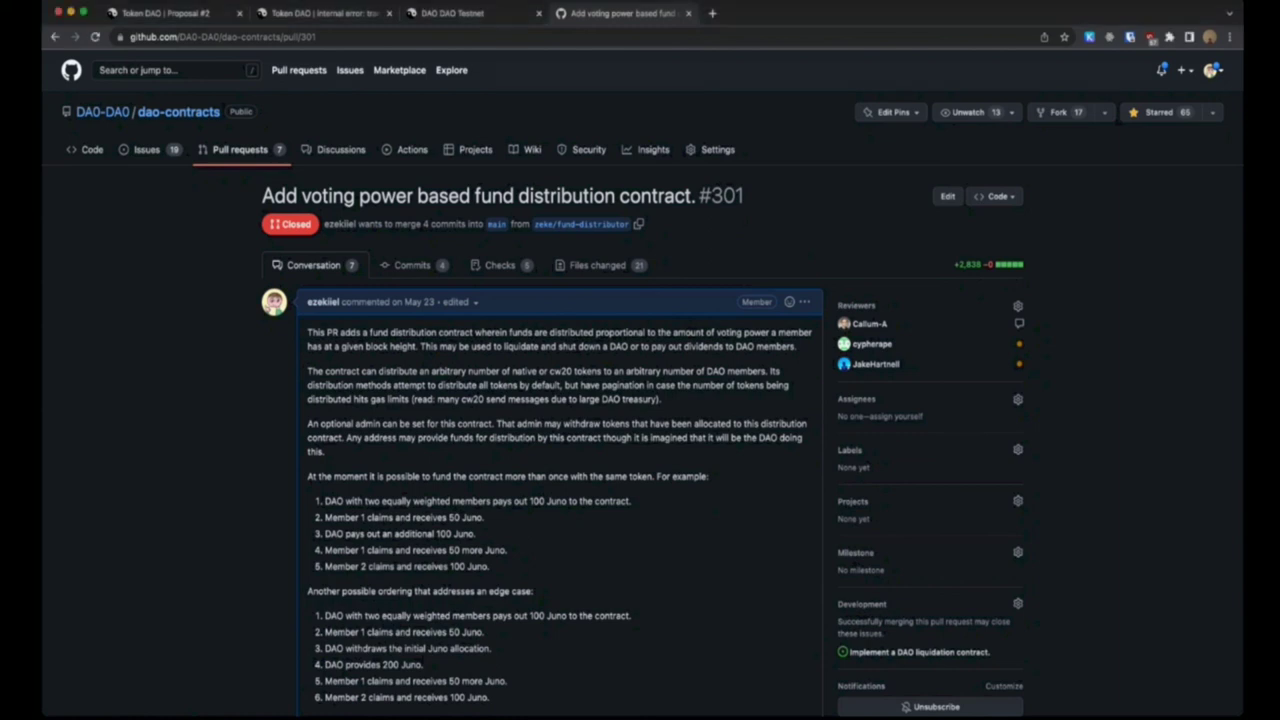
Go to docs.junonetwork.io and open the Introduction page of the Command-Line Interface (CLI) section.
click(357, 36)
text(docs.jun)
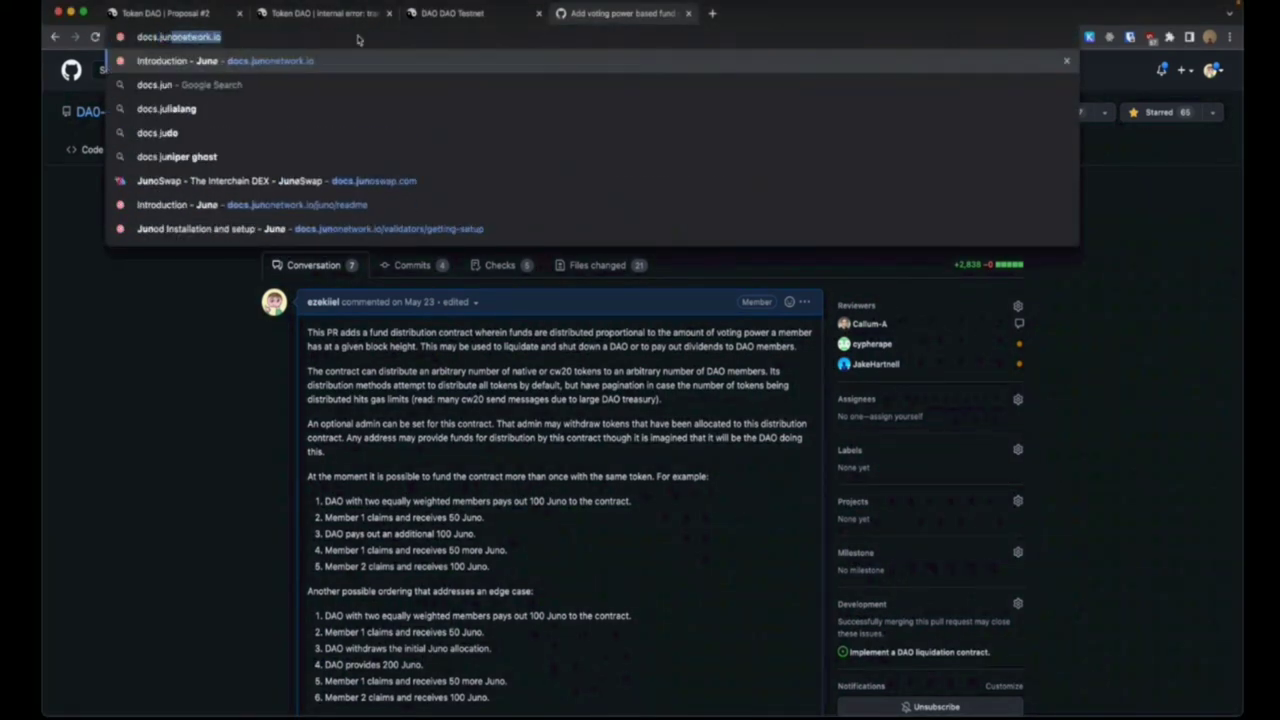
key(Return)
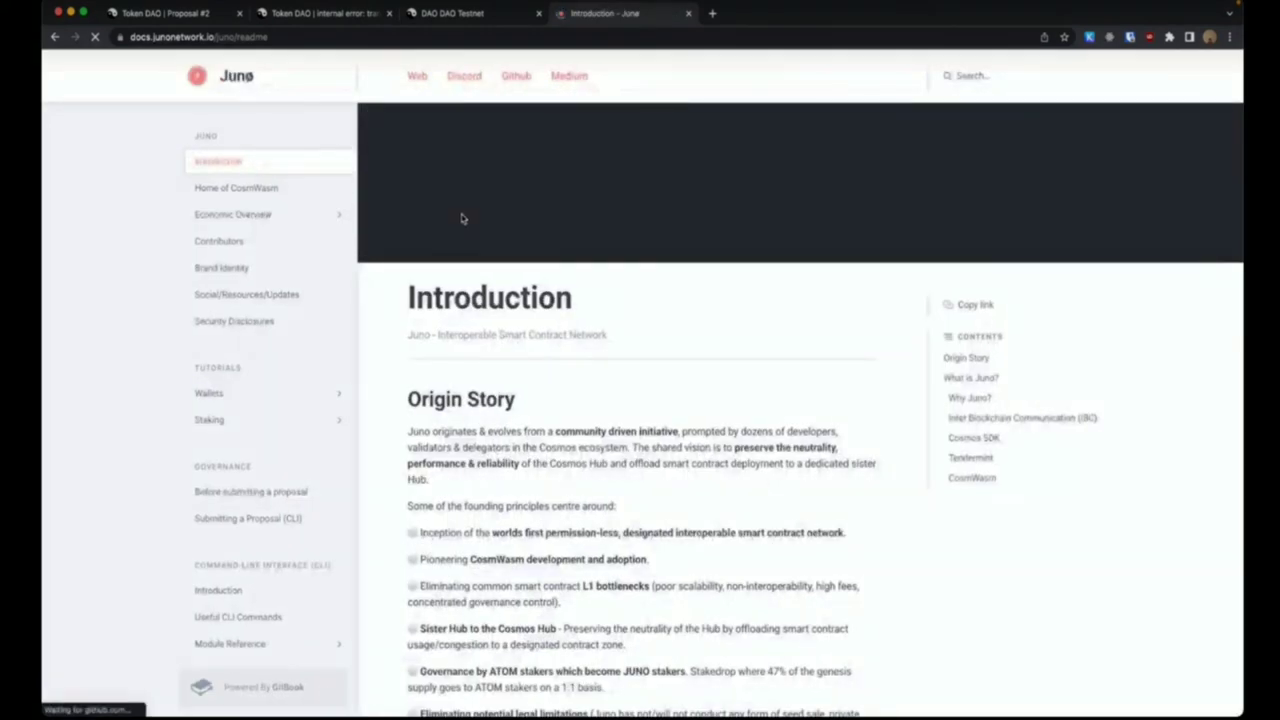
scroll(260, 384, down, 5)
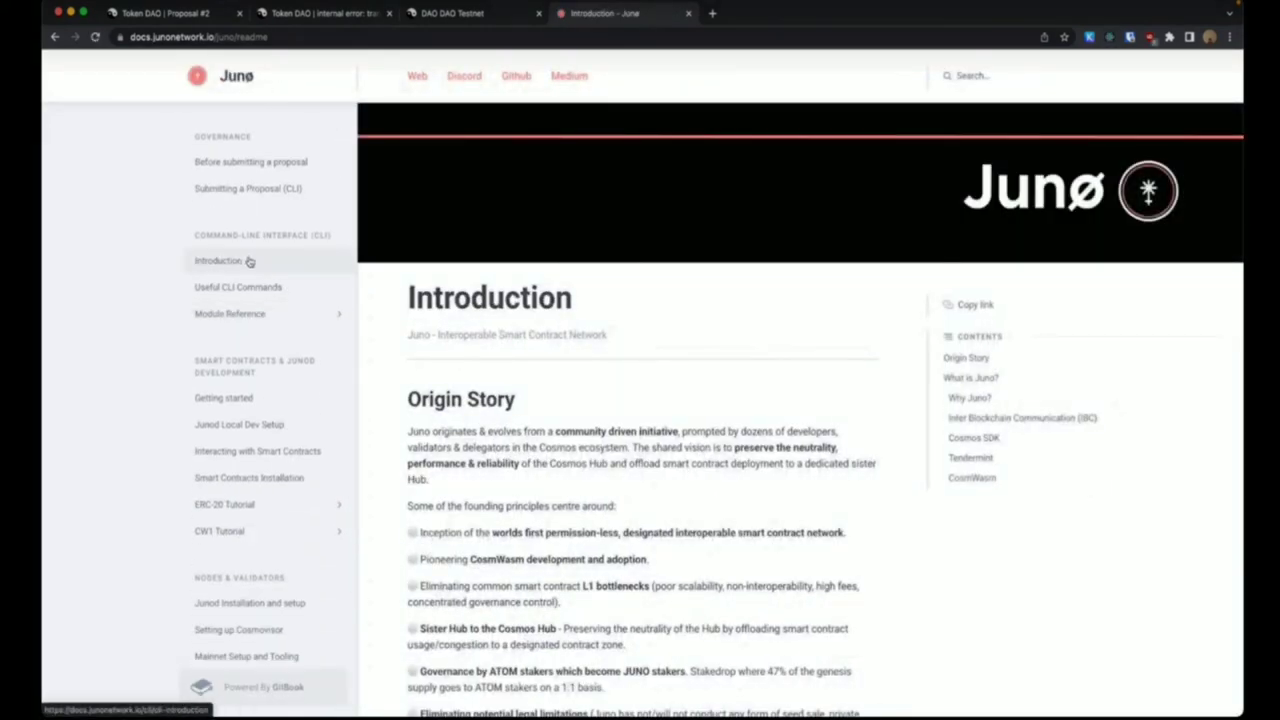
click(243, 260)
Examine the junod CLI introduction, from the working directory and full-node connection to the global flags and module commands.
scroll(762, 357, down, 20)
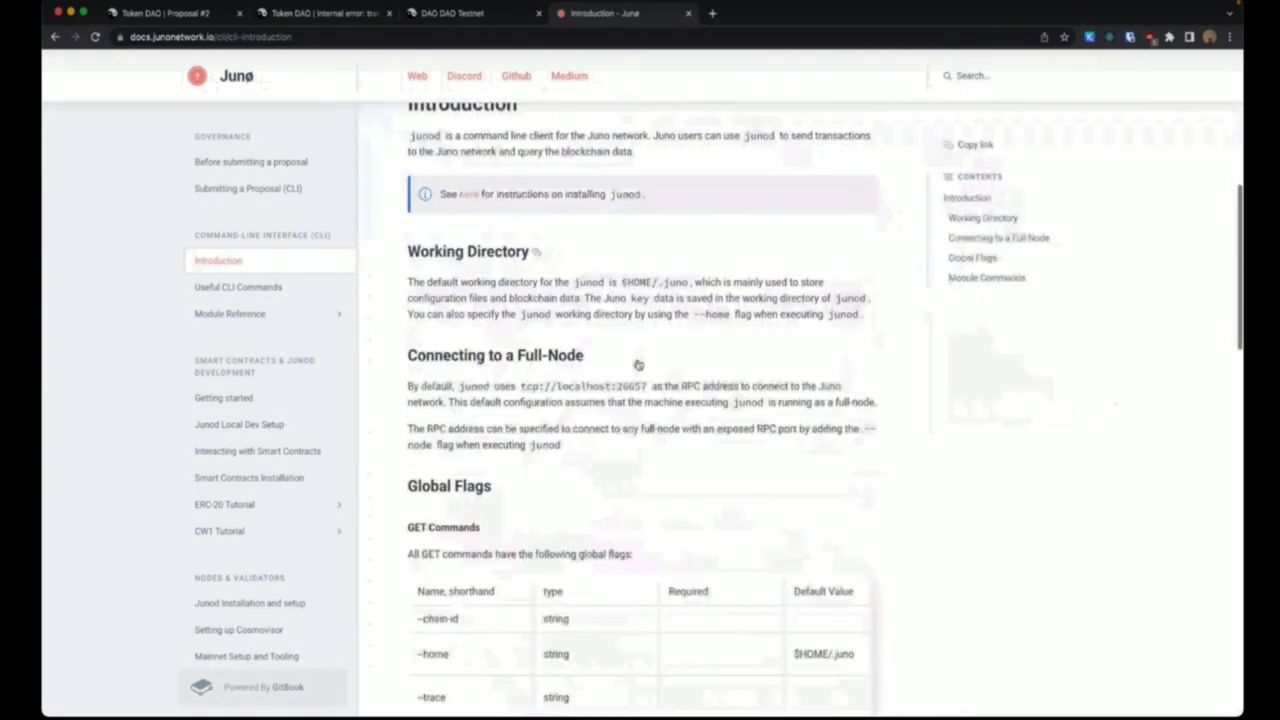
scroll(638, 364, down, 5)
scroll(637, 362, up, 20)
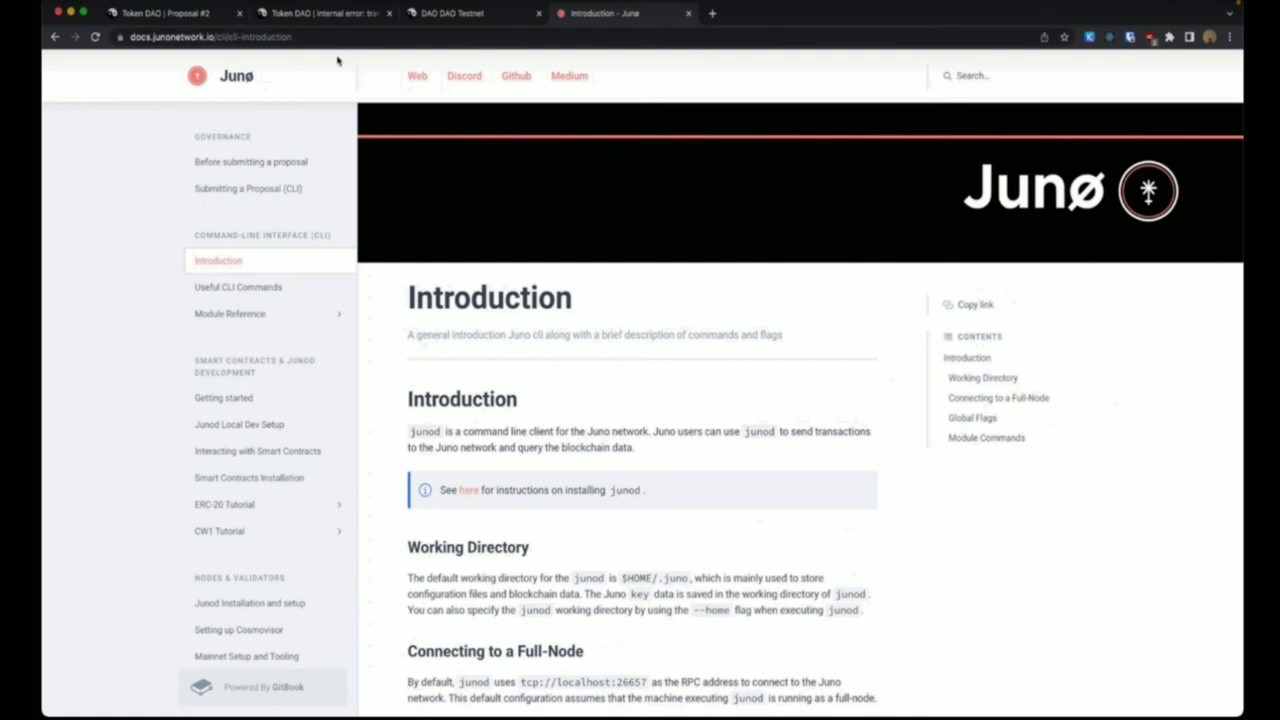
scroll(636, 471, down, 10)
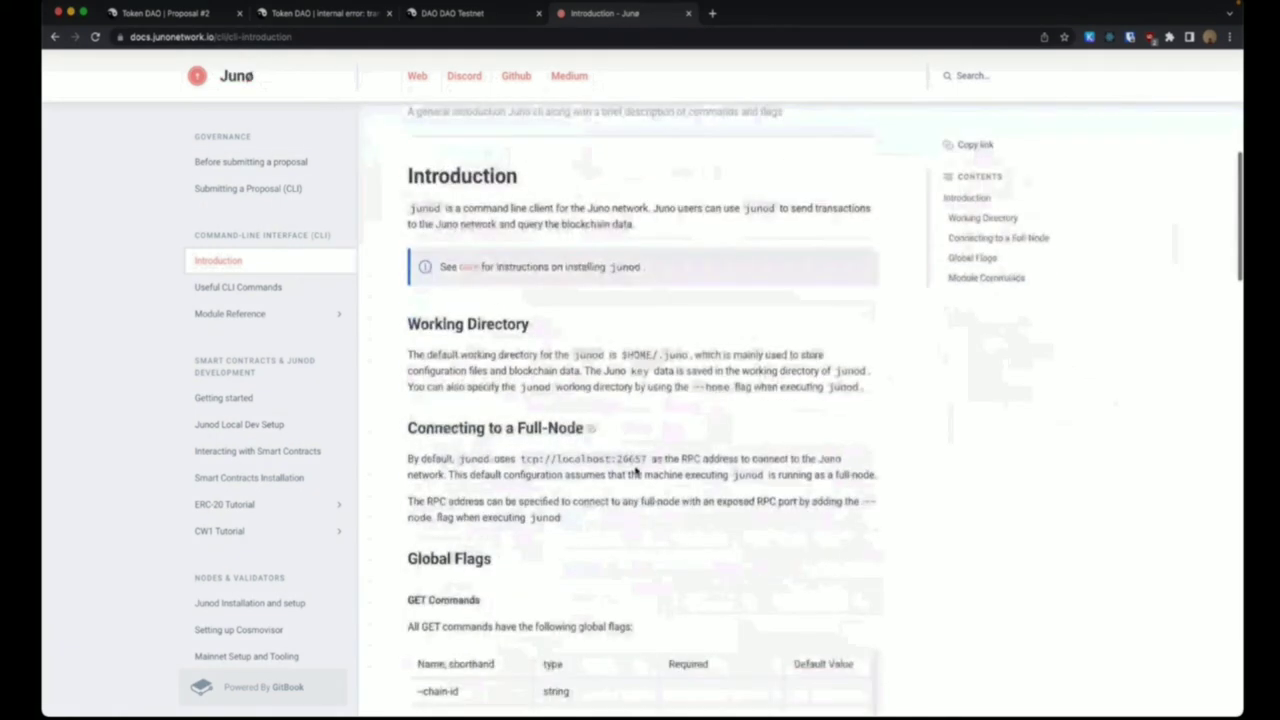
scroll(635, 471, down, 15)
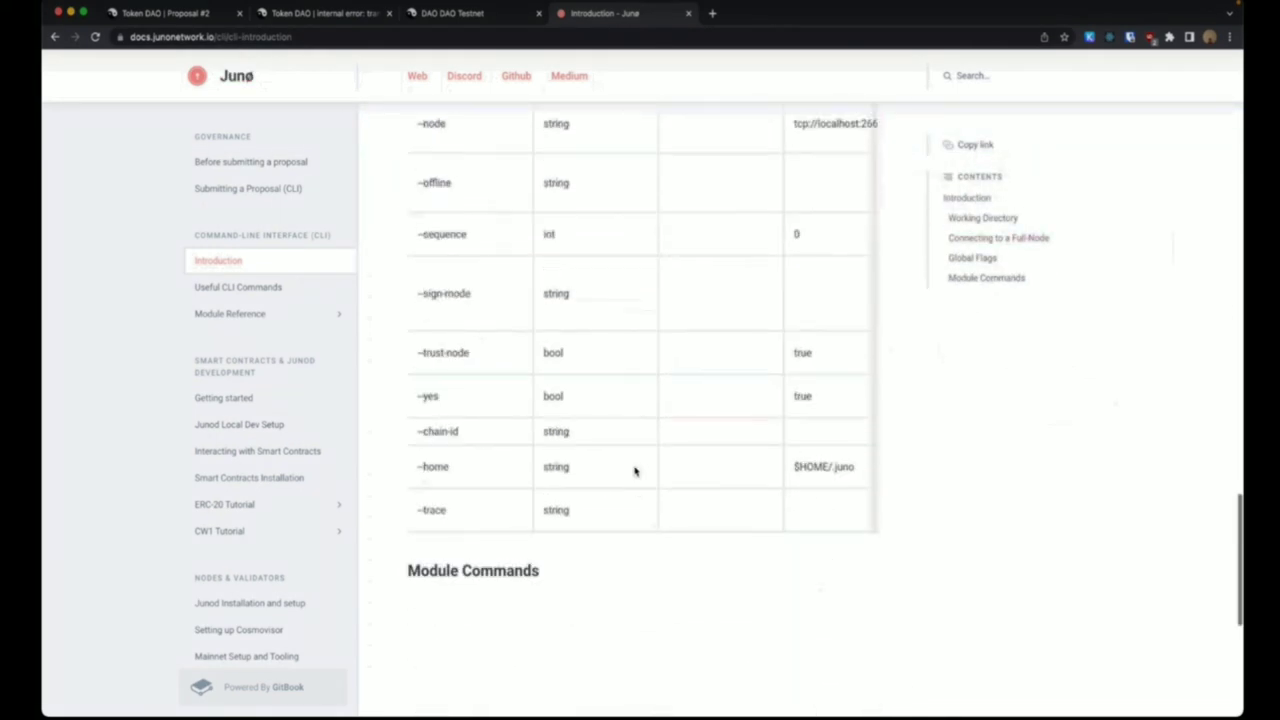
scroll(631, 473, up, 10)
scroll(631, 473, up, 15)
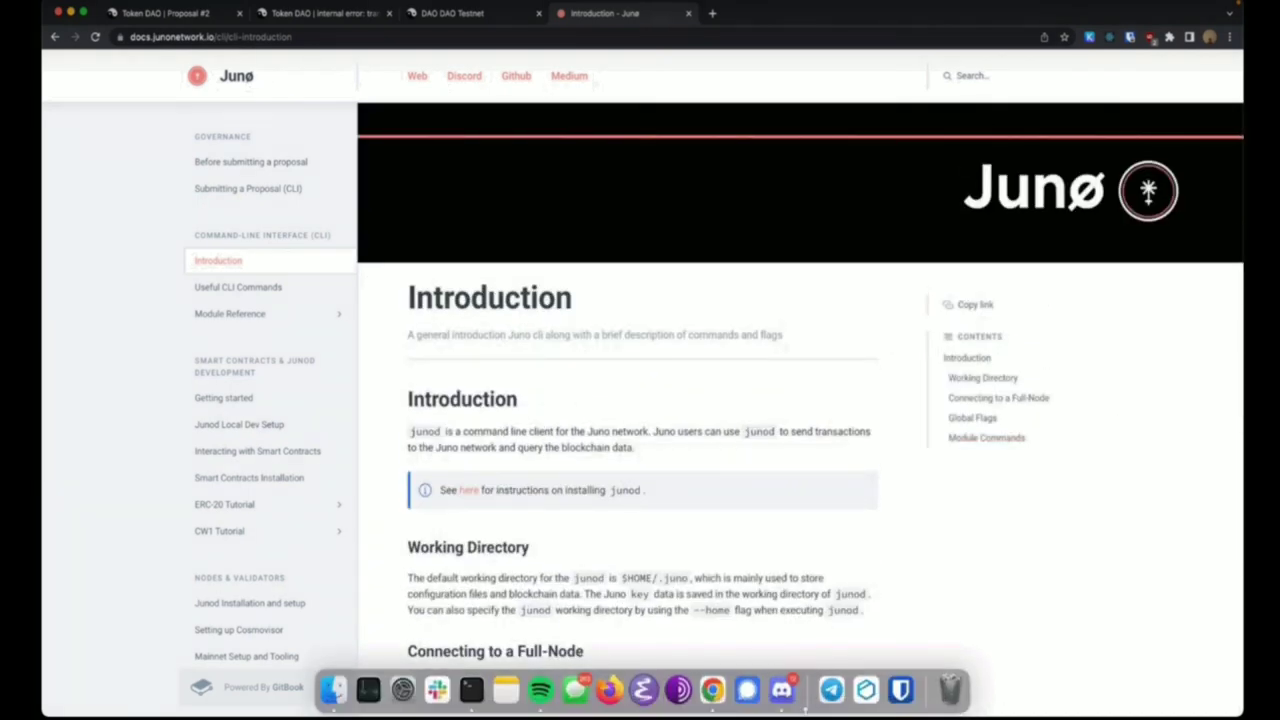
Switch to Discord.
click(784, 688)
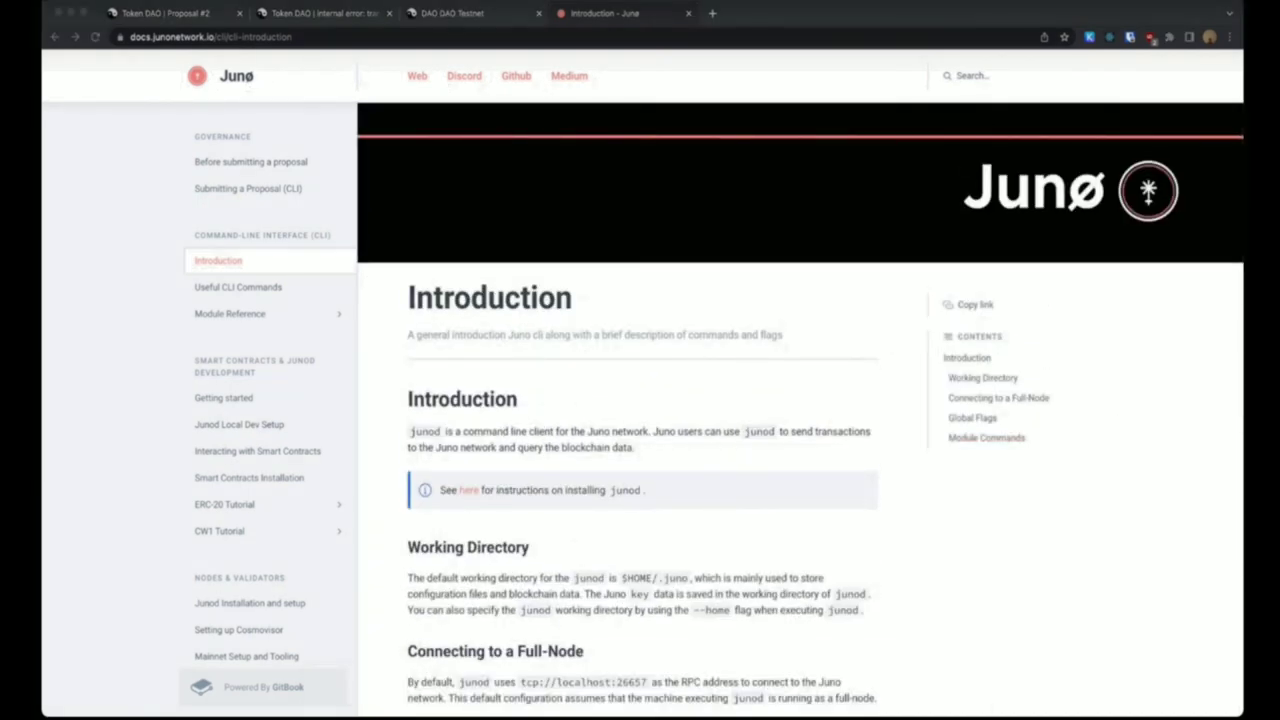